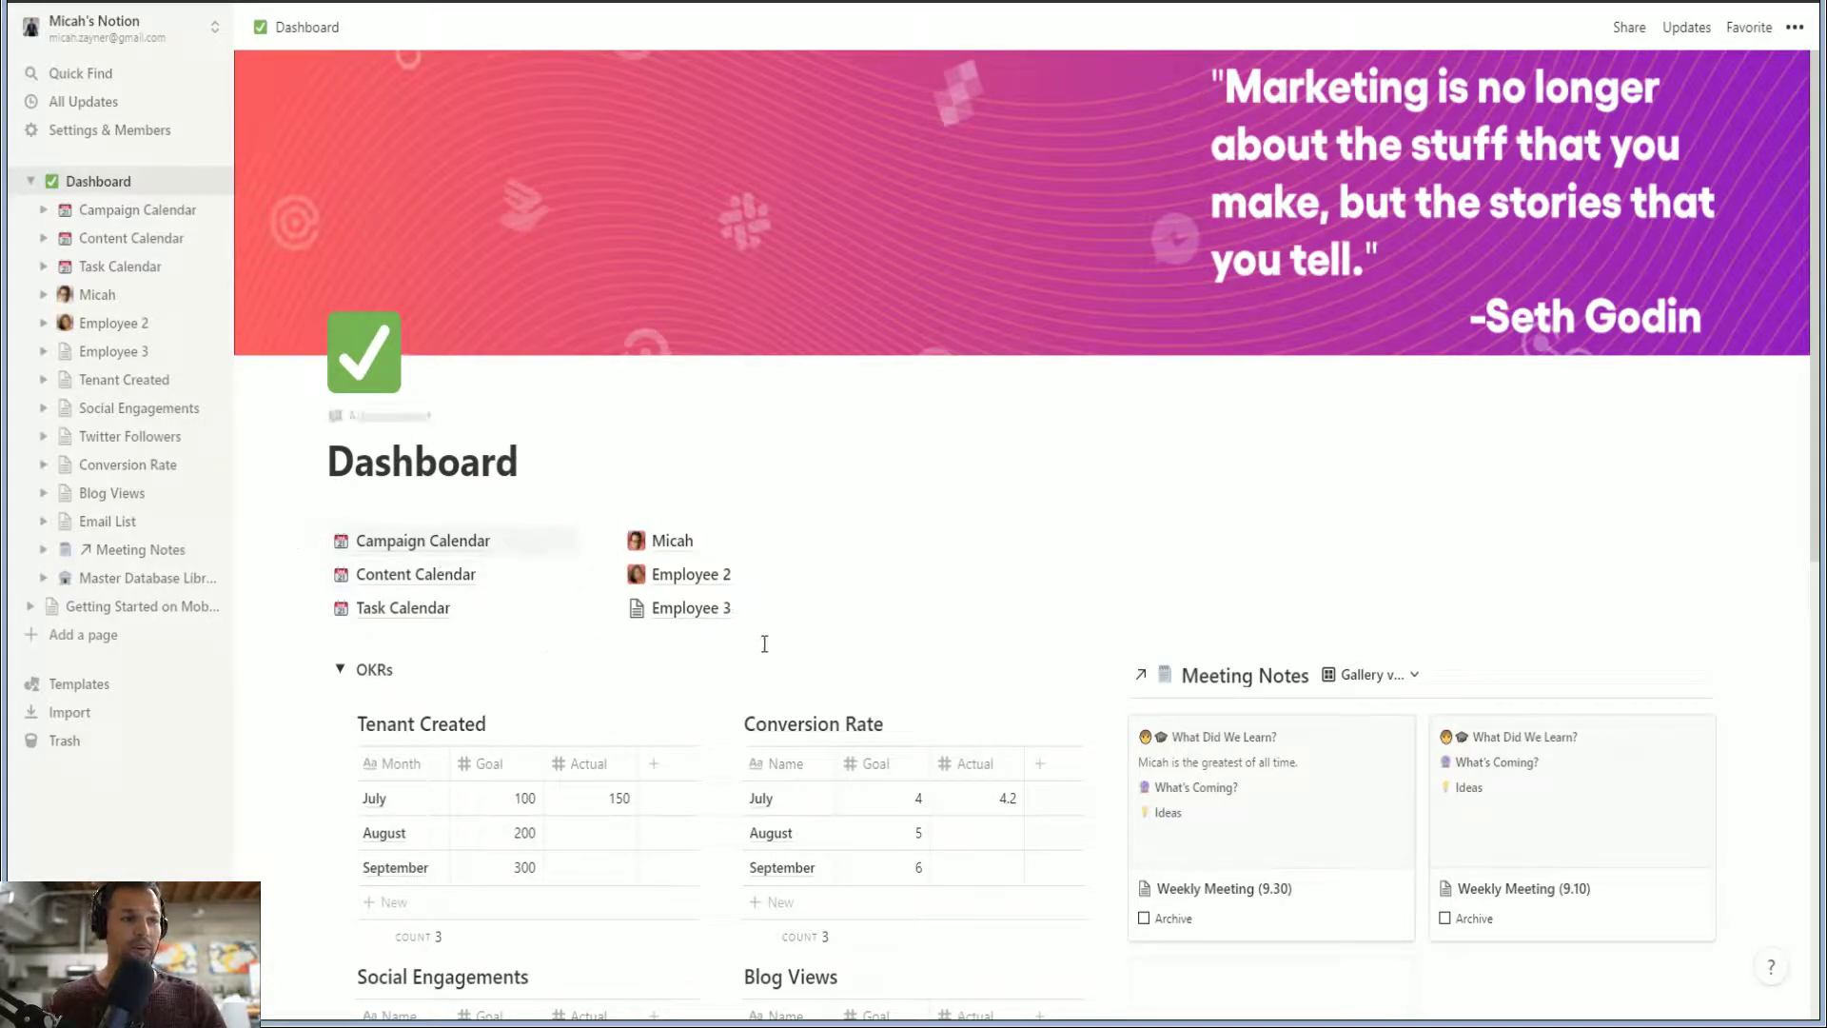
Open the Meeting Notes database from the Master Database Library page
scroll(766, 647, down, 5)
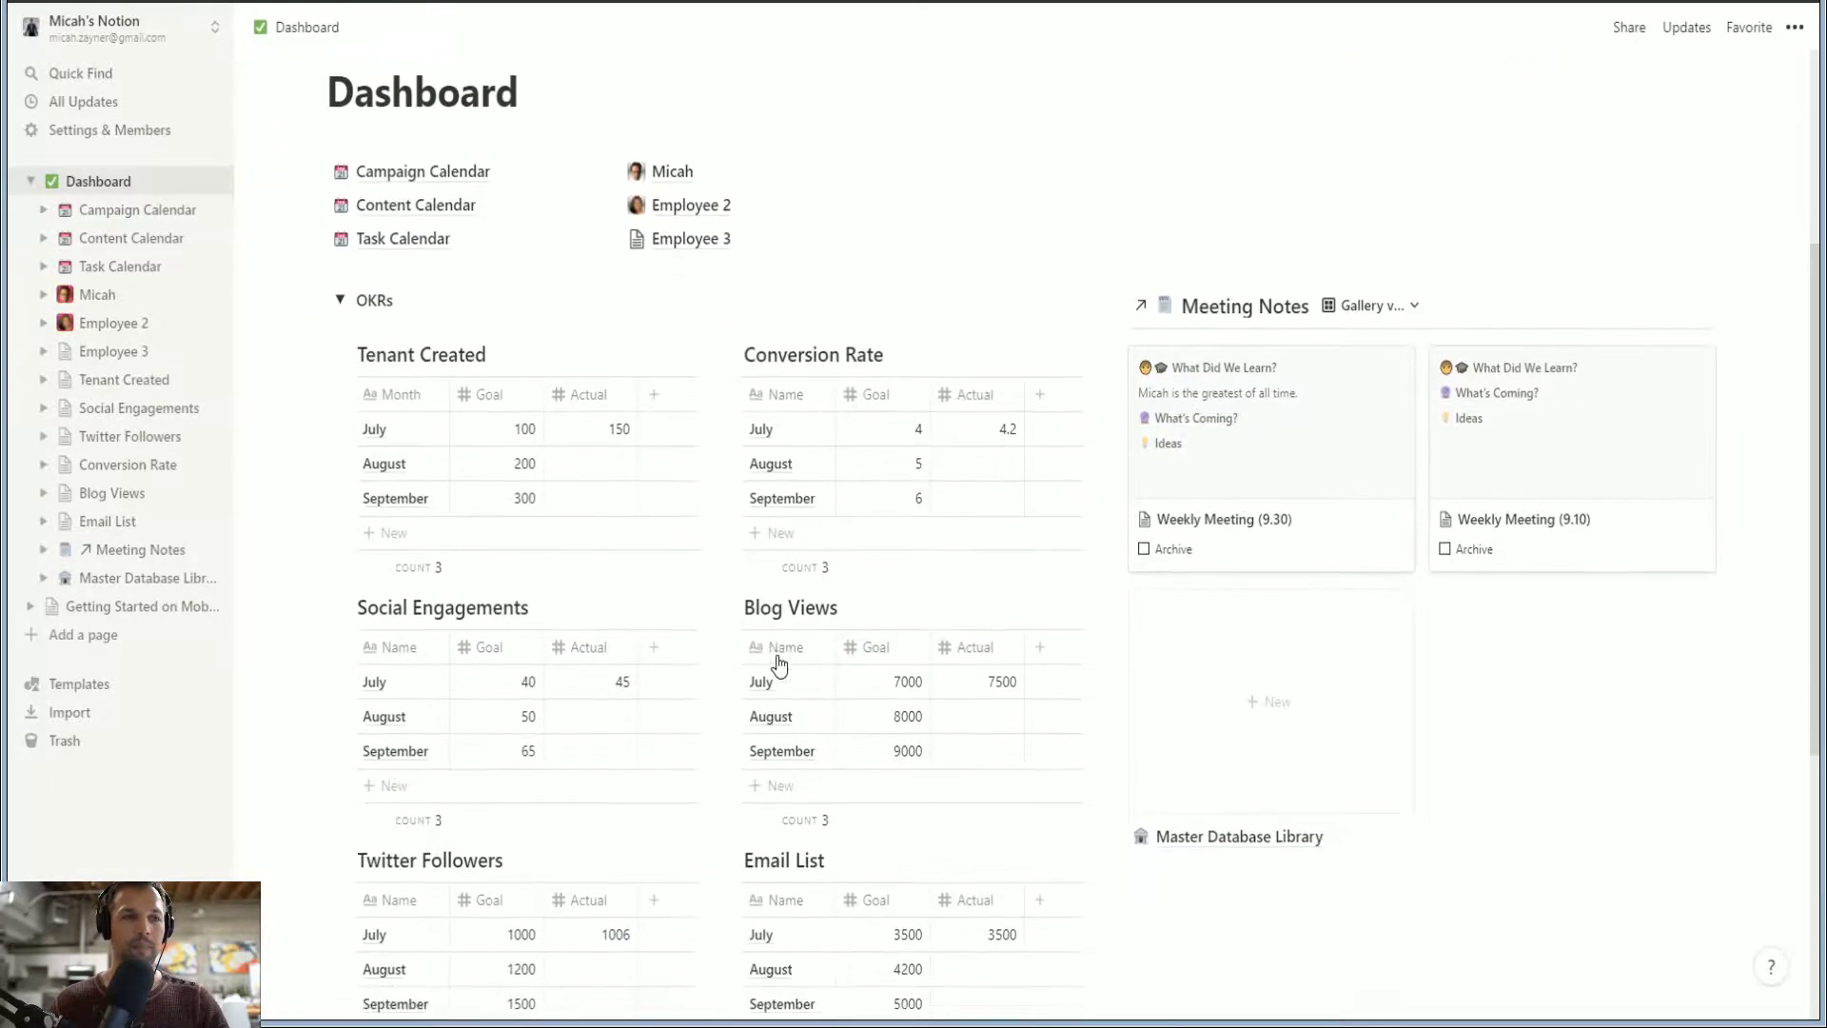
scroll(780, 664, down, 1)
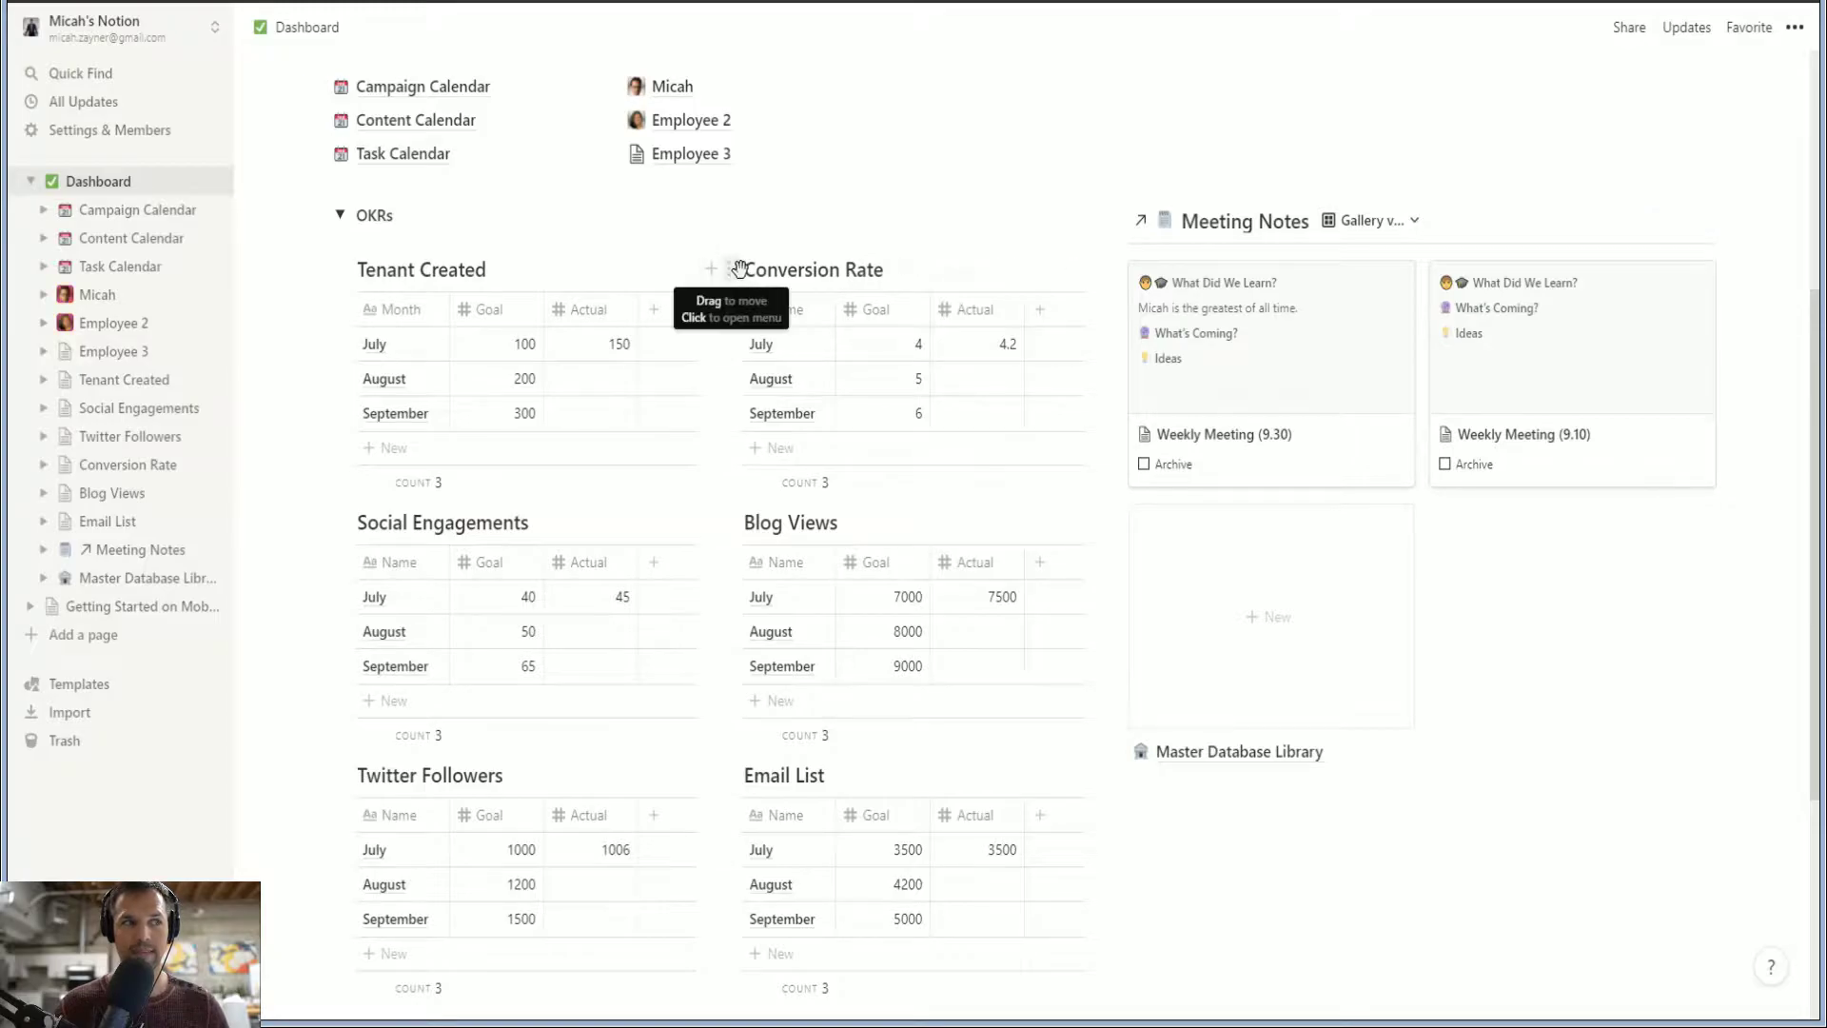
click(1280, 753)
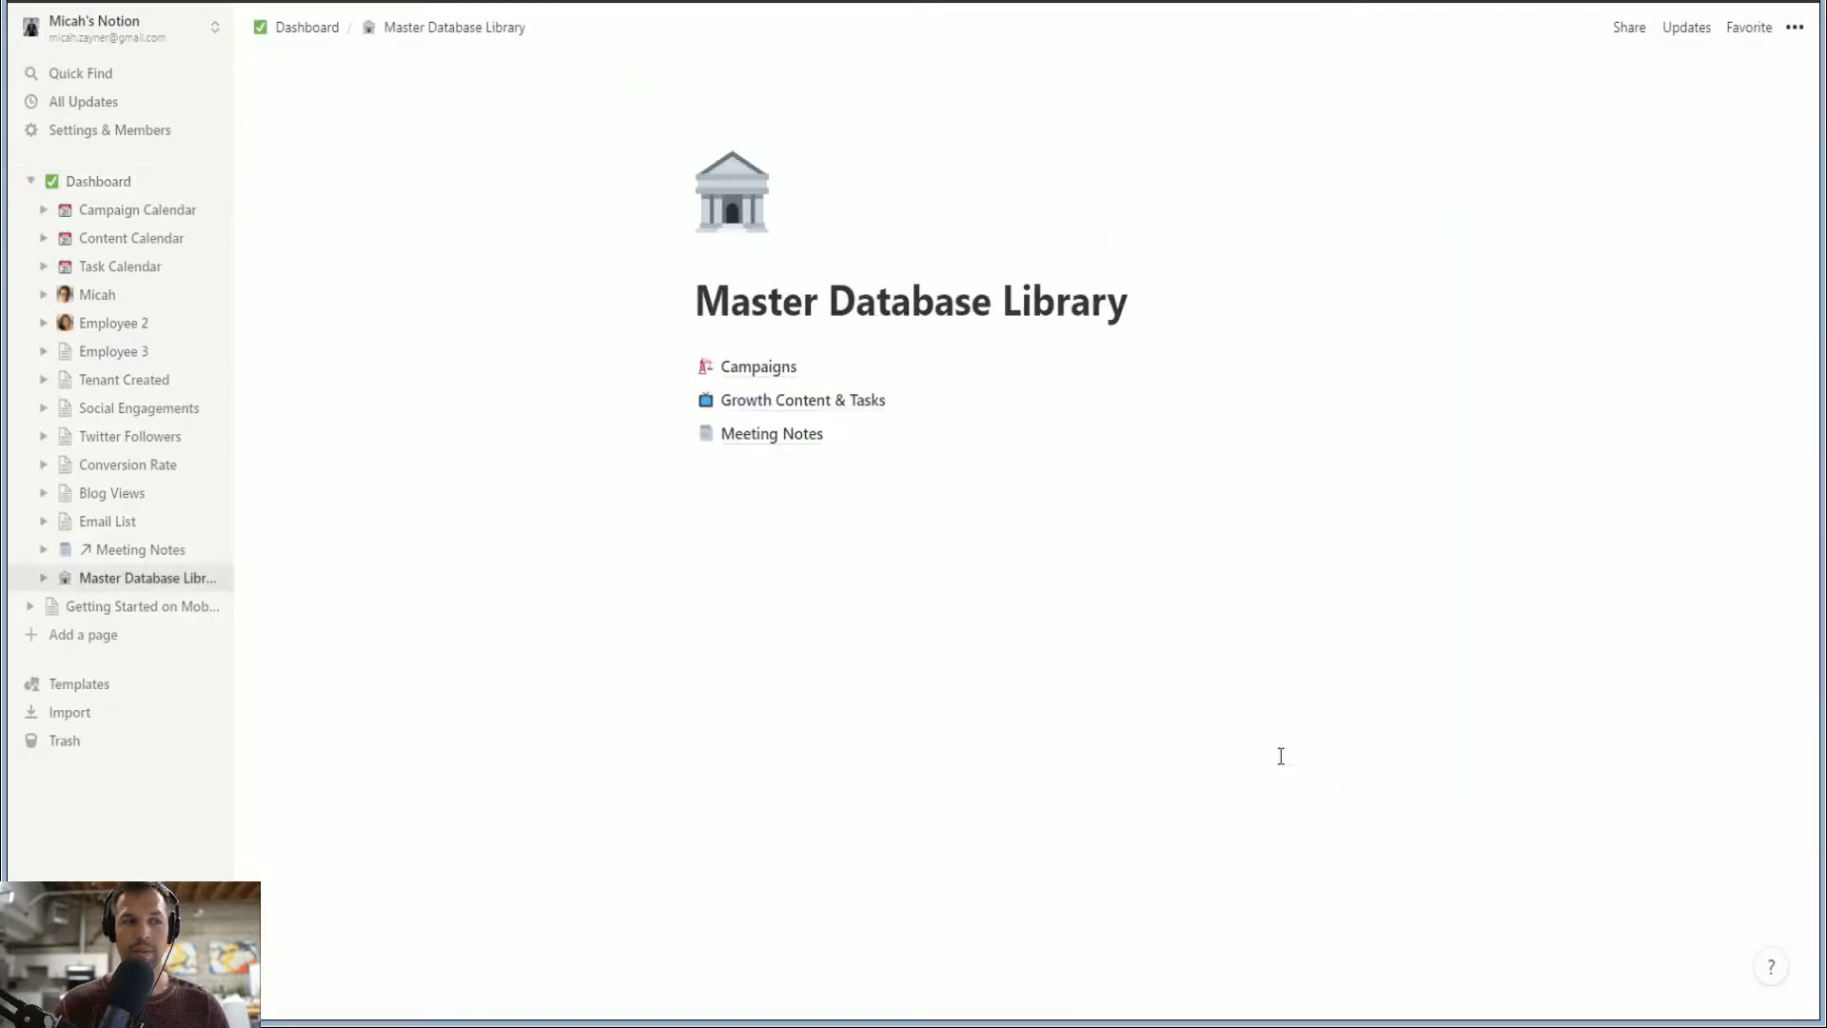
click(774, 434)
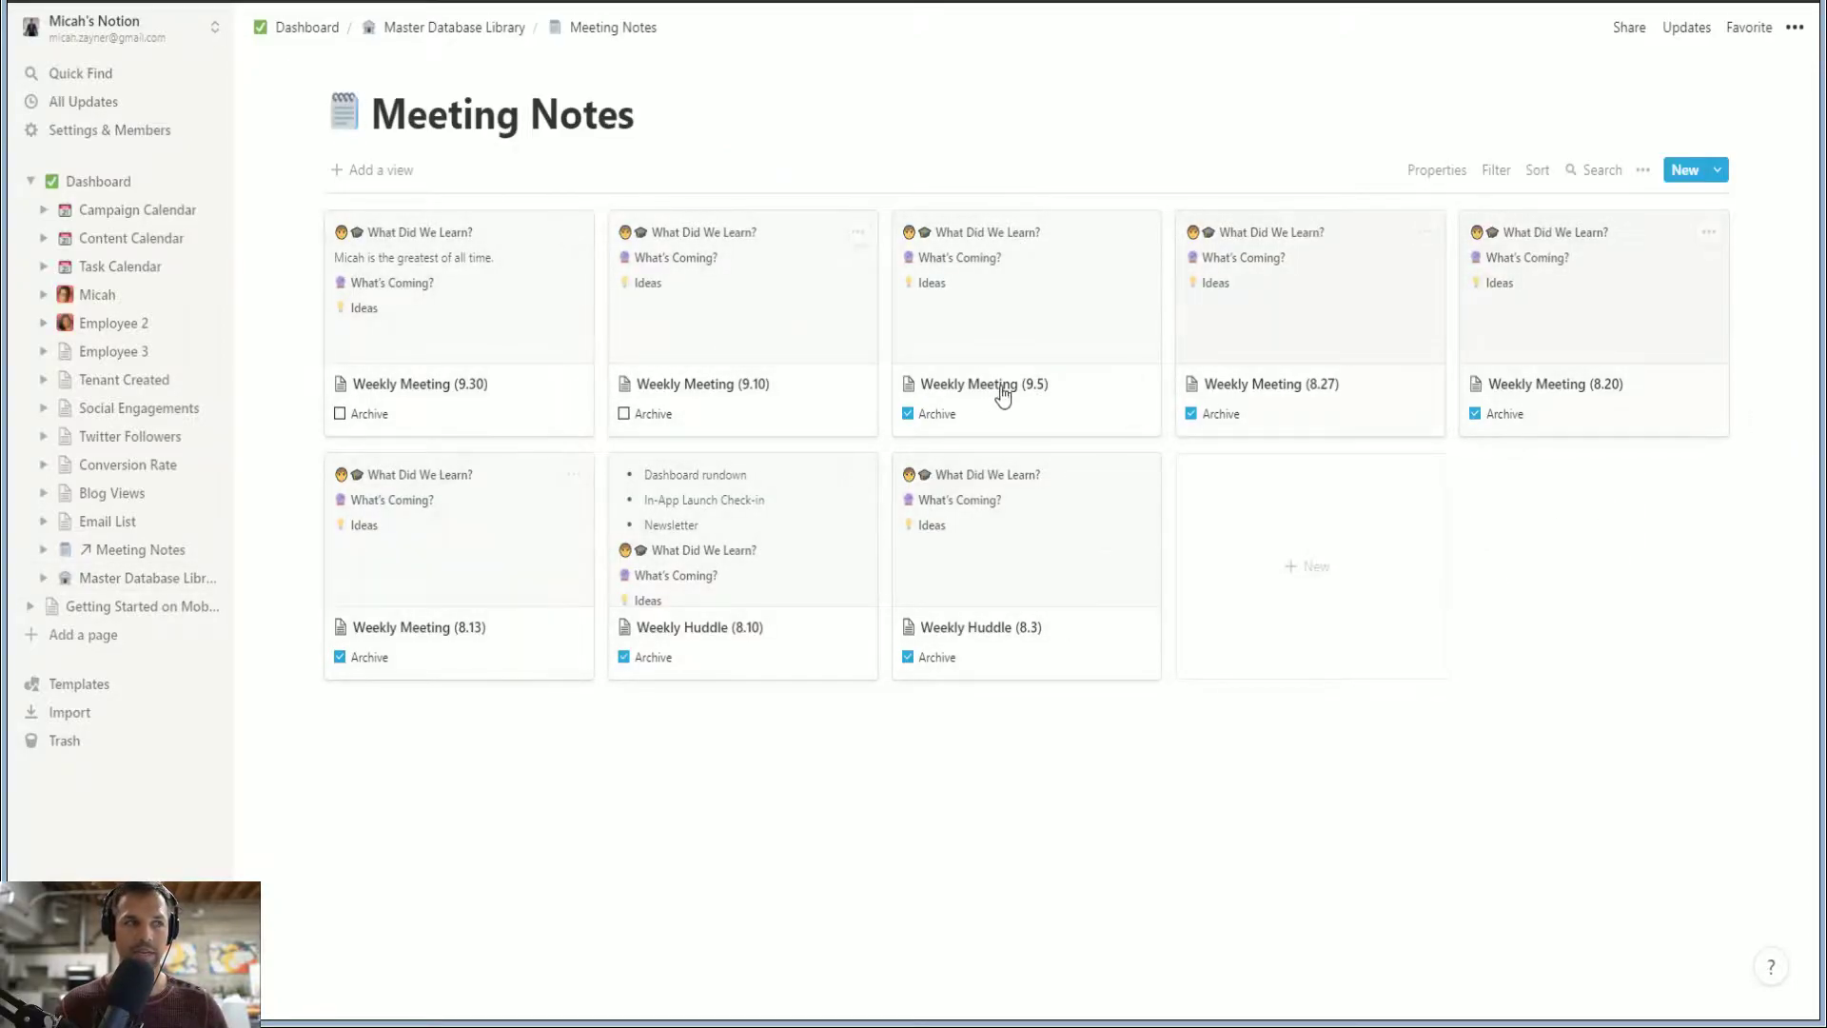
Review the Dashboard Meeting Notes gallery's filter conditions, then open the original Meeting Notes database
click(303, 33)
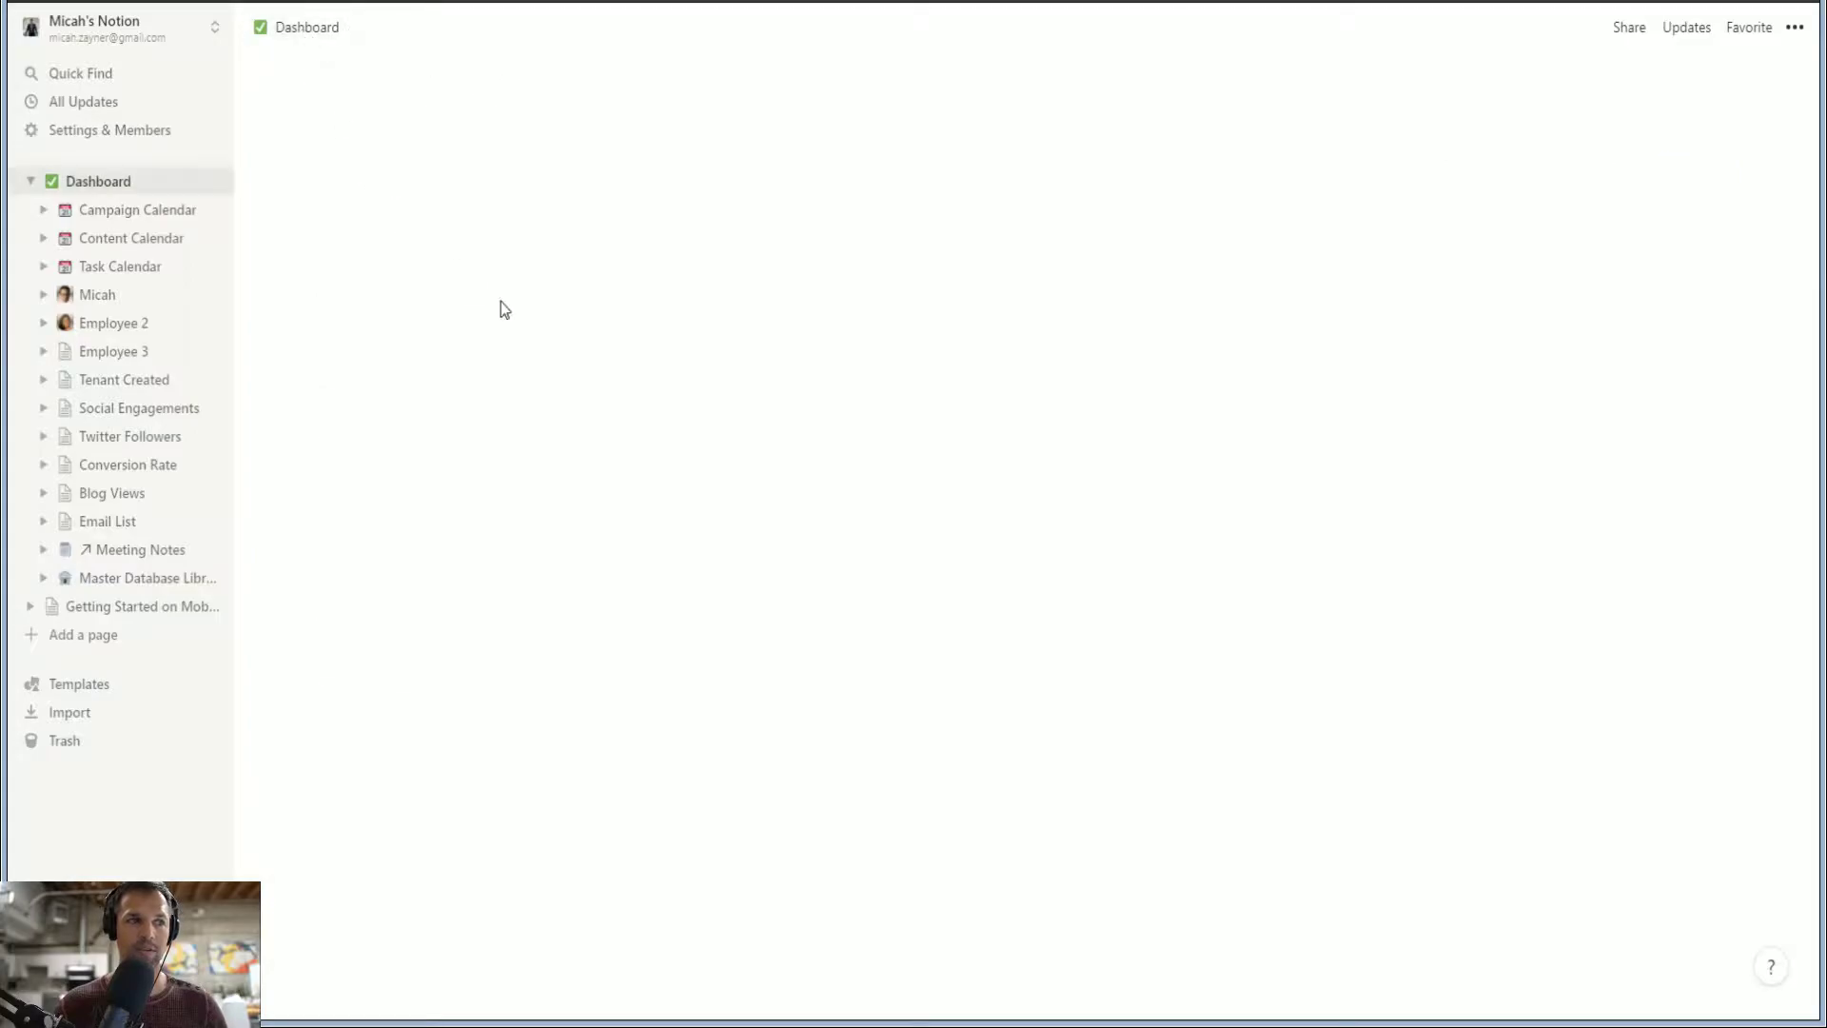
scroll(1275, 514, down, 3)
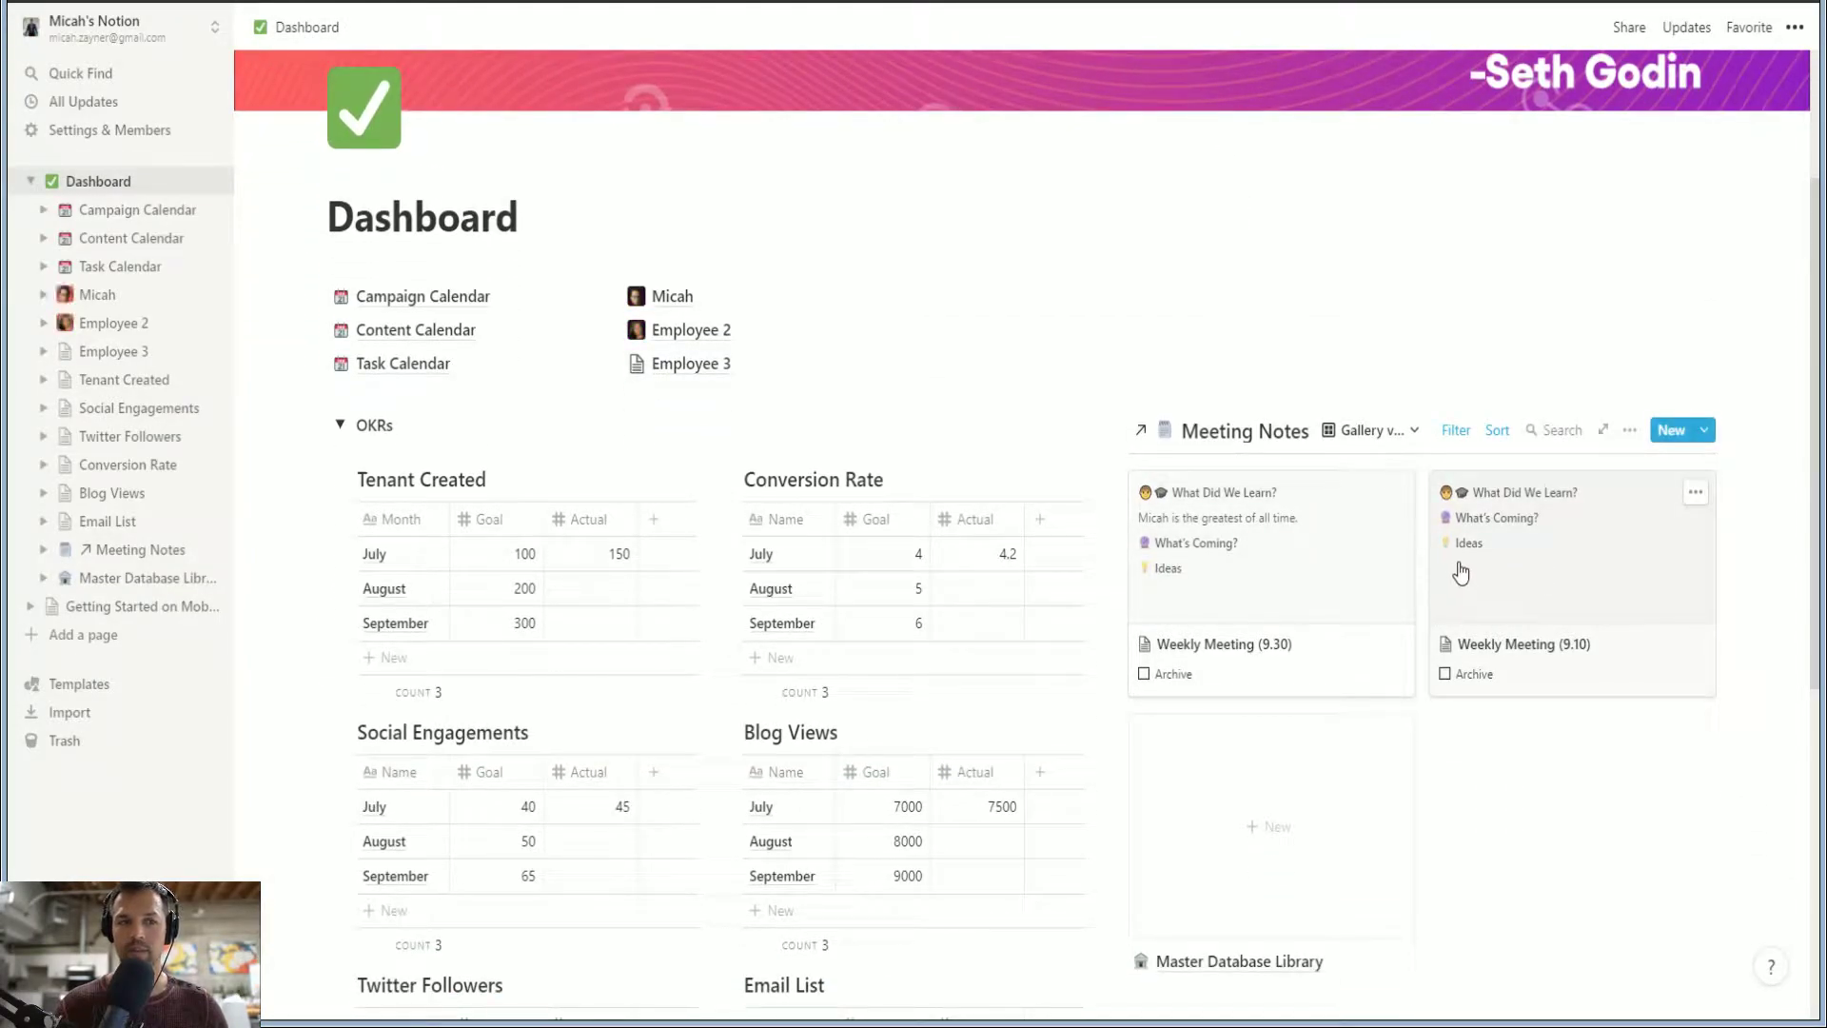
click(1456, 430)
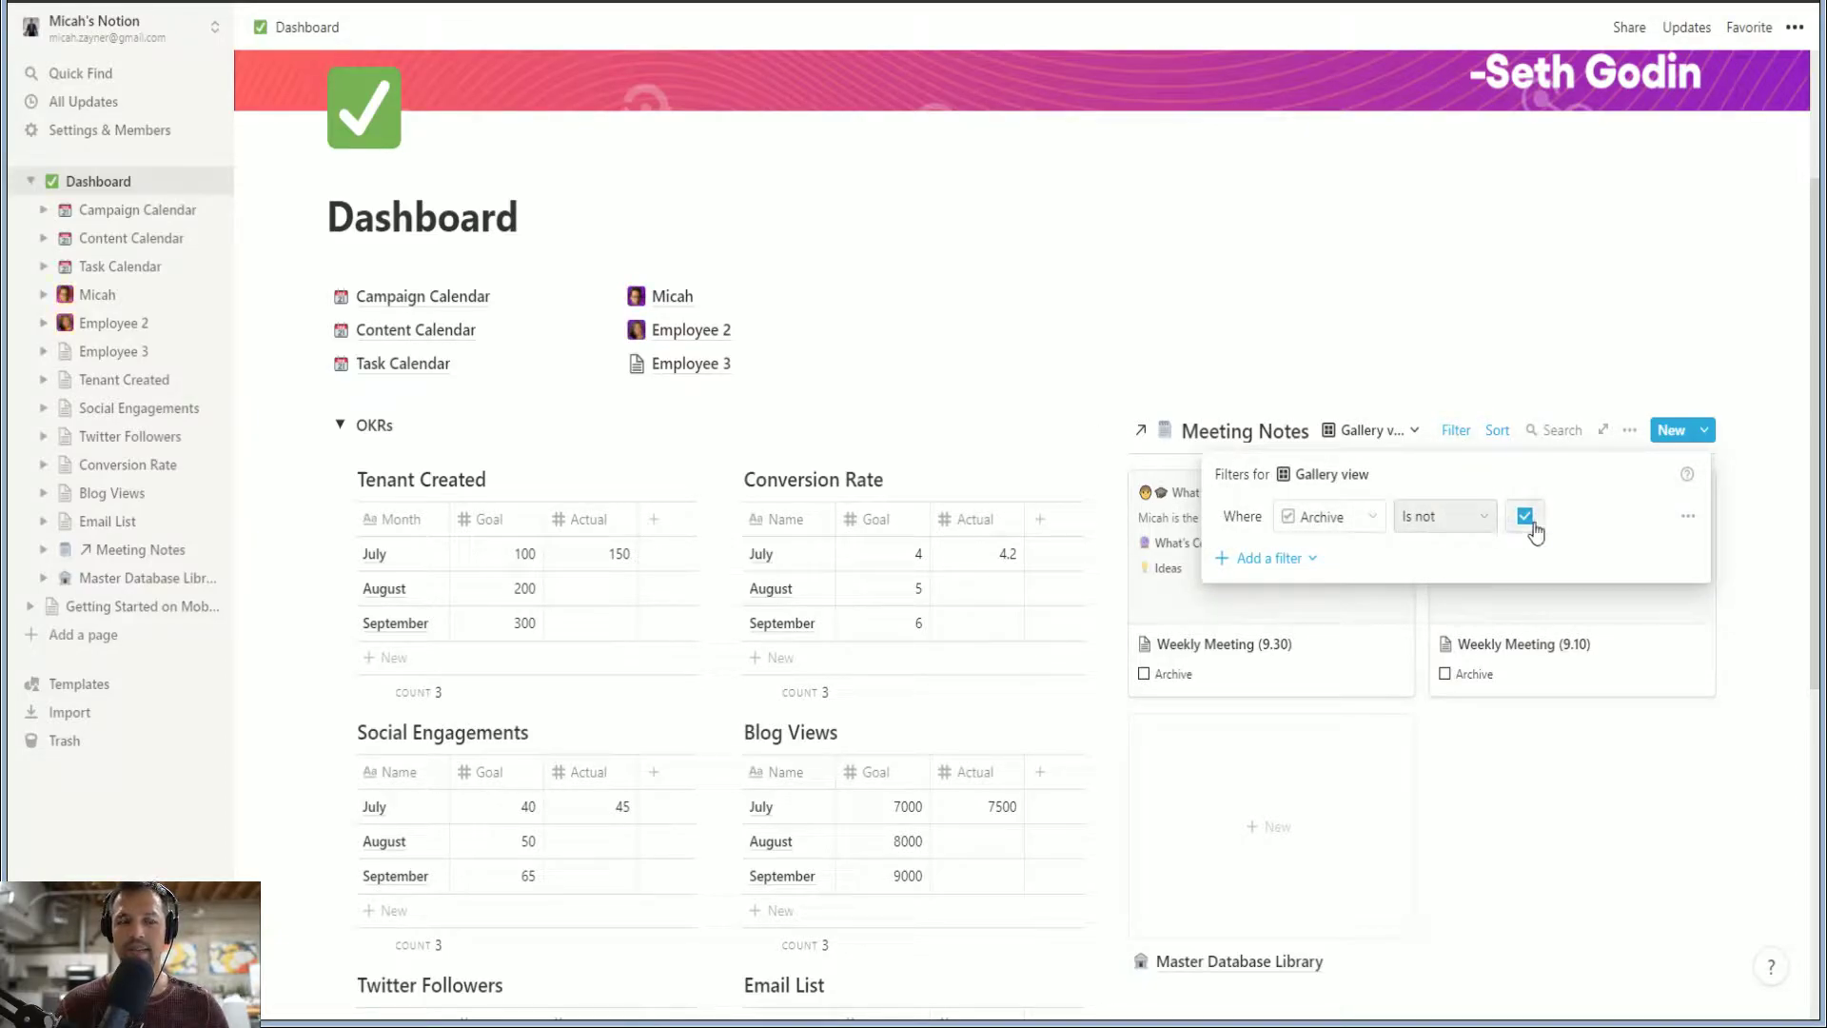
click(1500, 331)
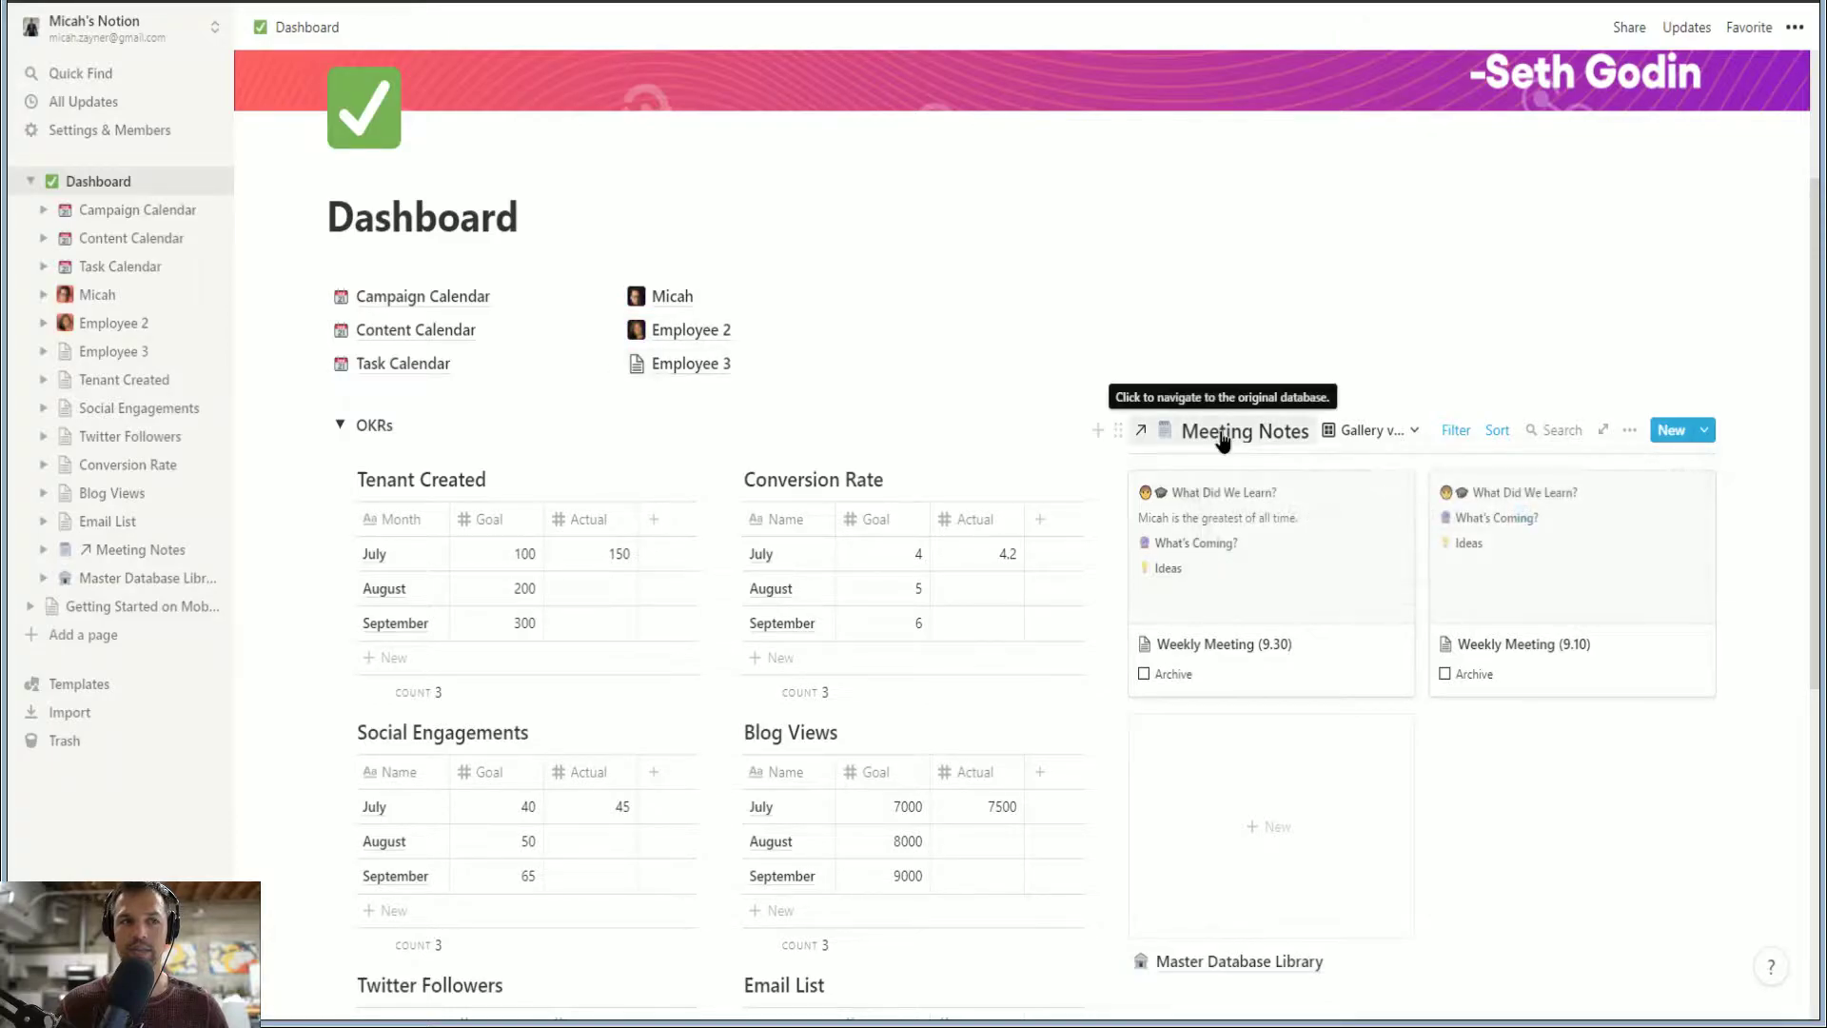
click(1246, 430)
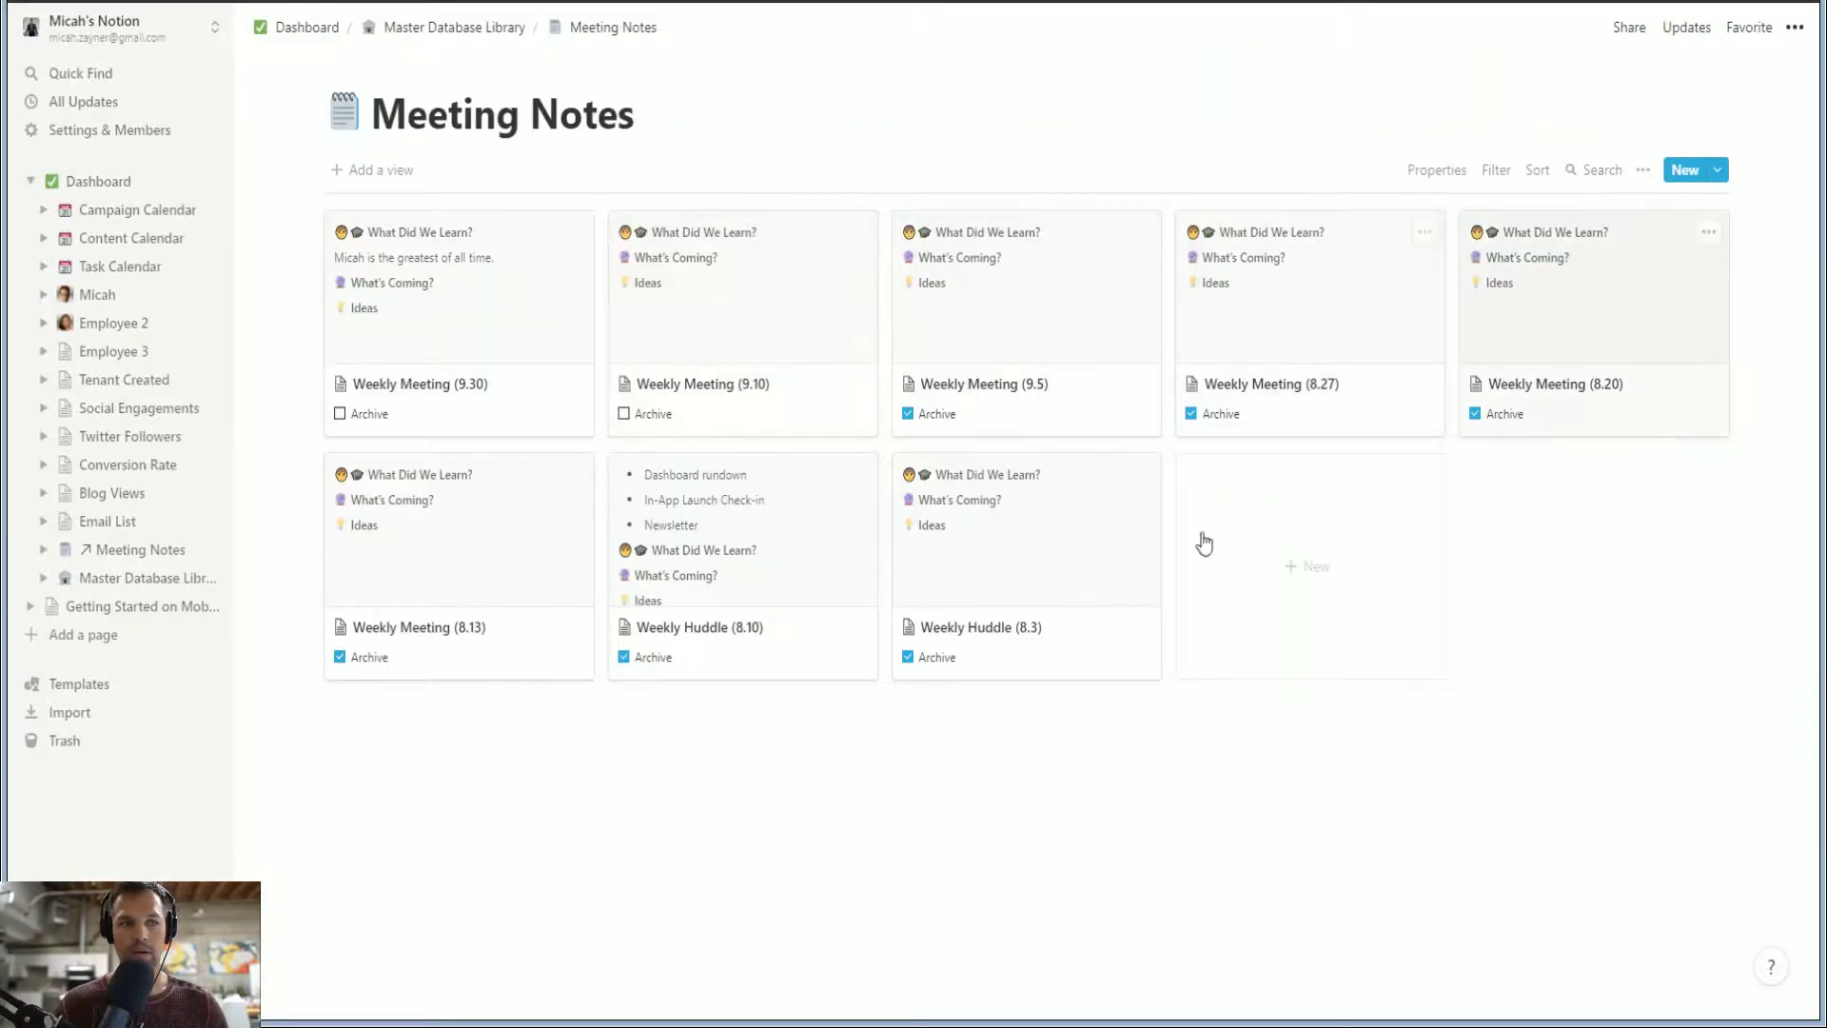
Uncheck Archive on the 8.13, 8.10, 9.5, 8.27 and 8.20 meeting notes and return to Dashboard
click(340, 658)
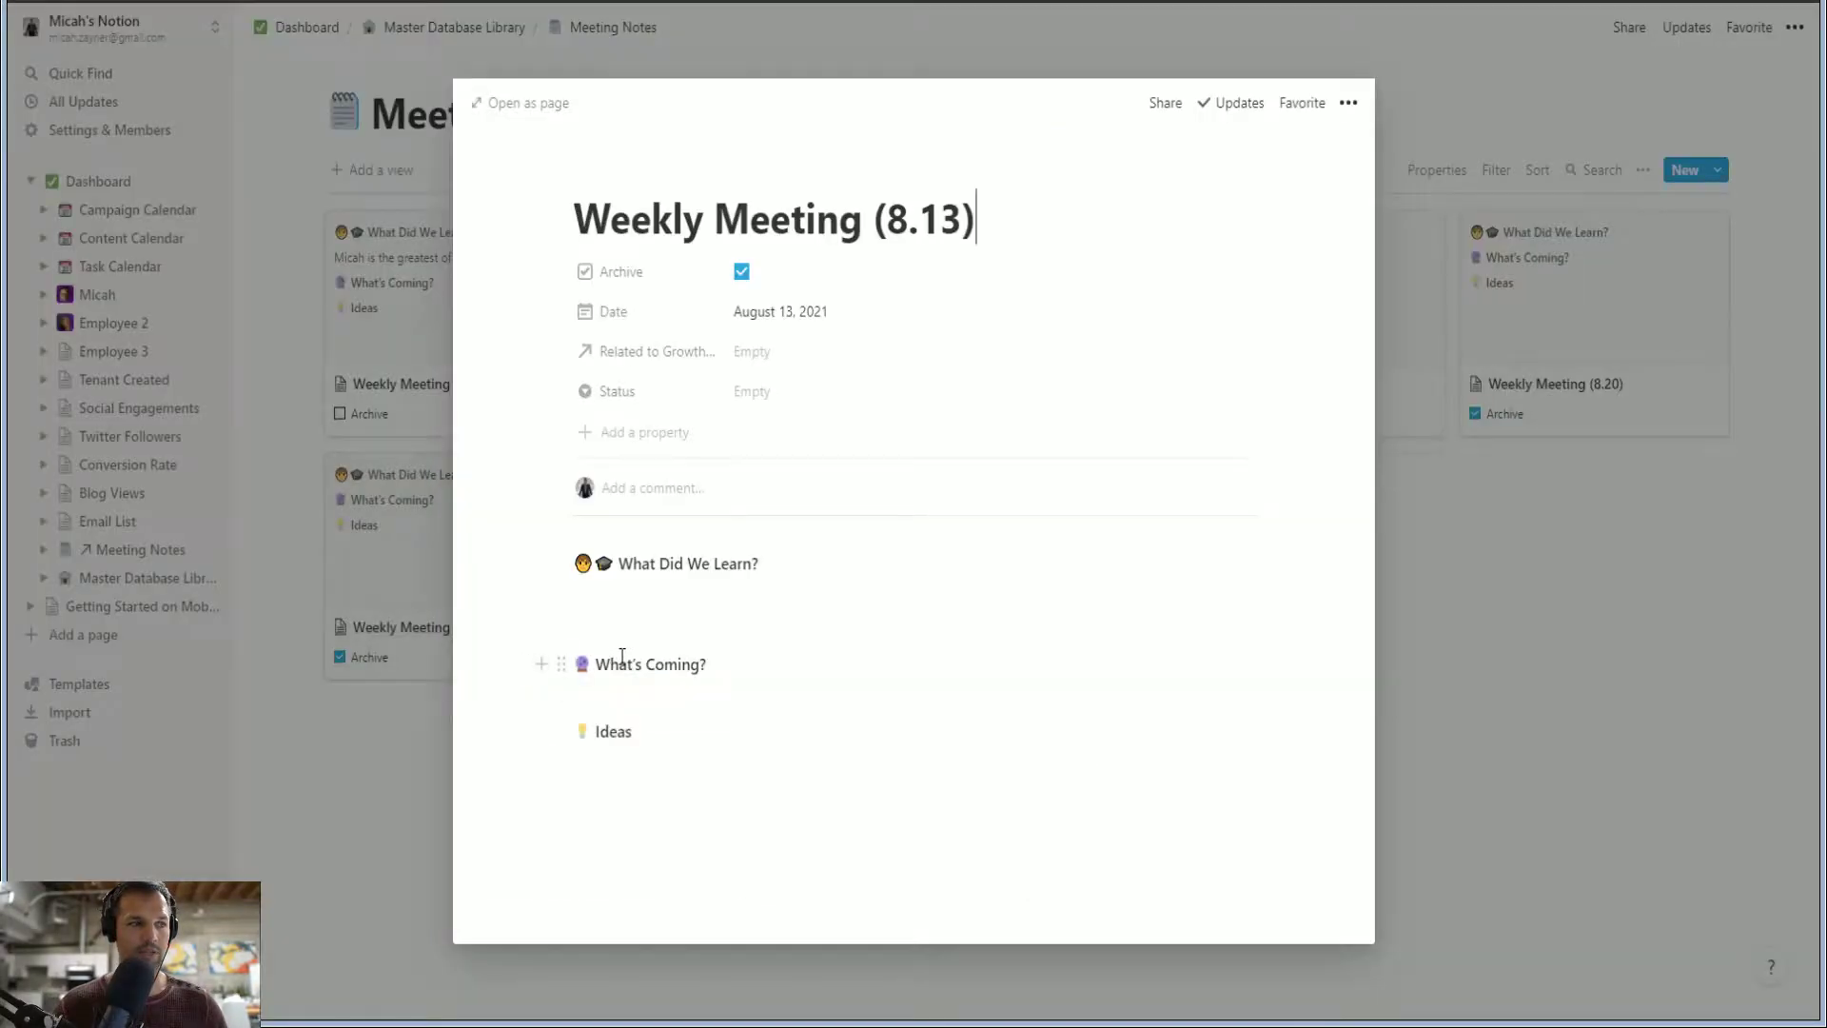
click(385, 721)
click(340, 658)
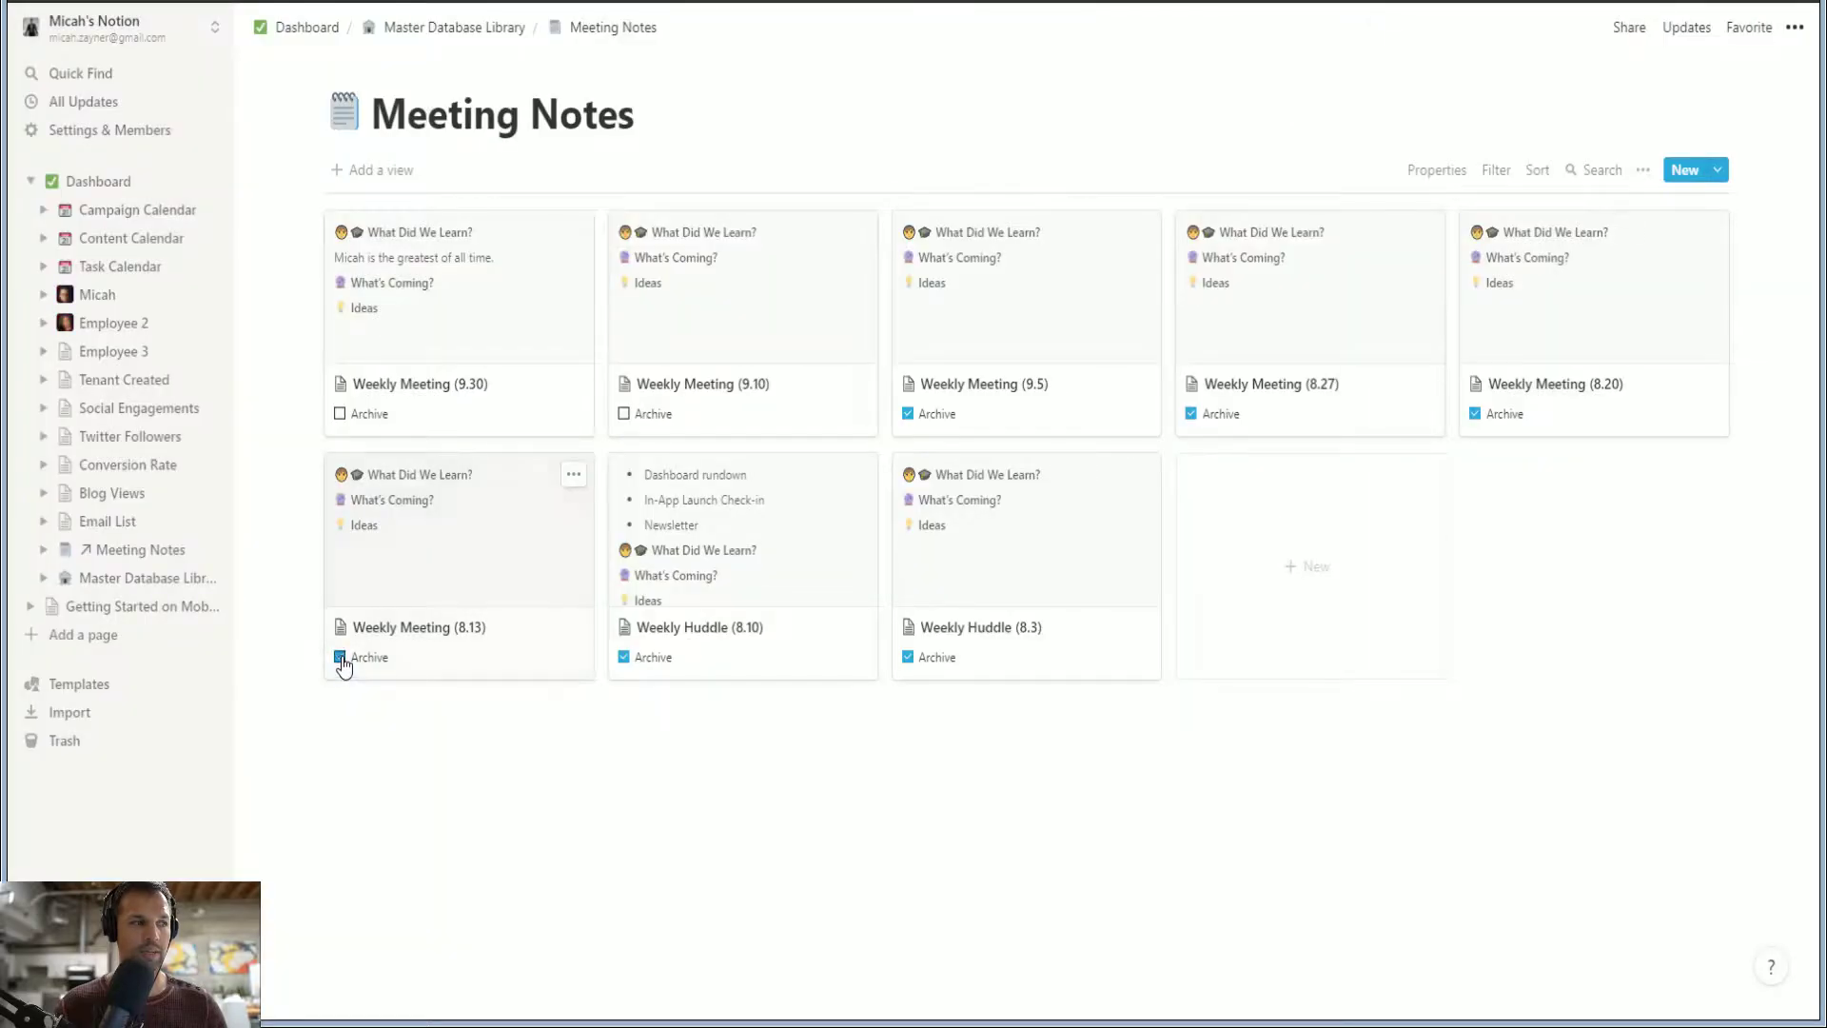
click(623, 657)
click(907, 414)
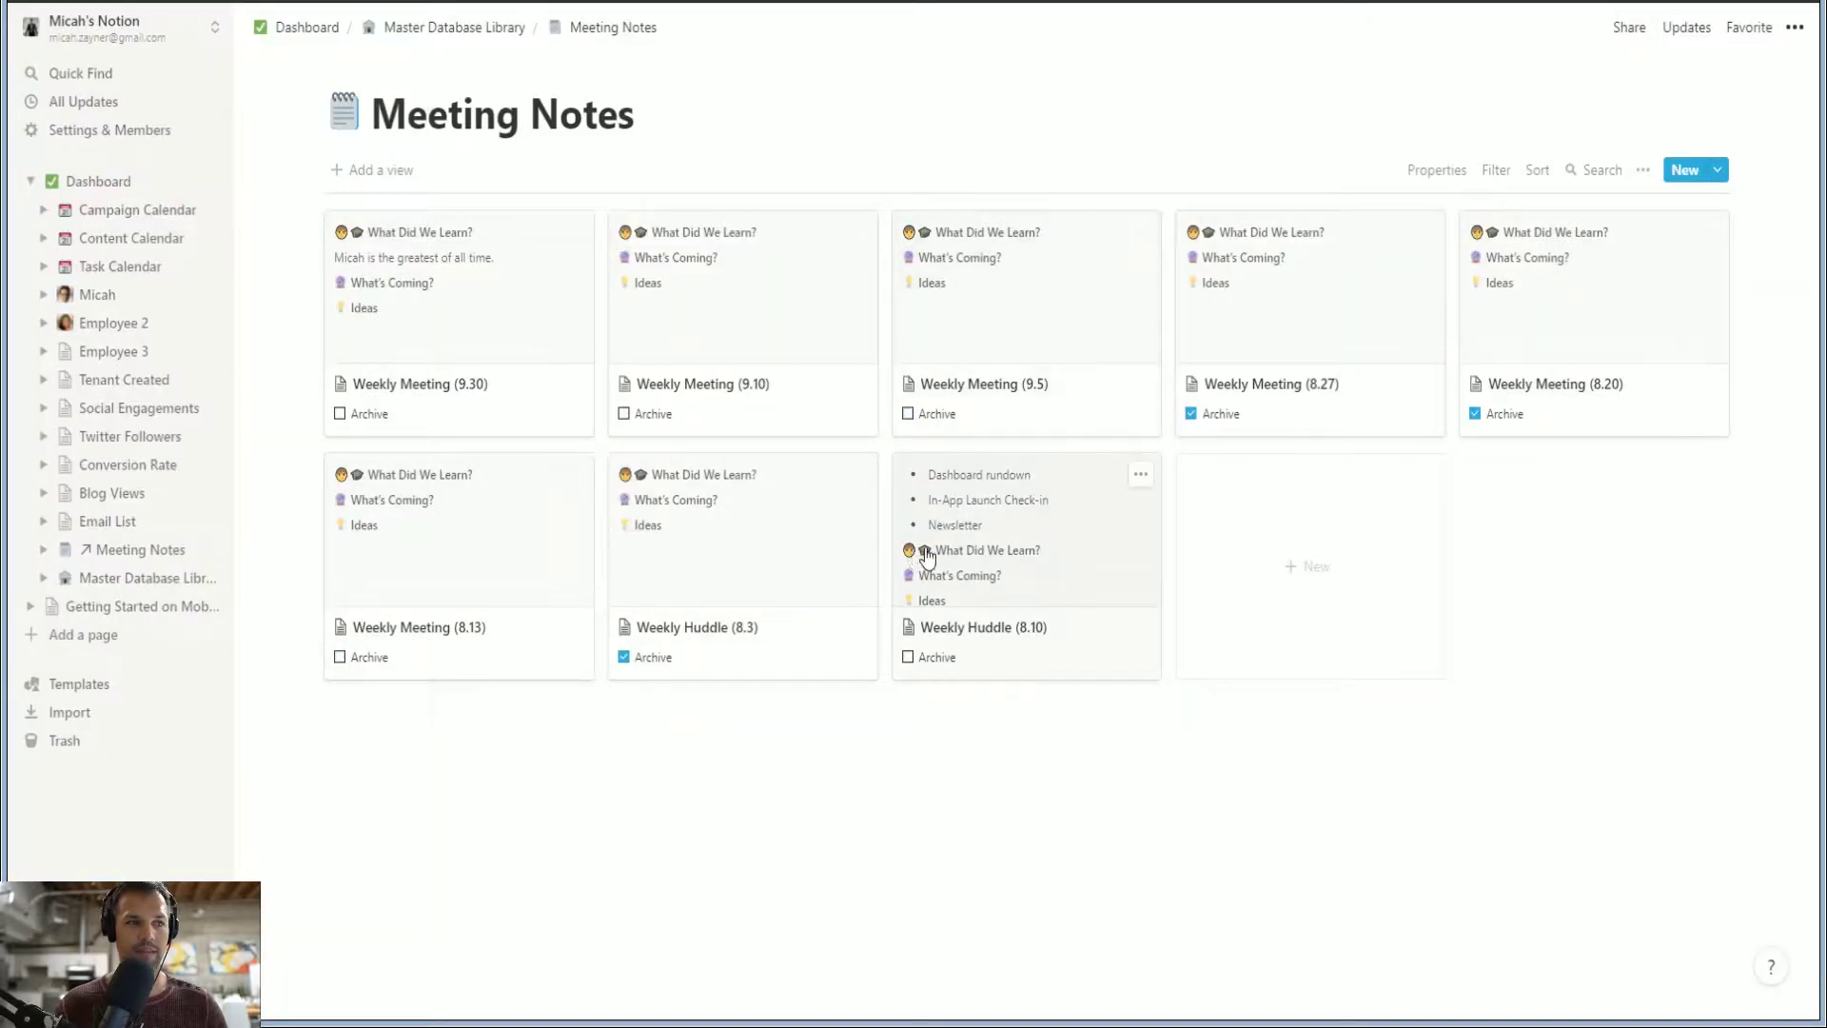
click(1190, 413)
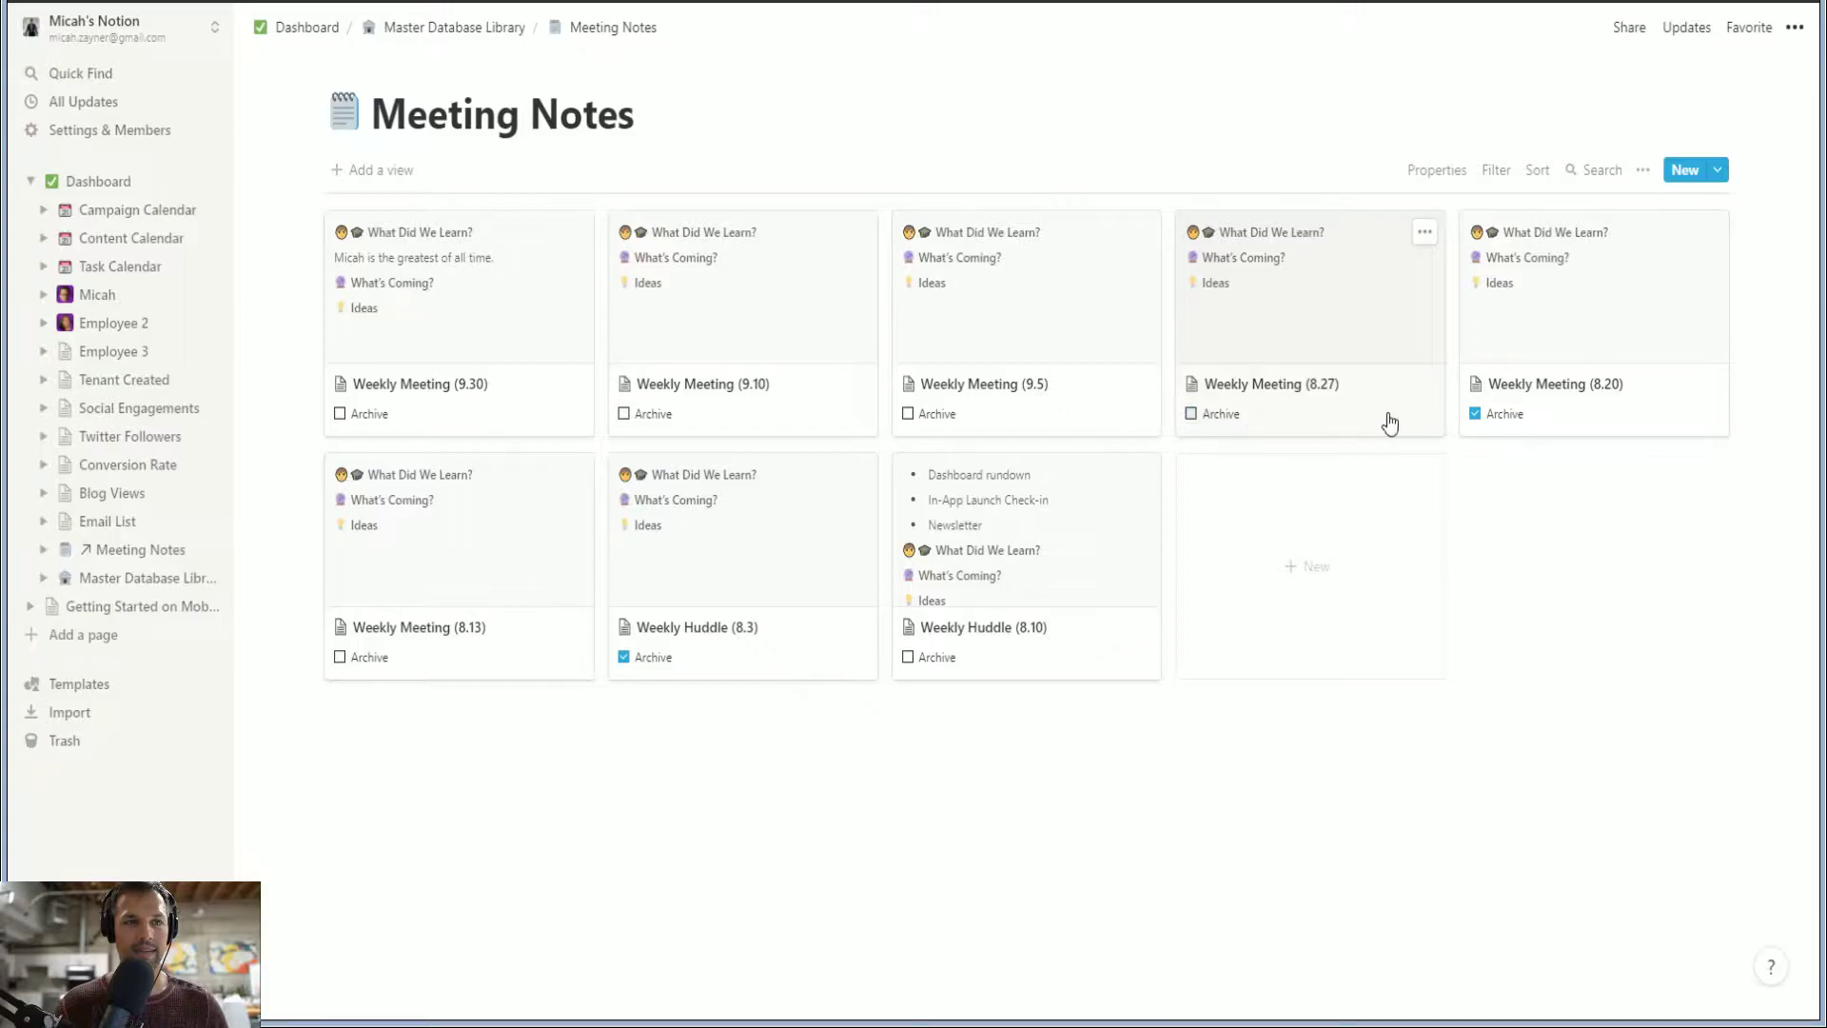
click(1475, 414)
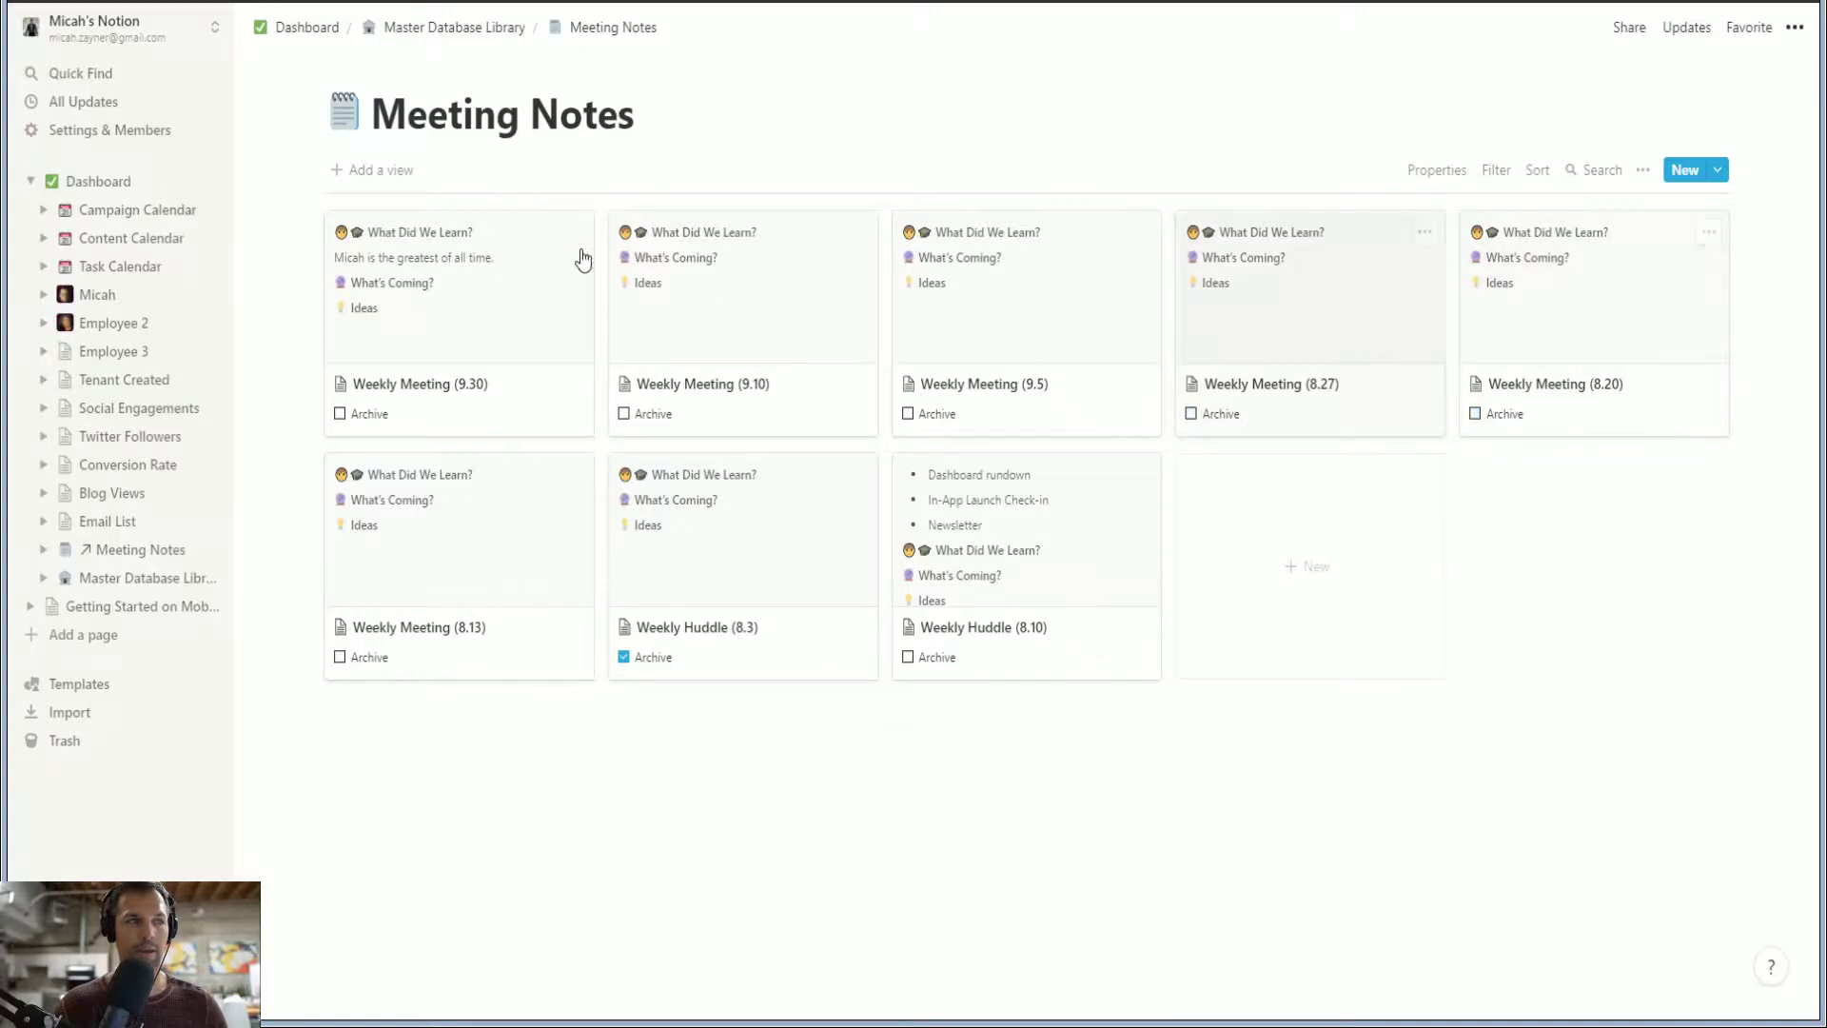
click(308, 29)
scroll(1362, 615, down, 5)
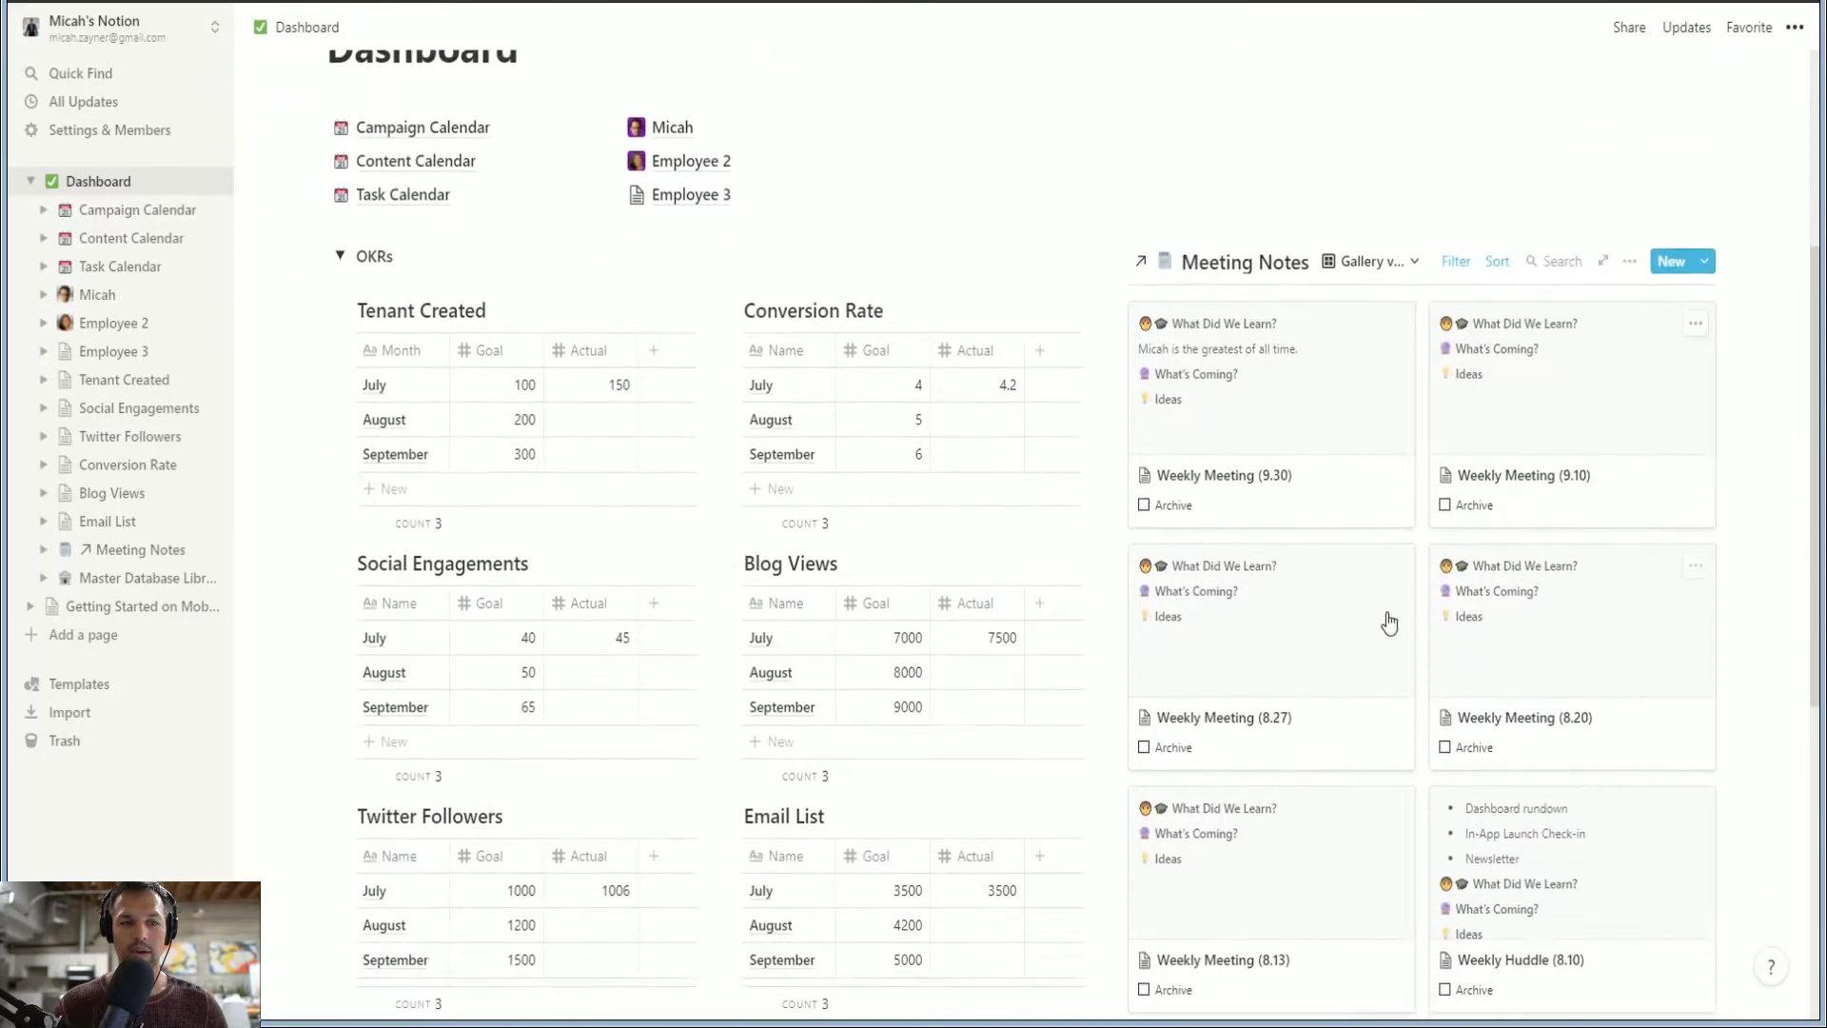
scroll(1454, 698, down, 4)
scroll(1521, 726, up, 5)
scroll(1518, 726, up, 1)
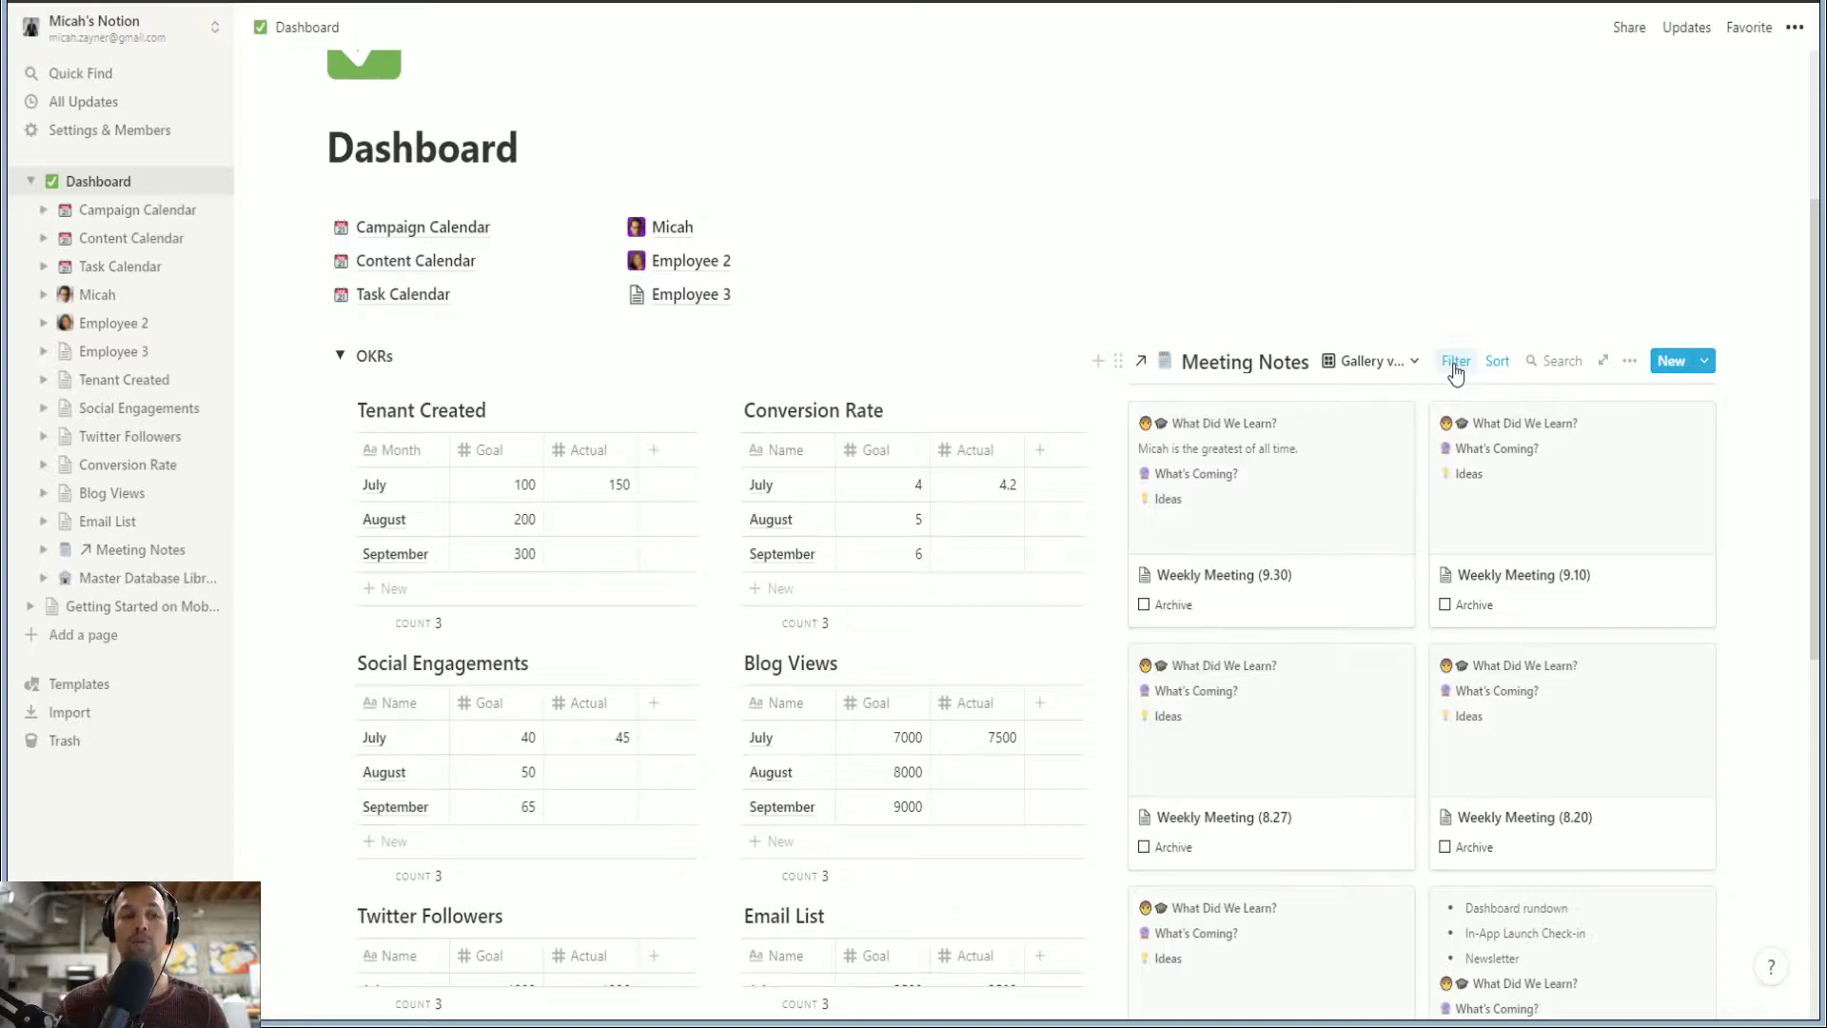
click(1456, 364)
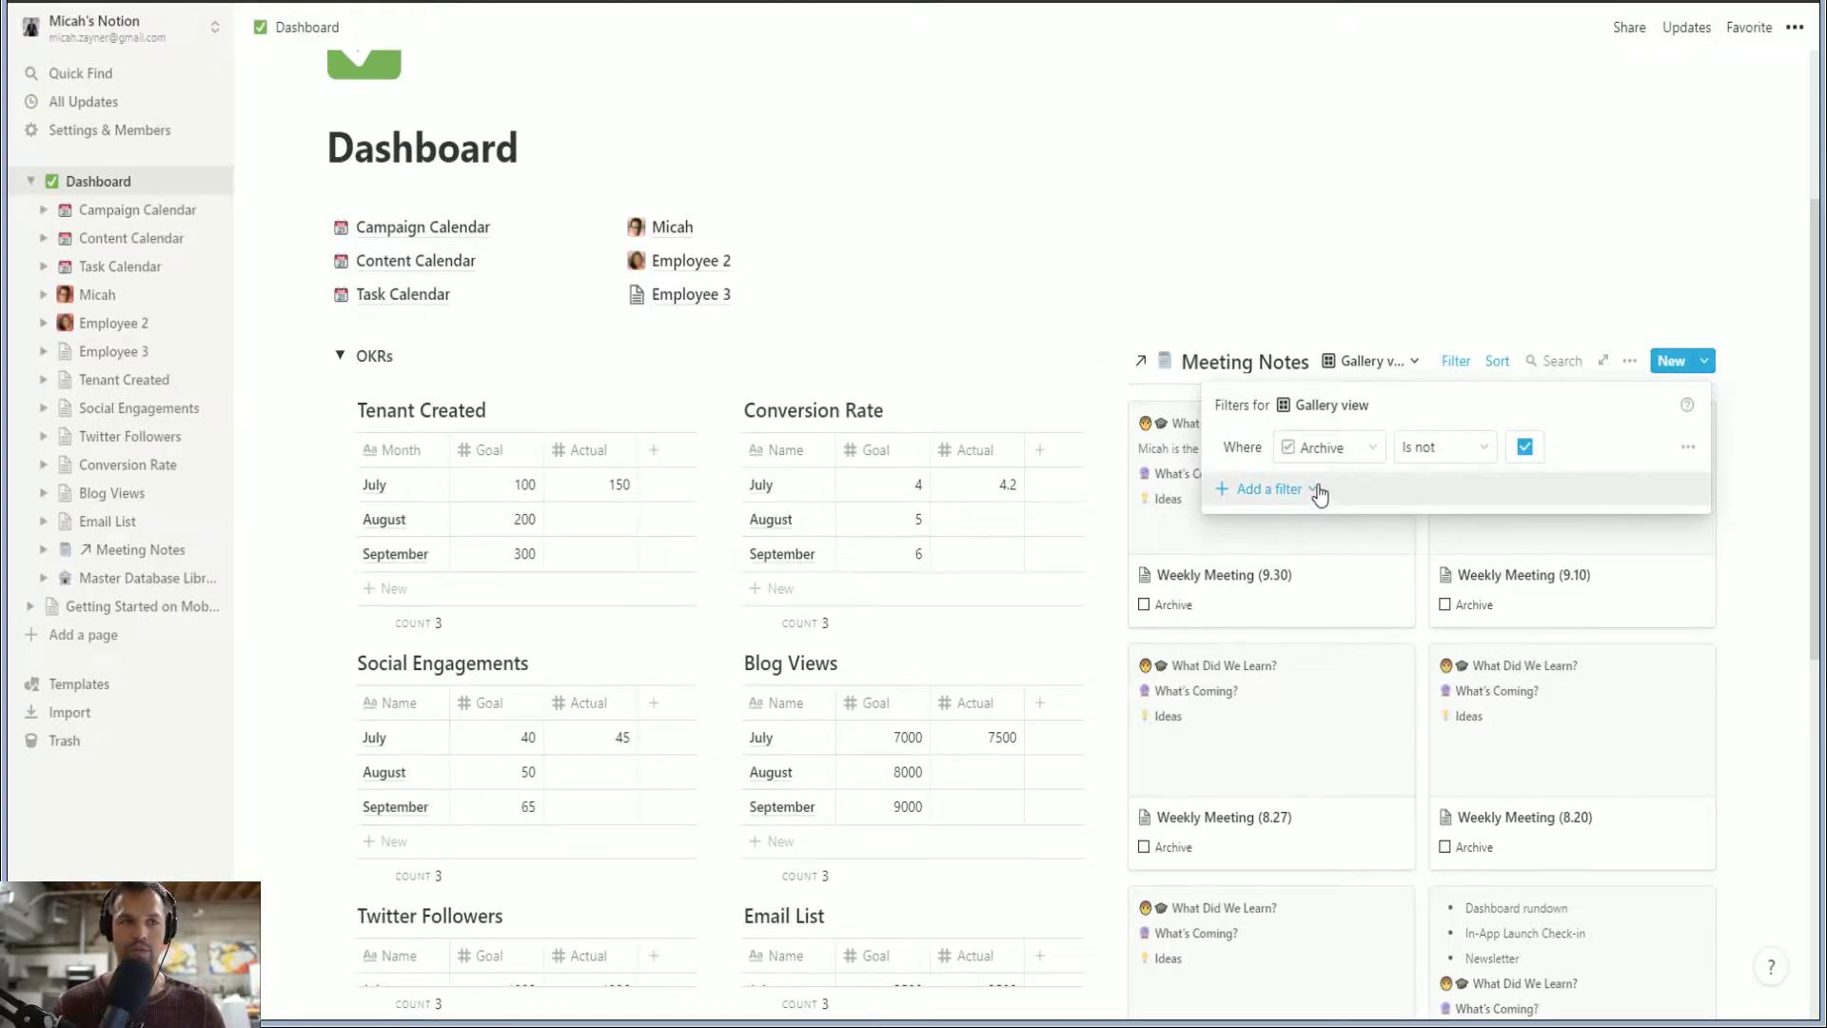
click(1348, 272)
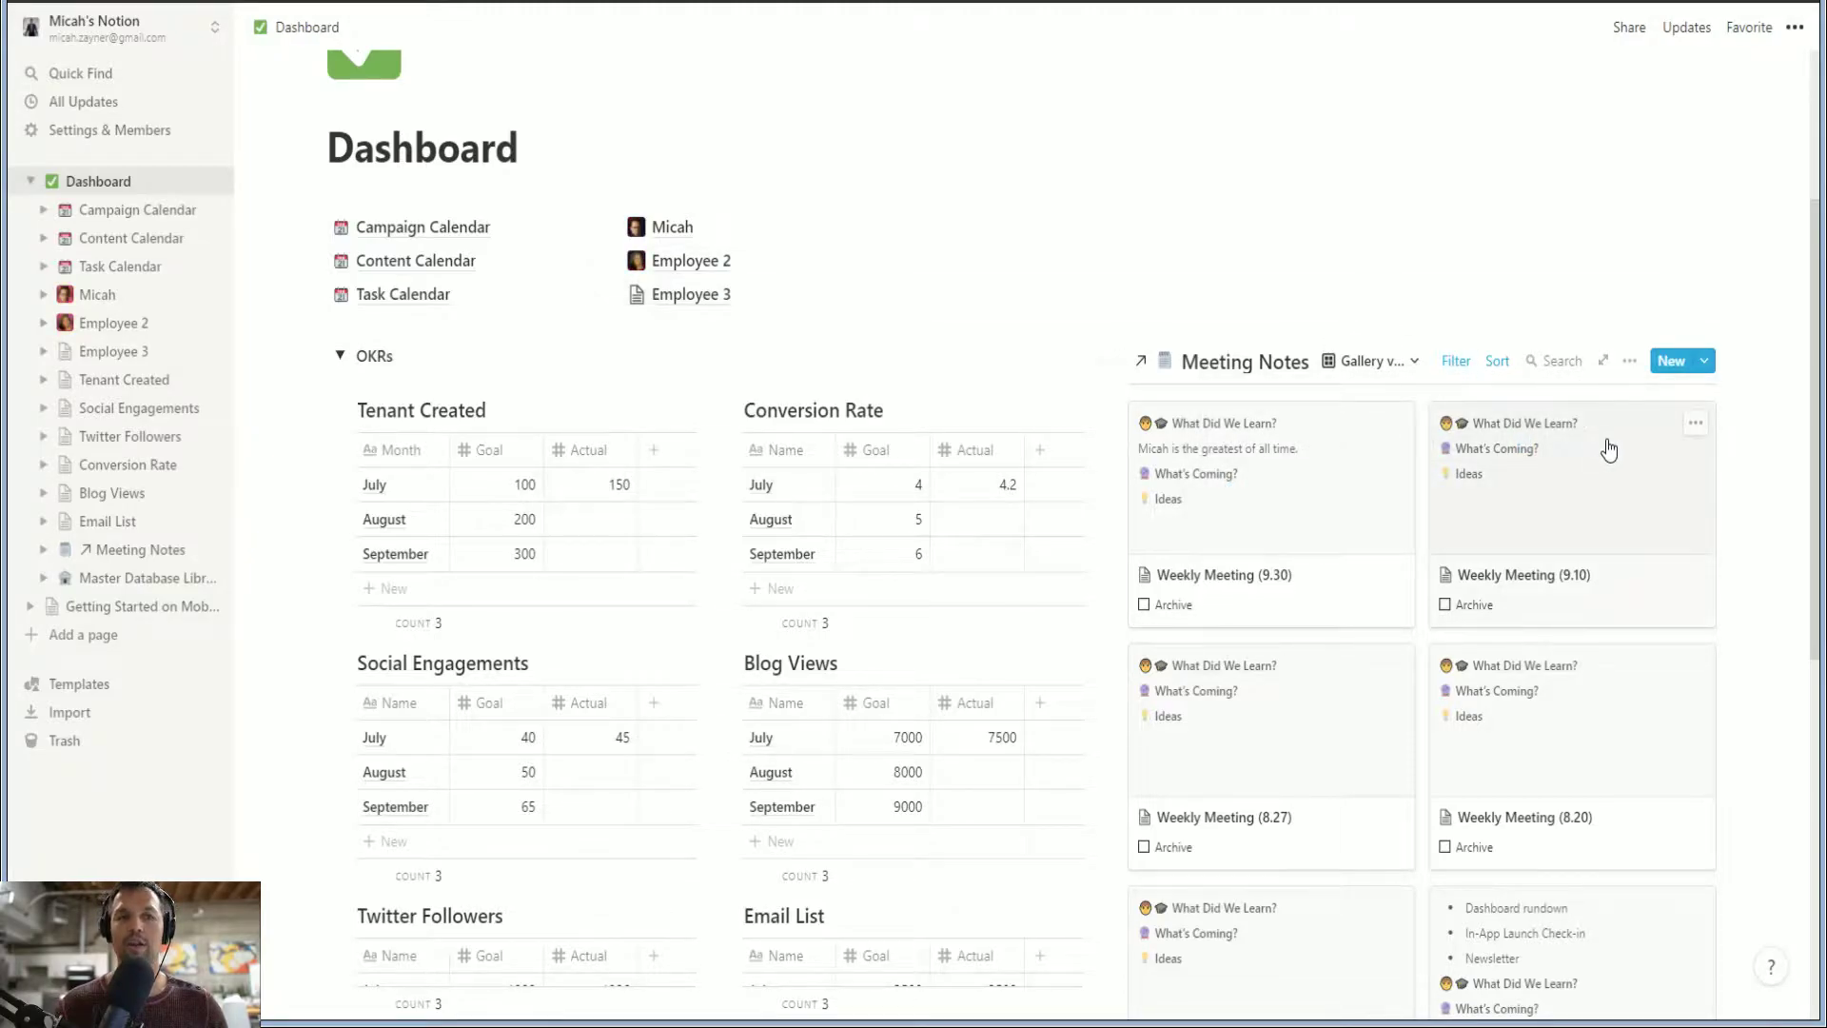
Create a Weekly Huddle template note dated September 3, 2021, titled 'Weekly Meetin (9.3)'
click(1705, 361)
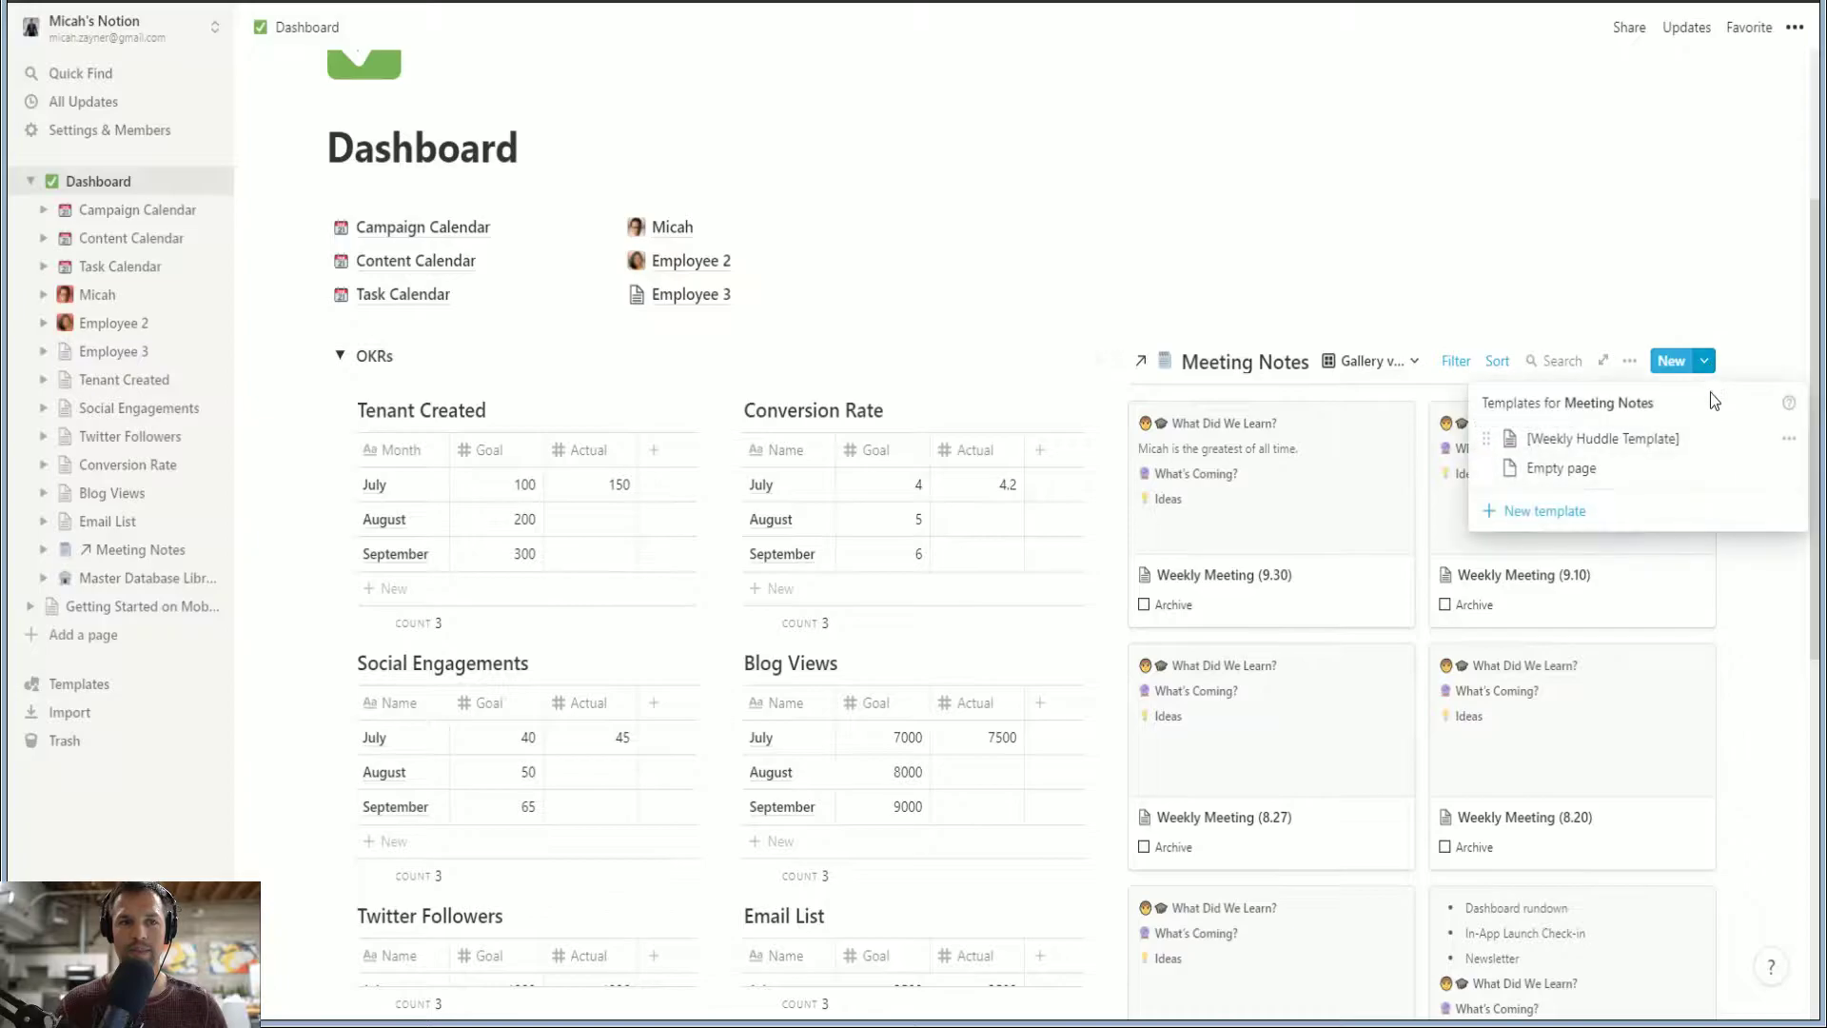
click(1644, 446)
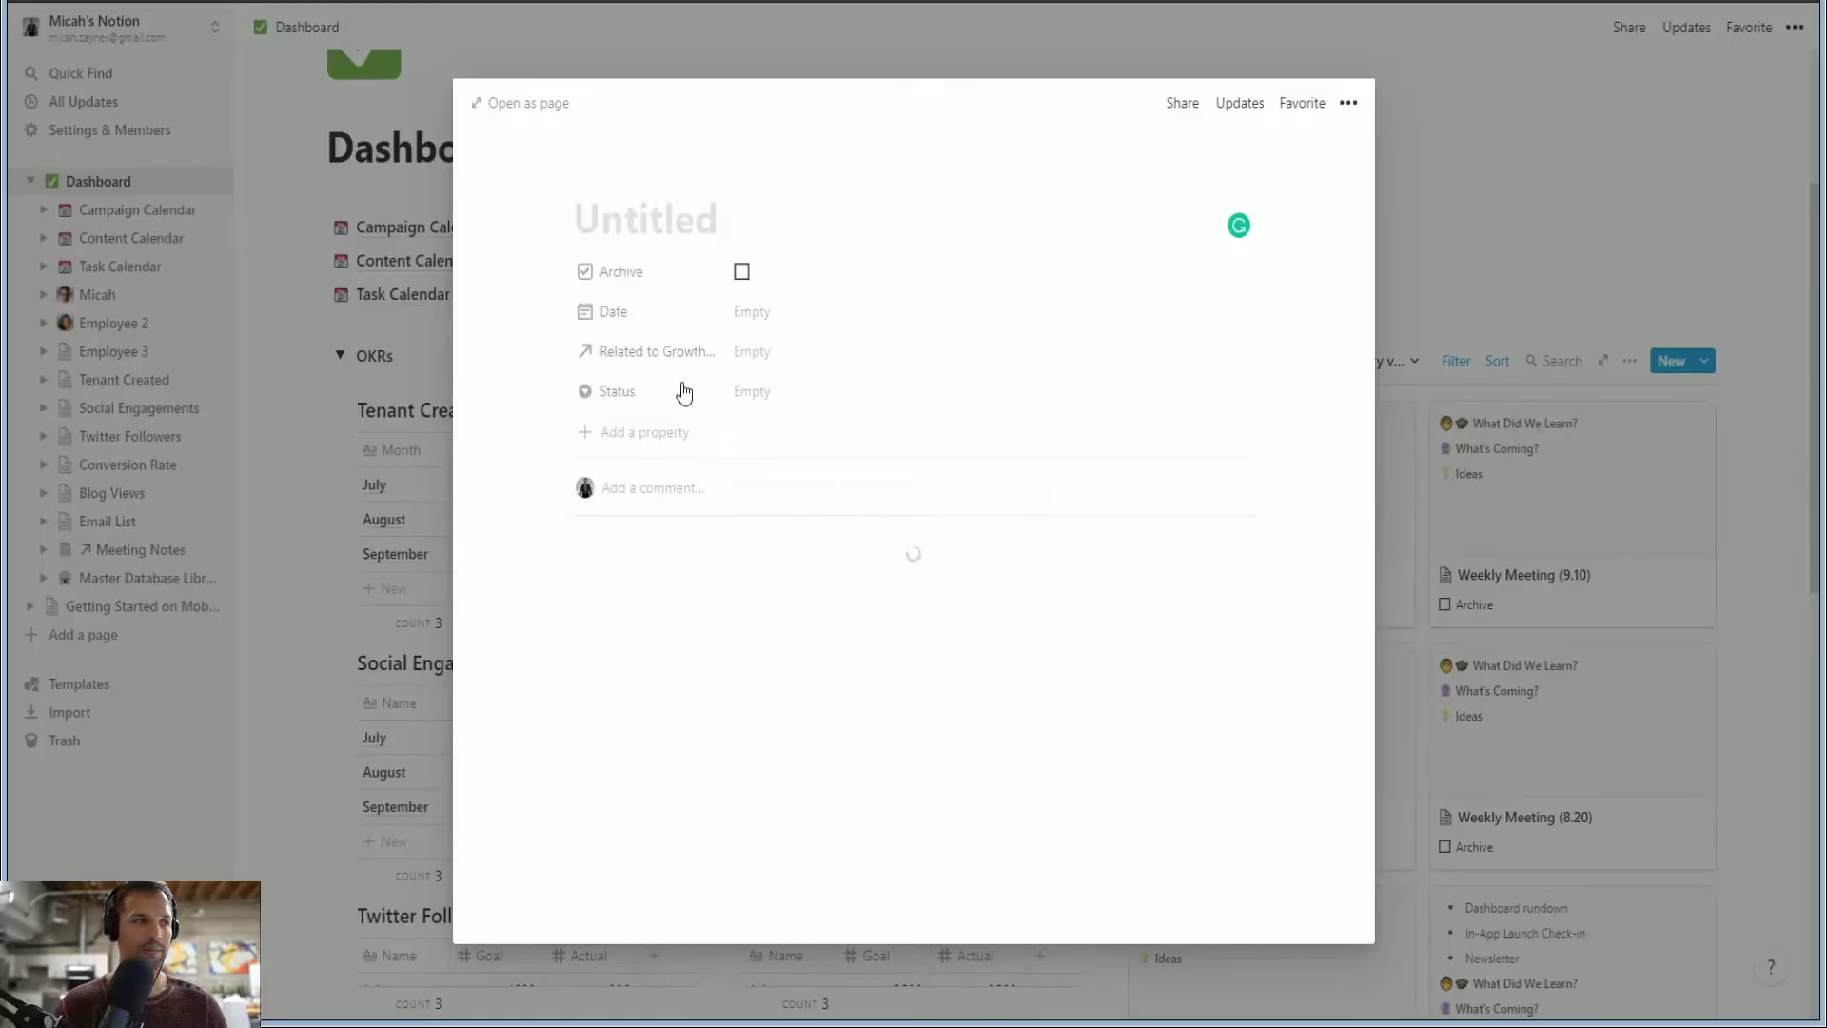
click(751, 317)
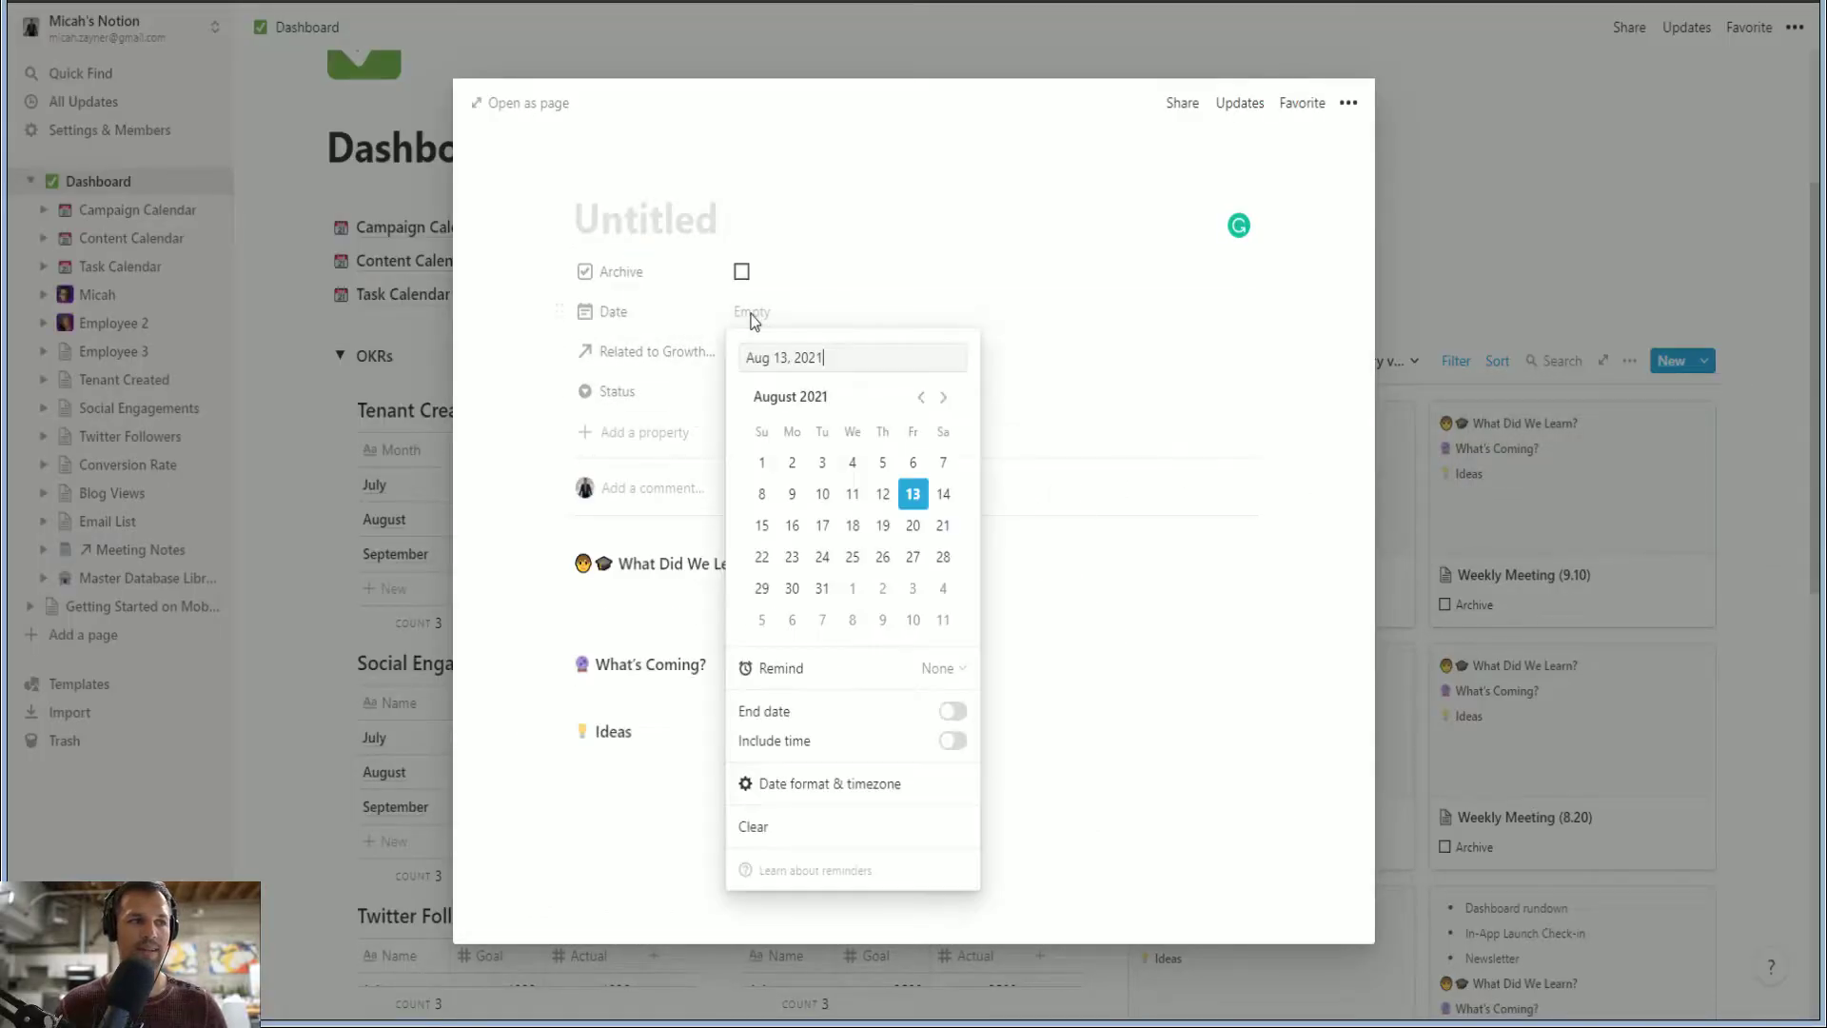
click(917, 595)
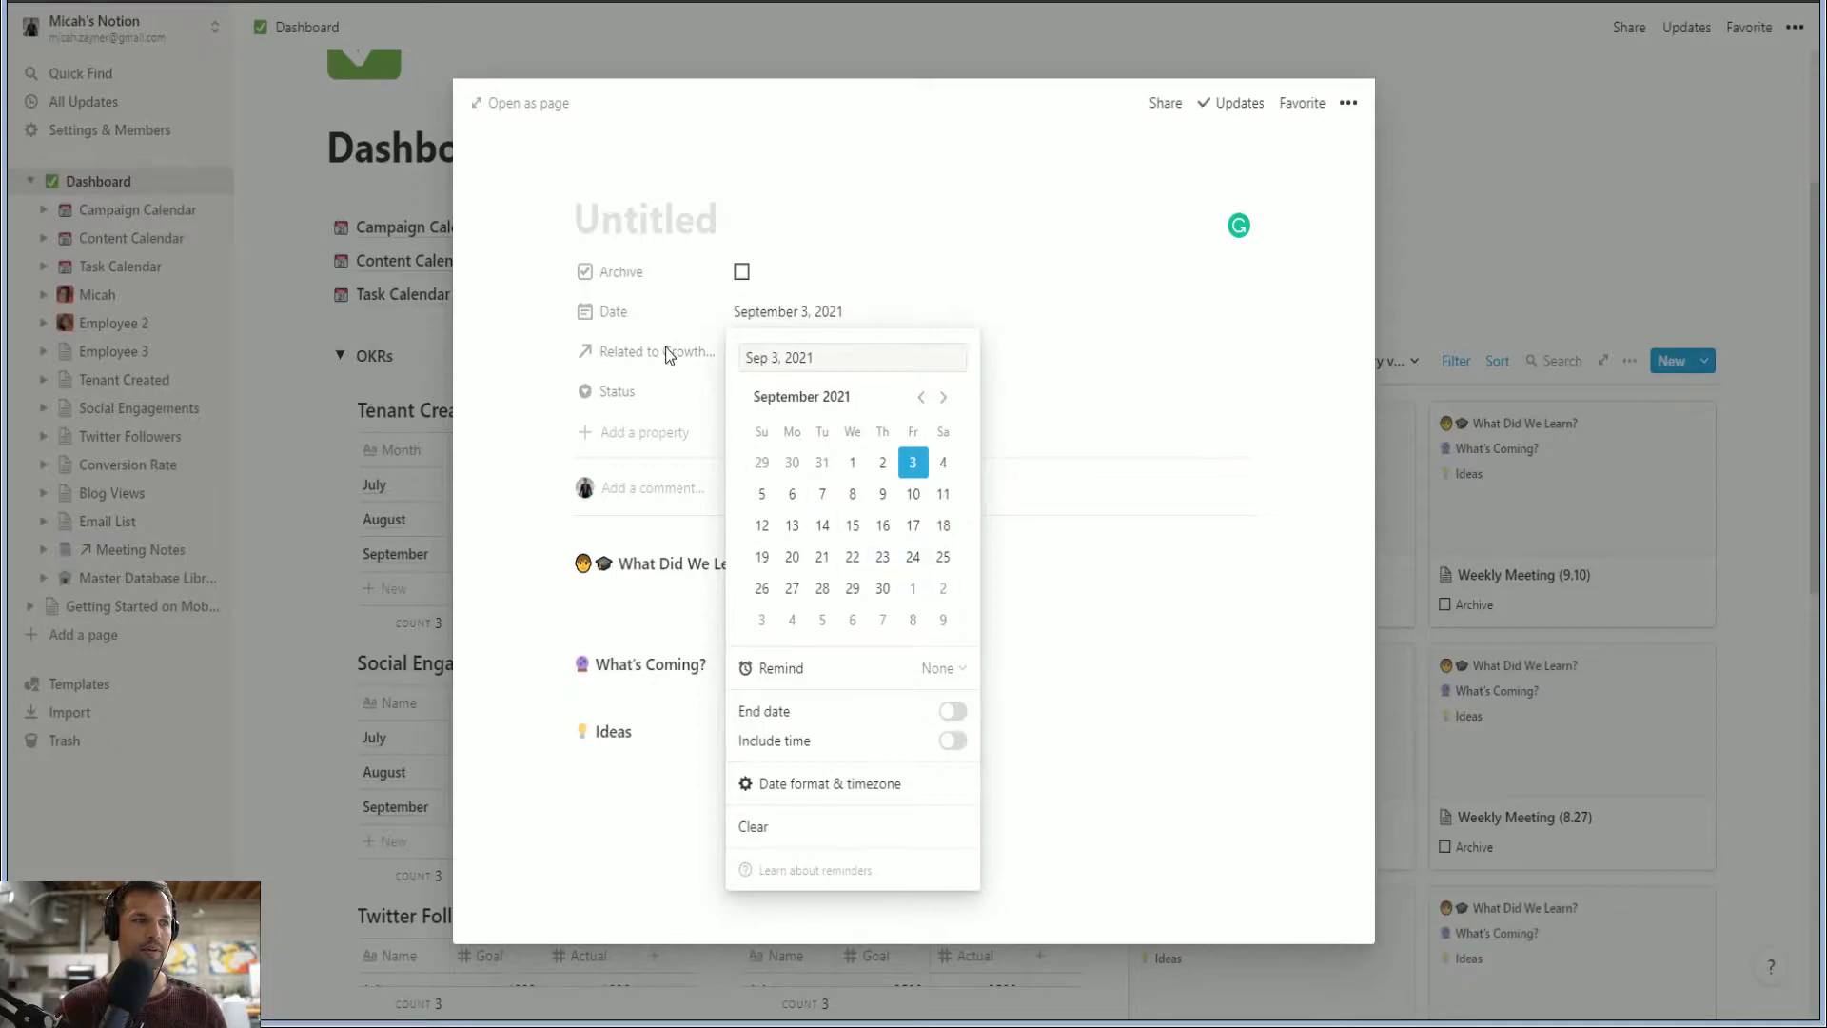
click(647, 236)
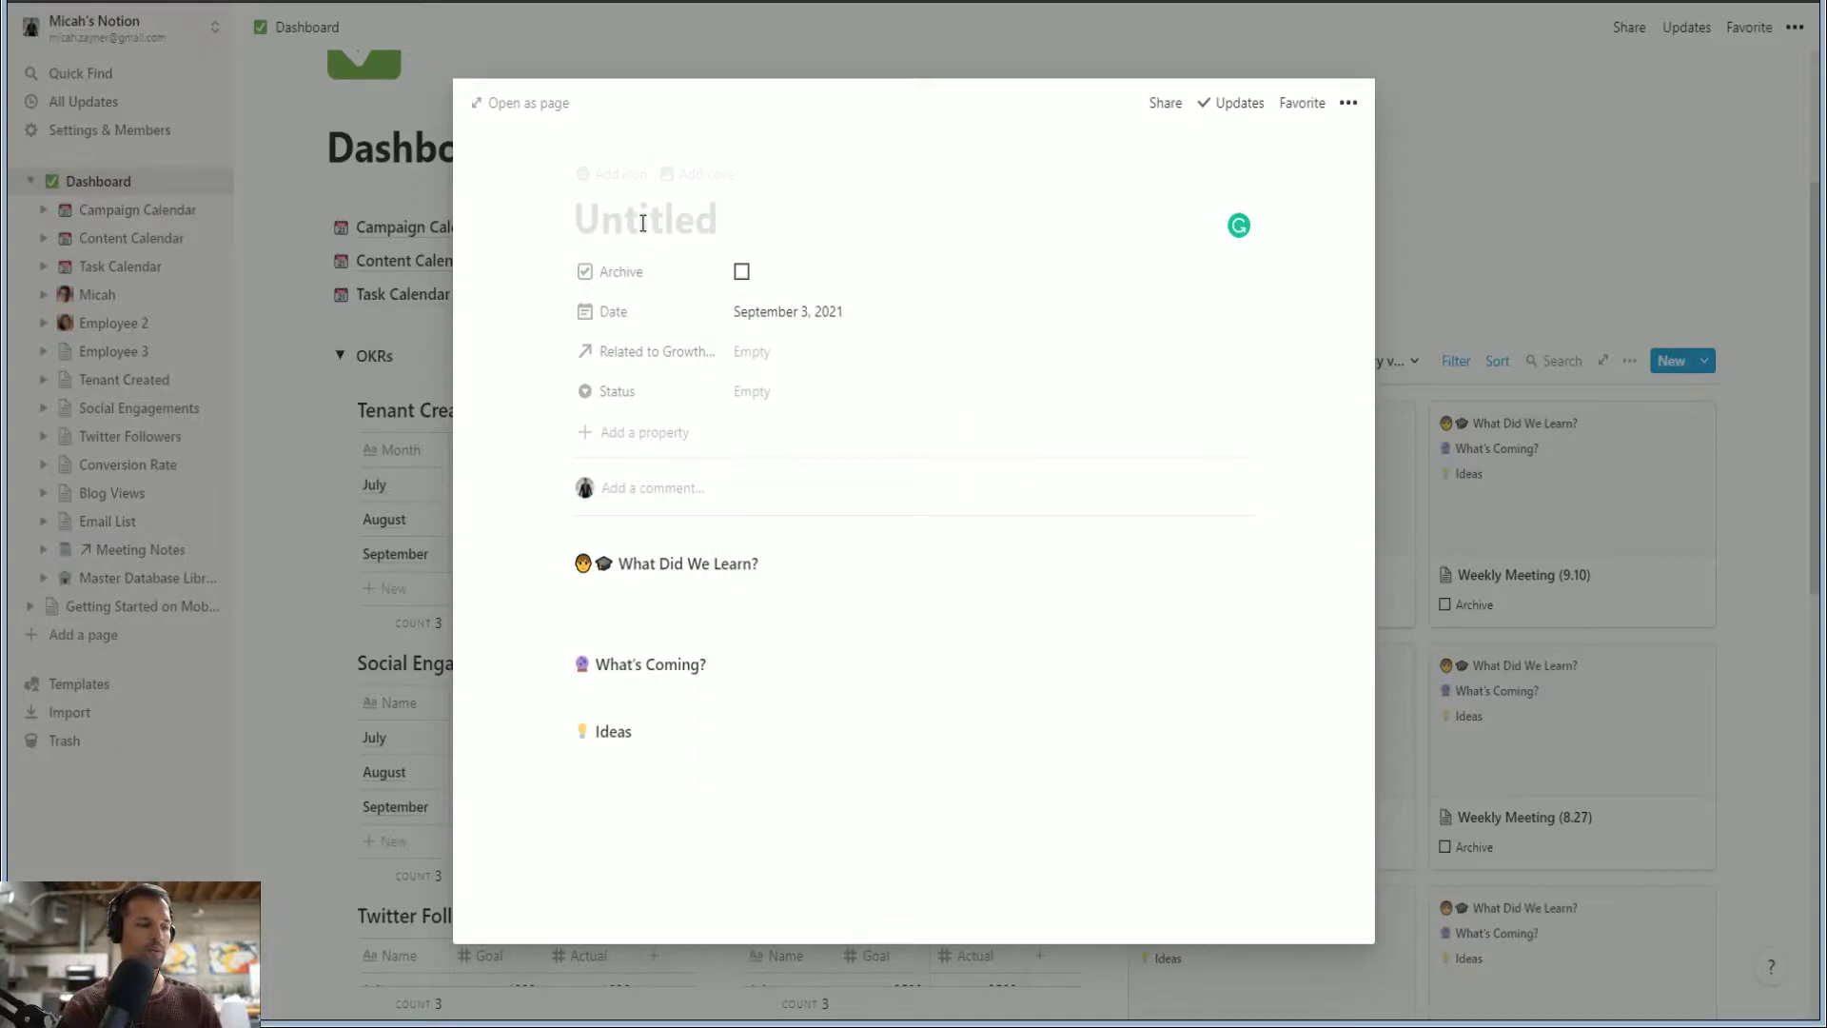
text(Weekly Meetin)
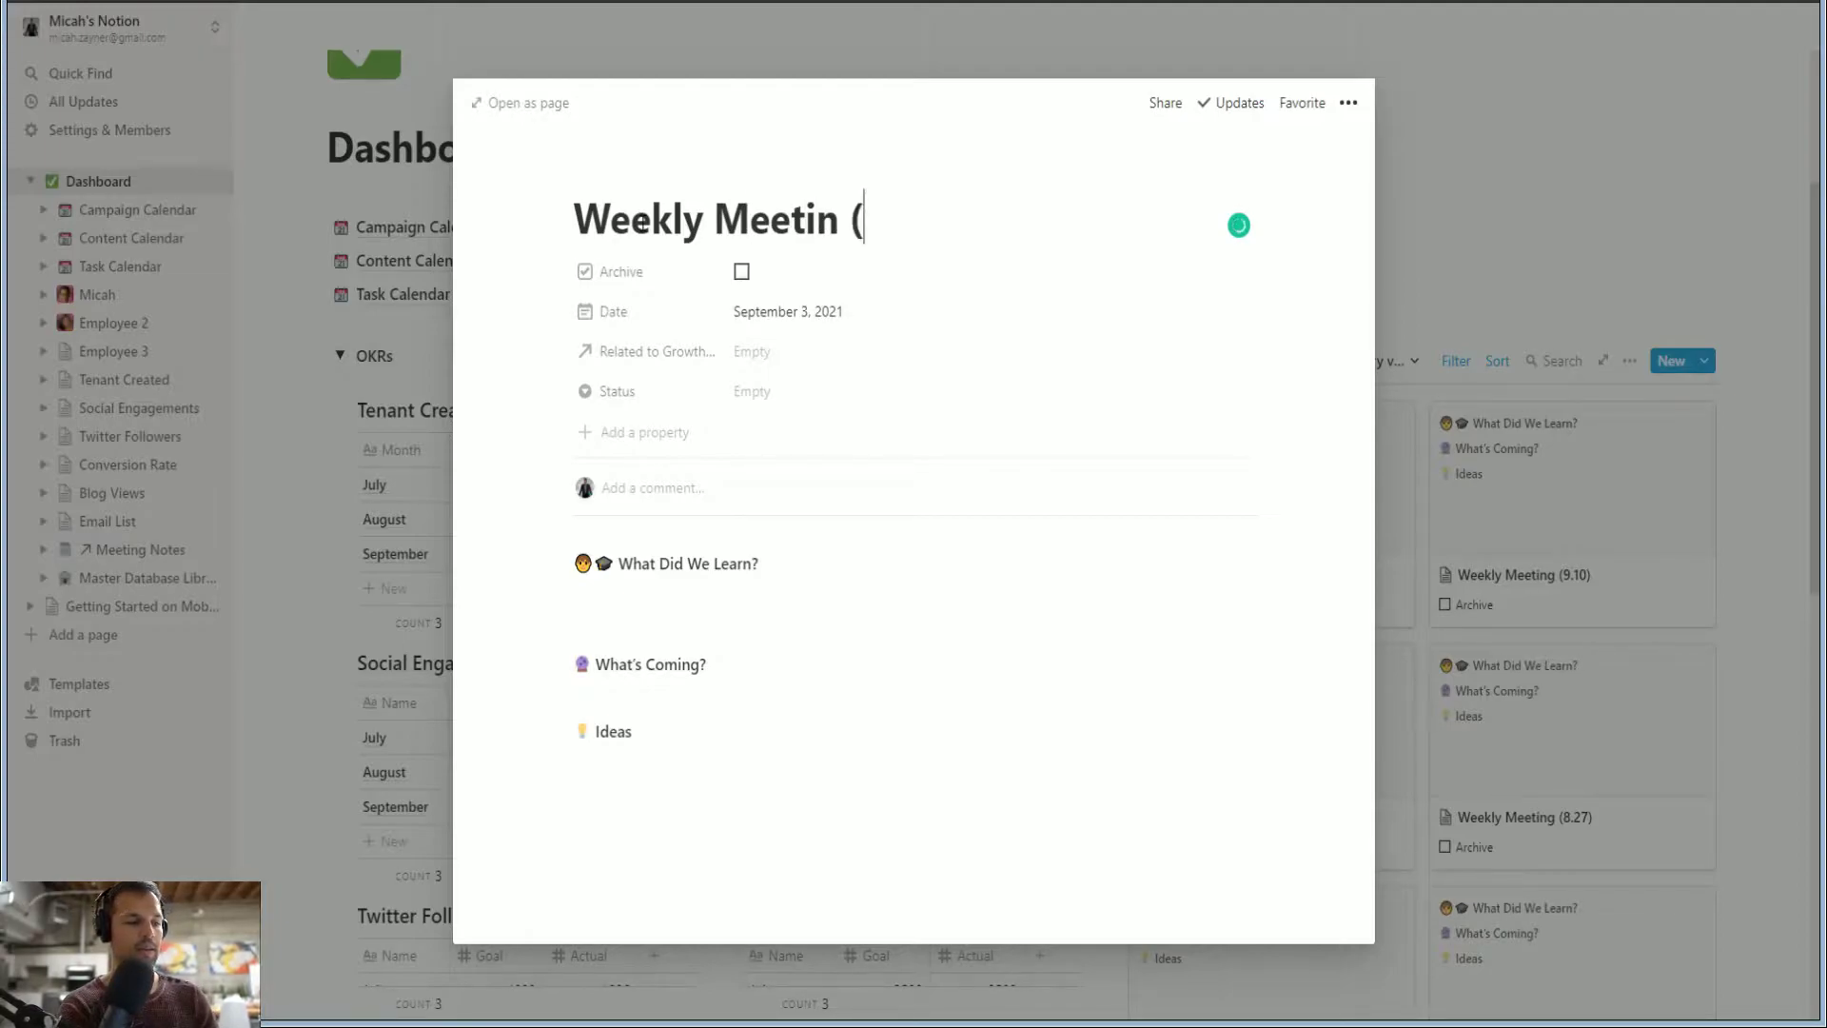
text( (9.3))
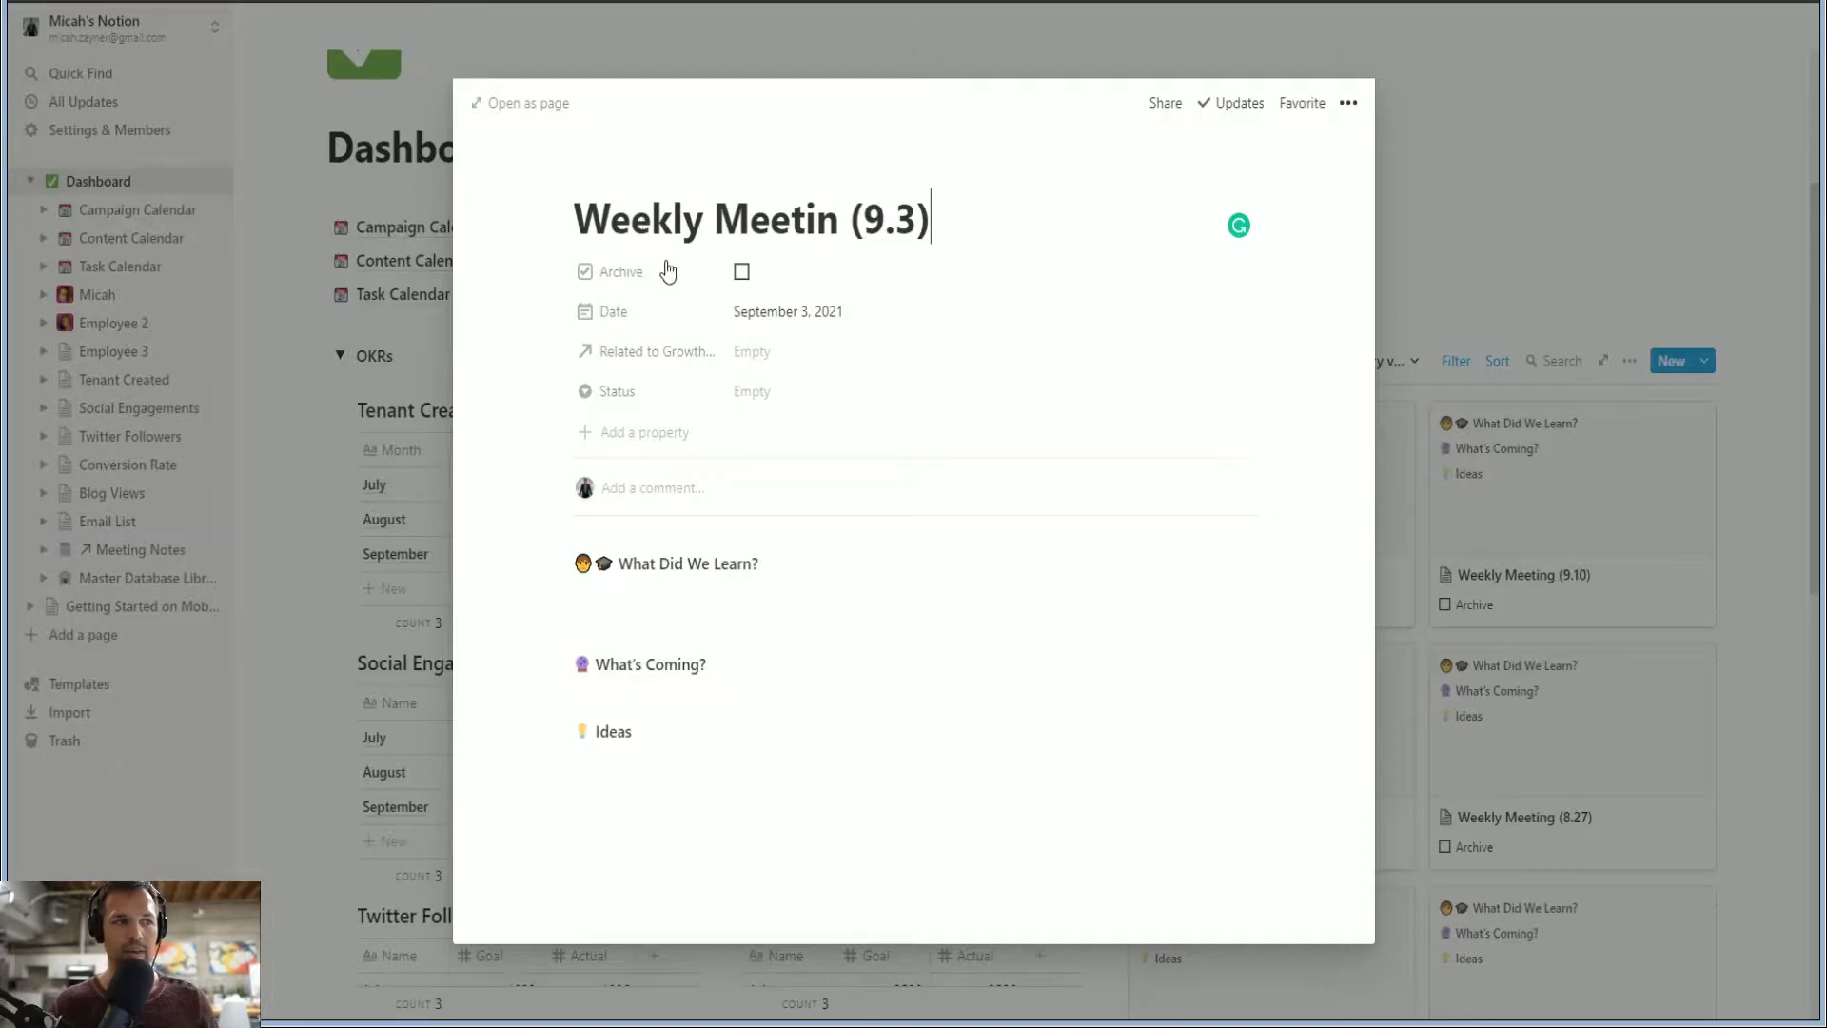
click(1424, 130)
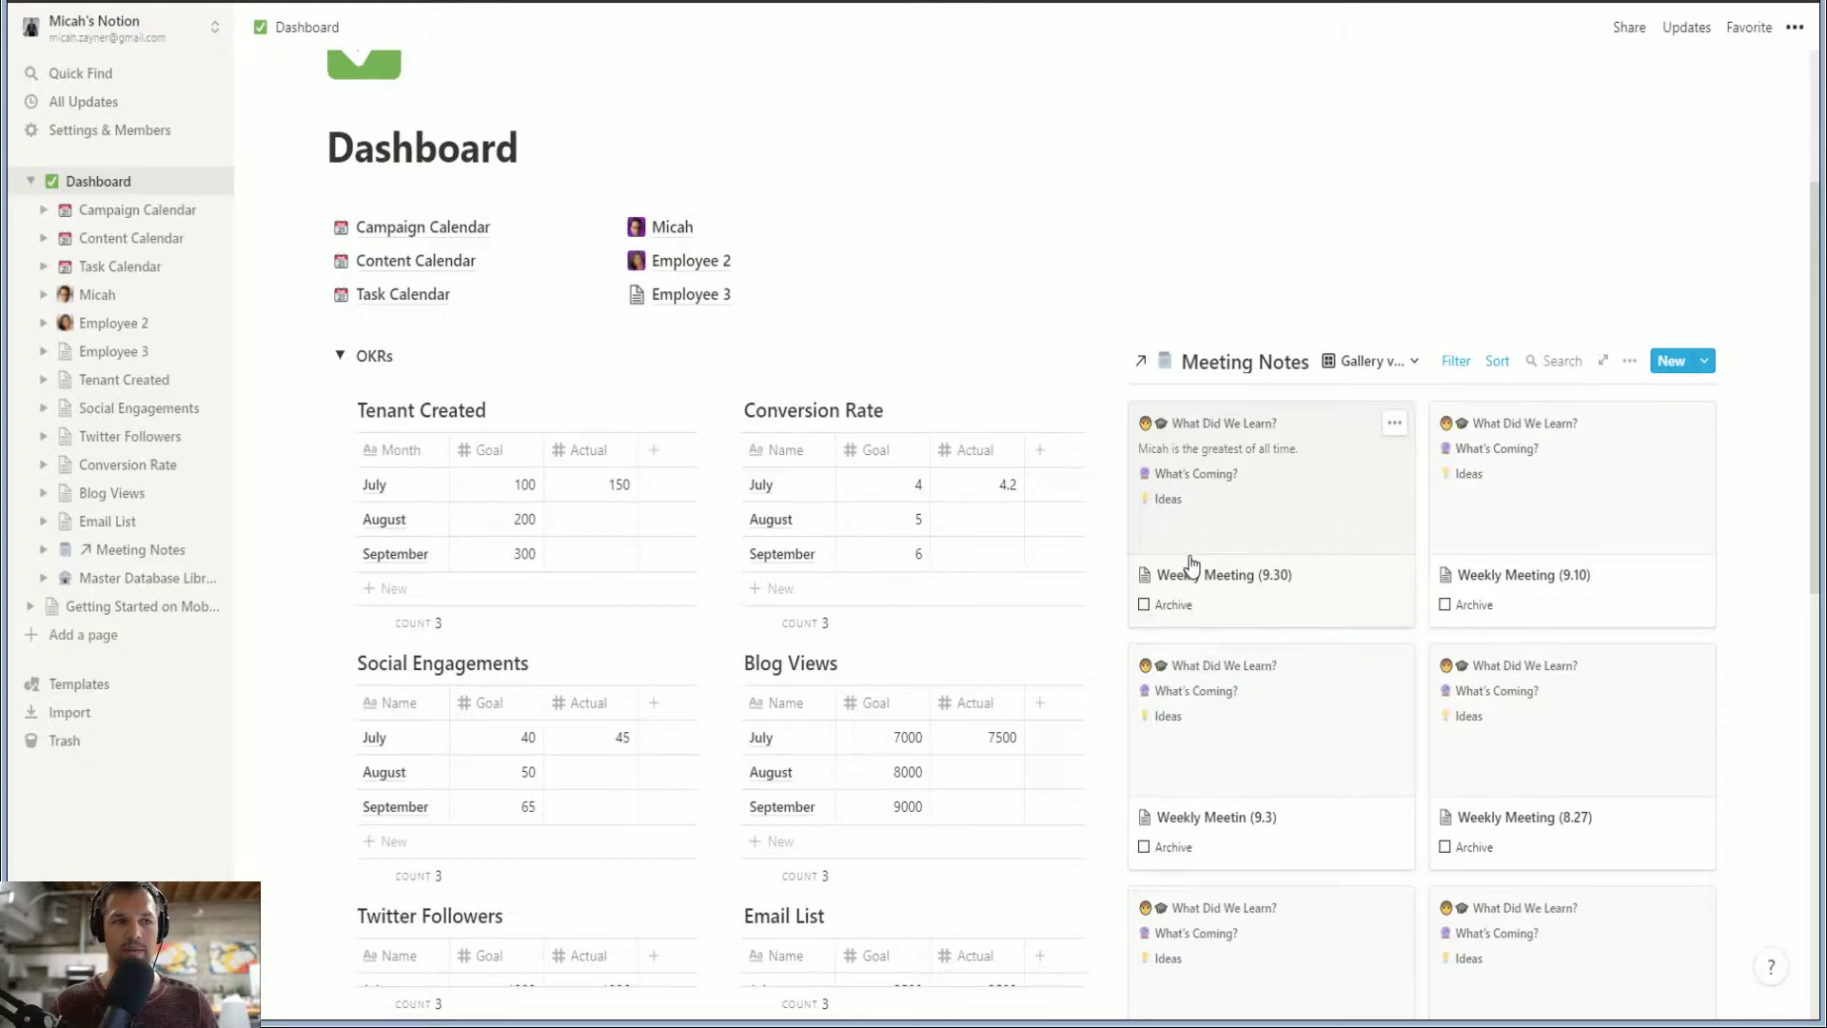
Preview the Weekly Meeting (9.30) and Weekly Meetin (9.3) notes, closing each
click(1245, 522)
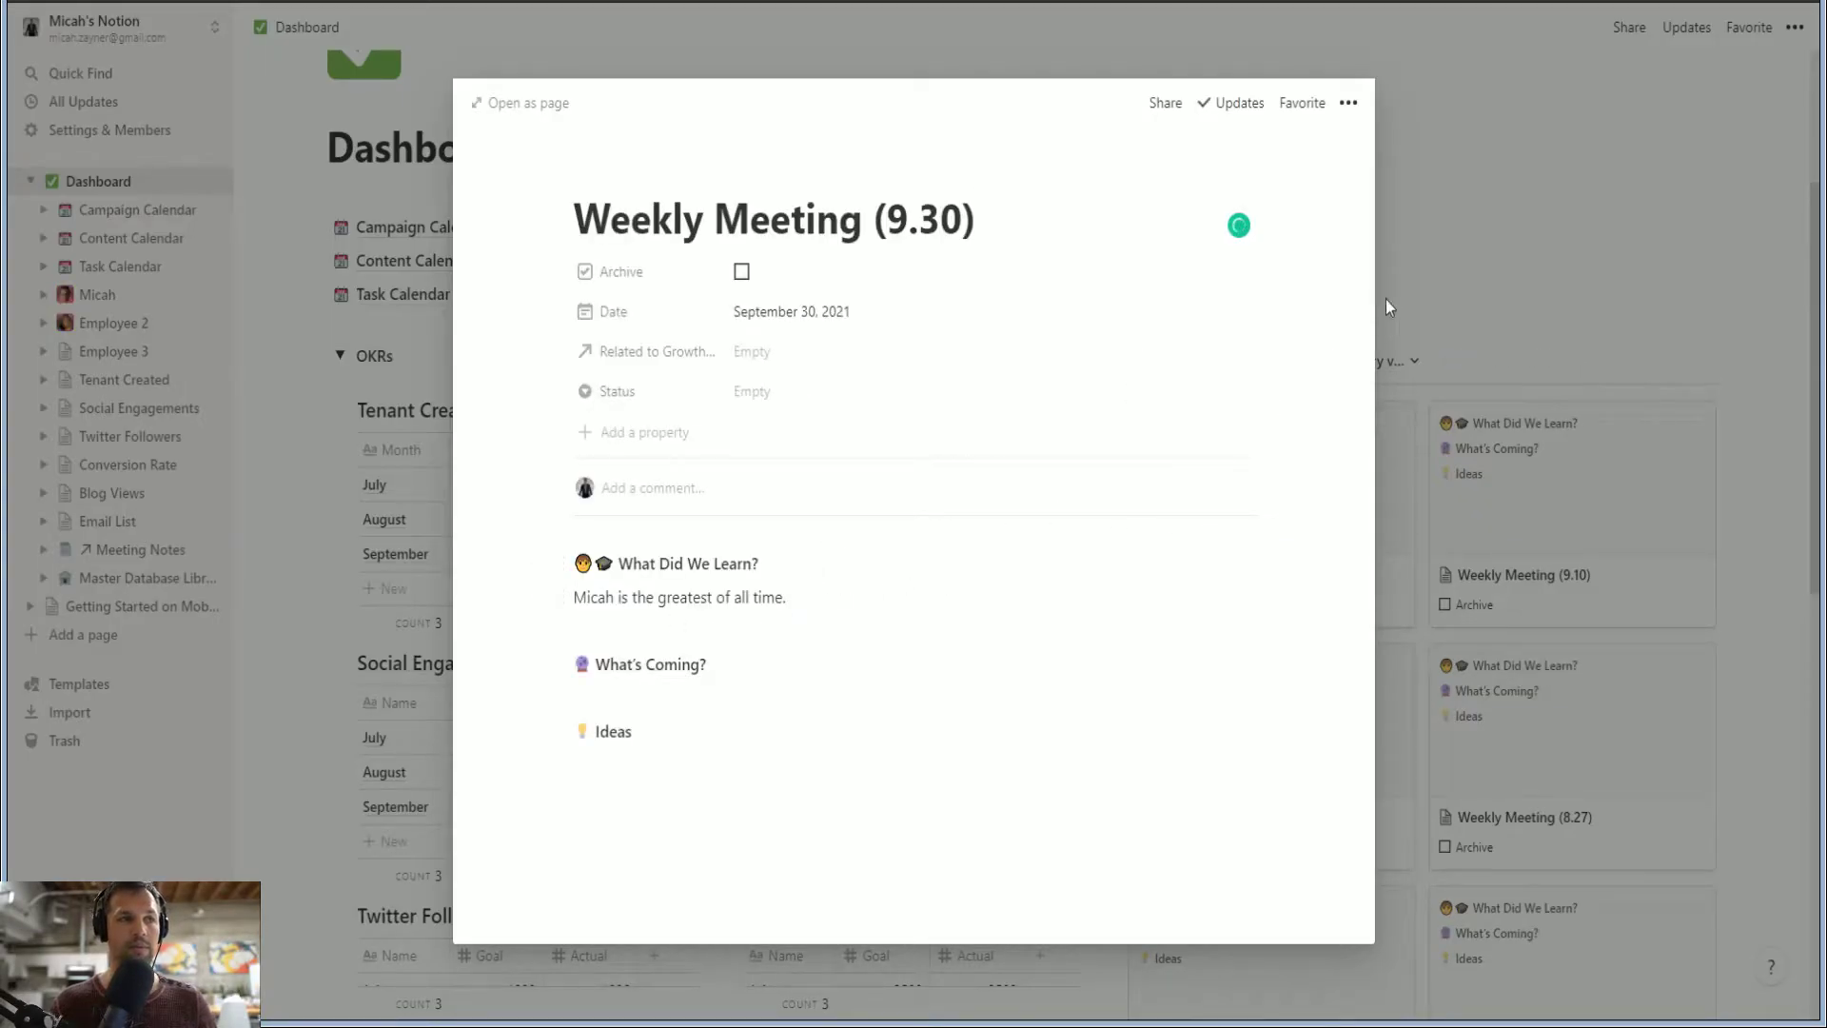
click(1475, 247)
click(1307, 761)
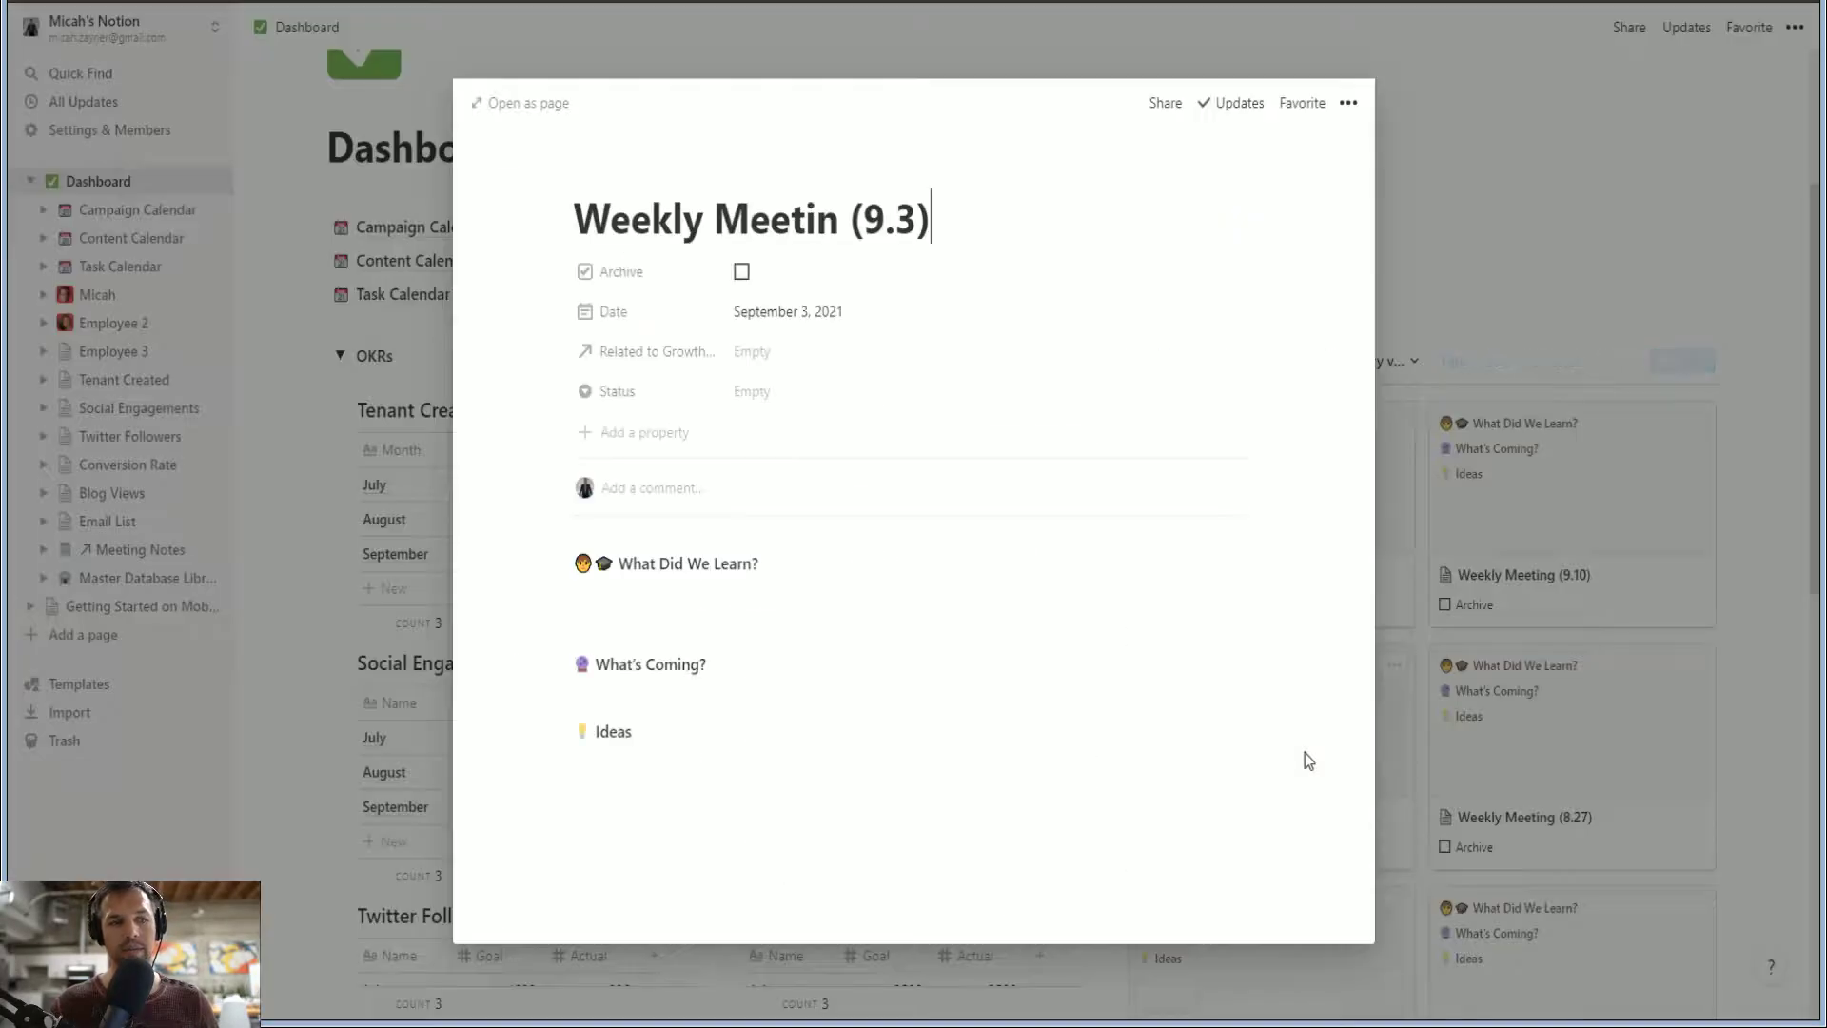
click(1431, 228)
Add the line 'MIjiocdnfkjnenfkasefafa' under the first note in Weekly Meeting (9.30)
click(1350, 492)
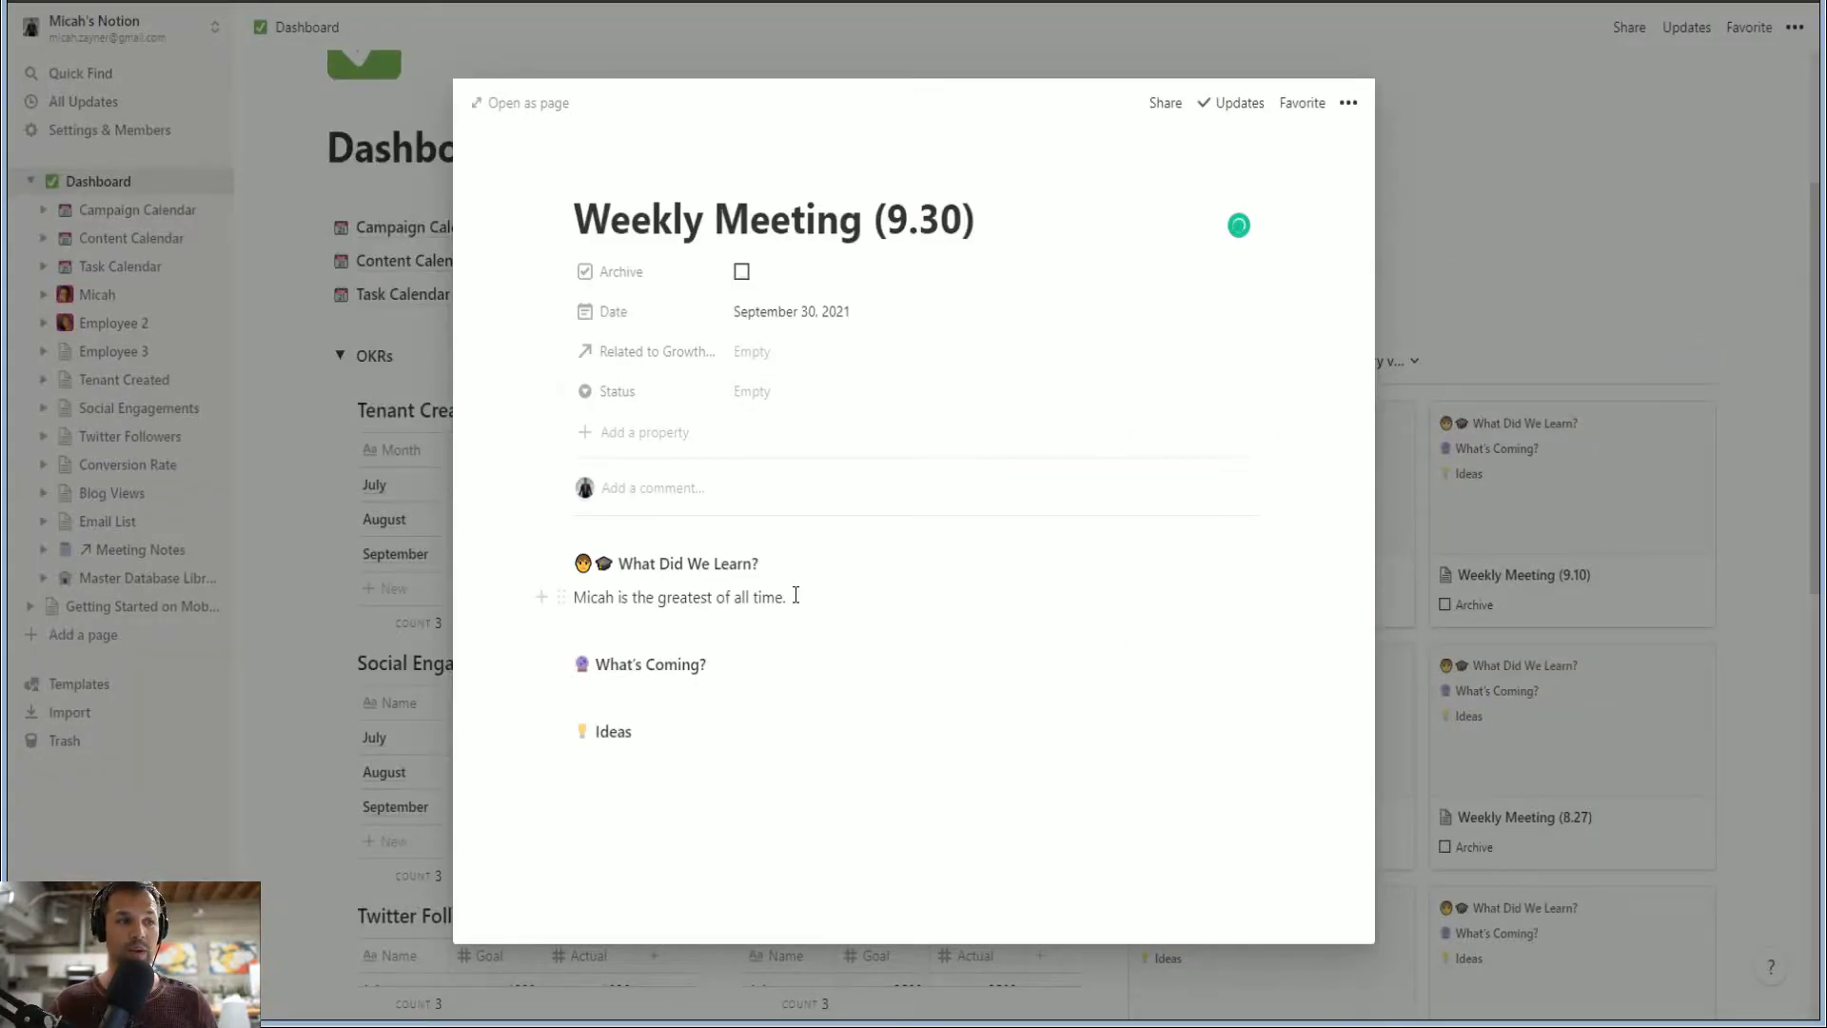
key(Return)
text(MIjiocd)
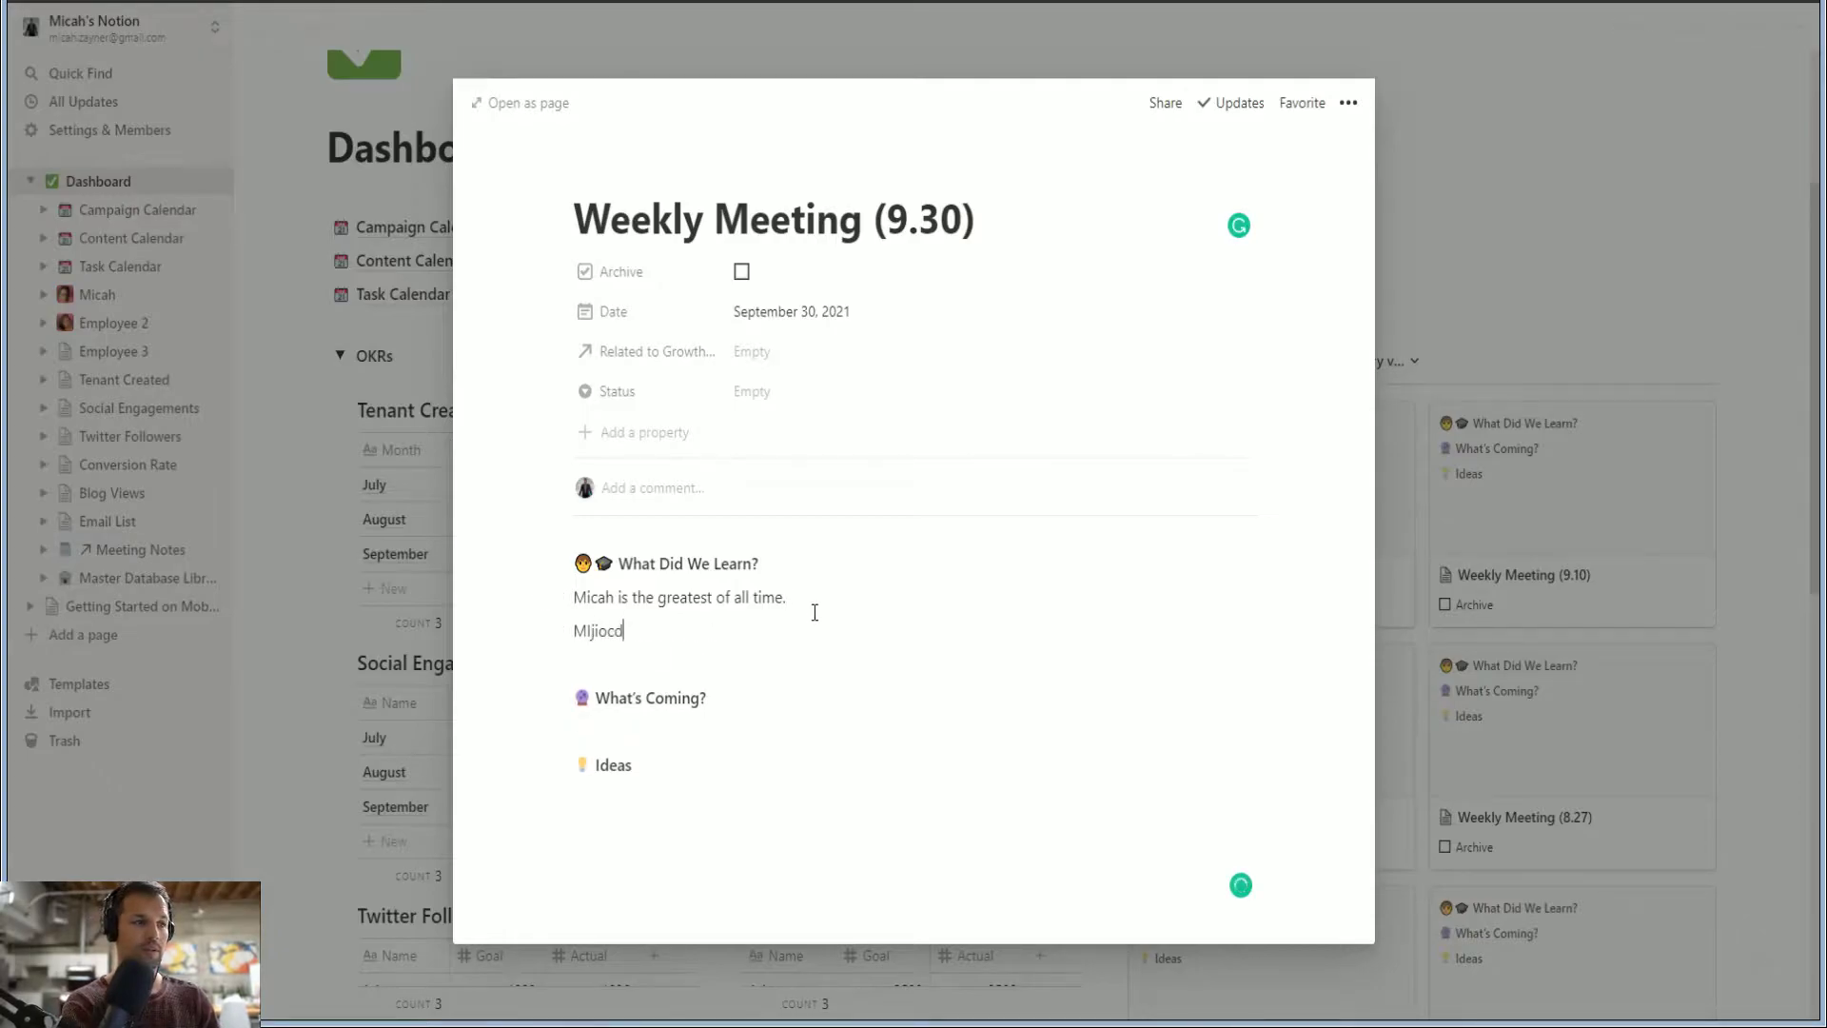
text(nfkjnenfkasefafa)
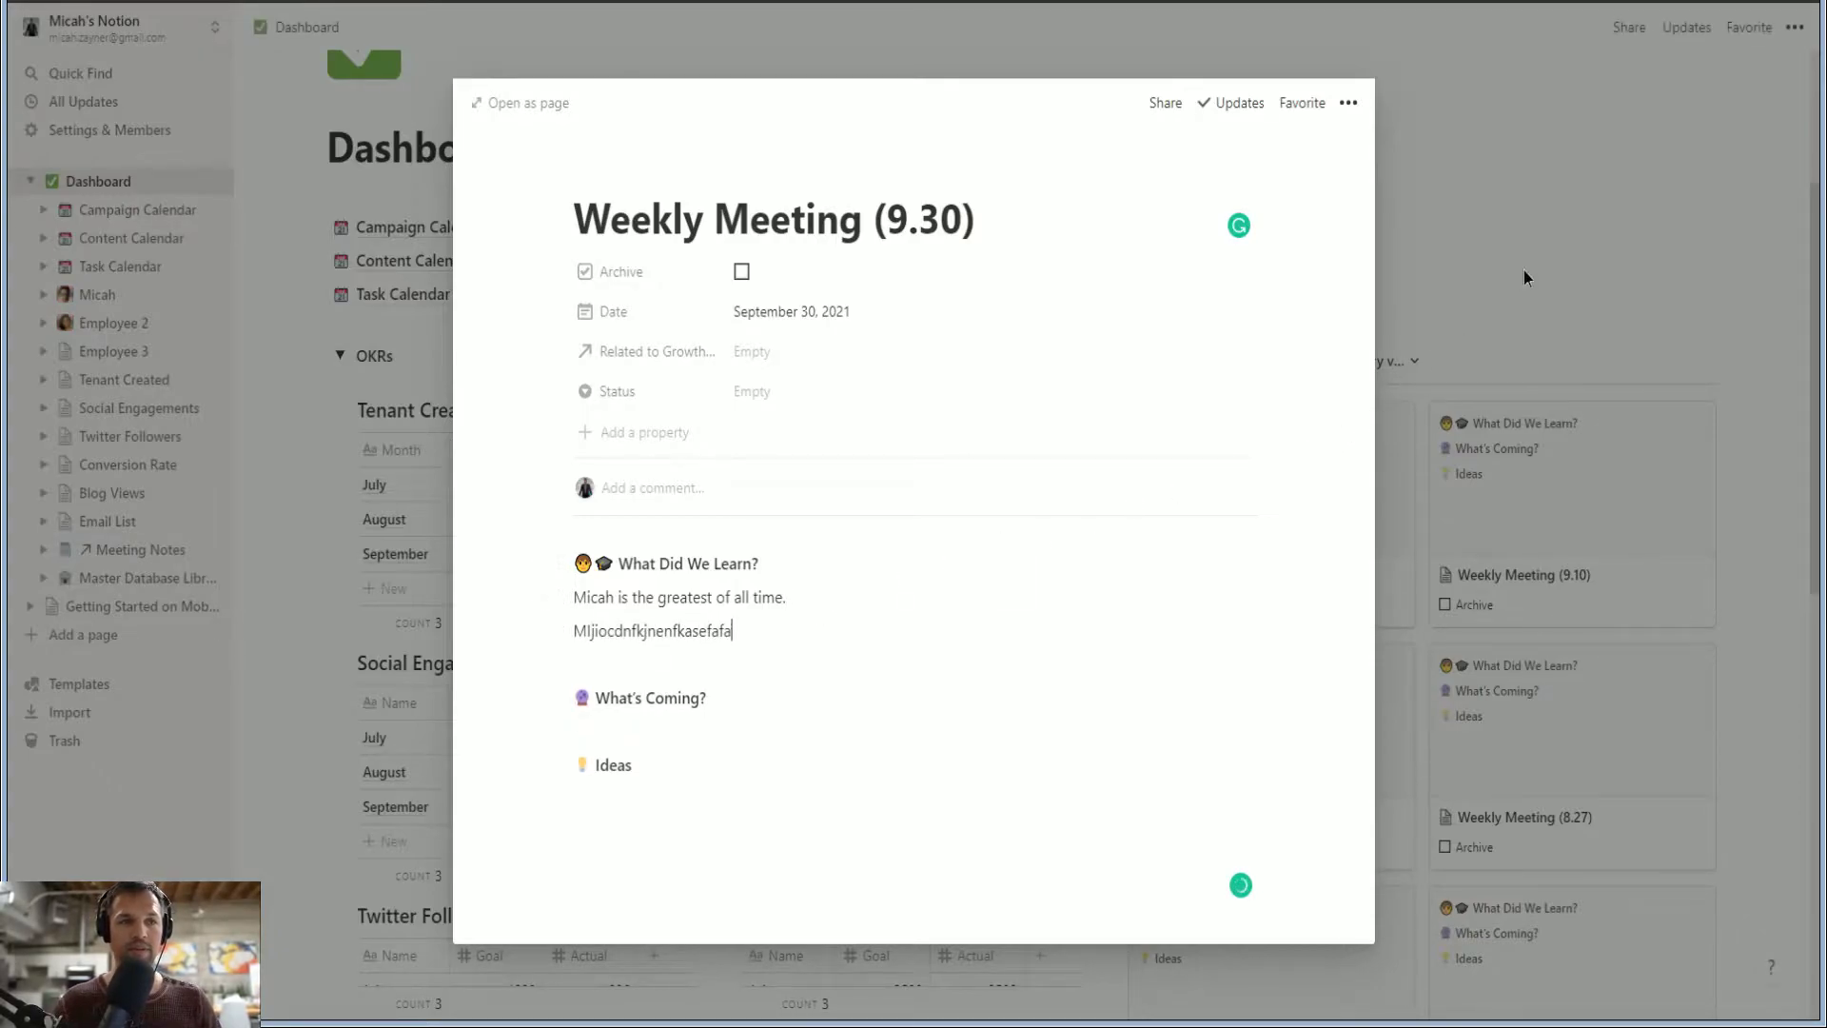
click(1522, 277)
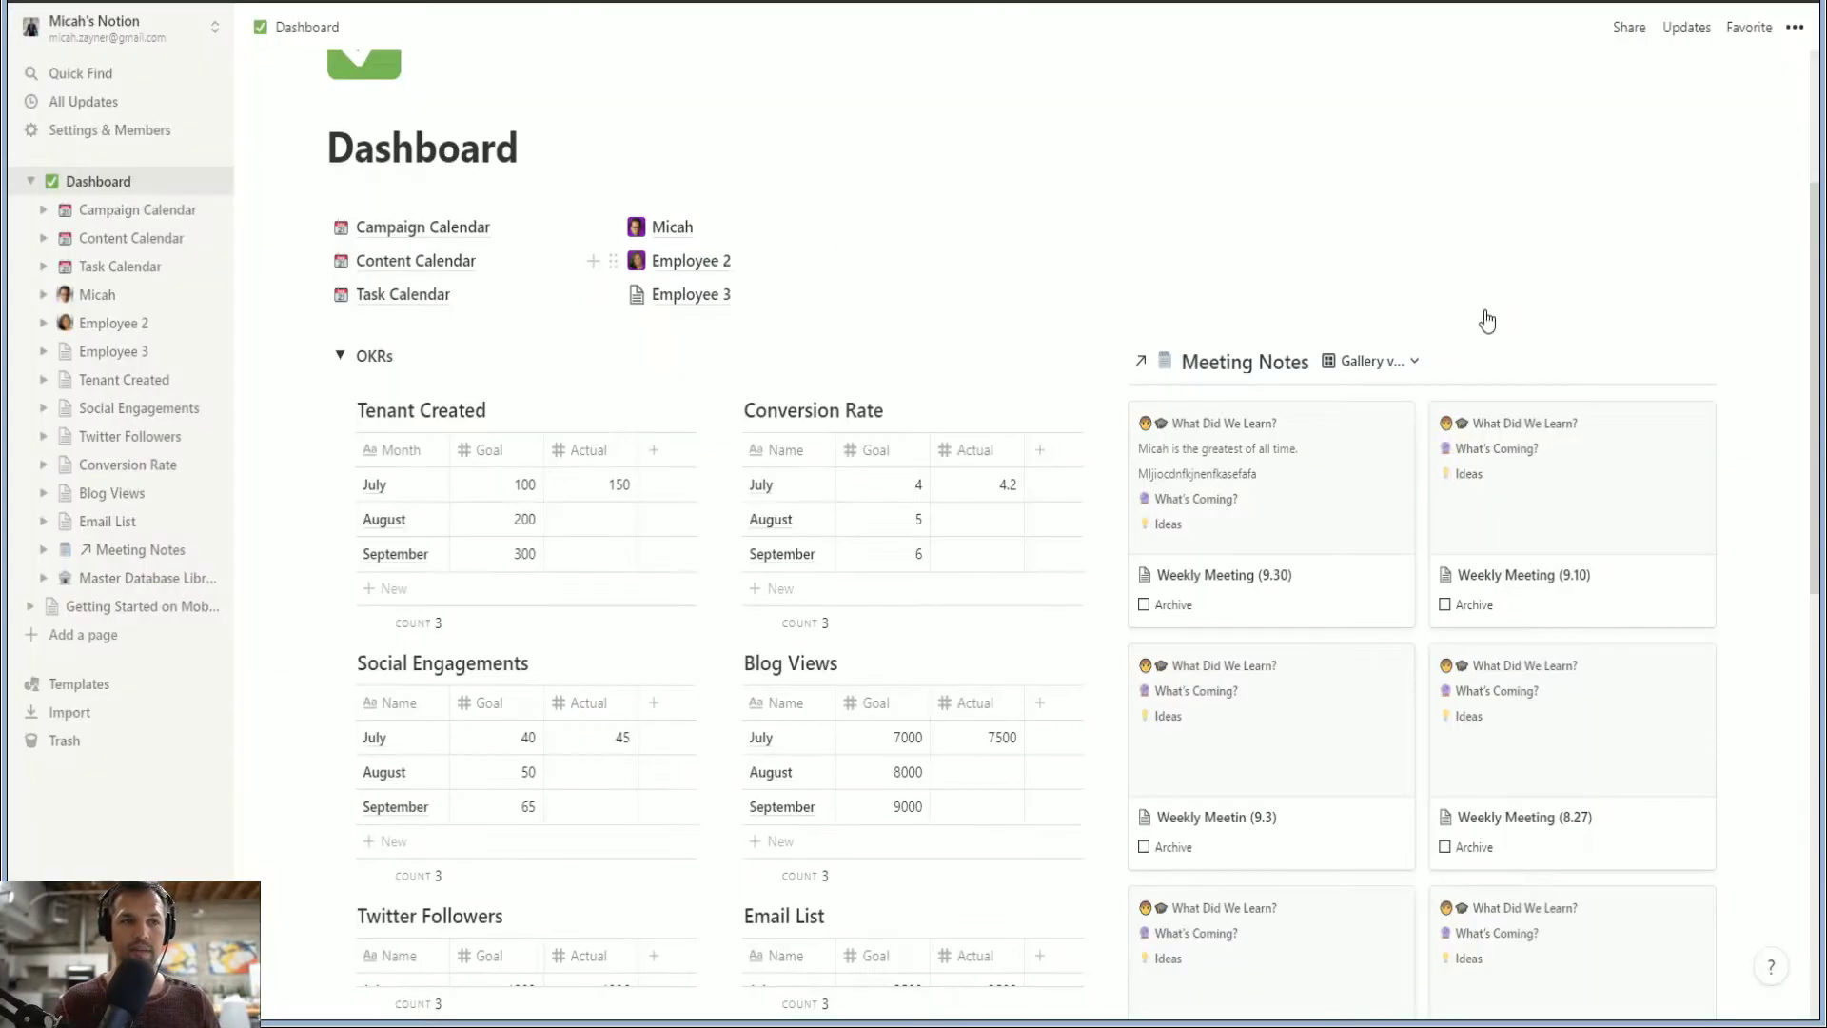
Delete the first team member's Growth Content & Tasks table, then go via Dashboard to Campaign Calendar
click(673, 228)
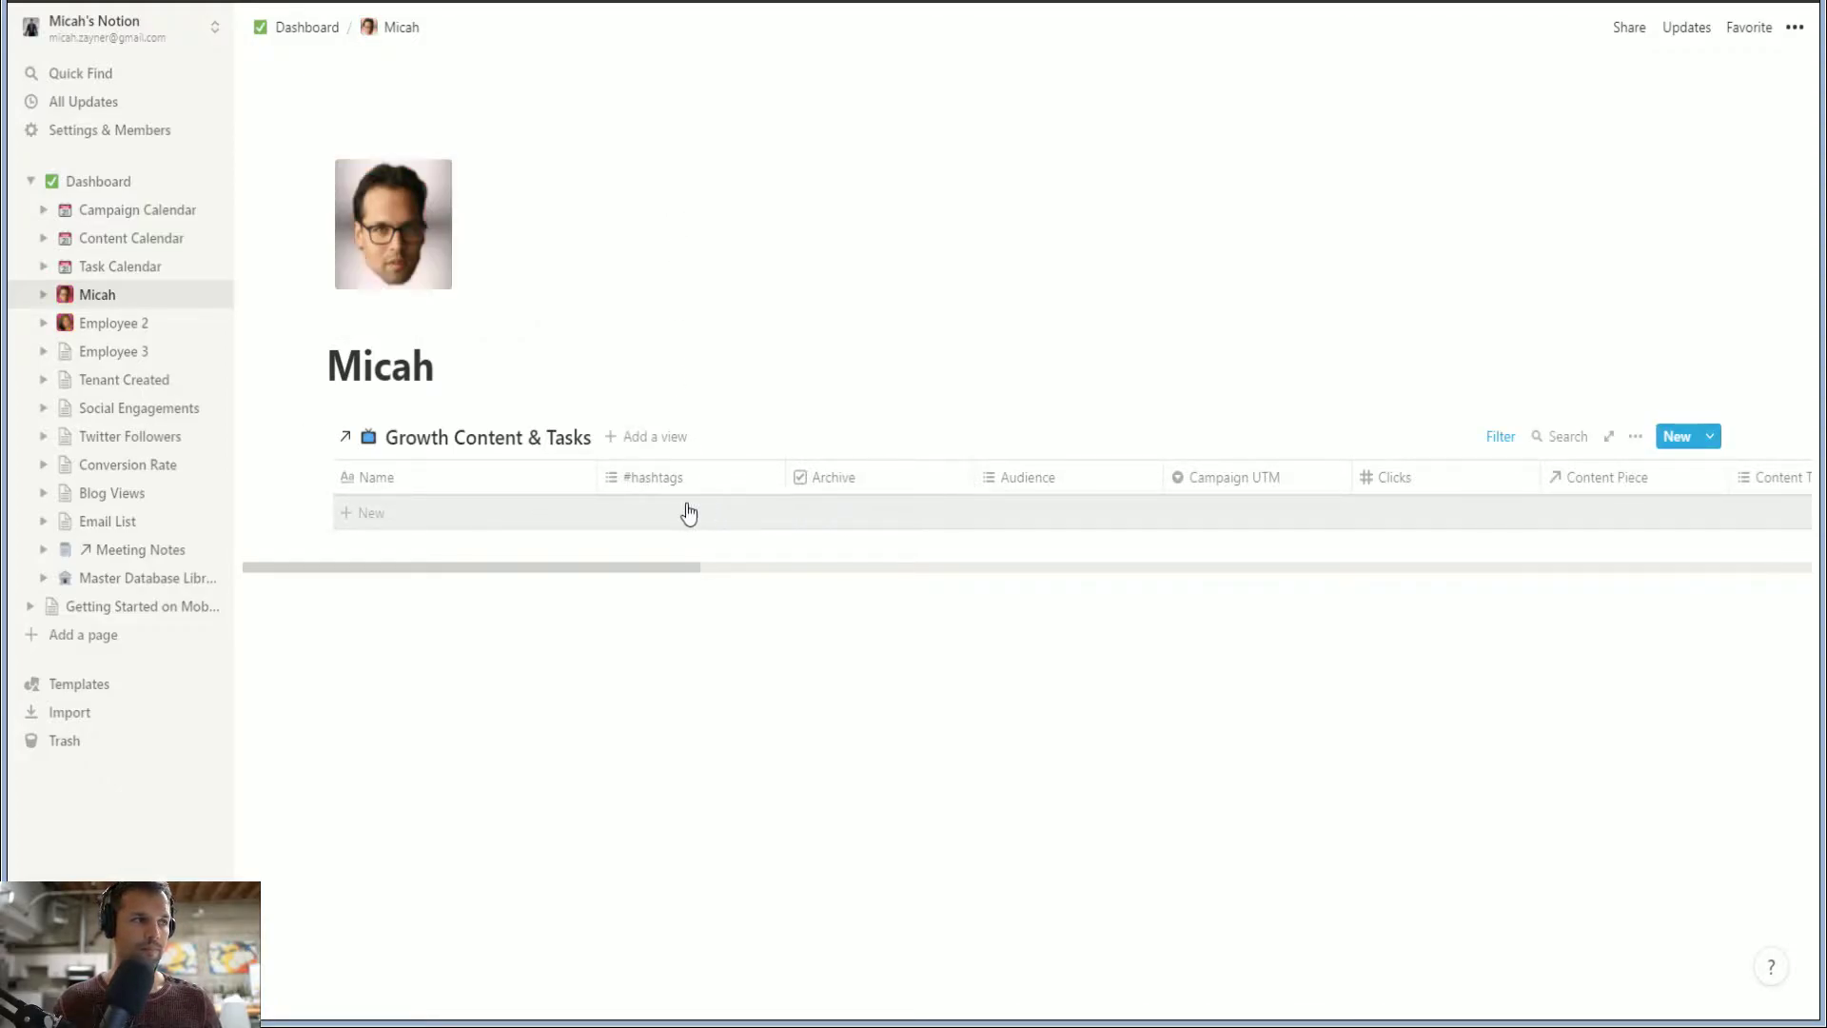
click(321, 436)
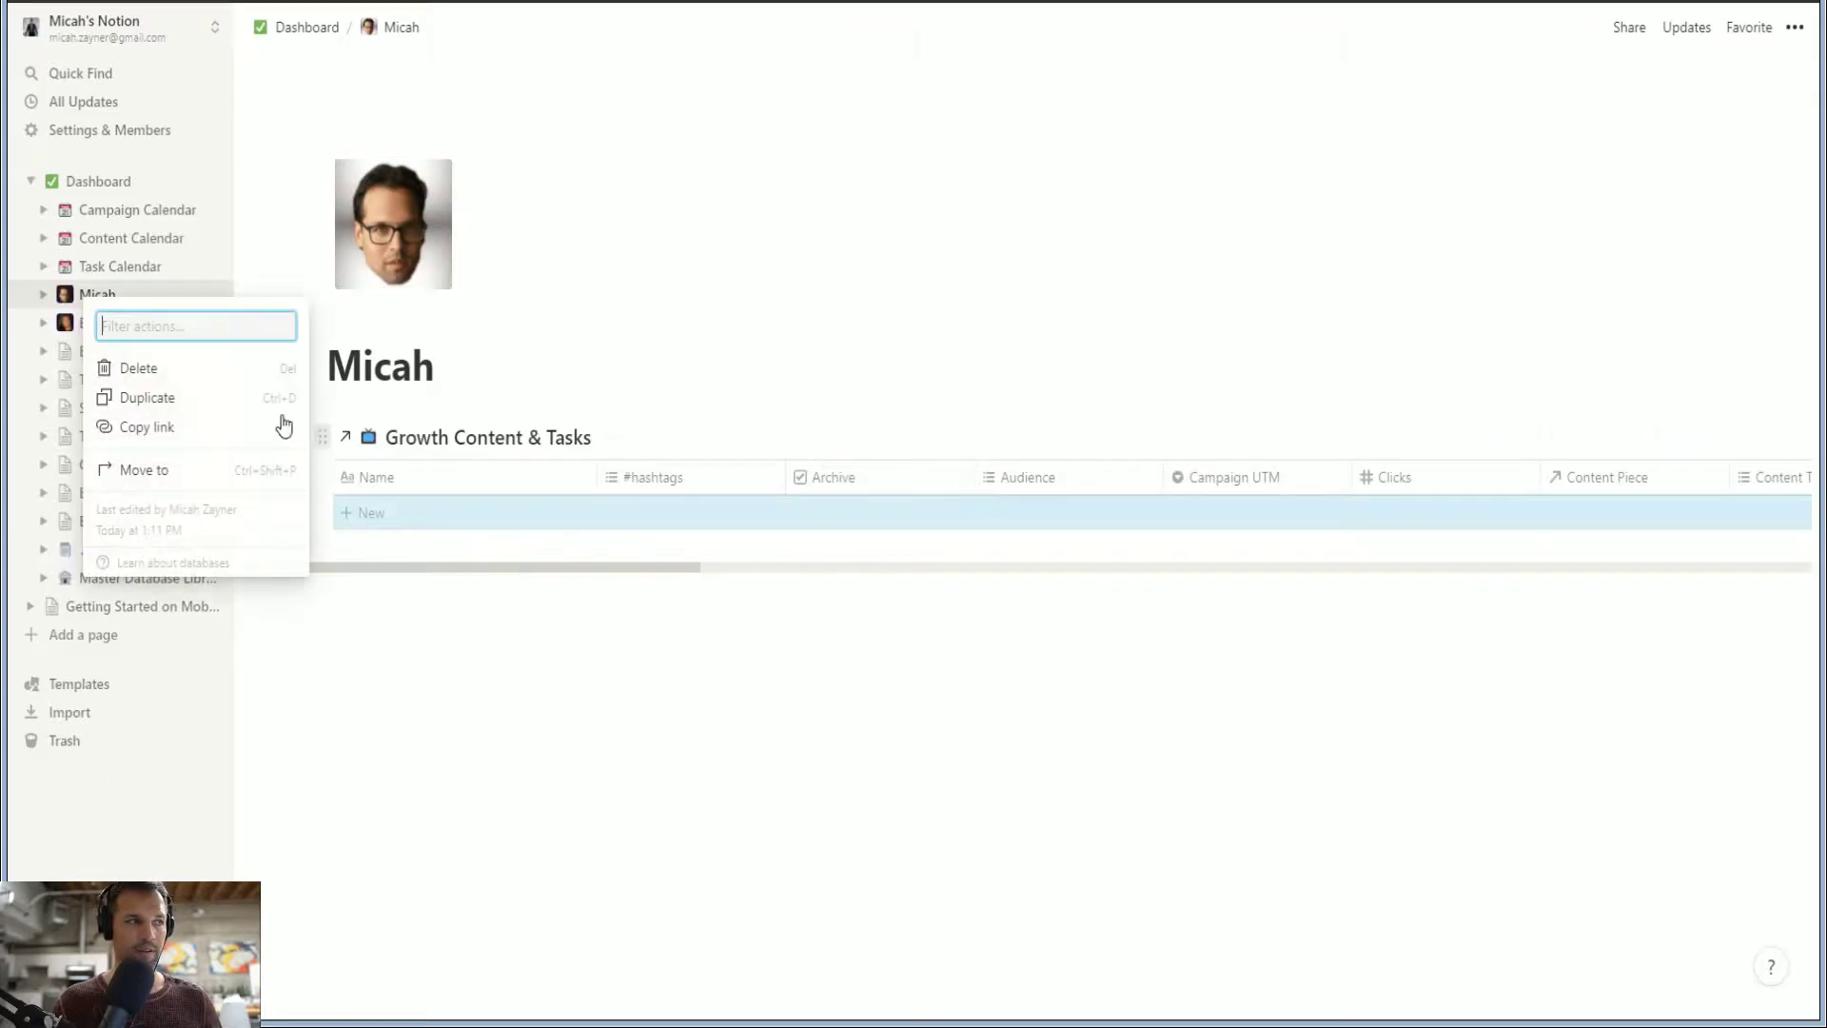
click(196, 368)
click(294, 31)
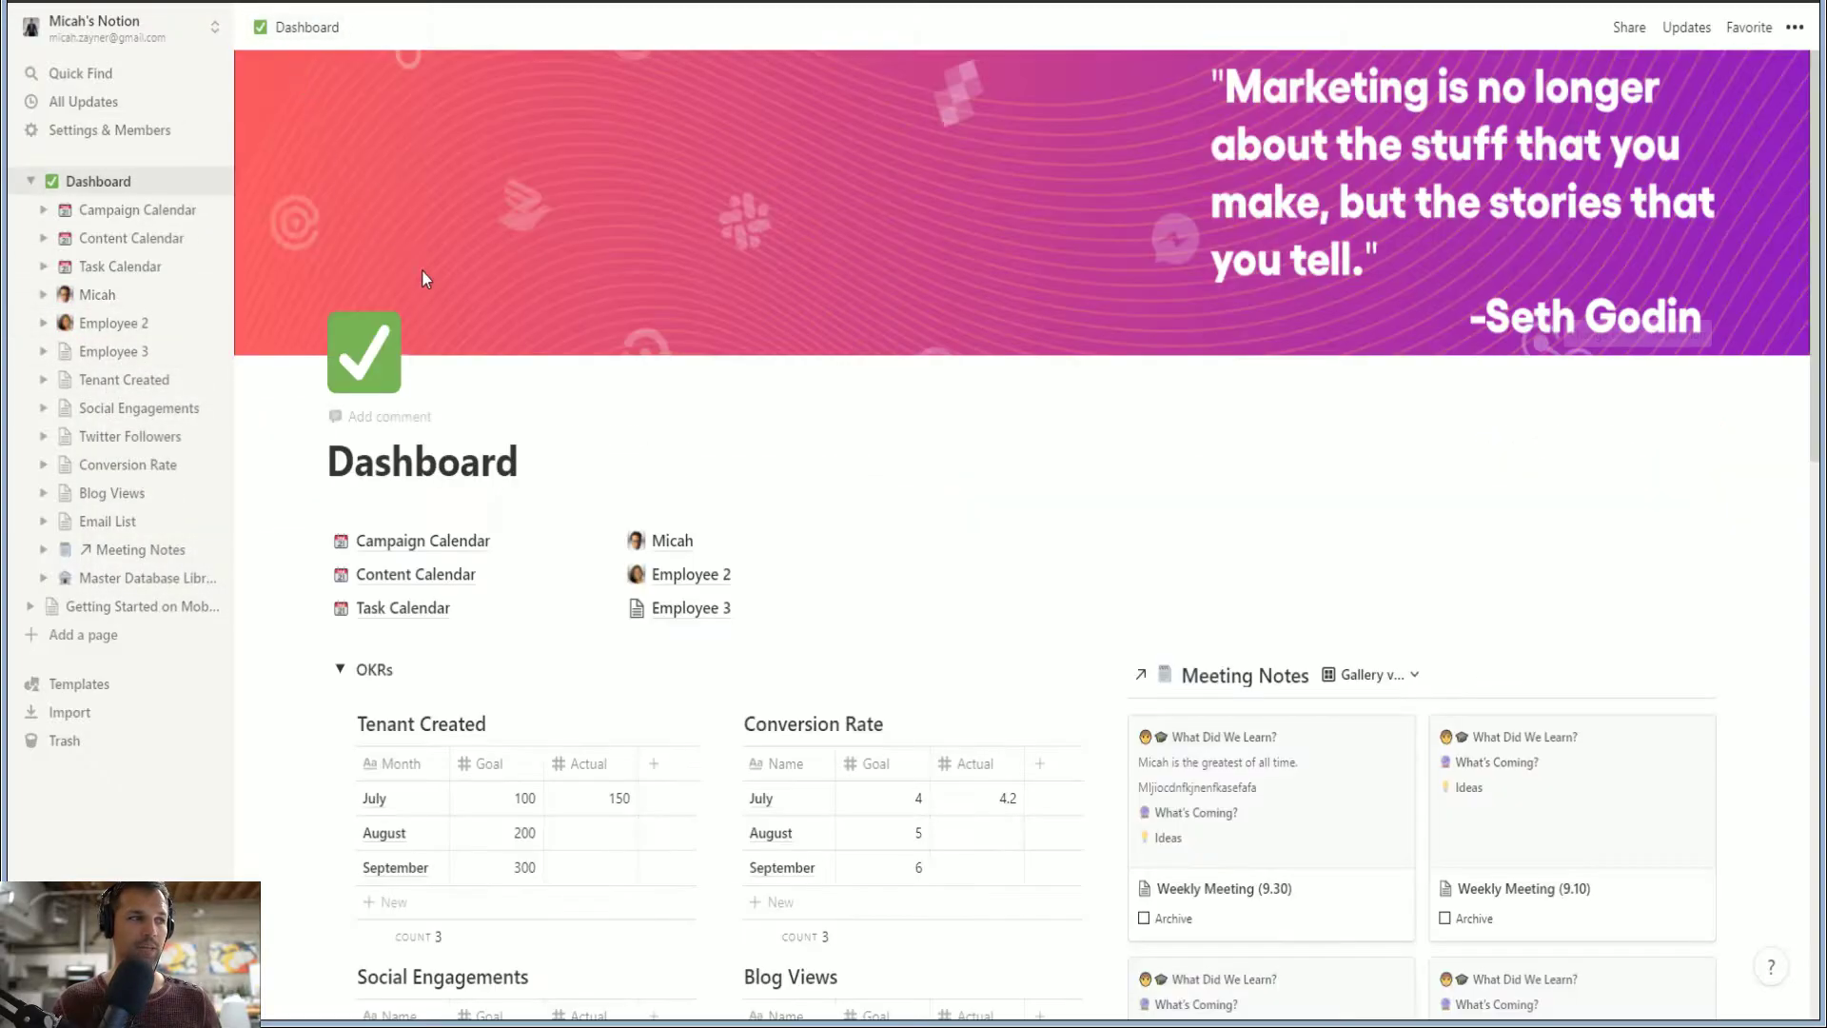
click(430, 549)
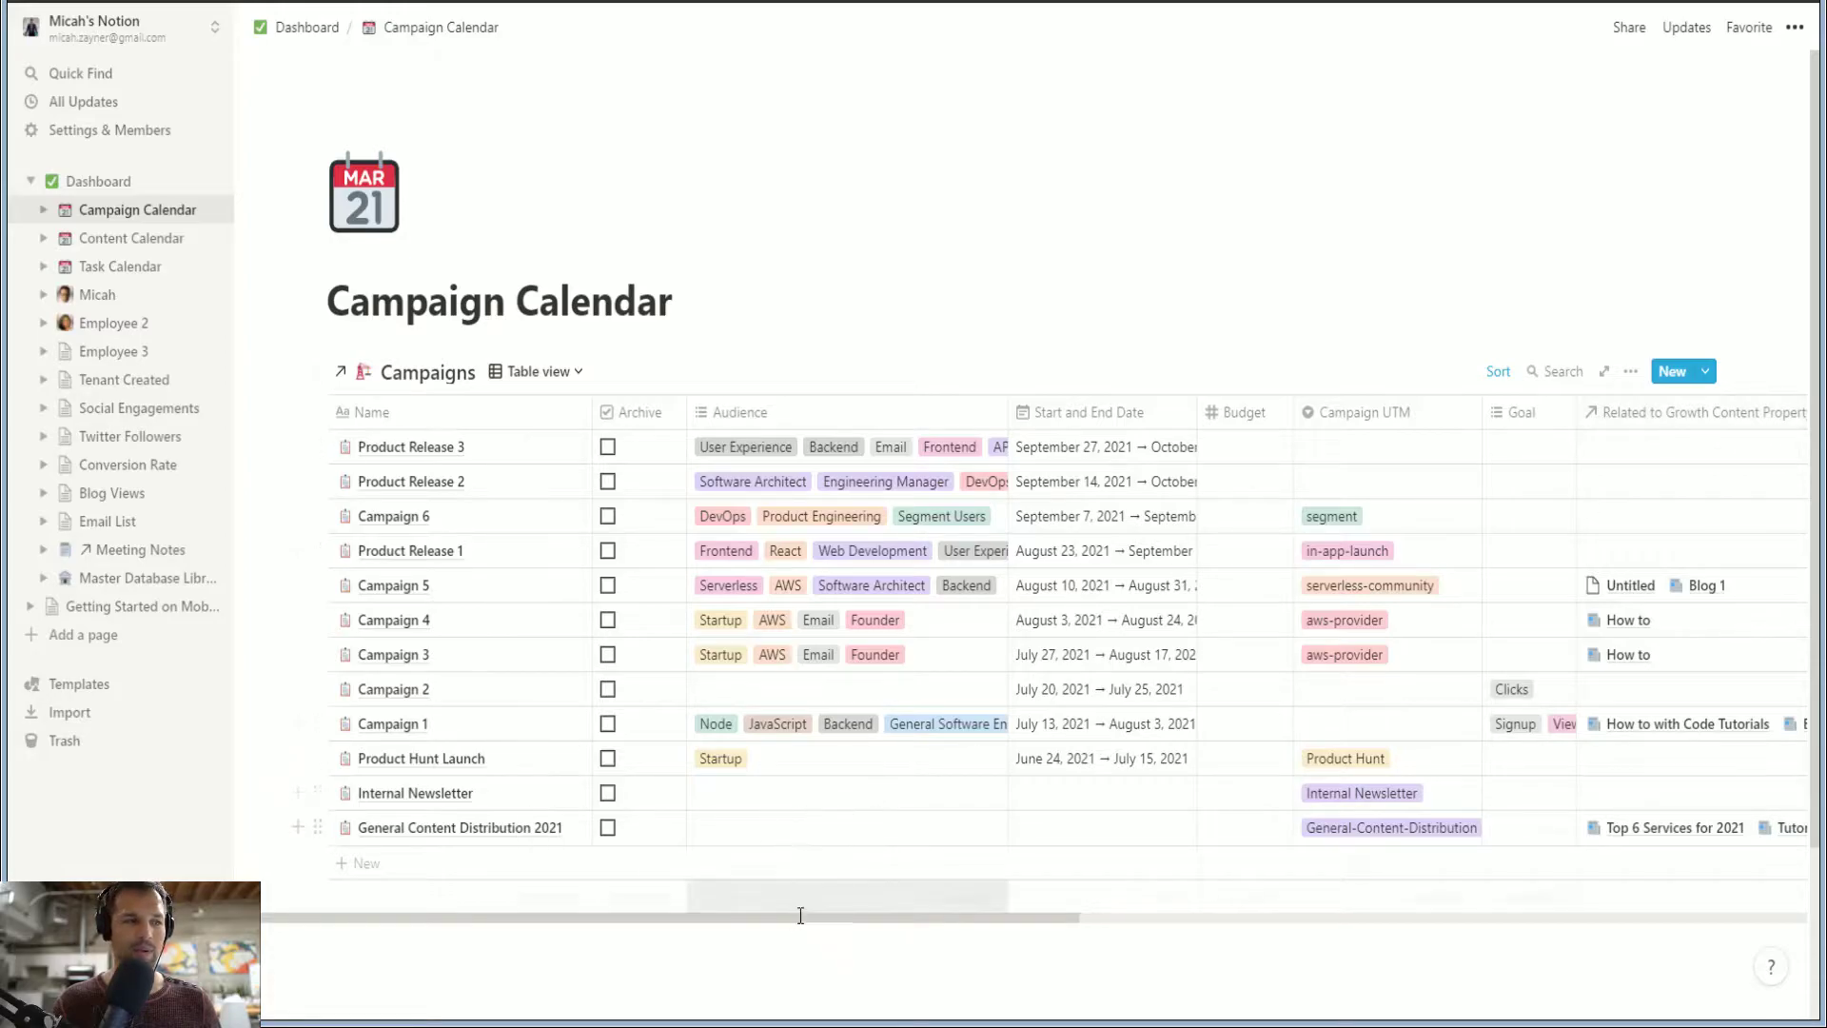
Scroll the Campaigns table right to review every column, then back left
drag(800, 917, 1035, 917)
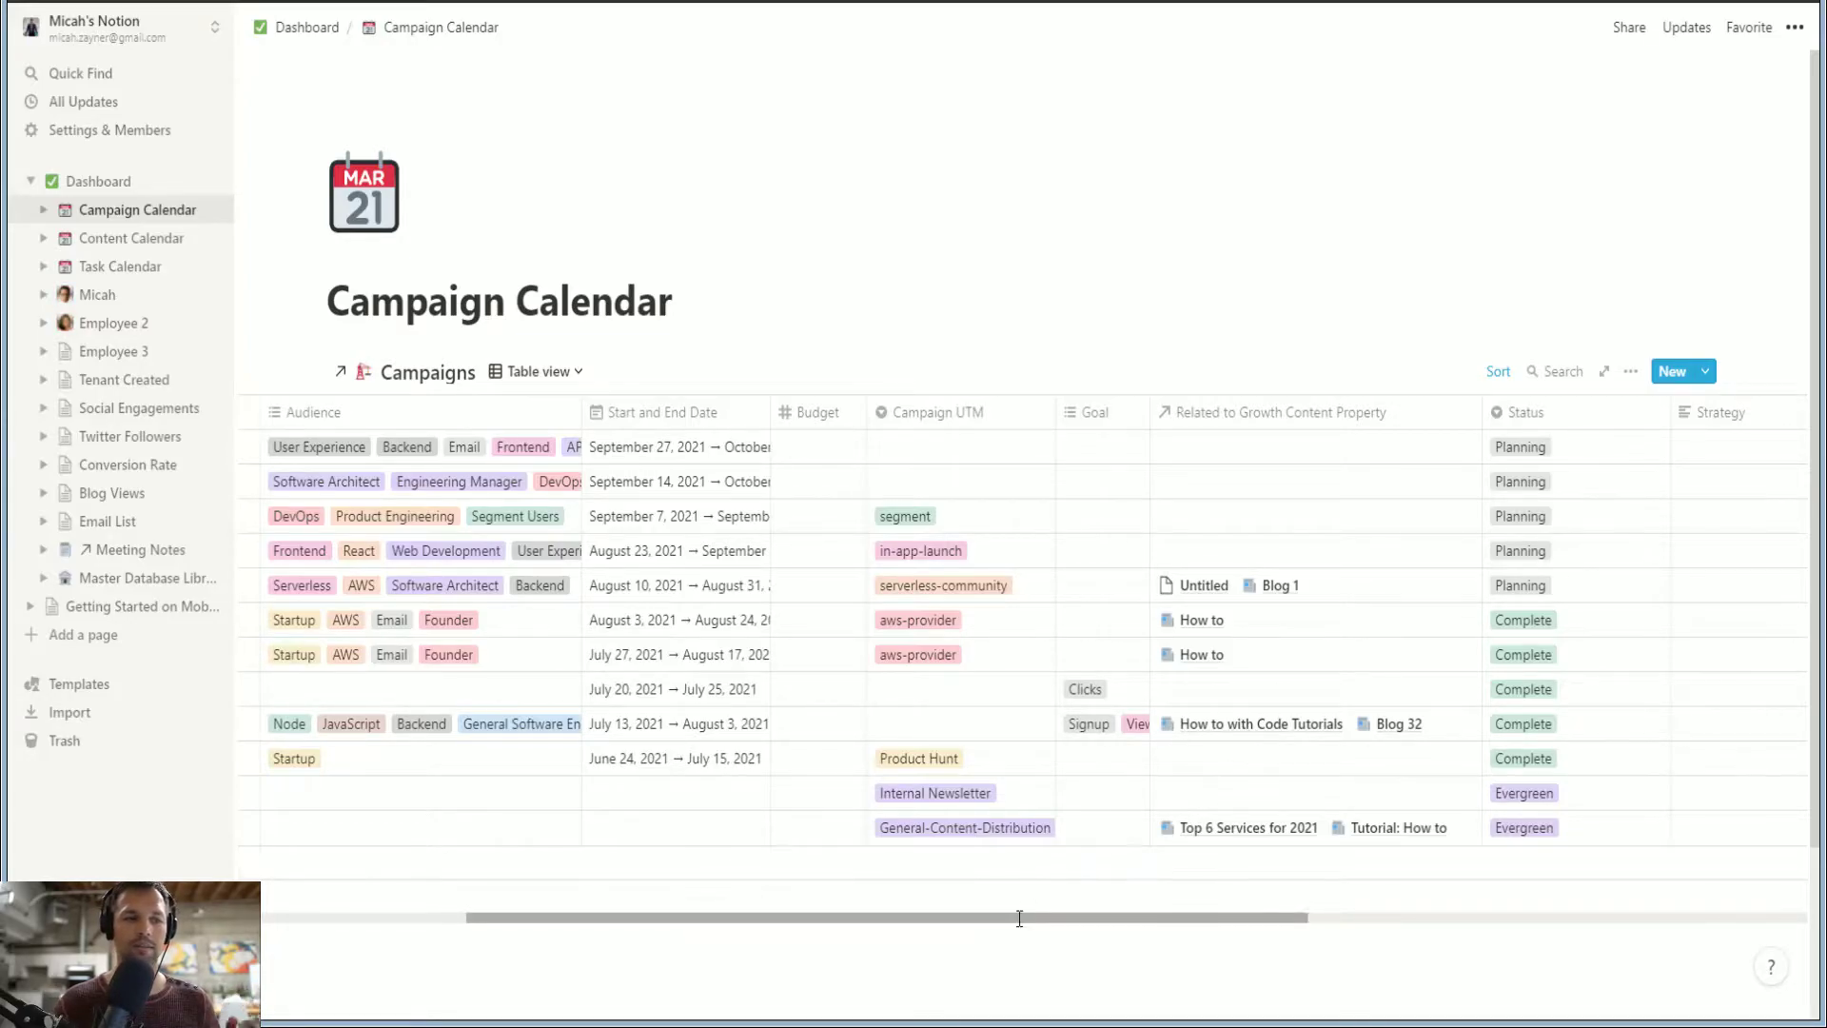
drag(1017, 916, 761, 918)
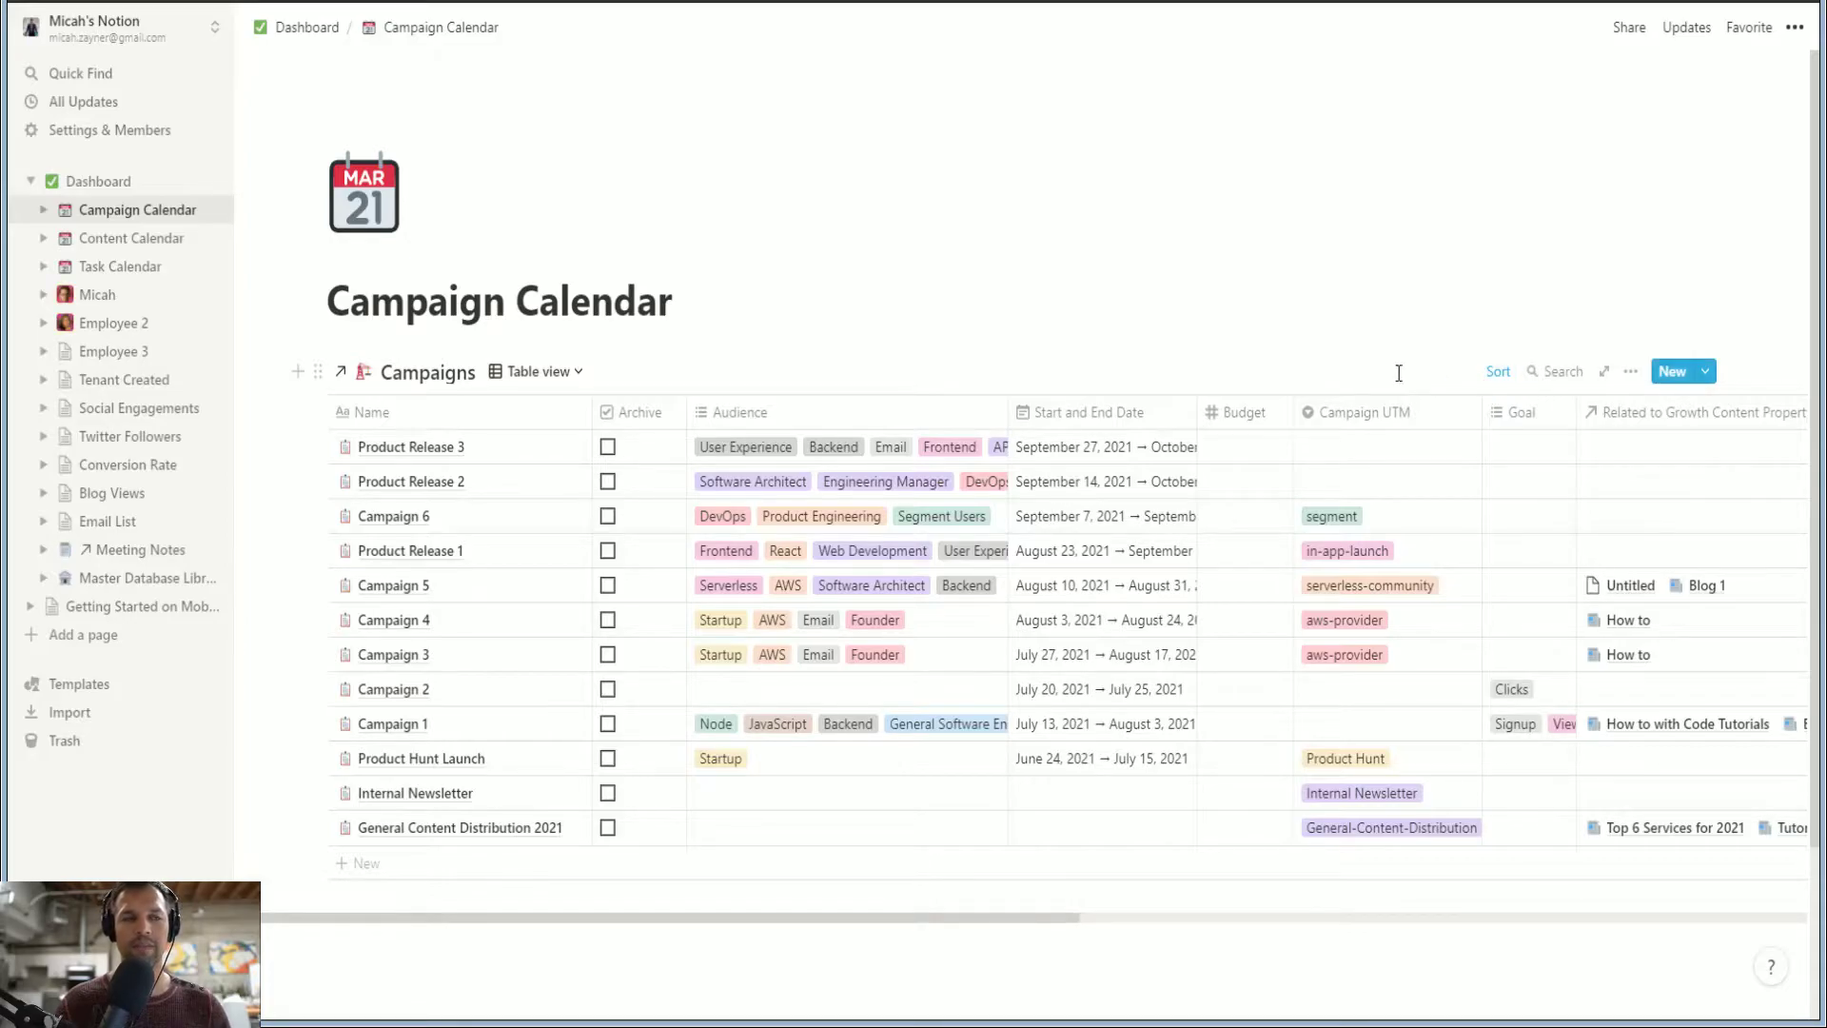
Create a new campaign from the Campaign Template titled 'Campaign 99'
click(1703, 377)
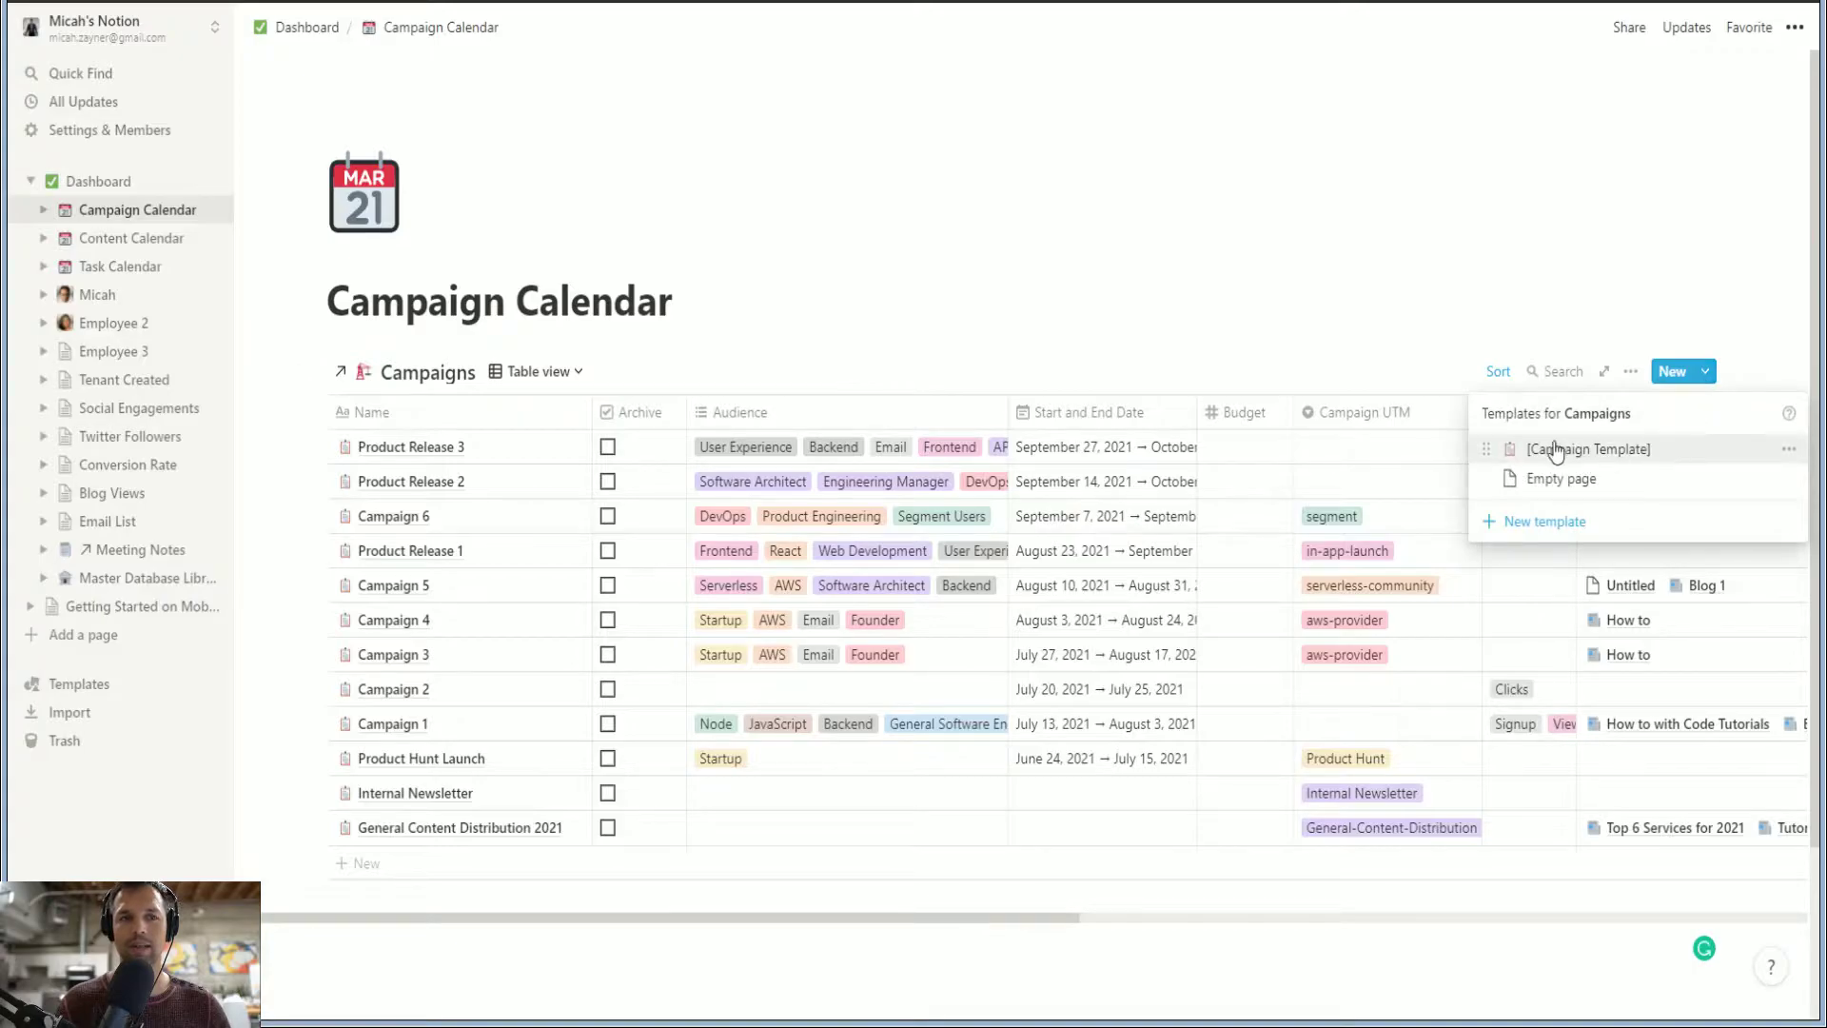
click(1626, 455)
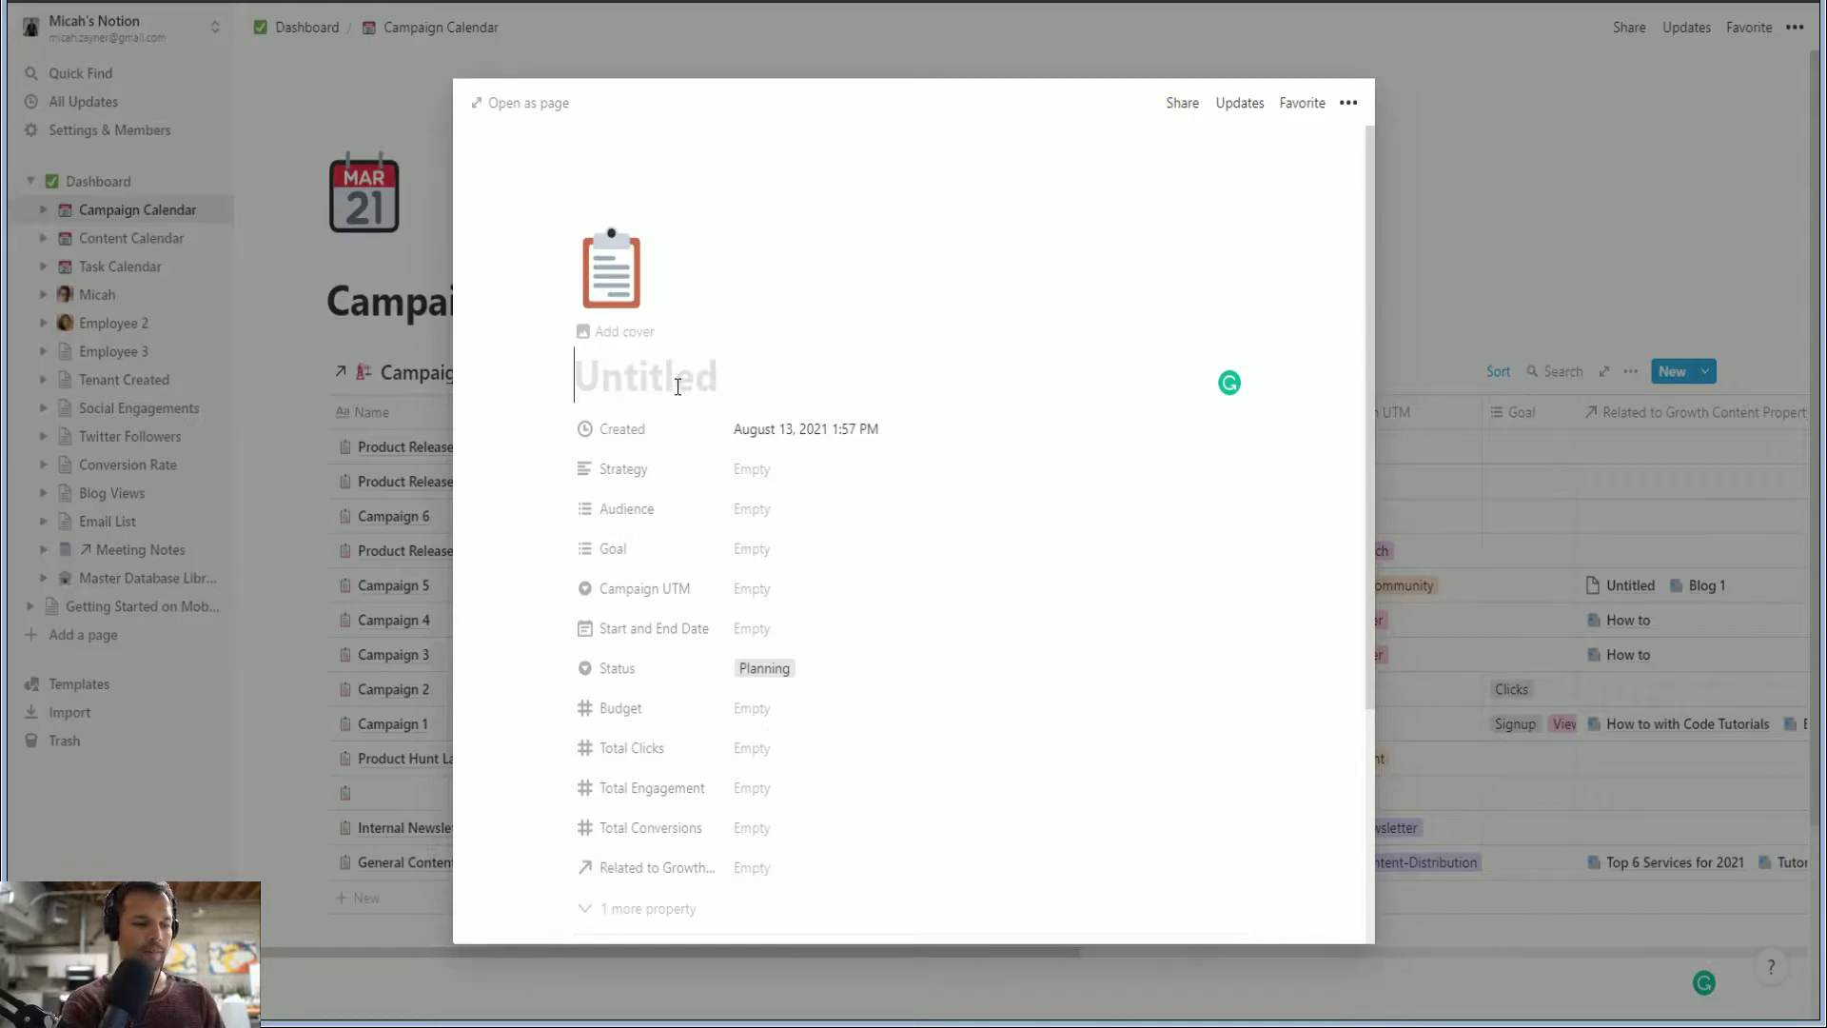
text(Campaign 99)
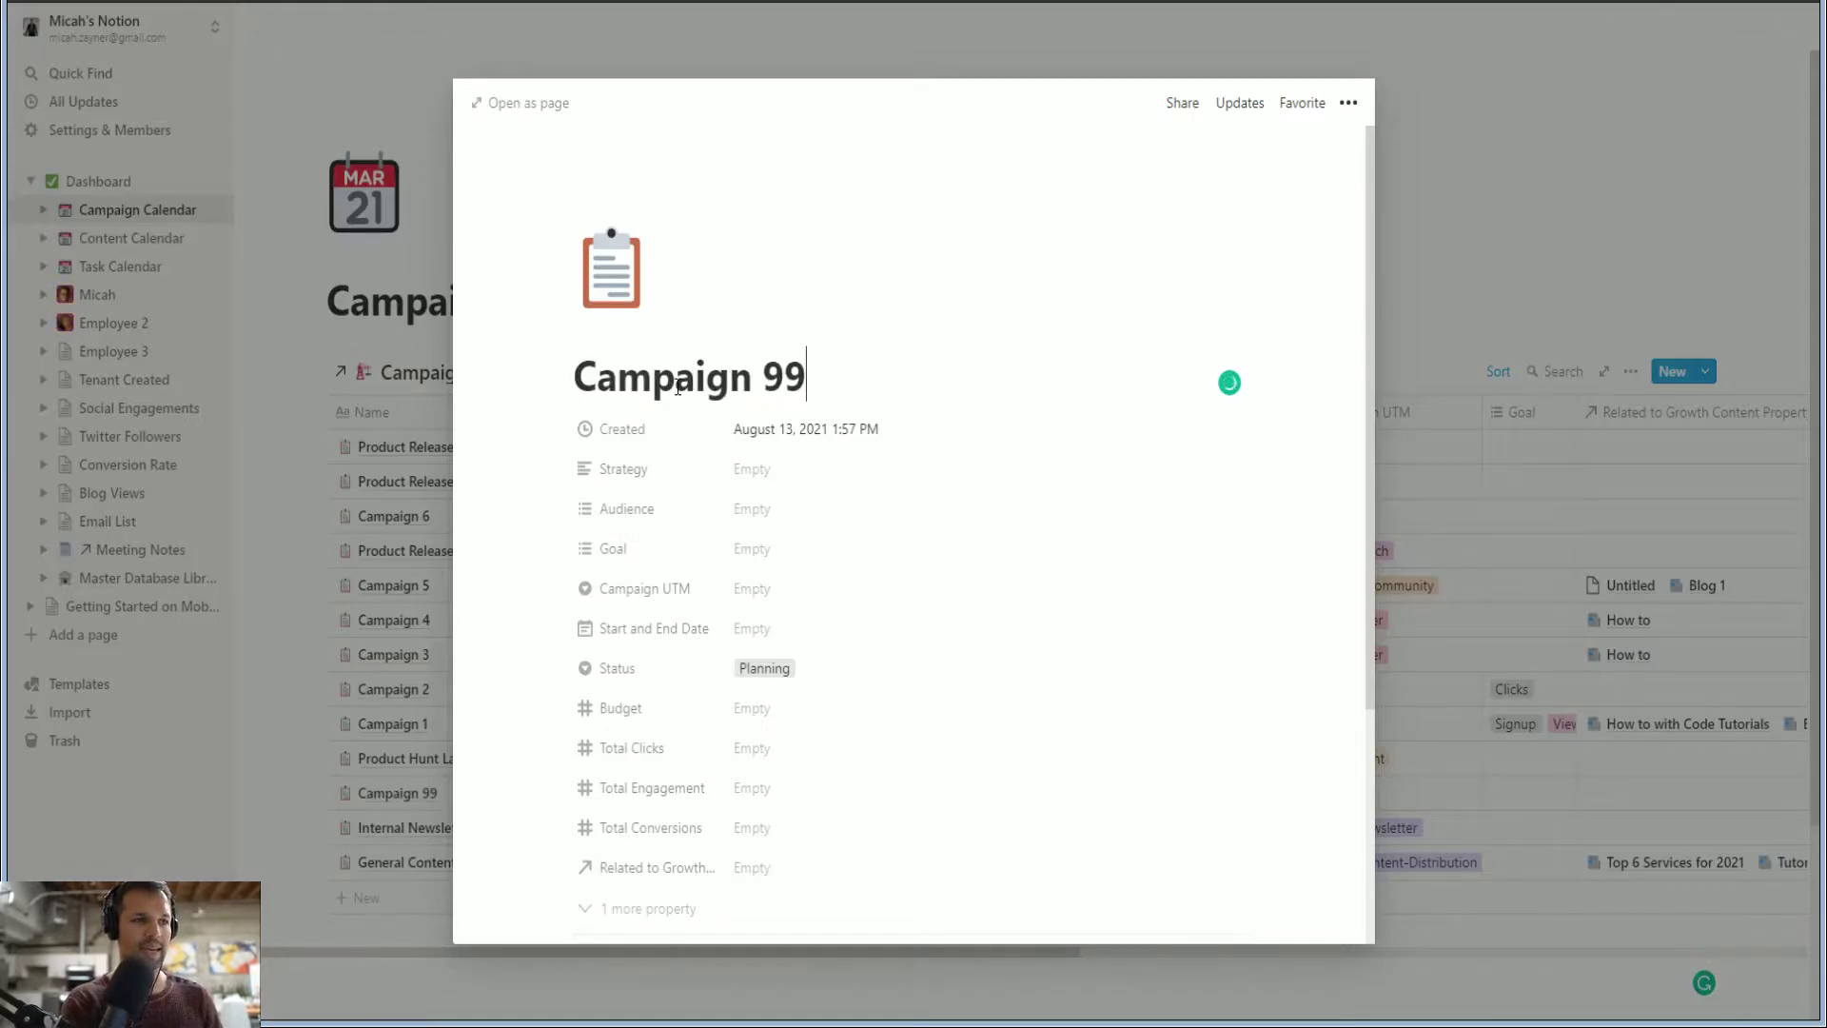
scroll(837, 448, down, 1)
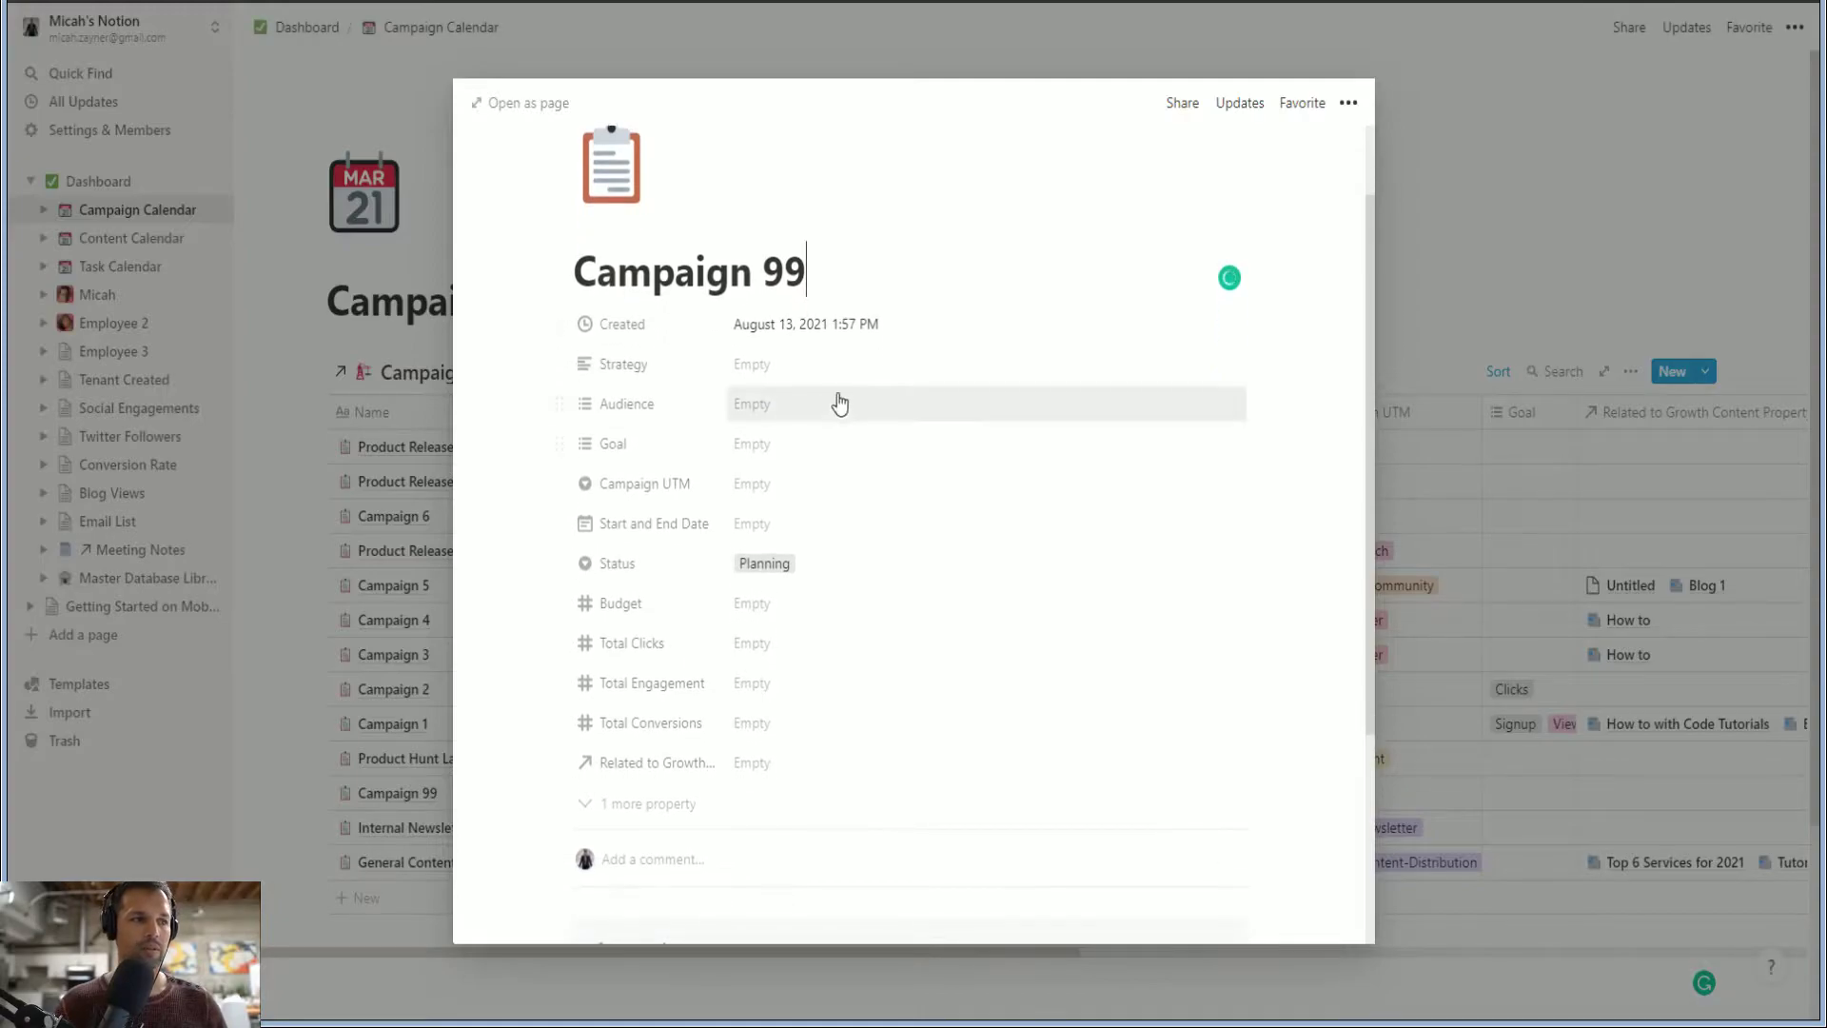
Open the Strategy, Audience and Goal fields and close each without selecting a value
click(821, 367)
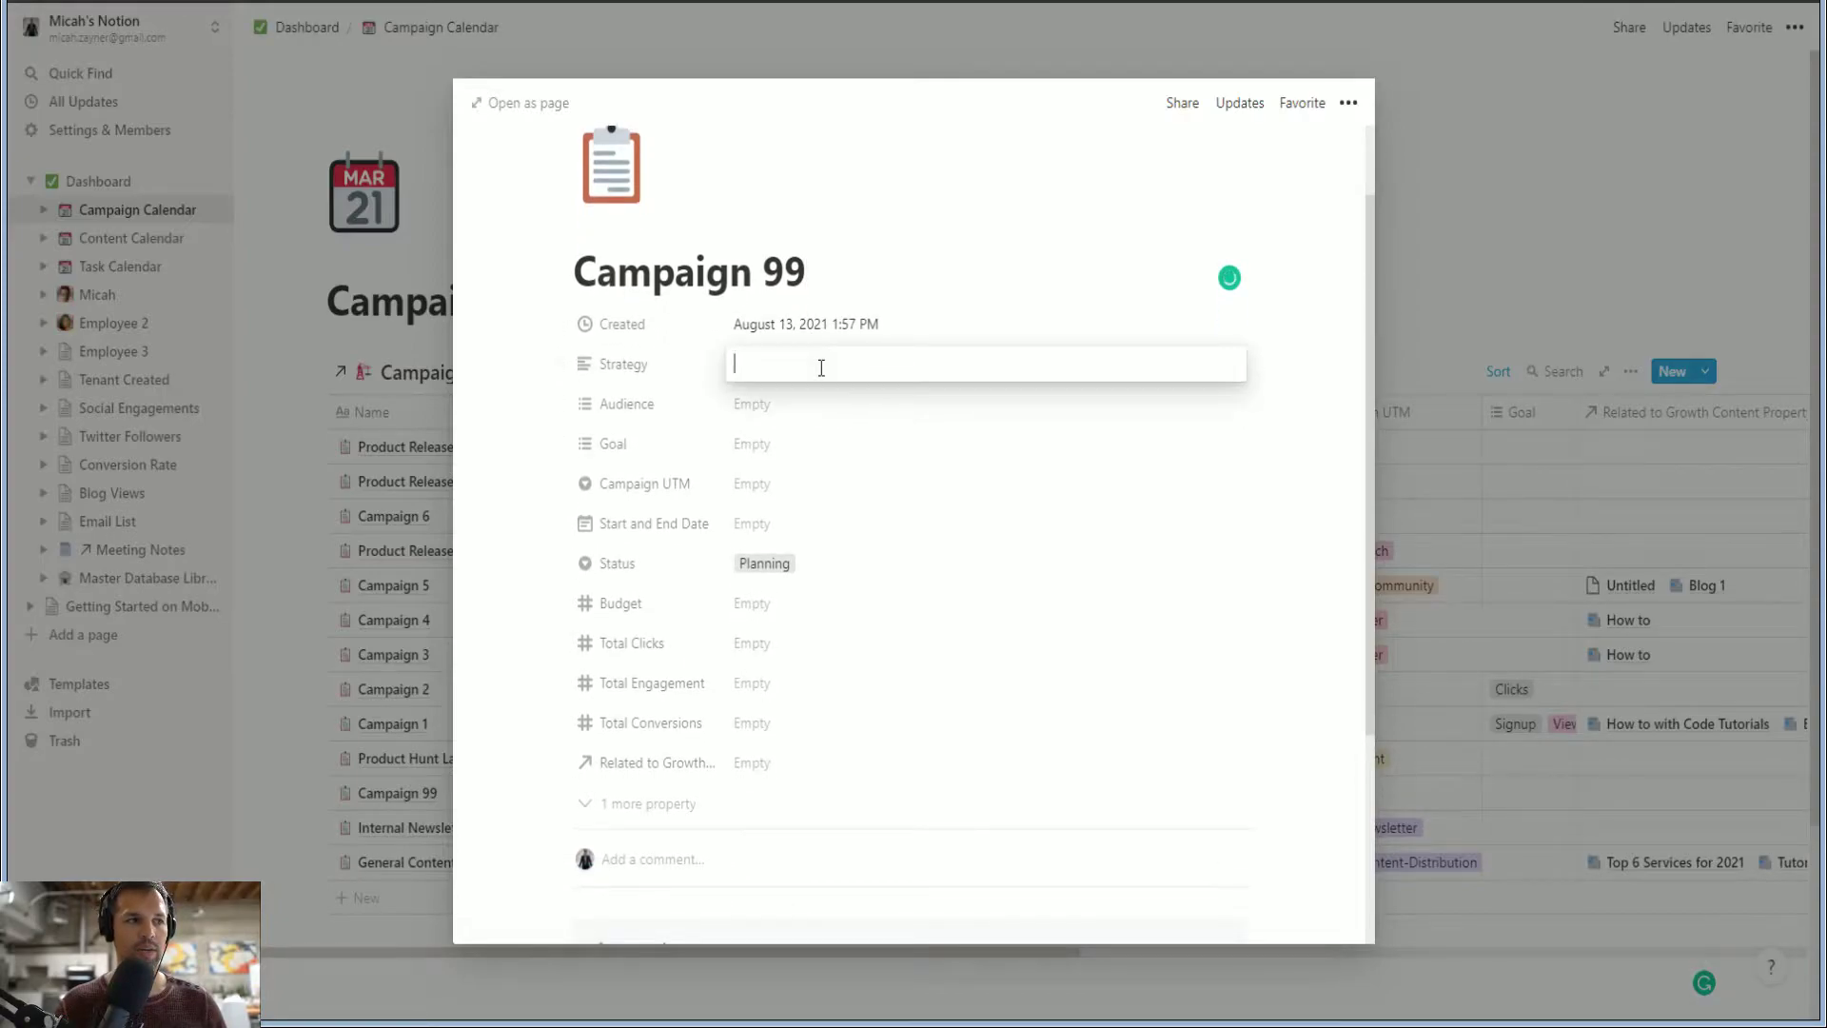
click(804, 416)
click(786, 403)
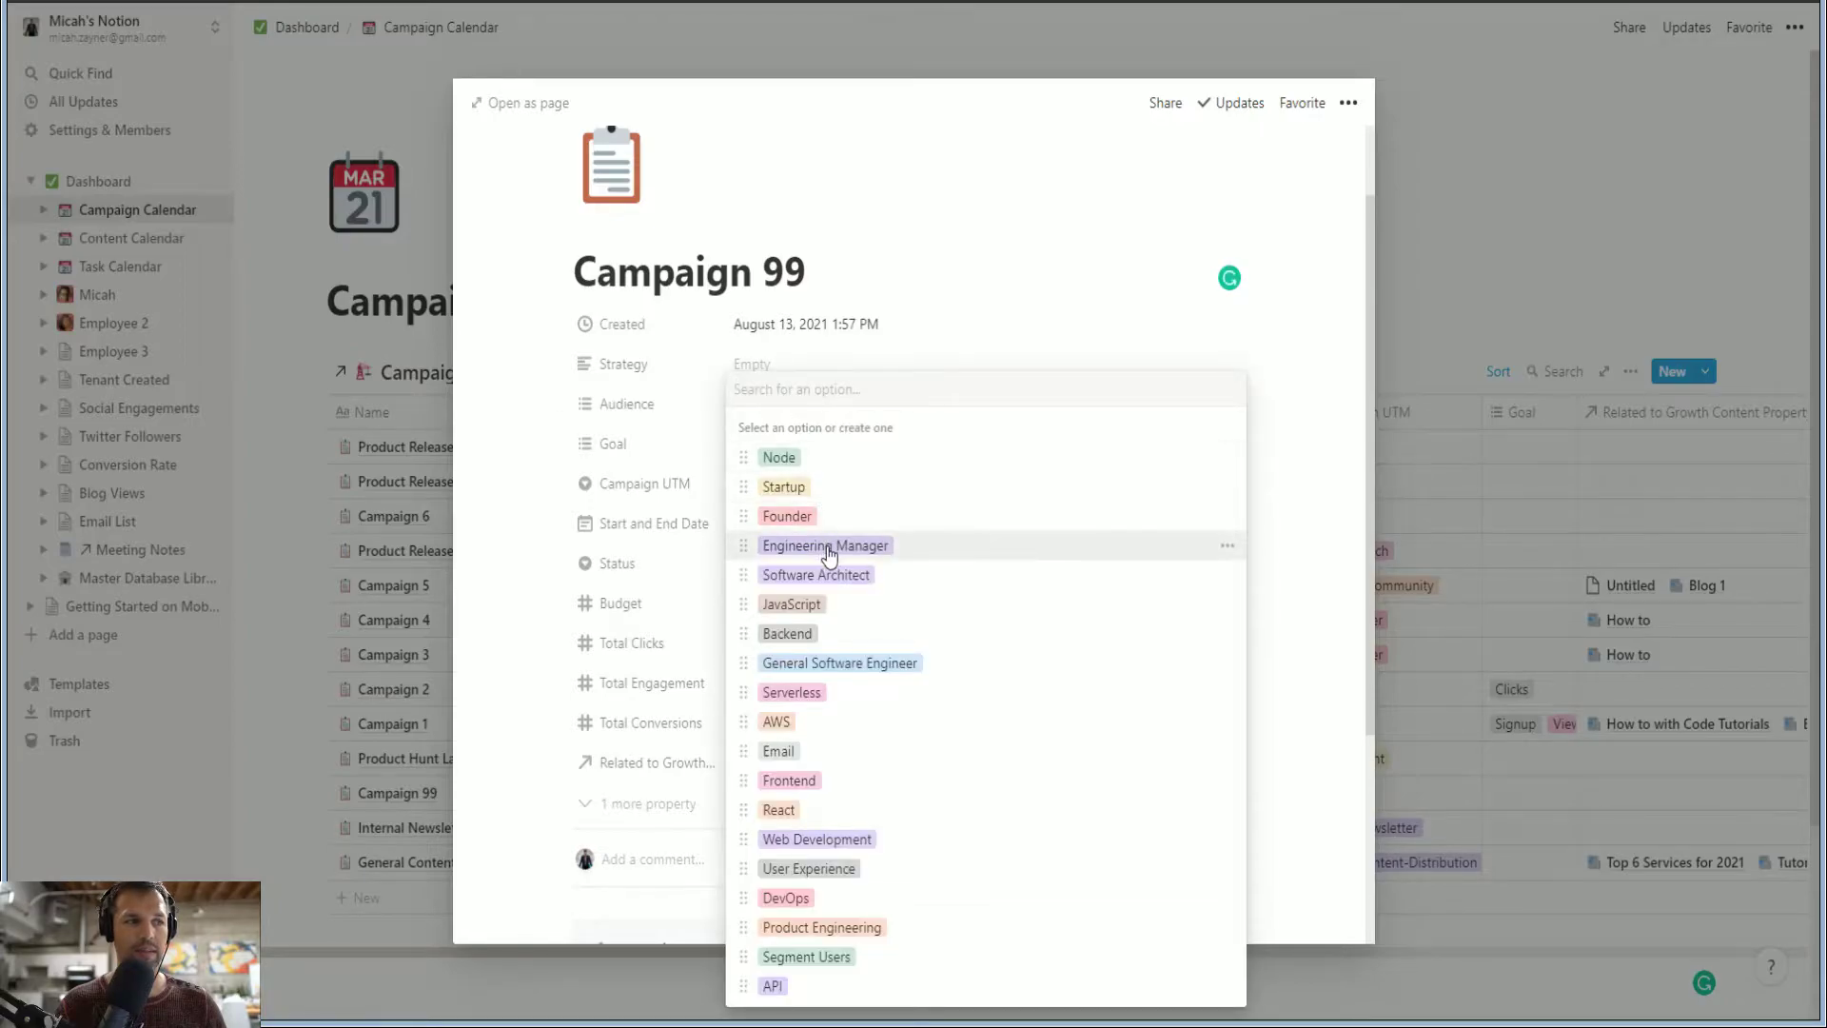
click(767, 446)
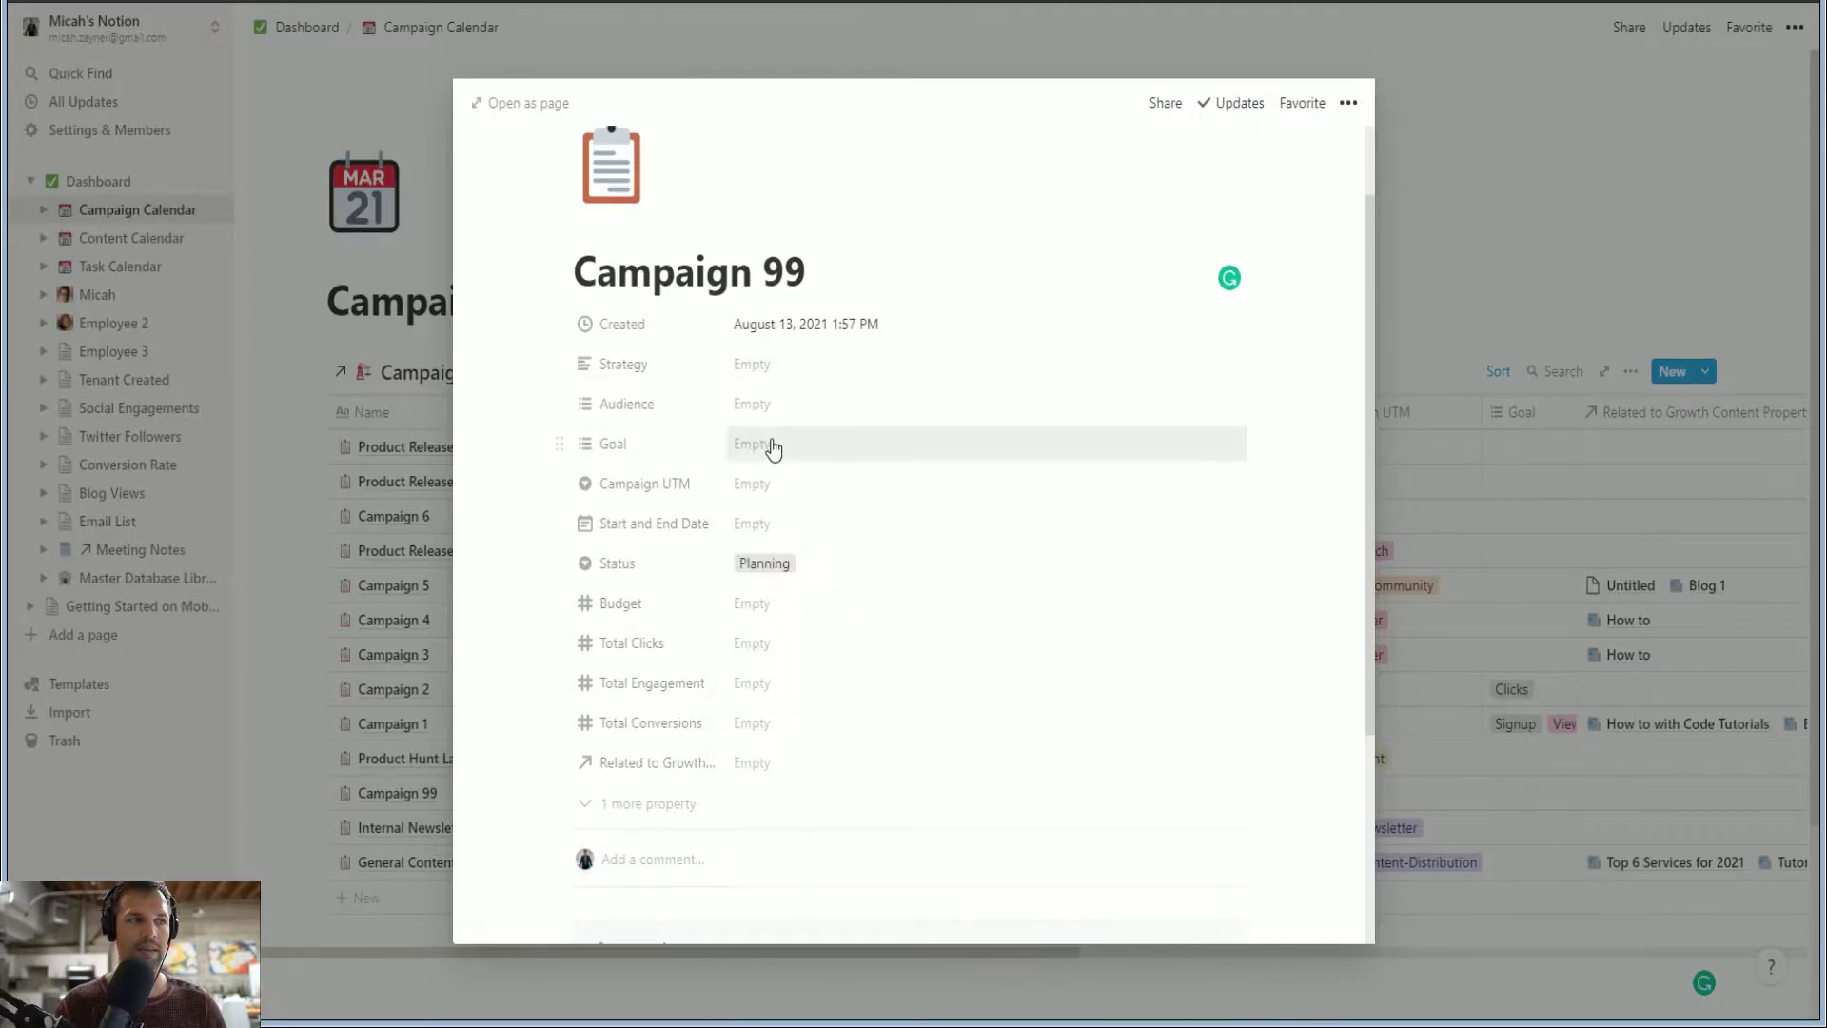
click(771, 443)
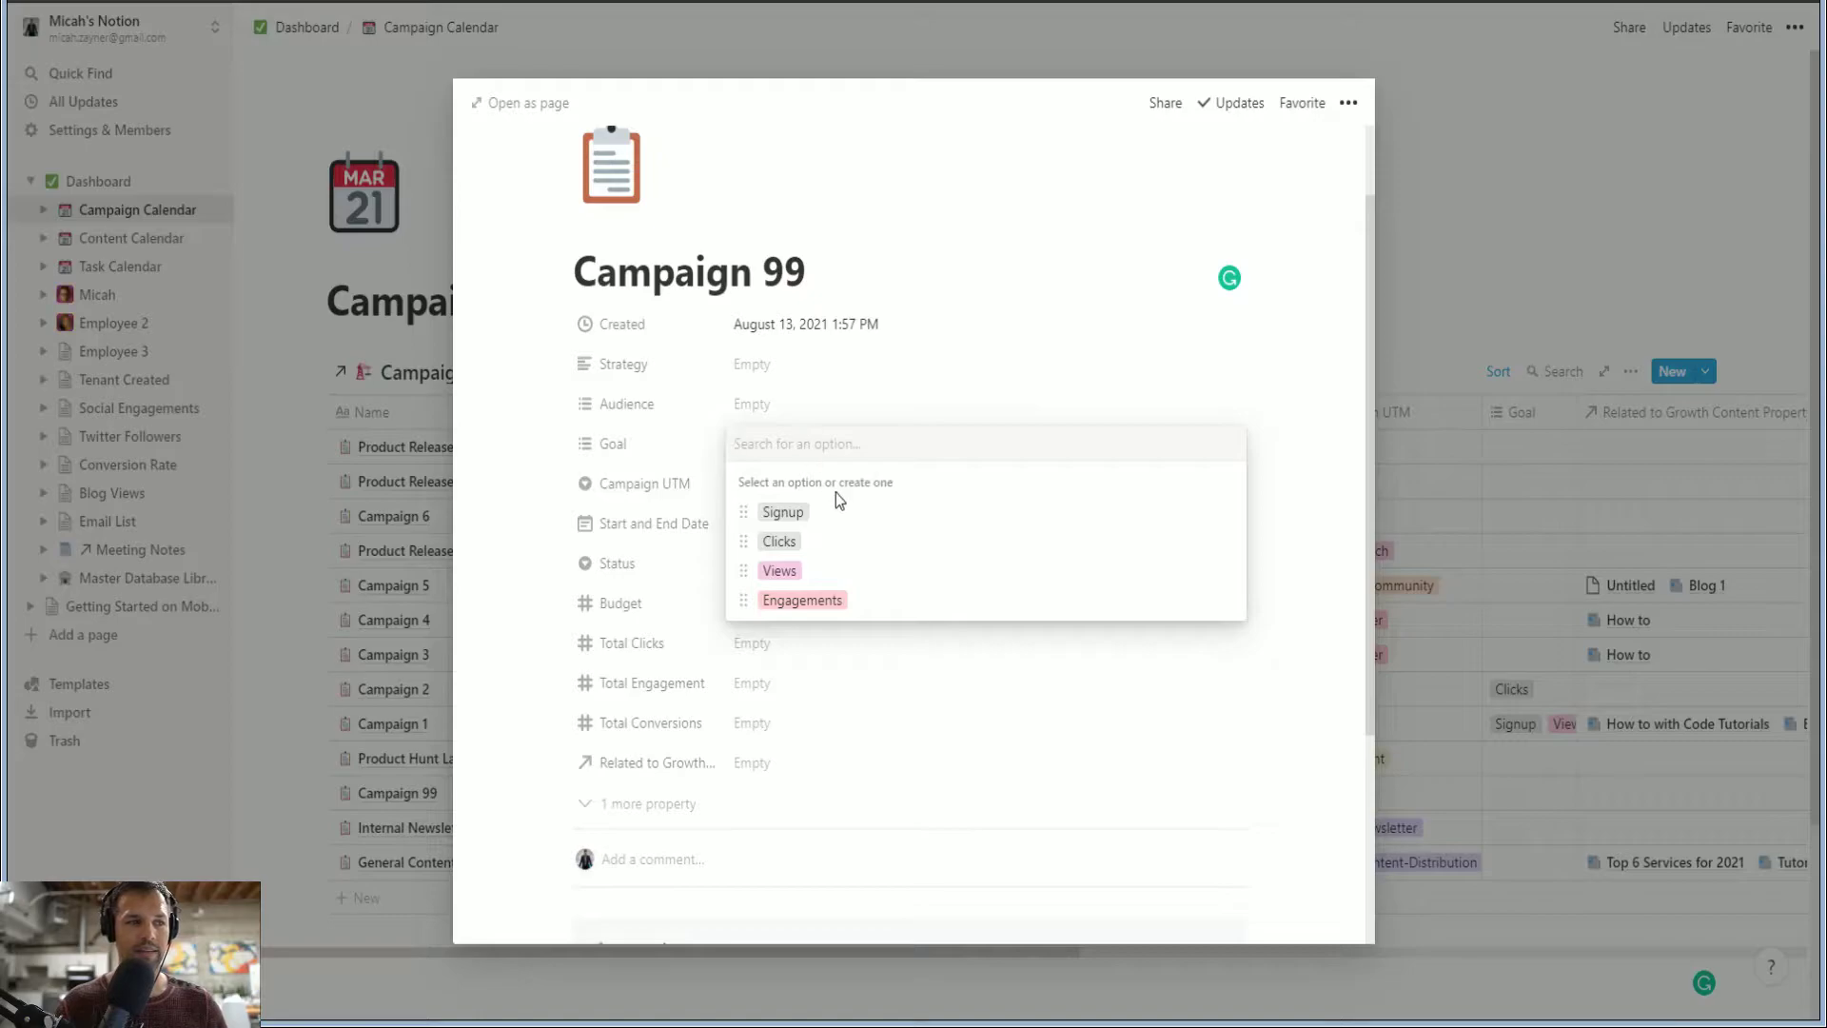
click(903, 630)
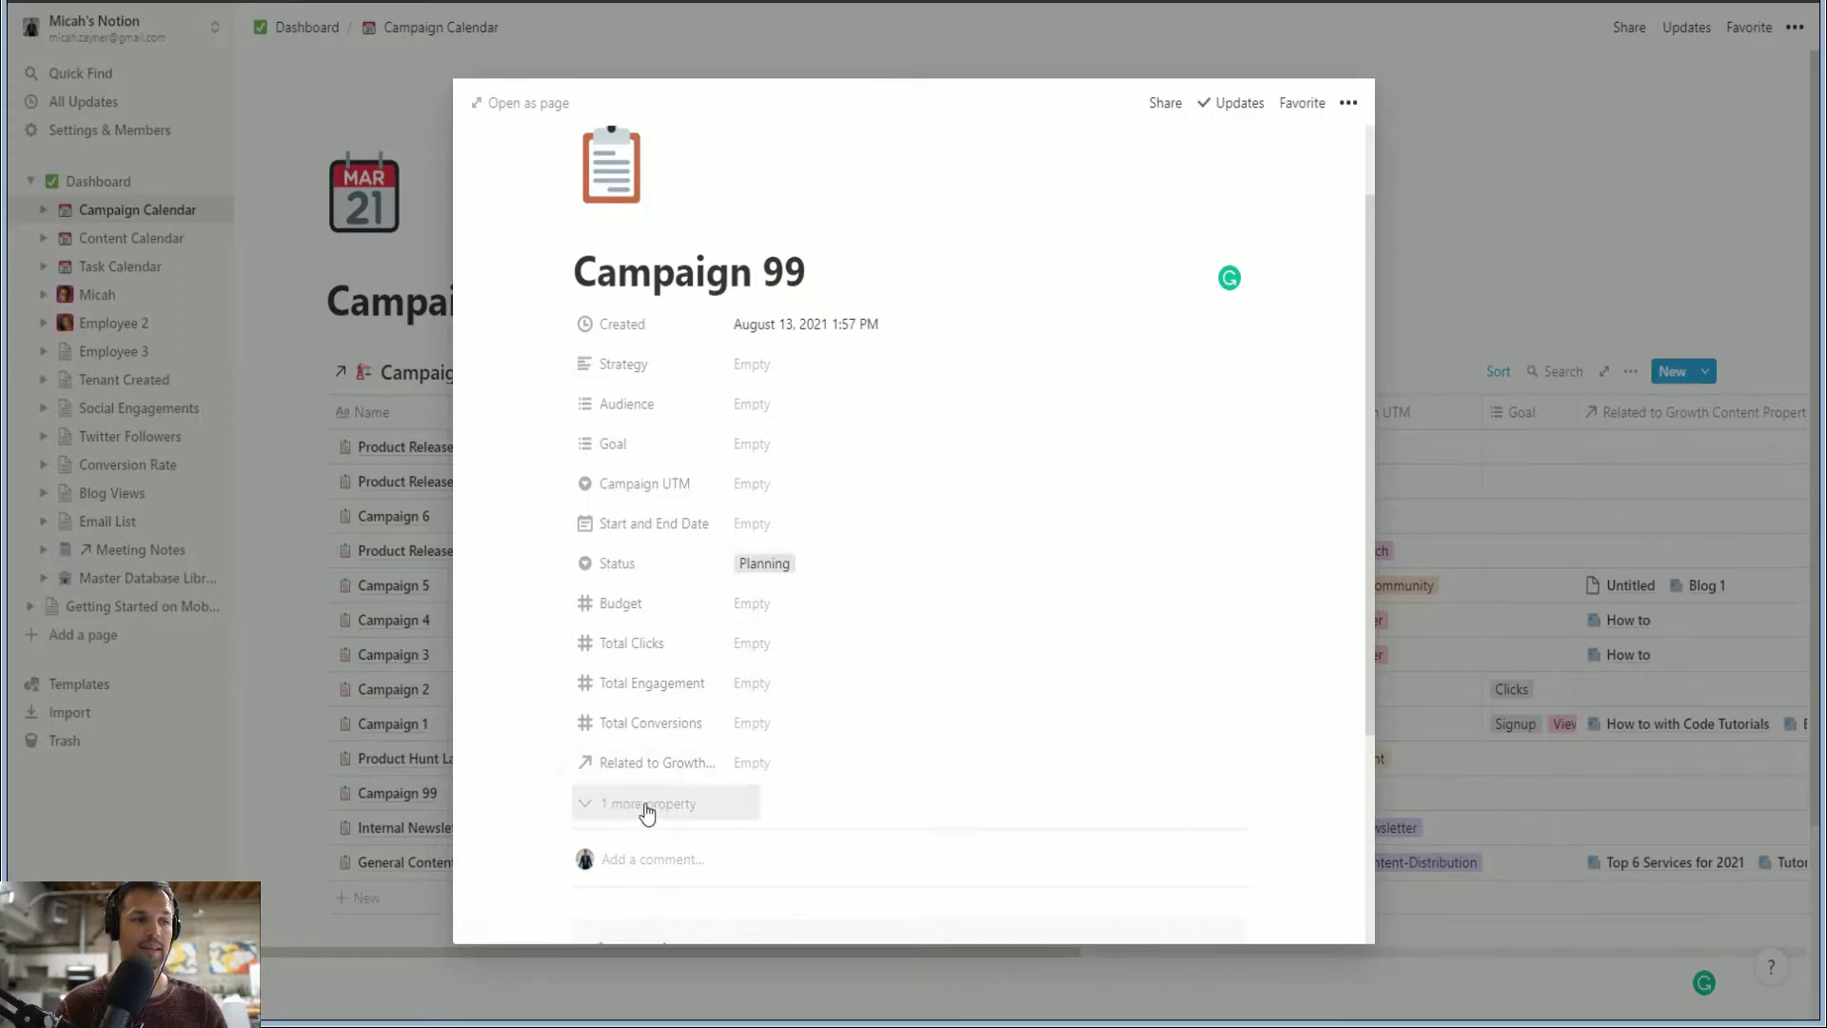
Add a 'Blog 52' task row to the campaign's Growth Content & Tasks table
scroll(816, 738, down, 3)
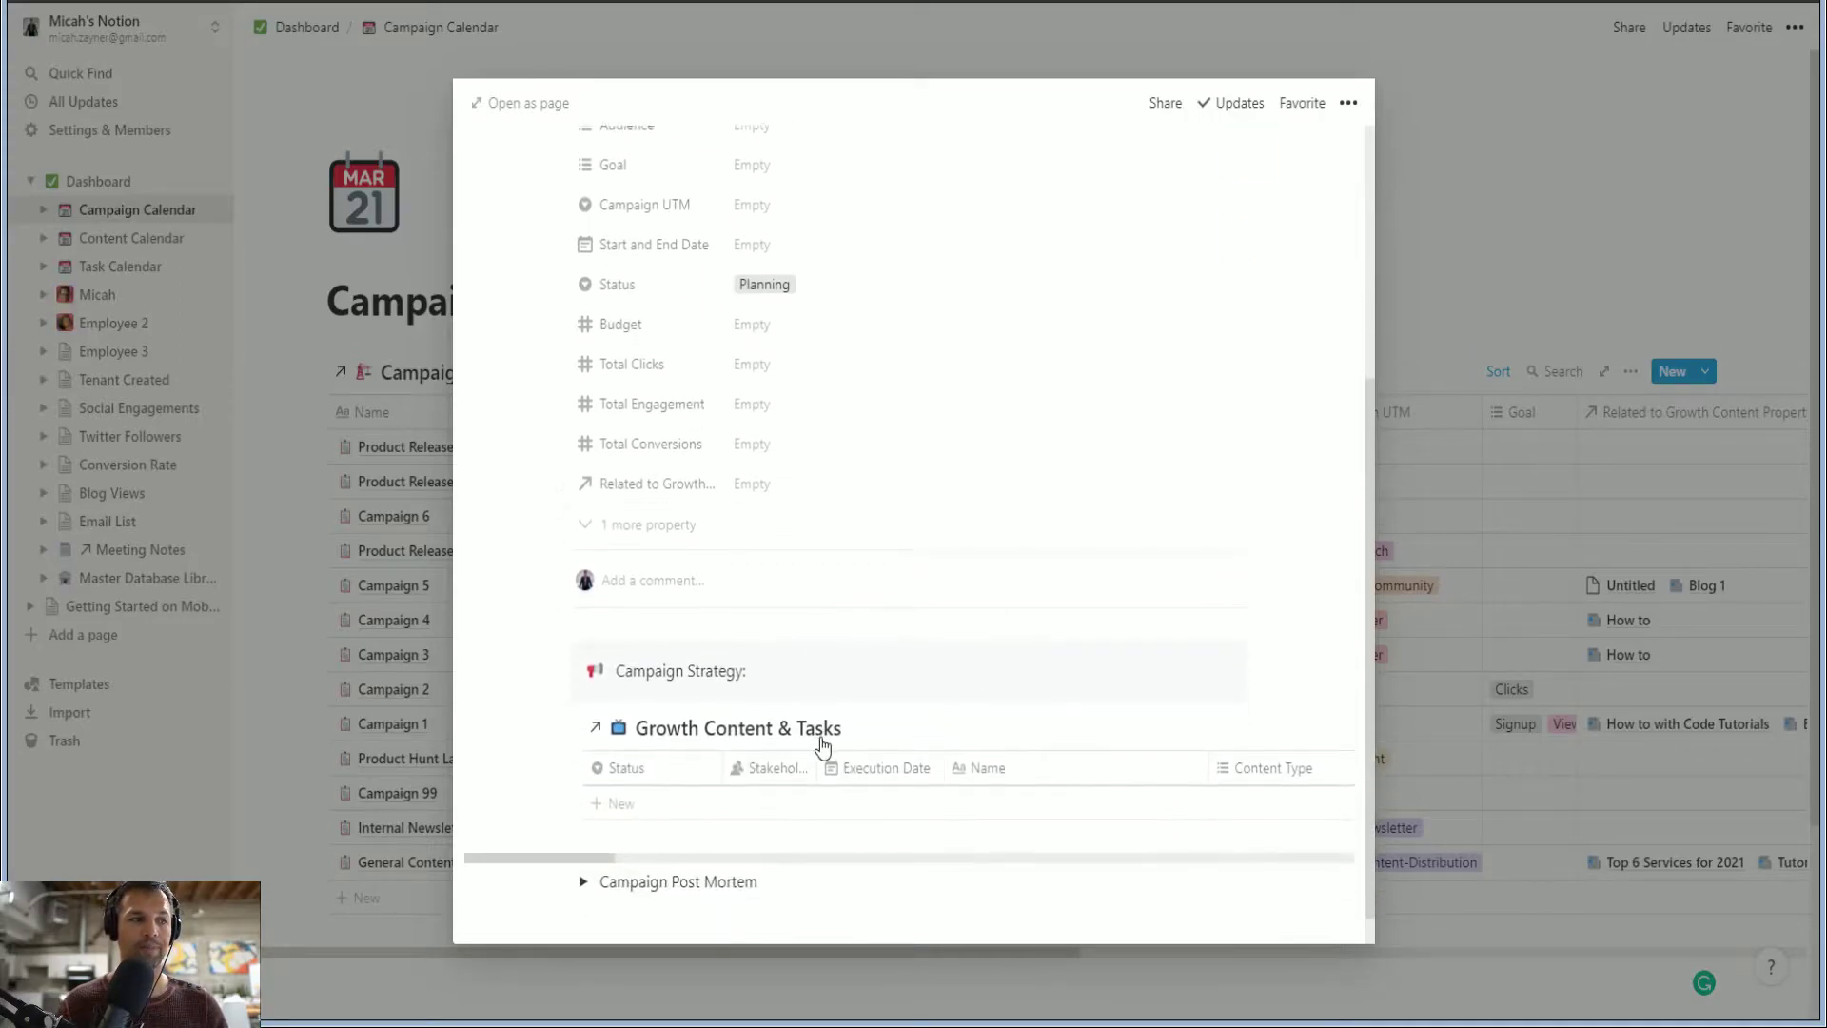
scroll(826, 750, down, 1)
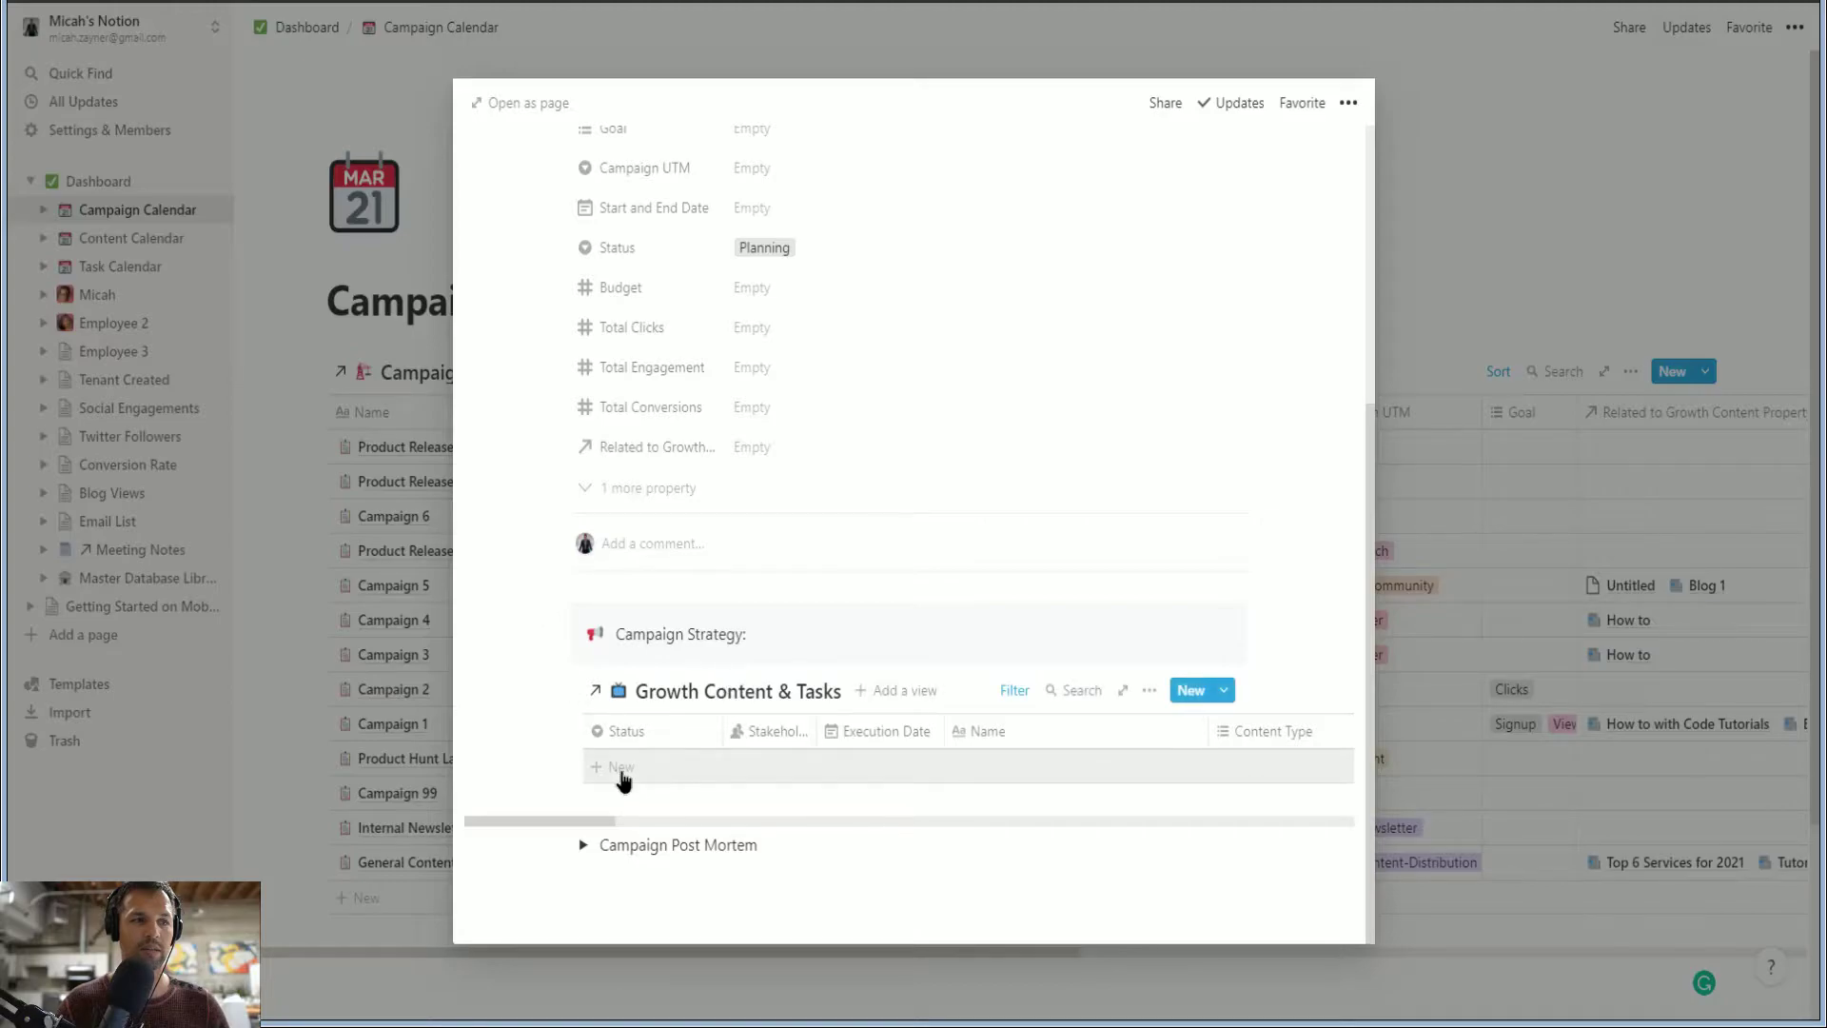
click(620, 767)
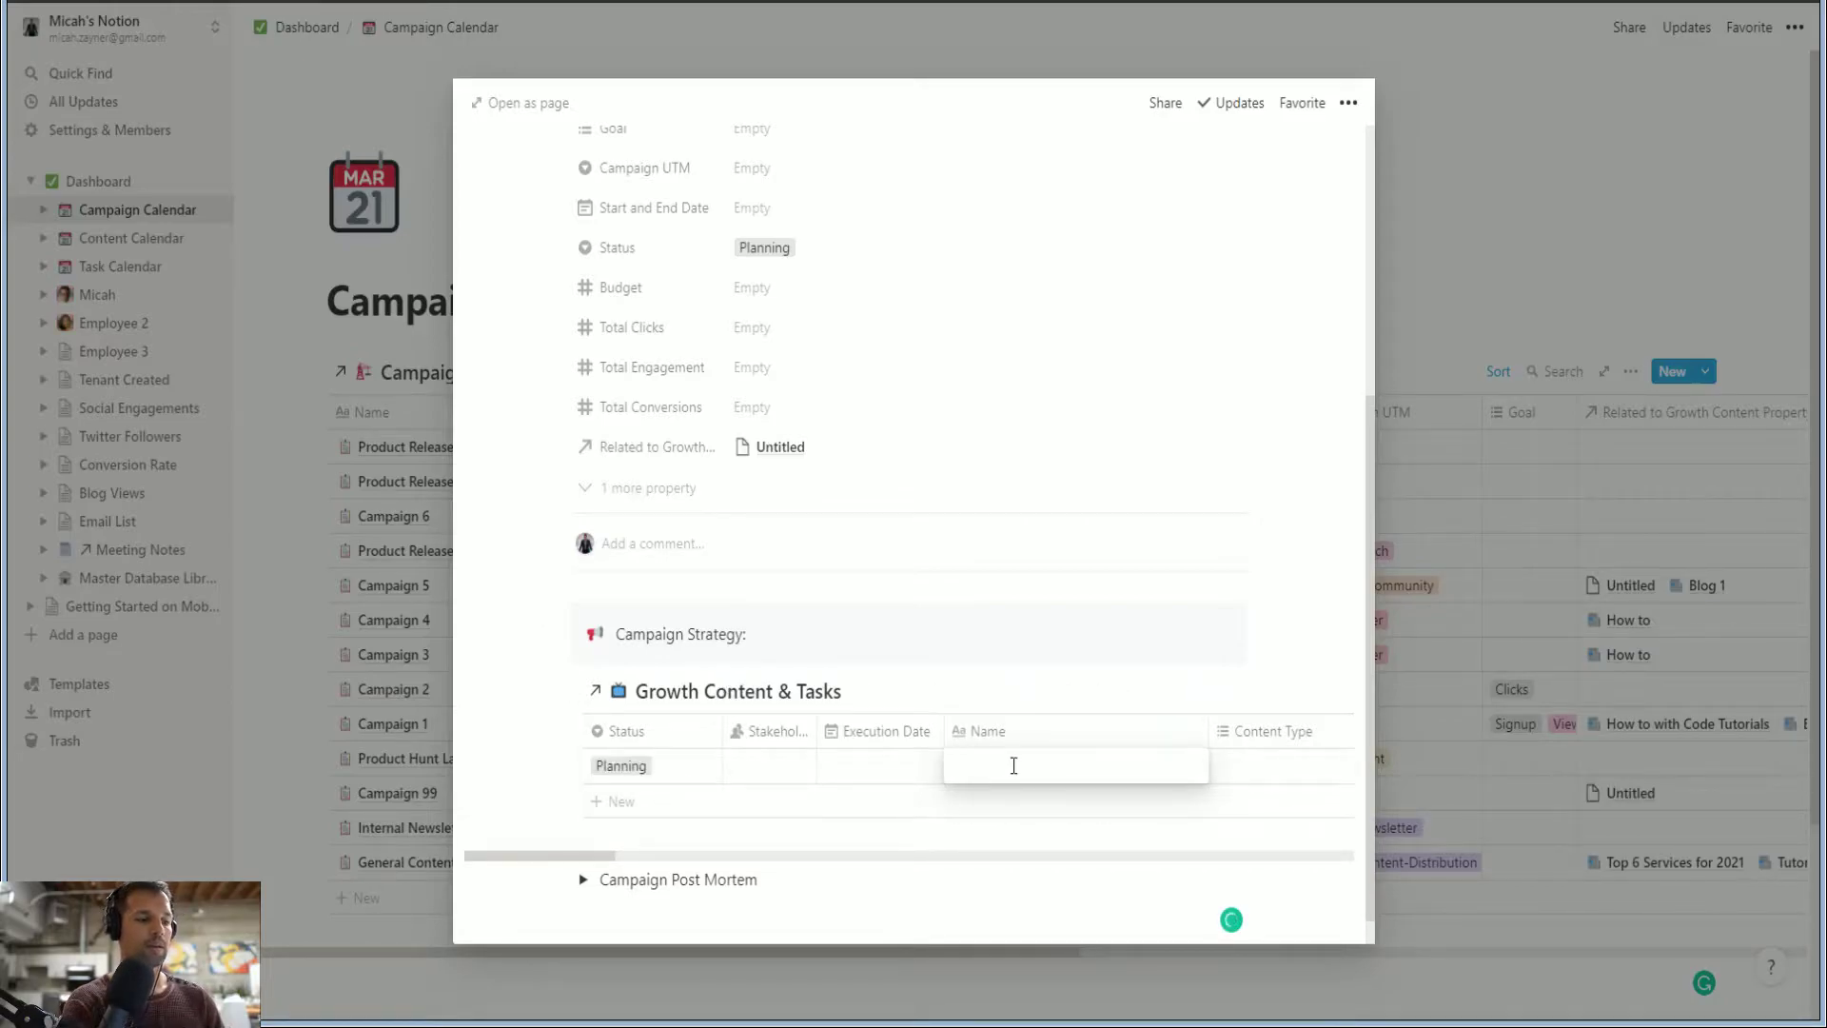
text(Blog)
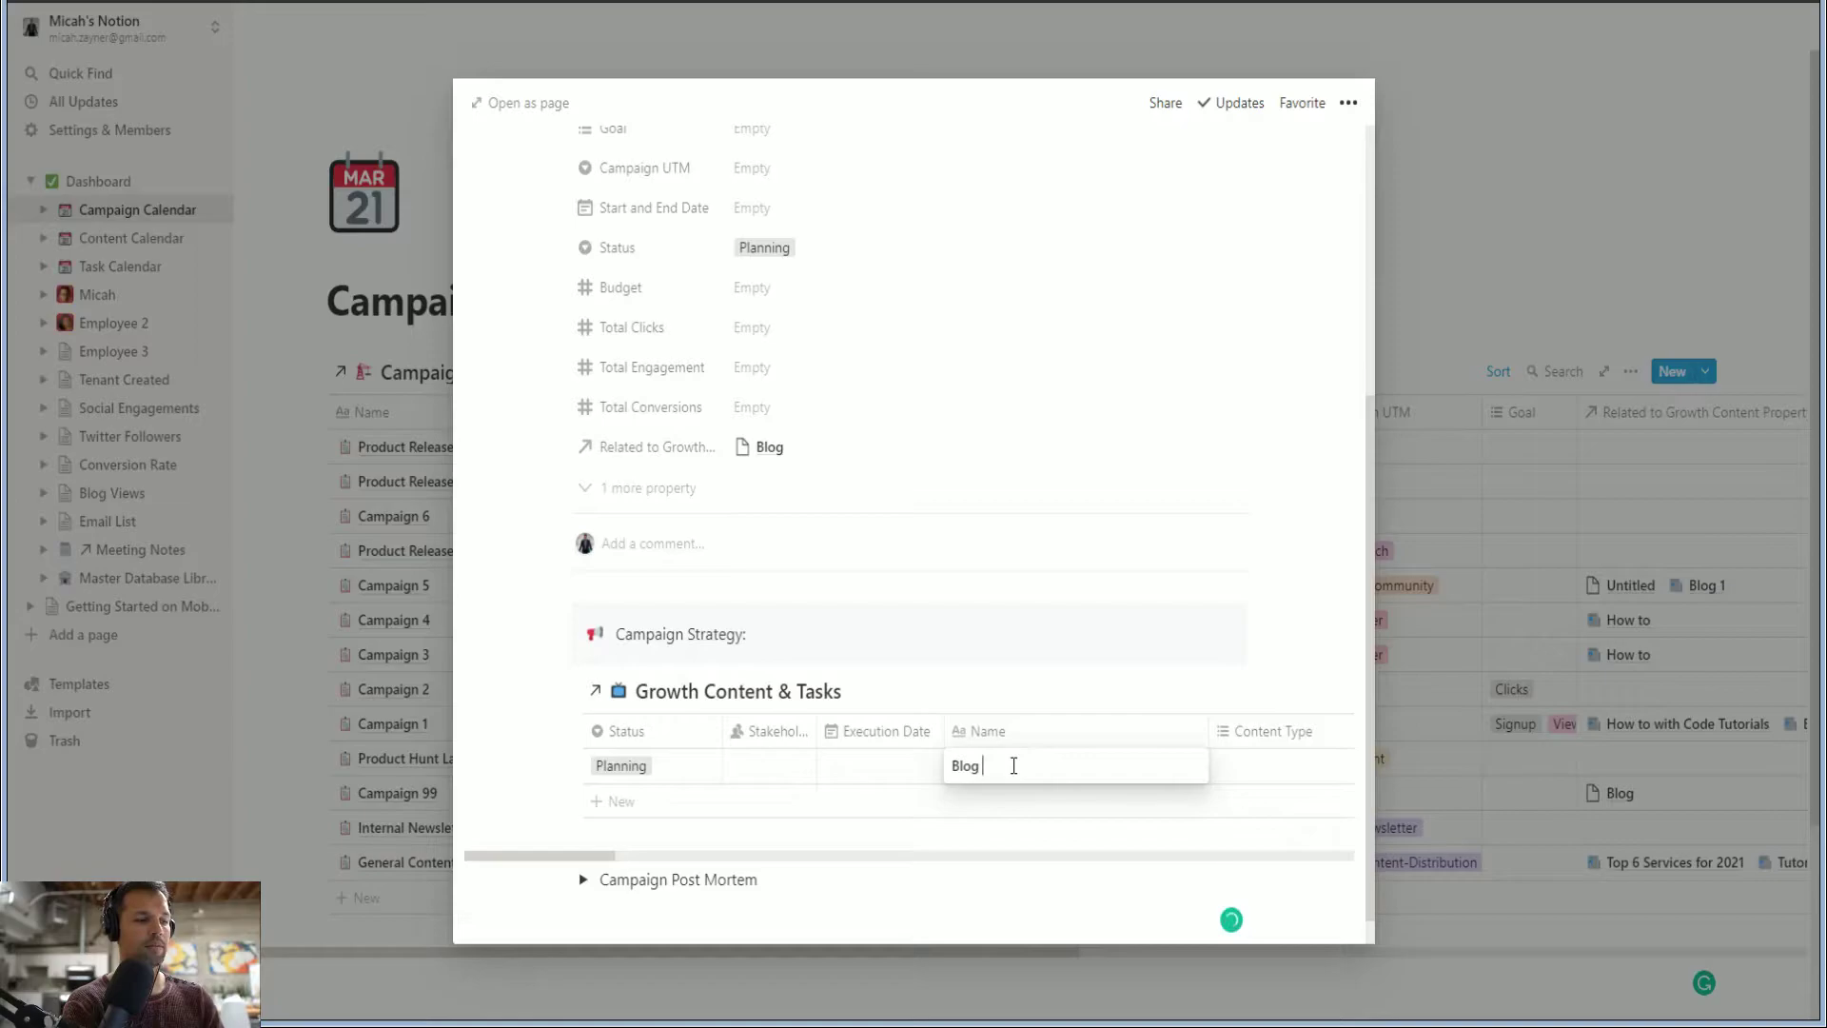
text( 52)
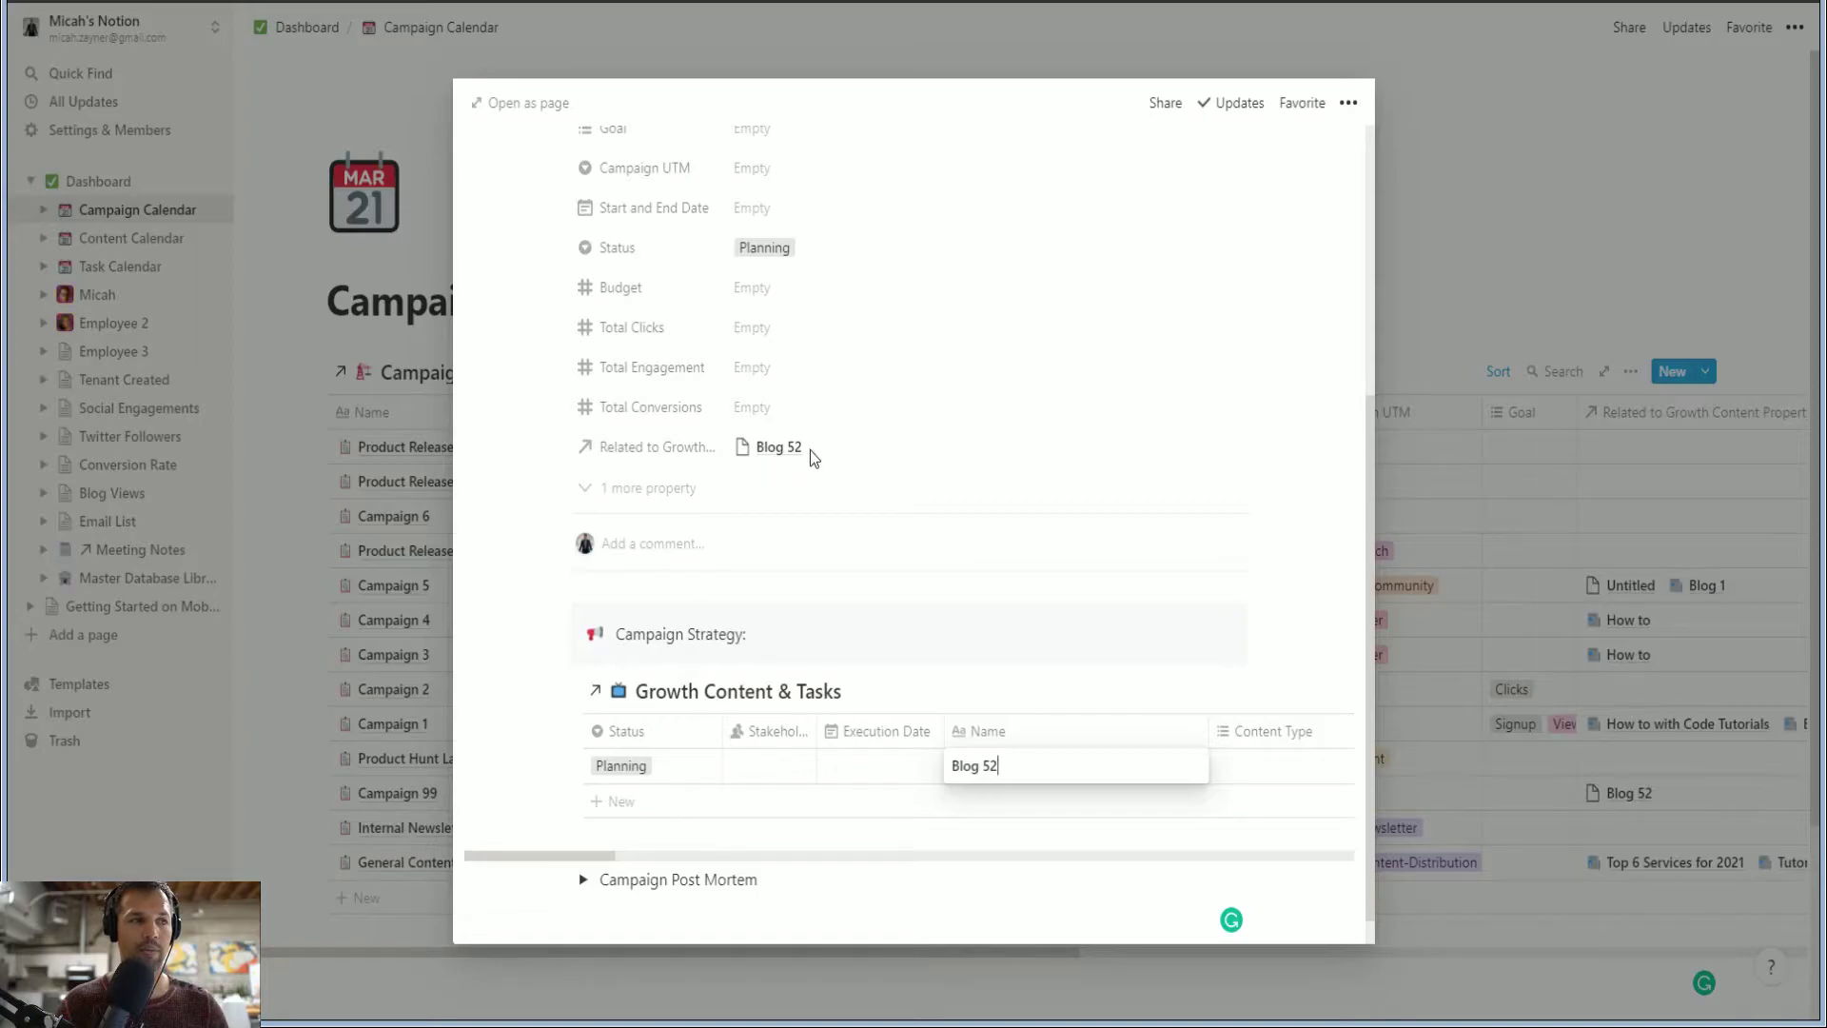
key(Escape)
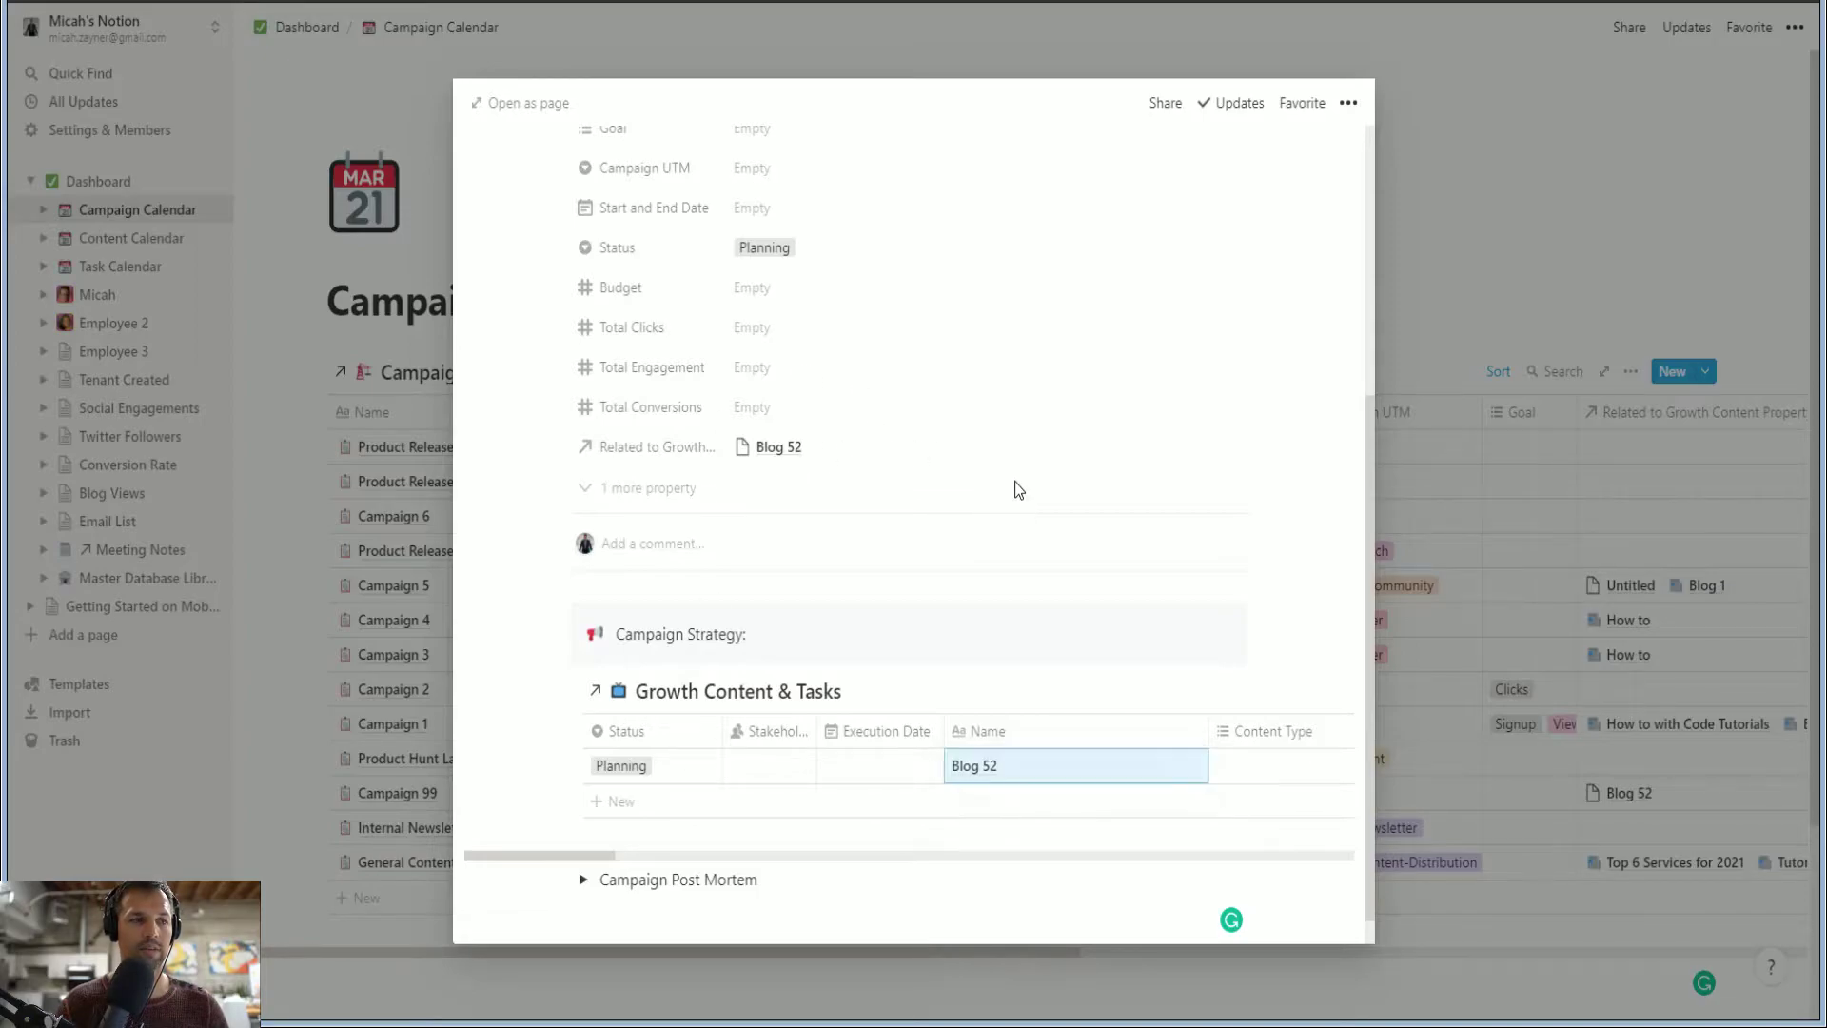
Leave Blog 52's stakeholder empty and set its execution date to August 20, 2021
scroll(1016, 485, up, 5)
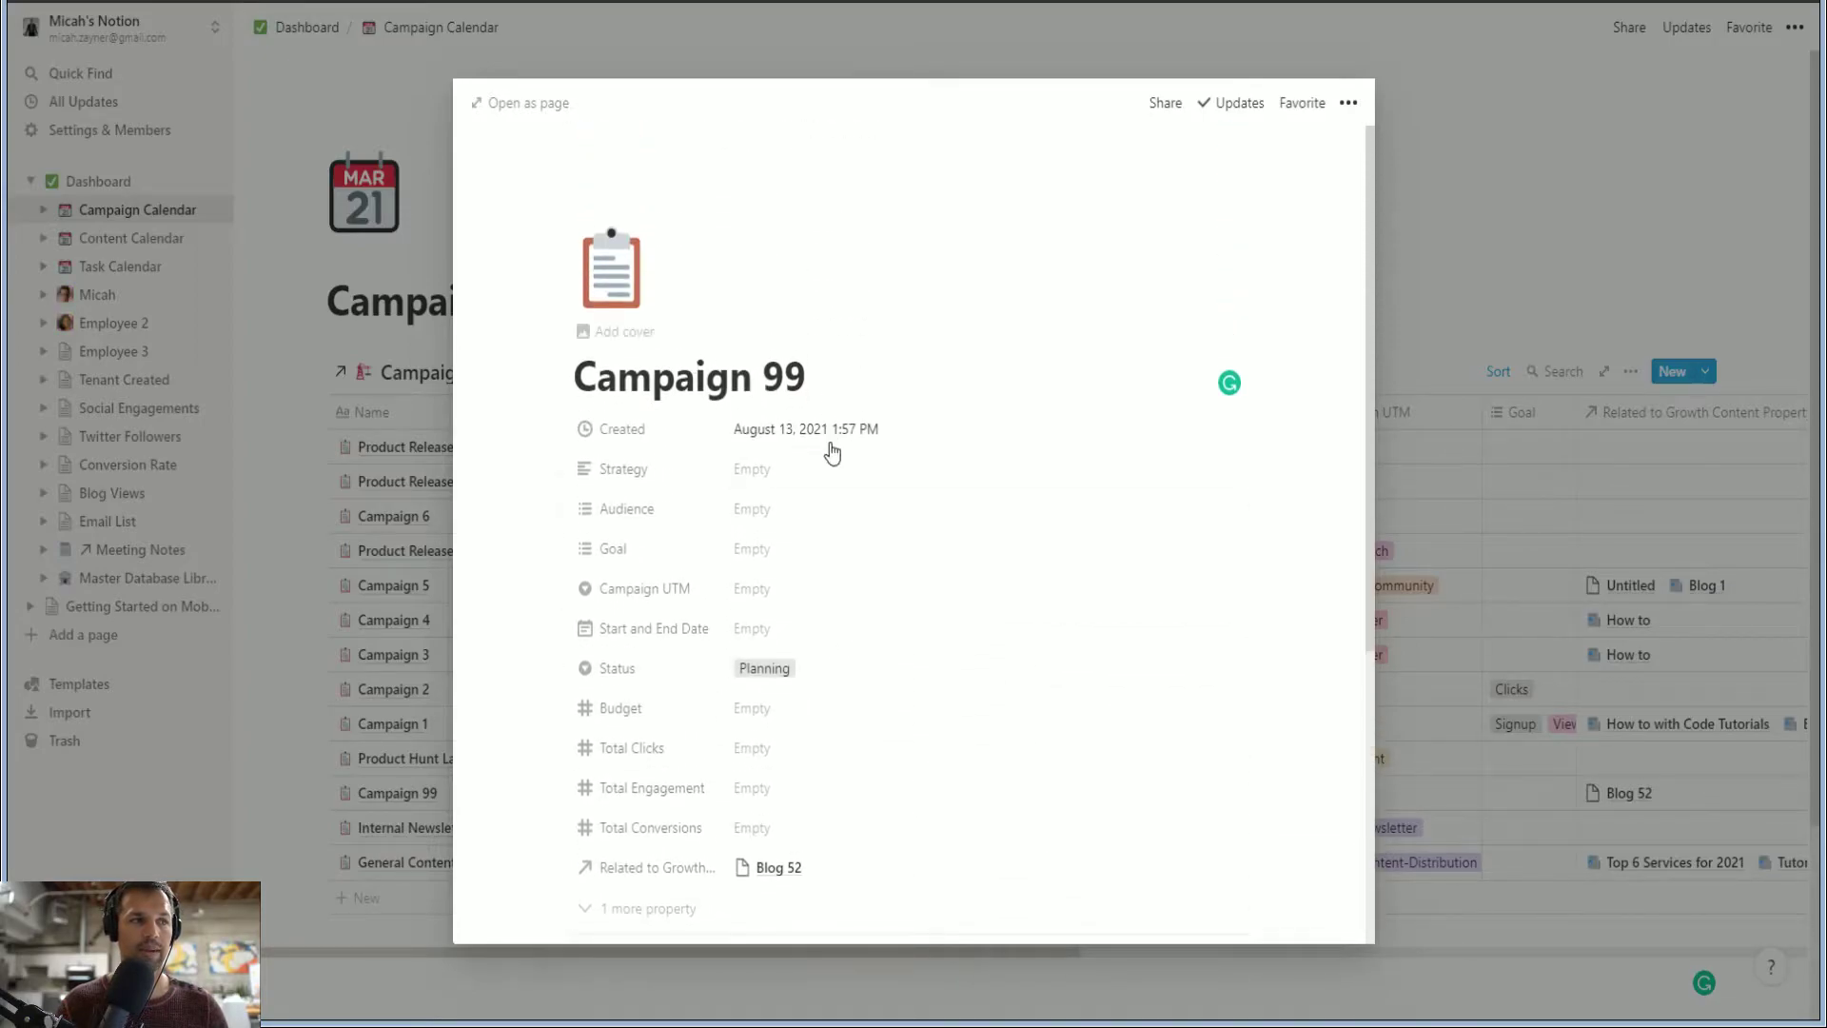
scroll(832, 481, down, 5)
click(772, 732)
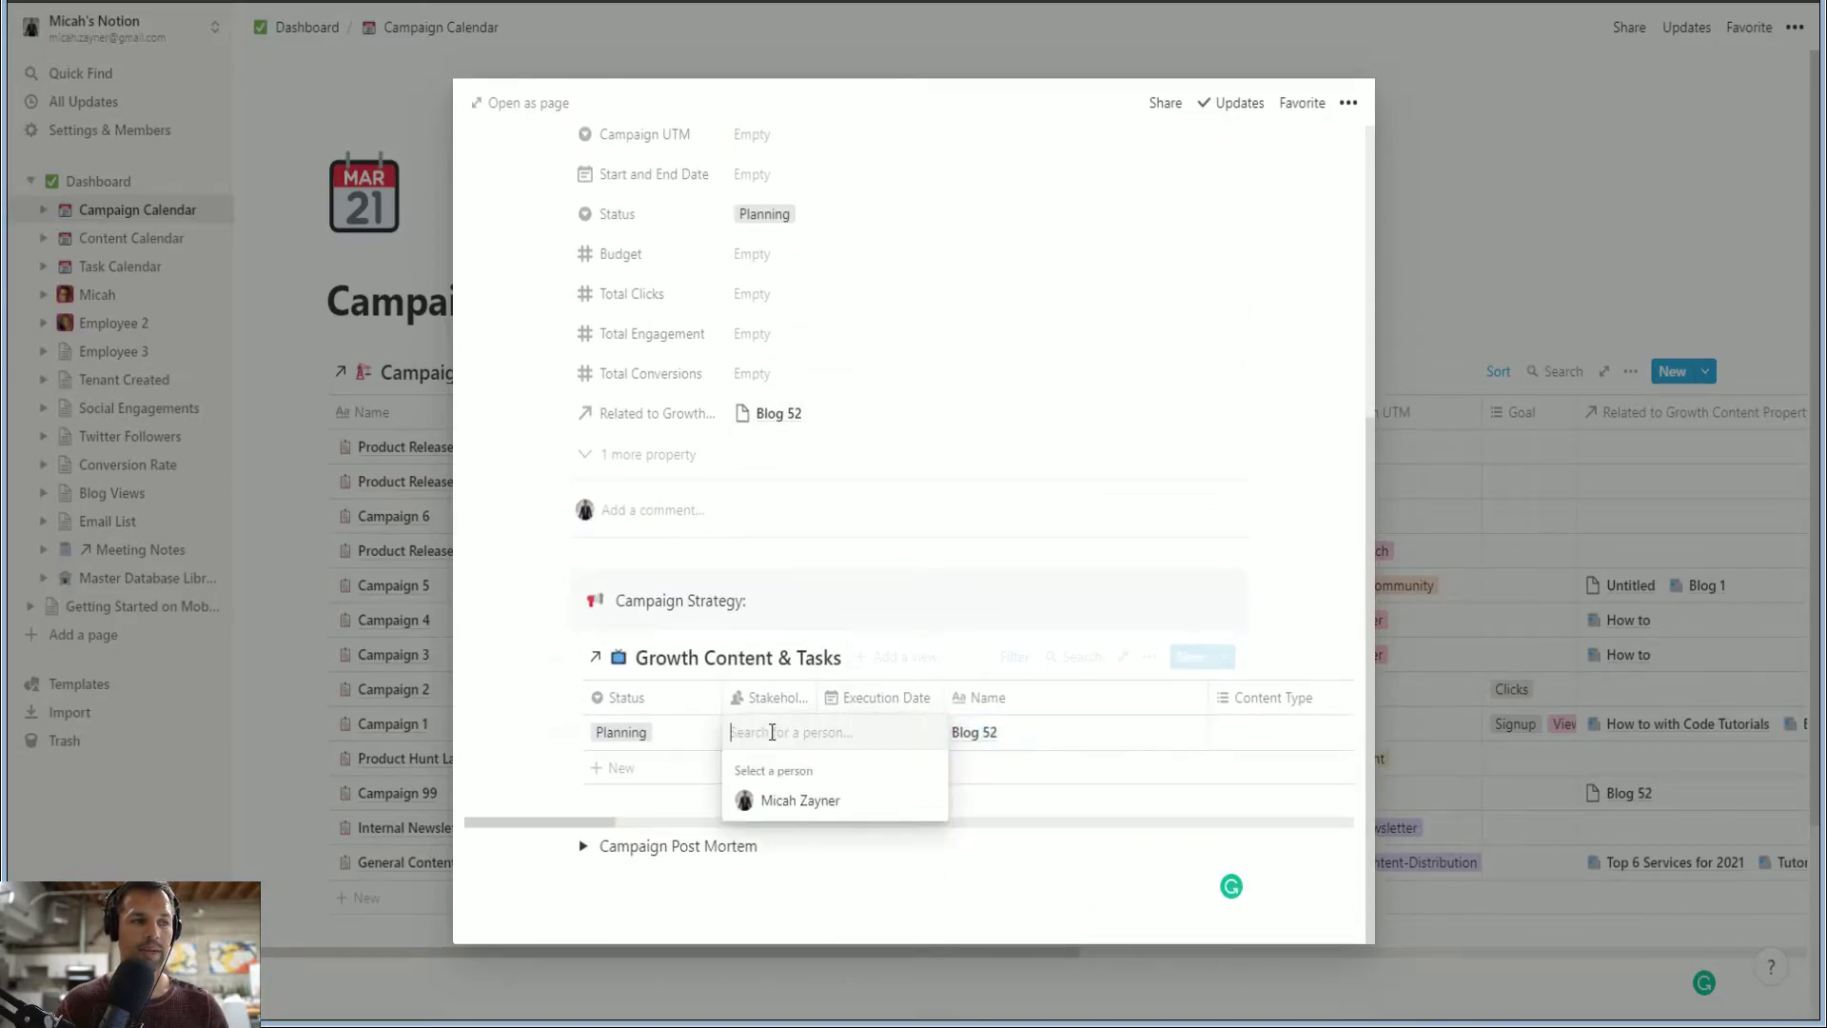
key(Escape)
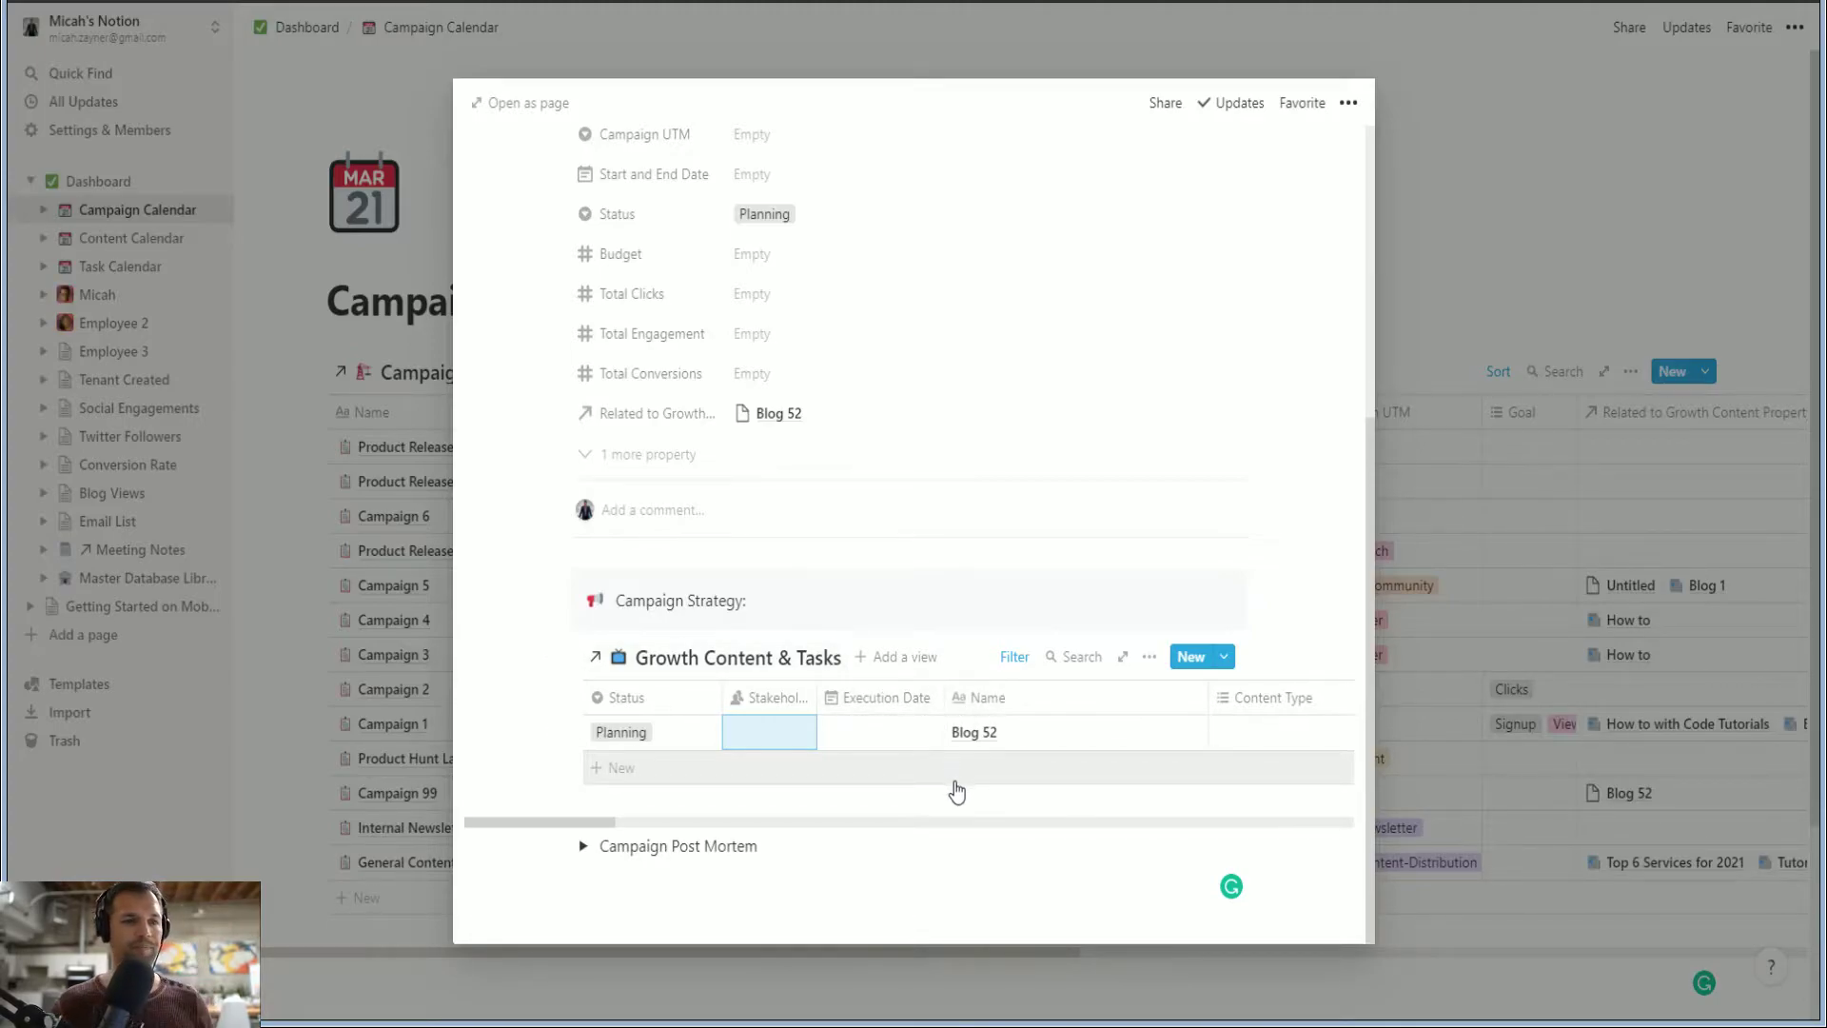
click(906, 734)
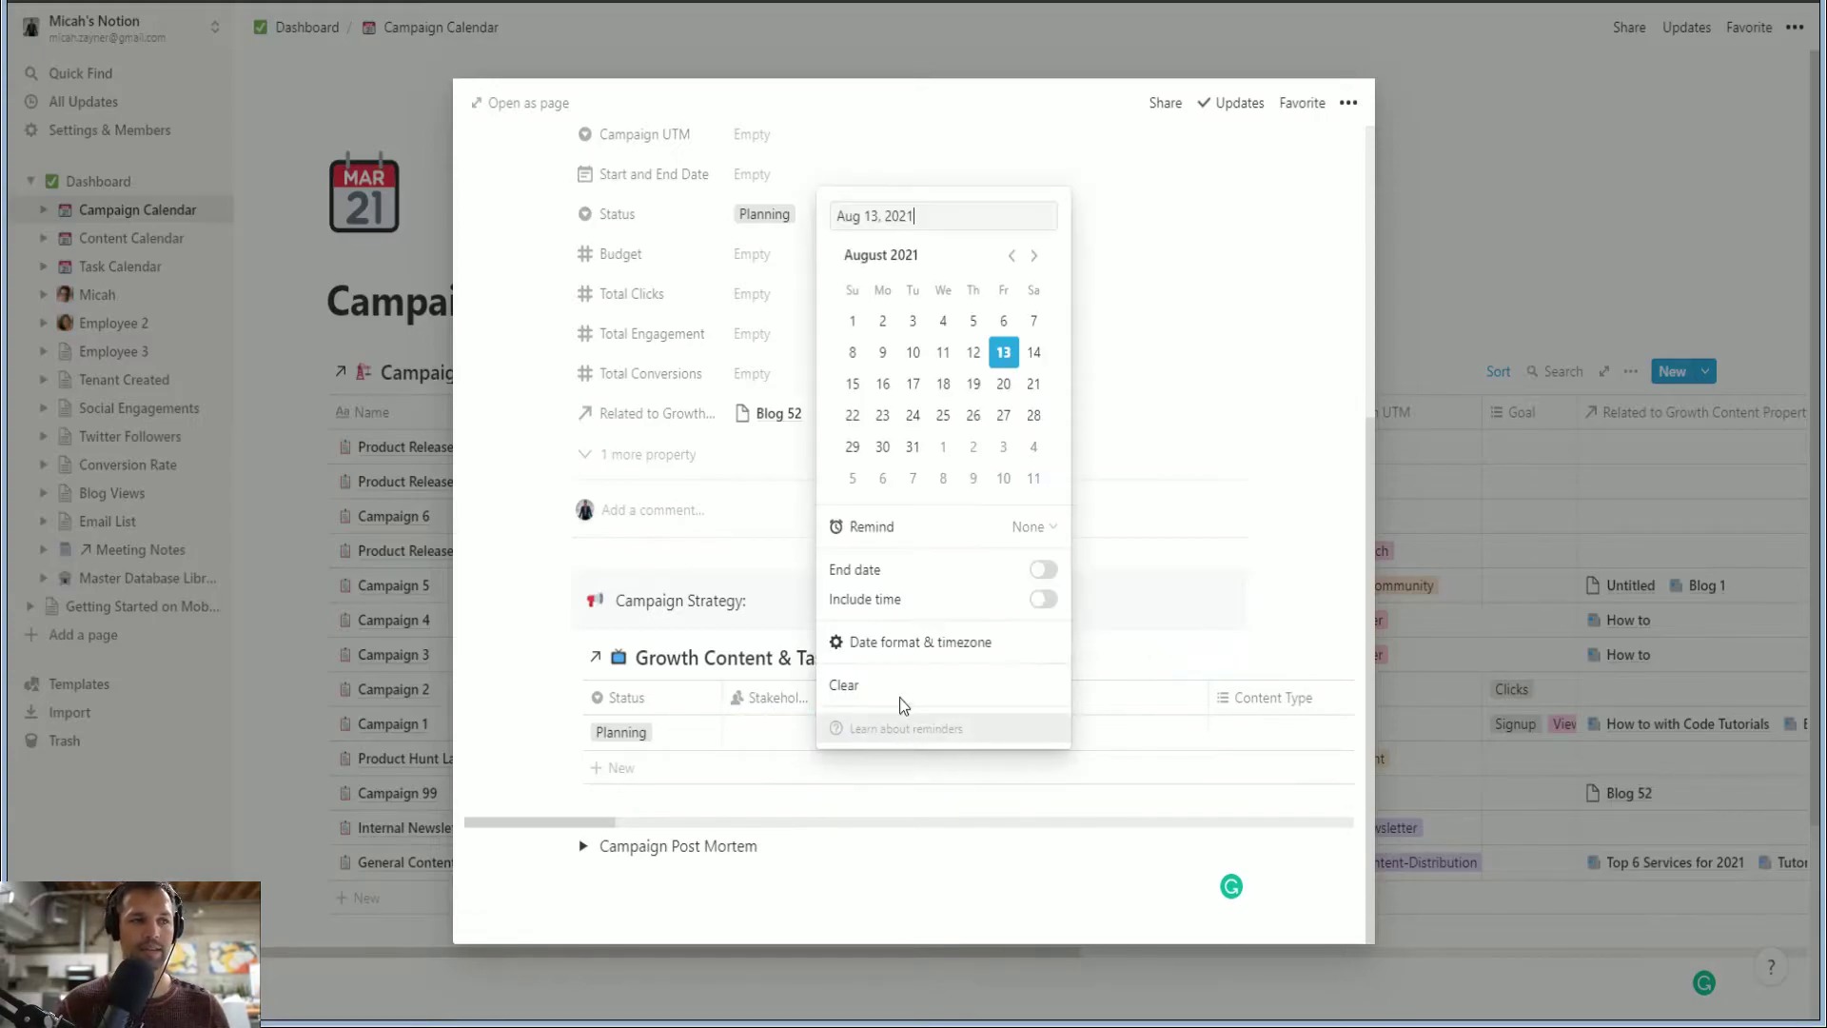
click(1003, 384)
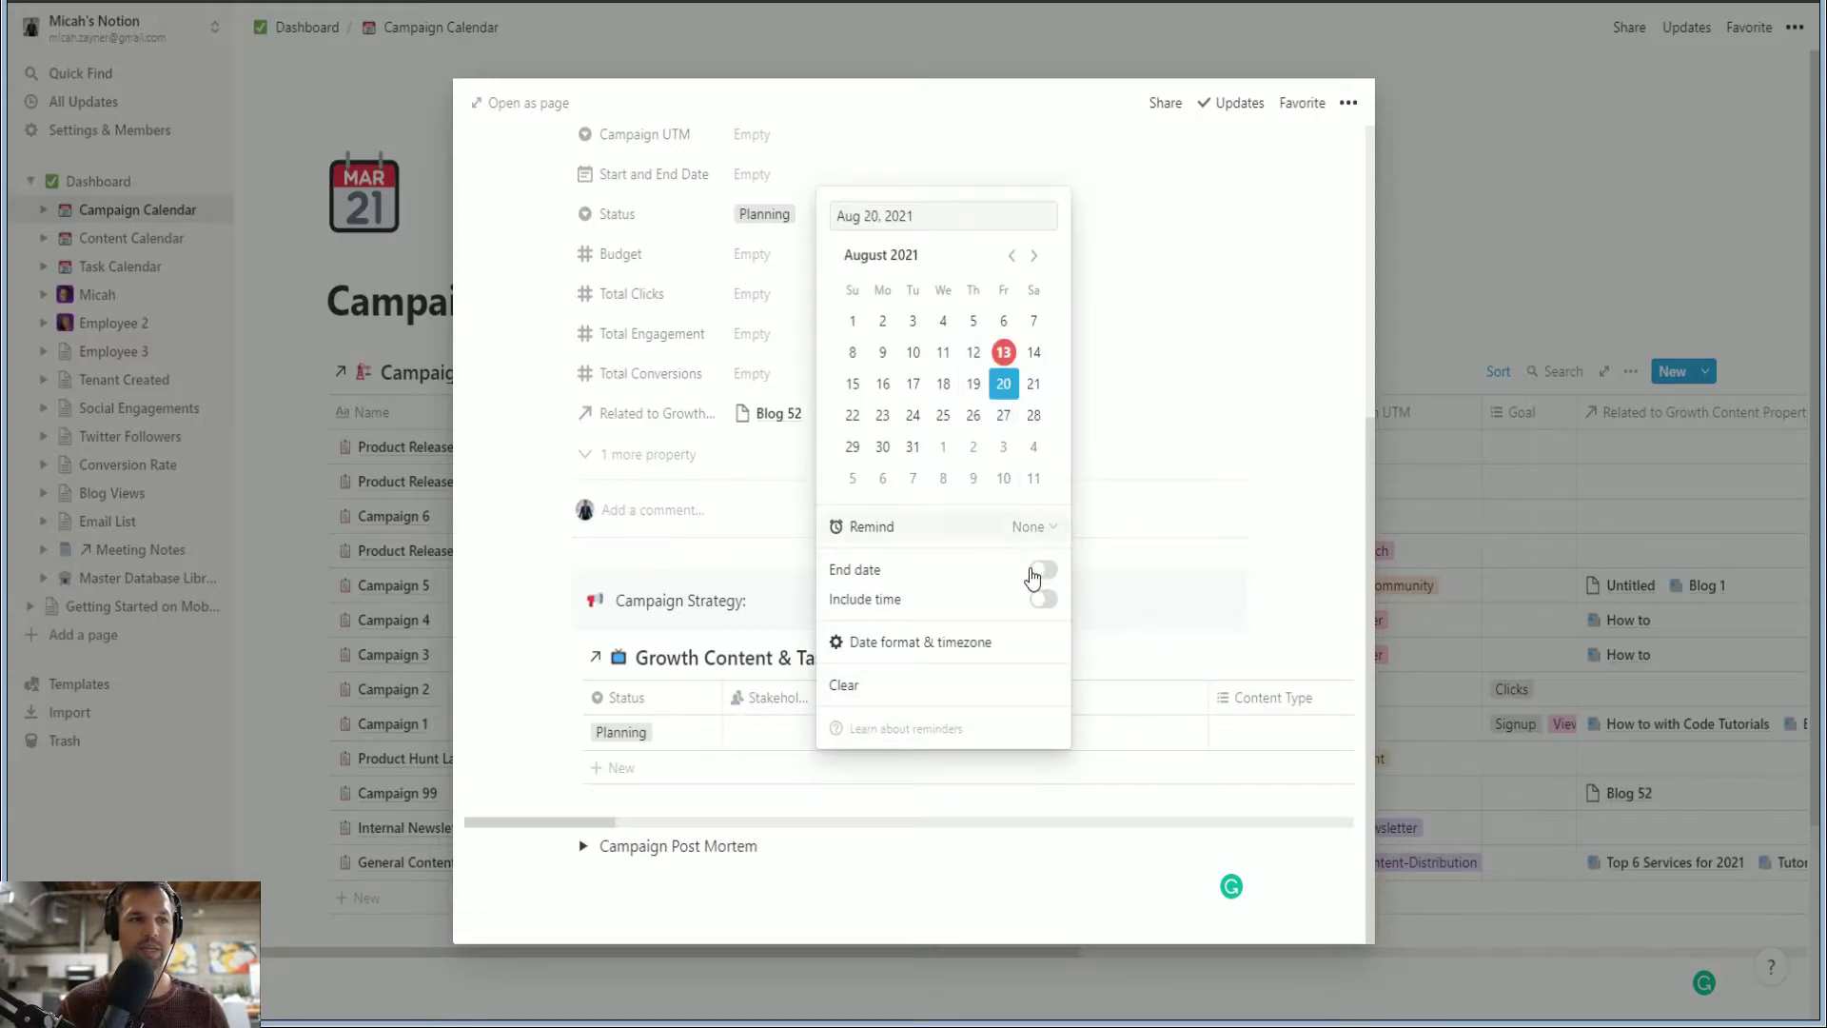
click(1297, 548)
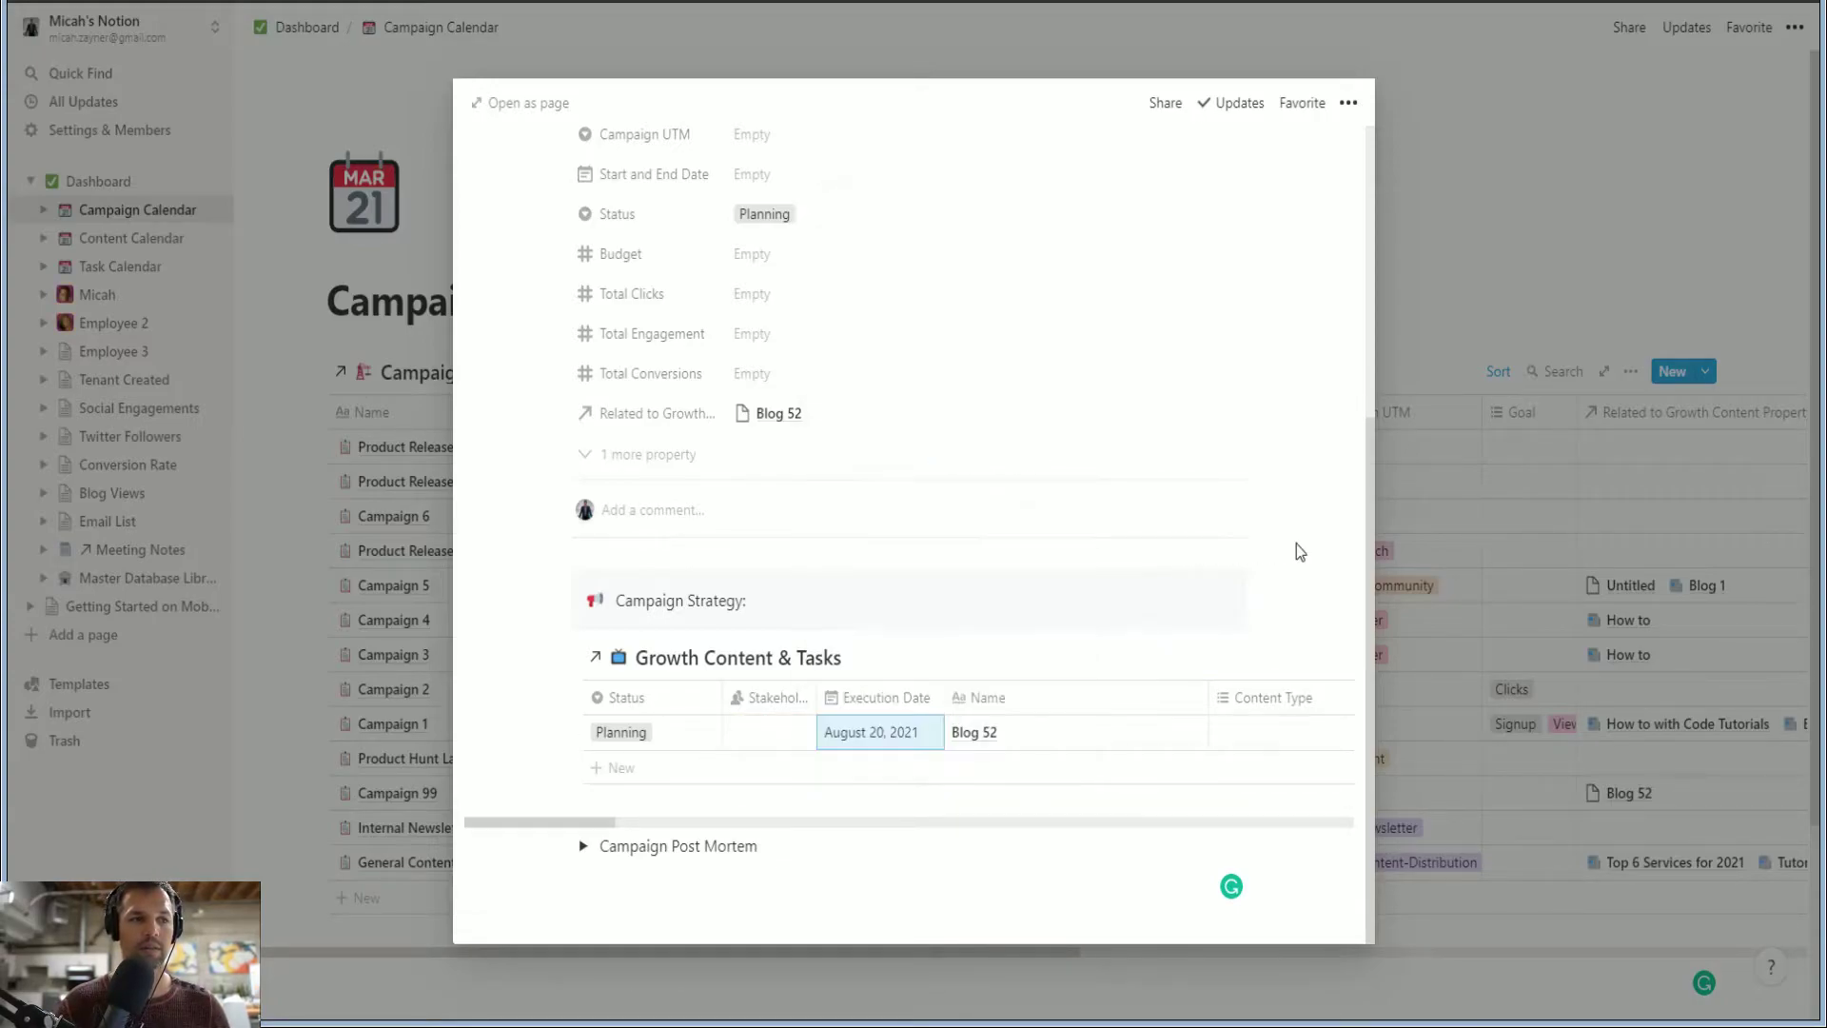
Tag Blog 52's Content Type as Blog, then remove the tag again
click(1268, 745)
click(1258, 282)
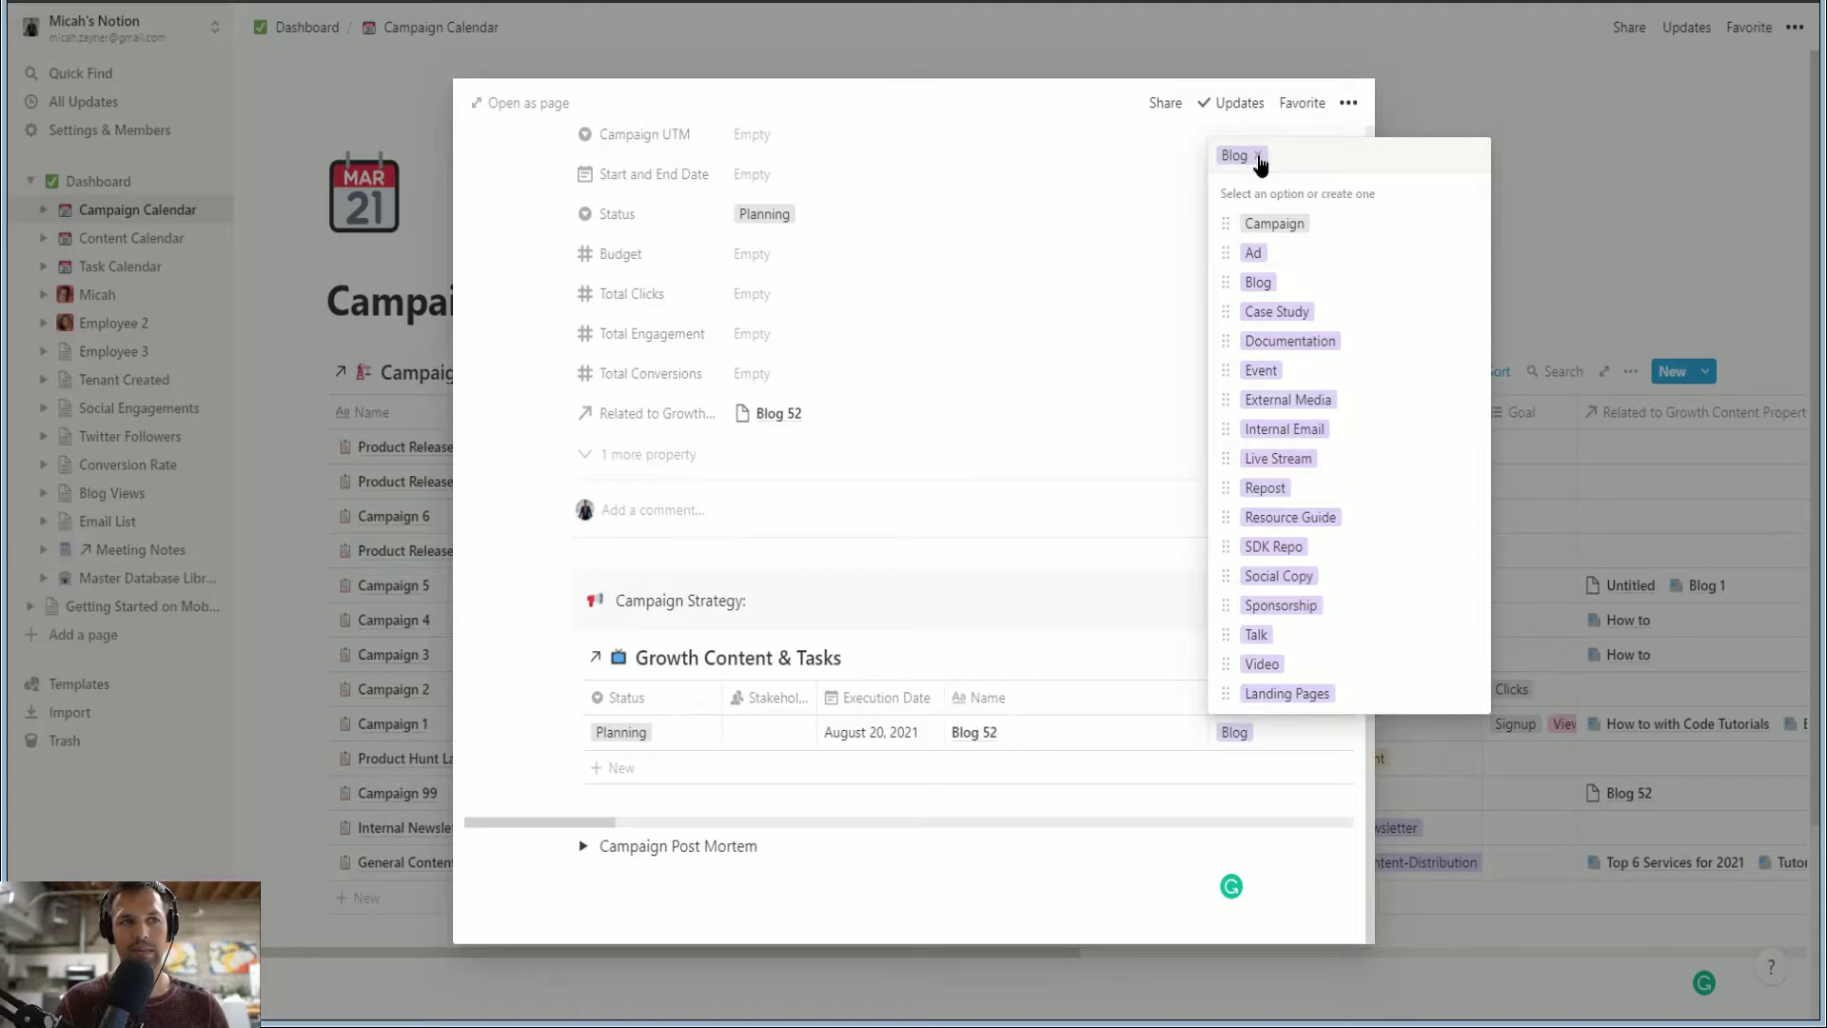
click(1259, 155)
key(Escape)
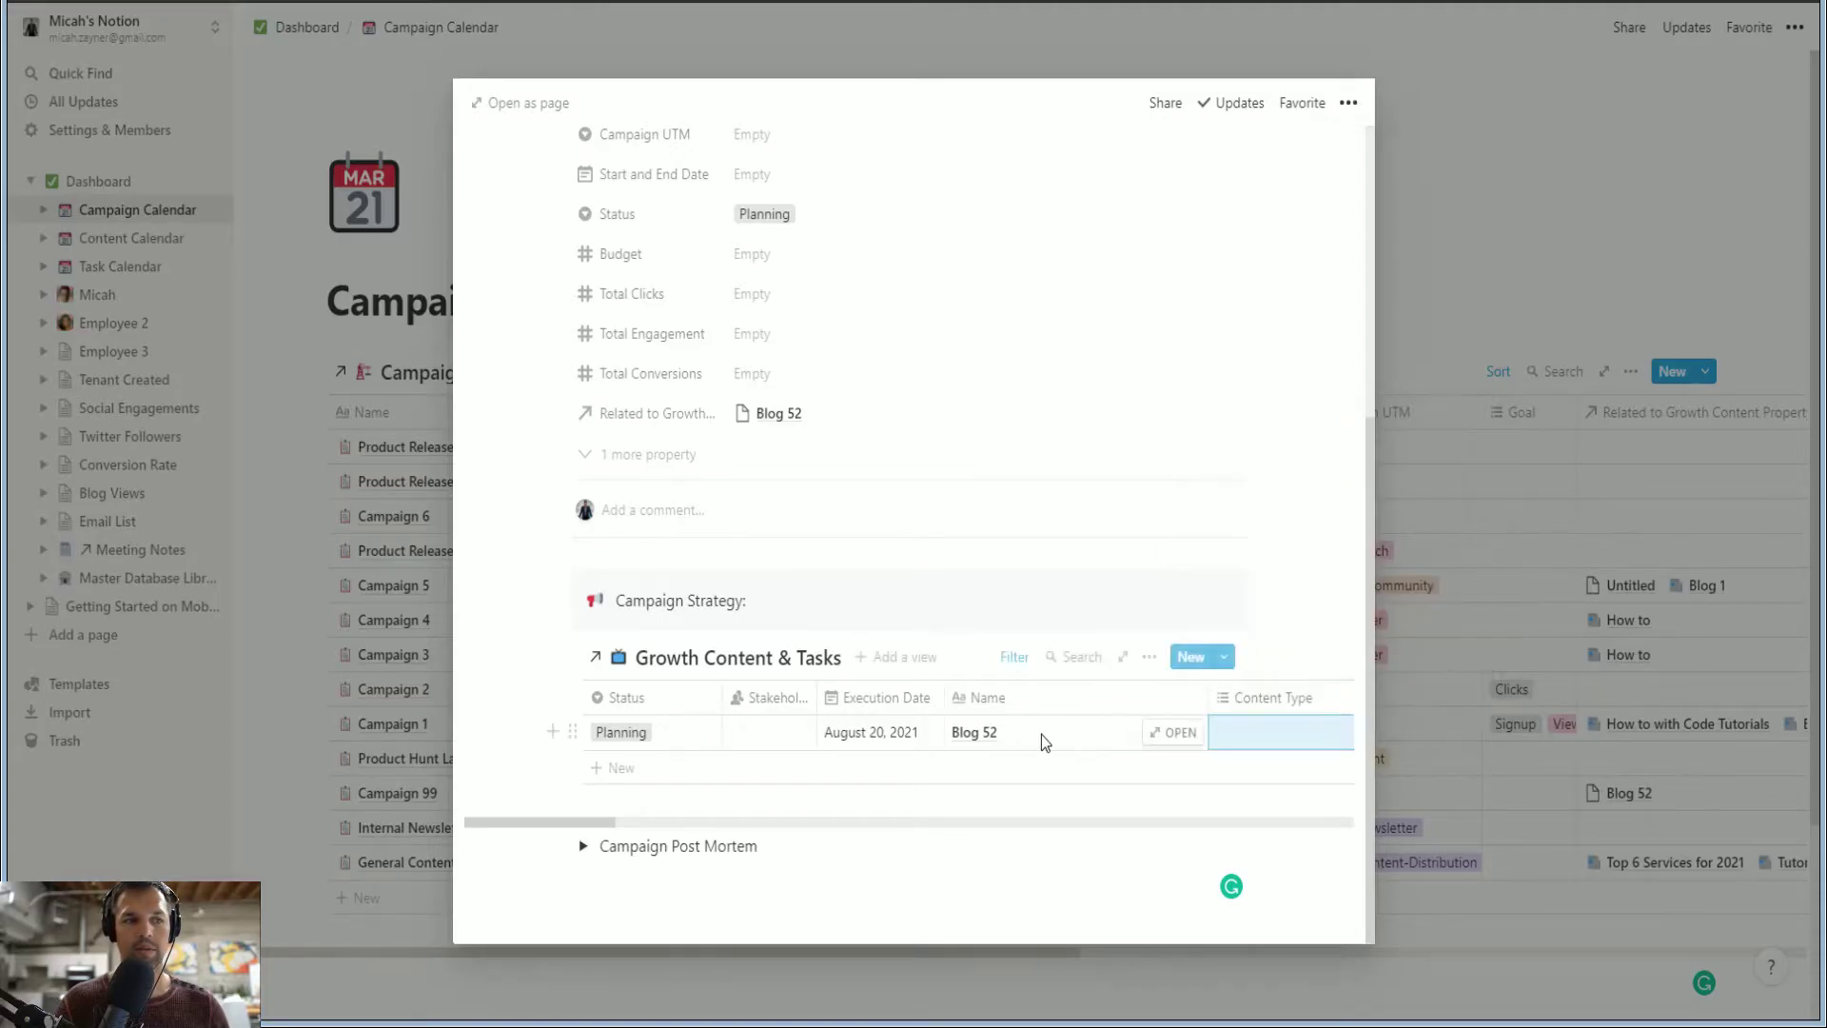
Open the Blog 52 page and apply the blog content and tasks template
click(1176, 732)
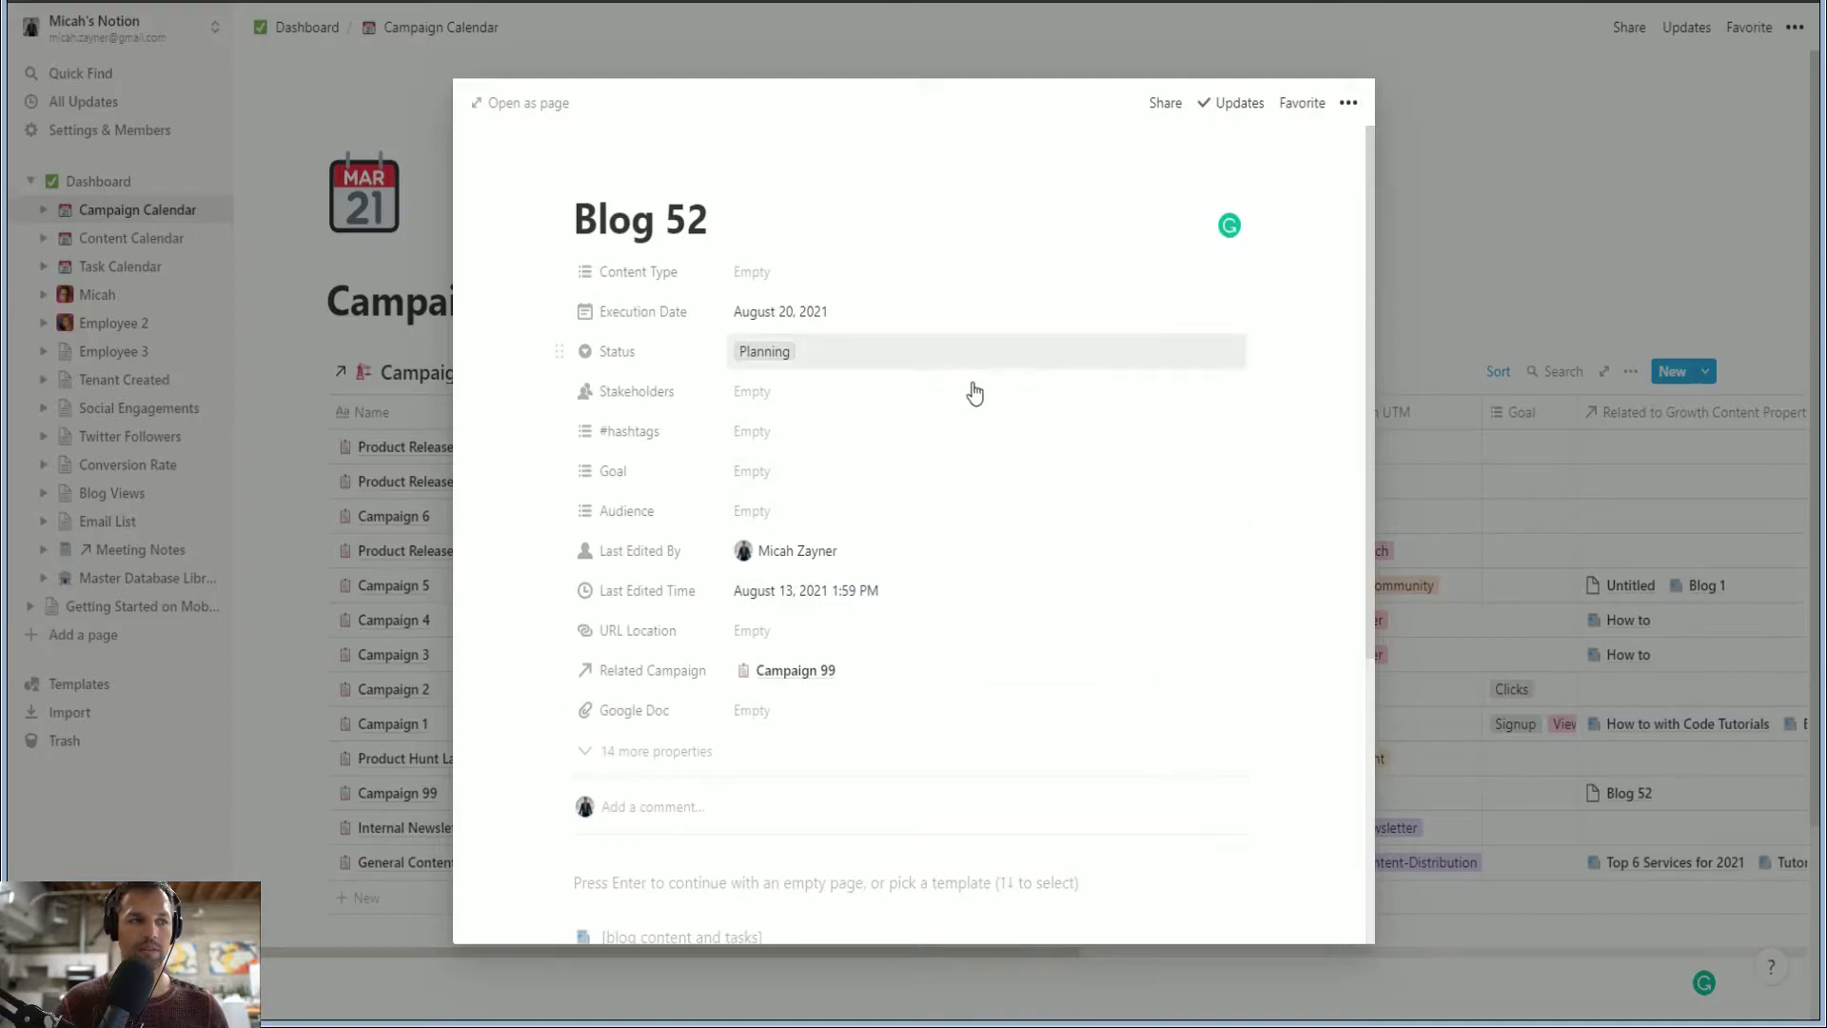
scroll(1045, 497, down, 2)
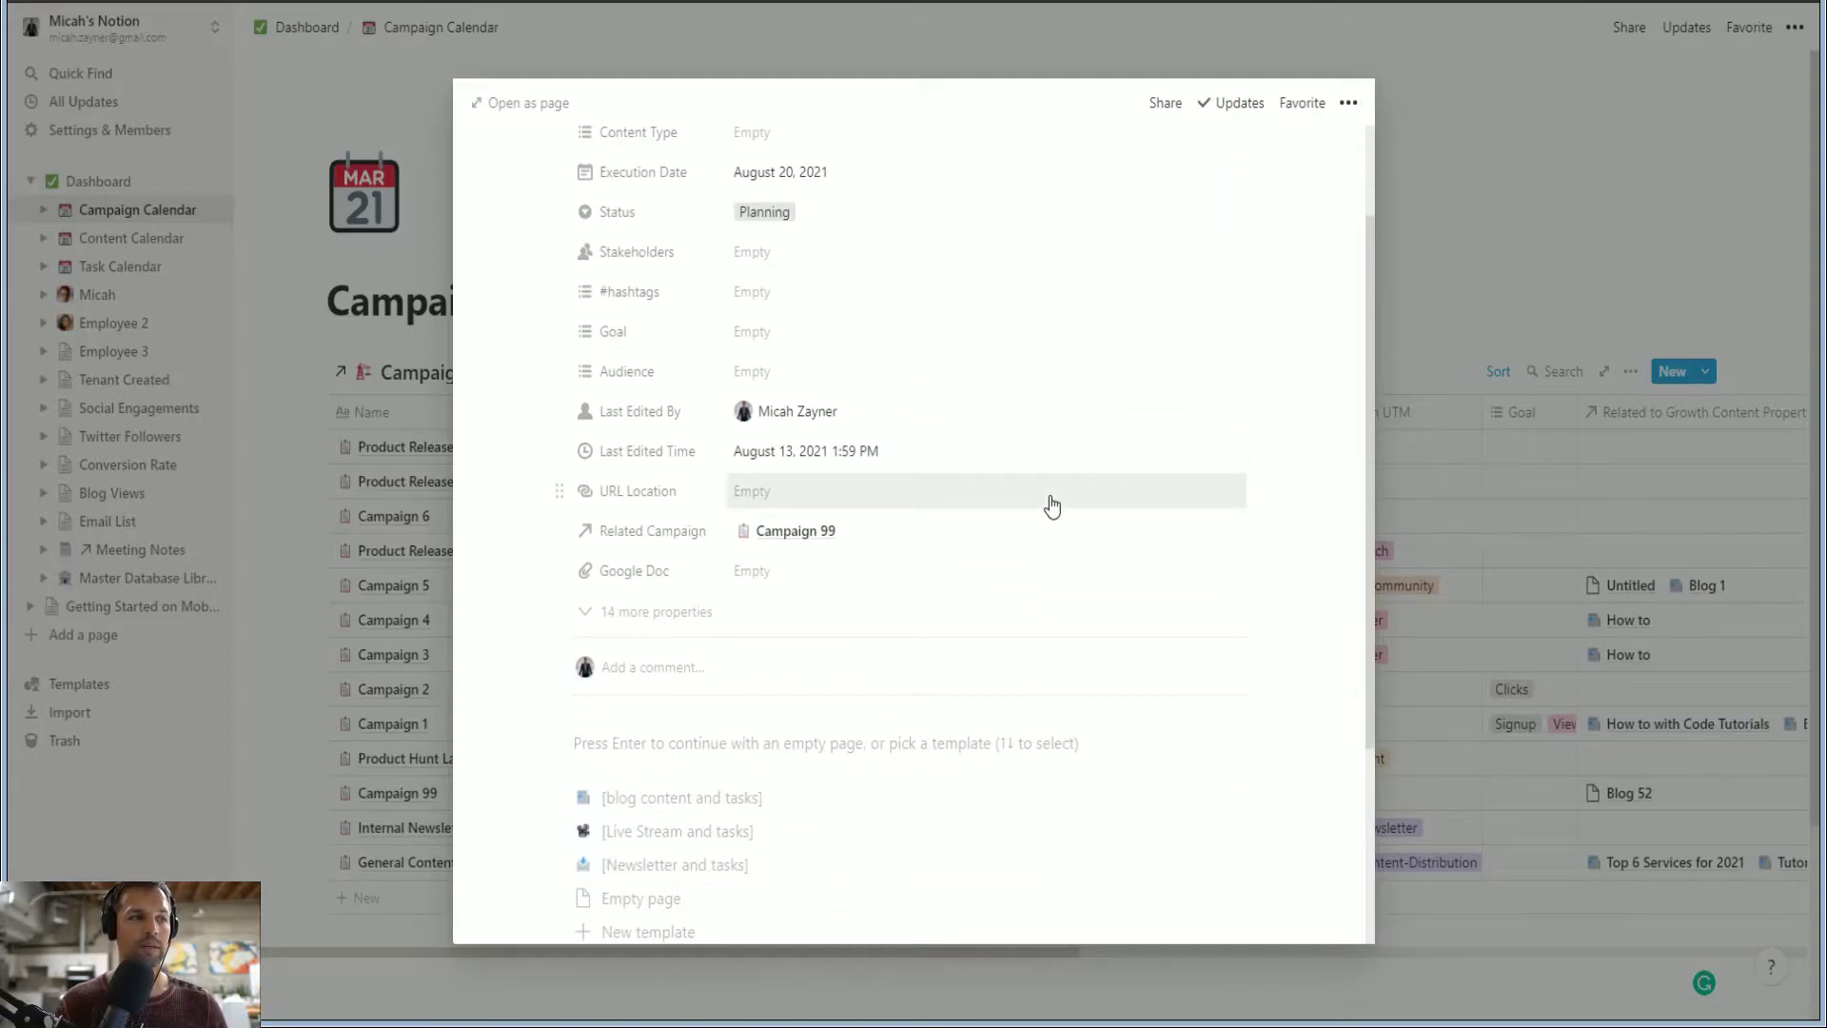
scroll(1050, 505, down, 2)
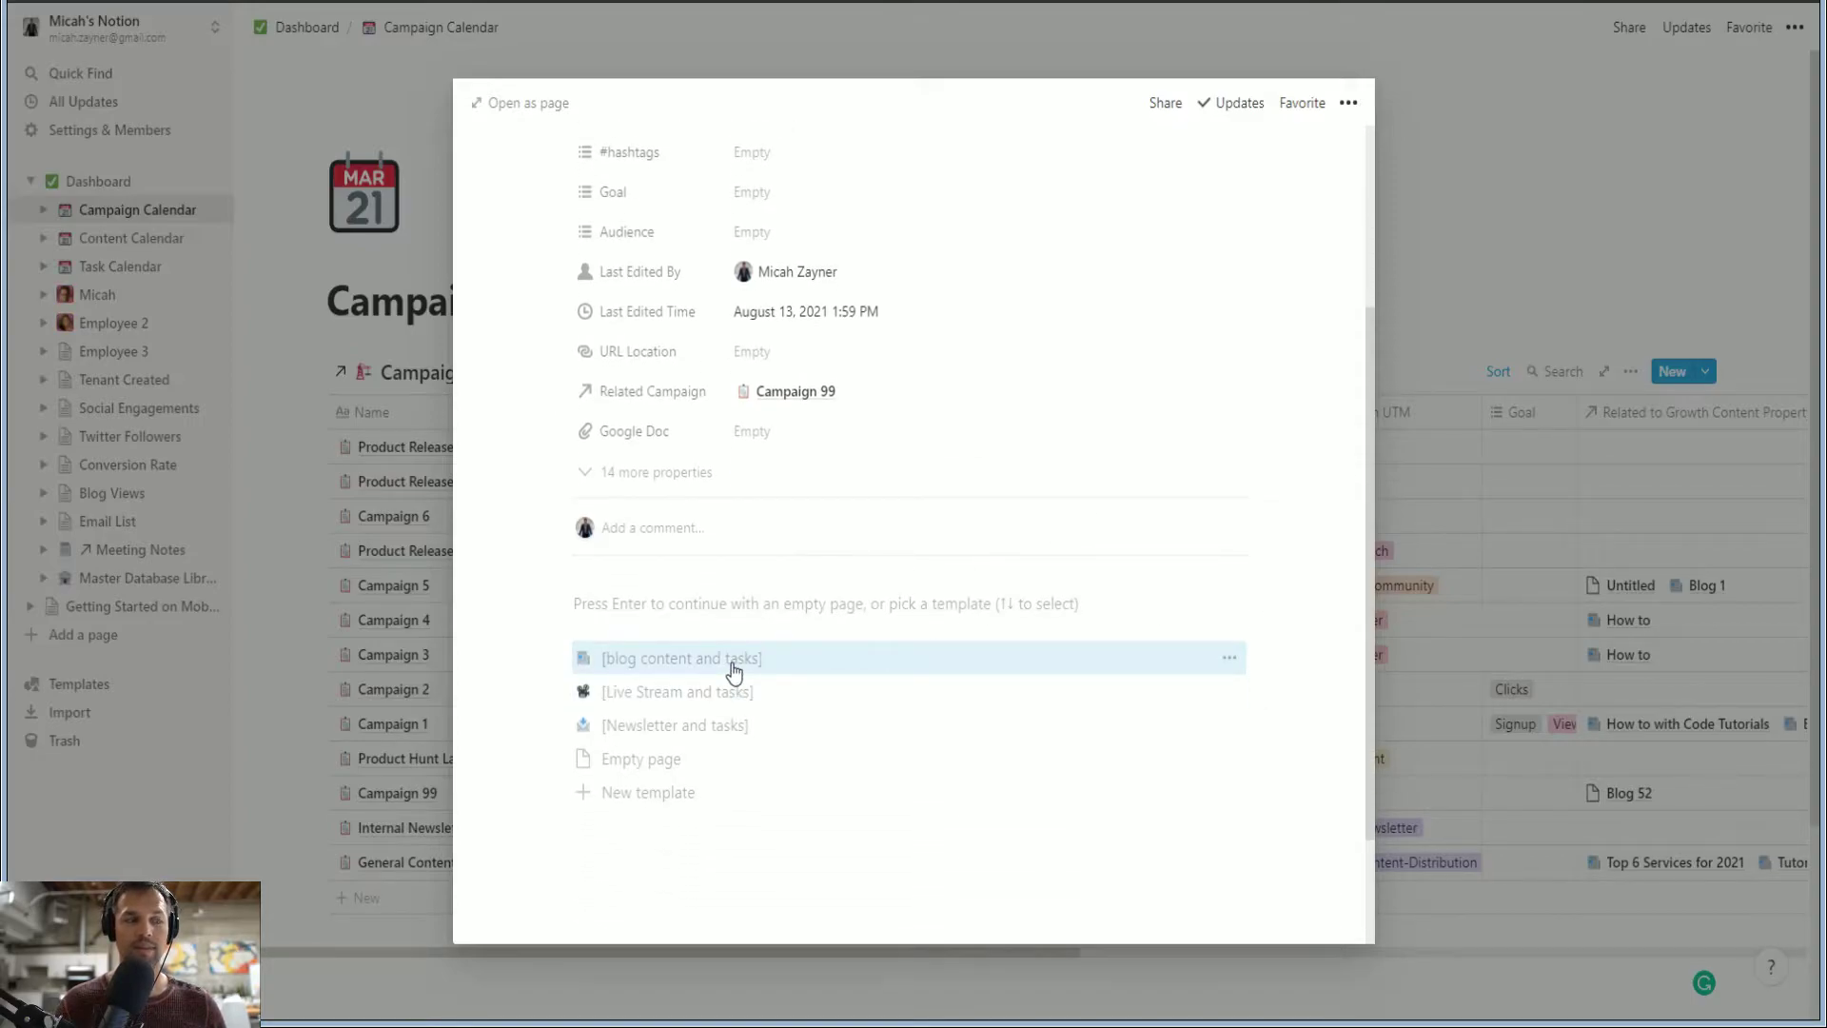
click(736, 666)
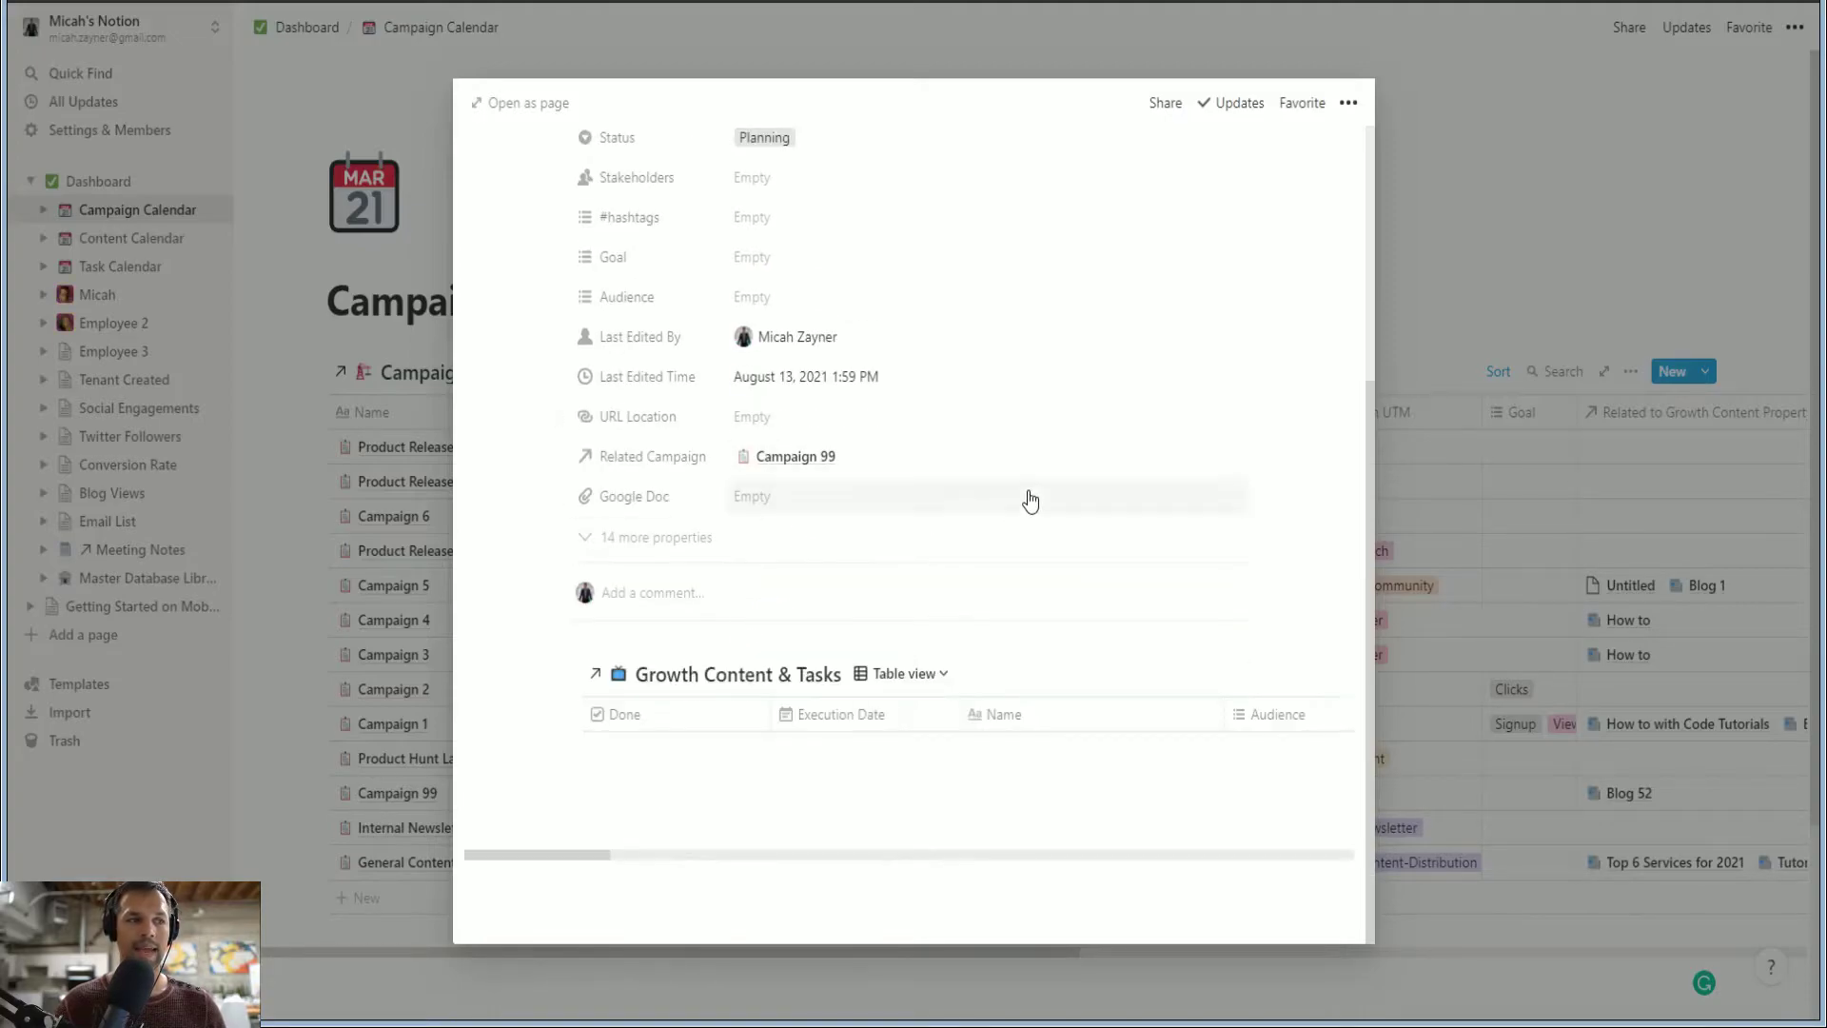
Set Blog 52's Content Type property to Blog
scroll(1003, 510, up, 4)
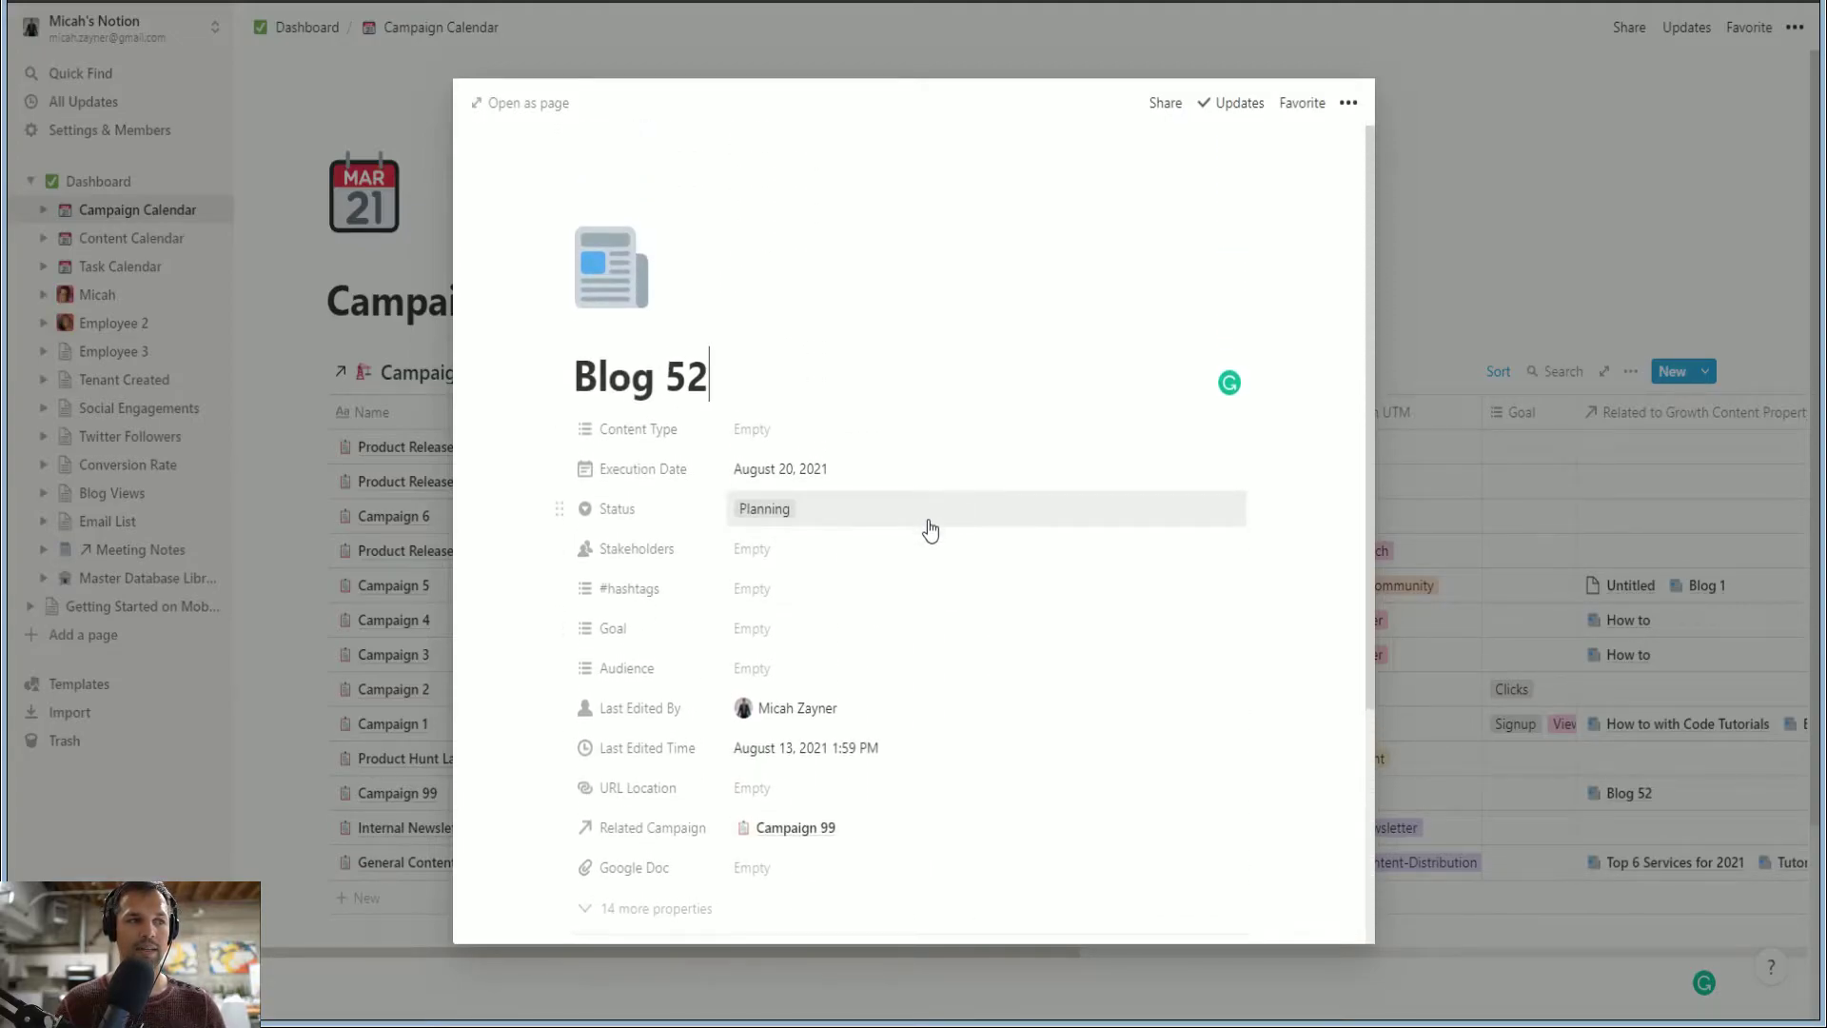
scroll(930, 530, down, 2)
scroll(930, 524, down, 2)
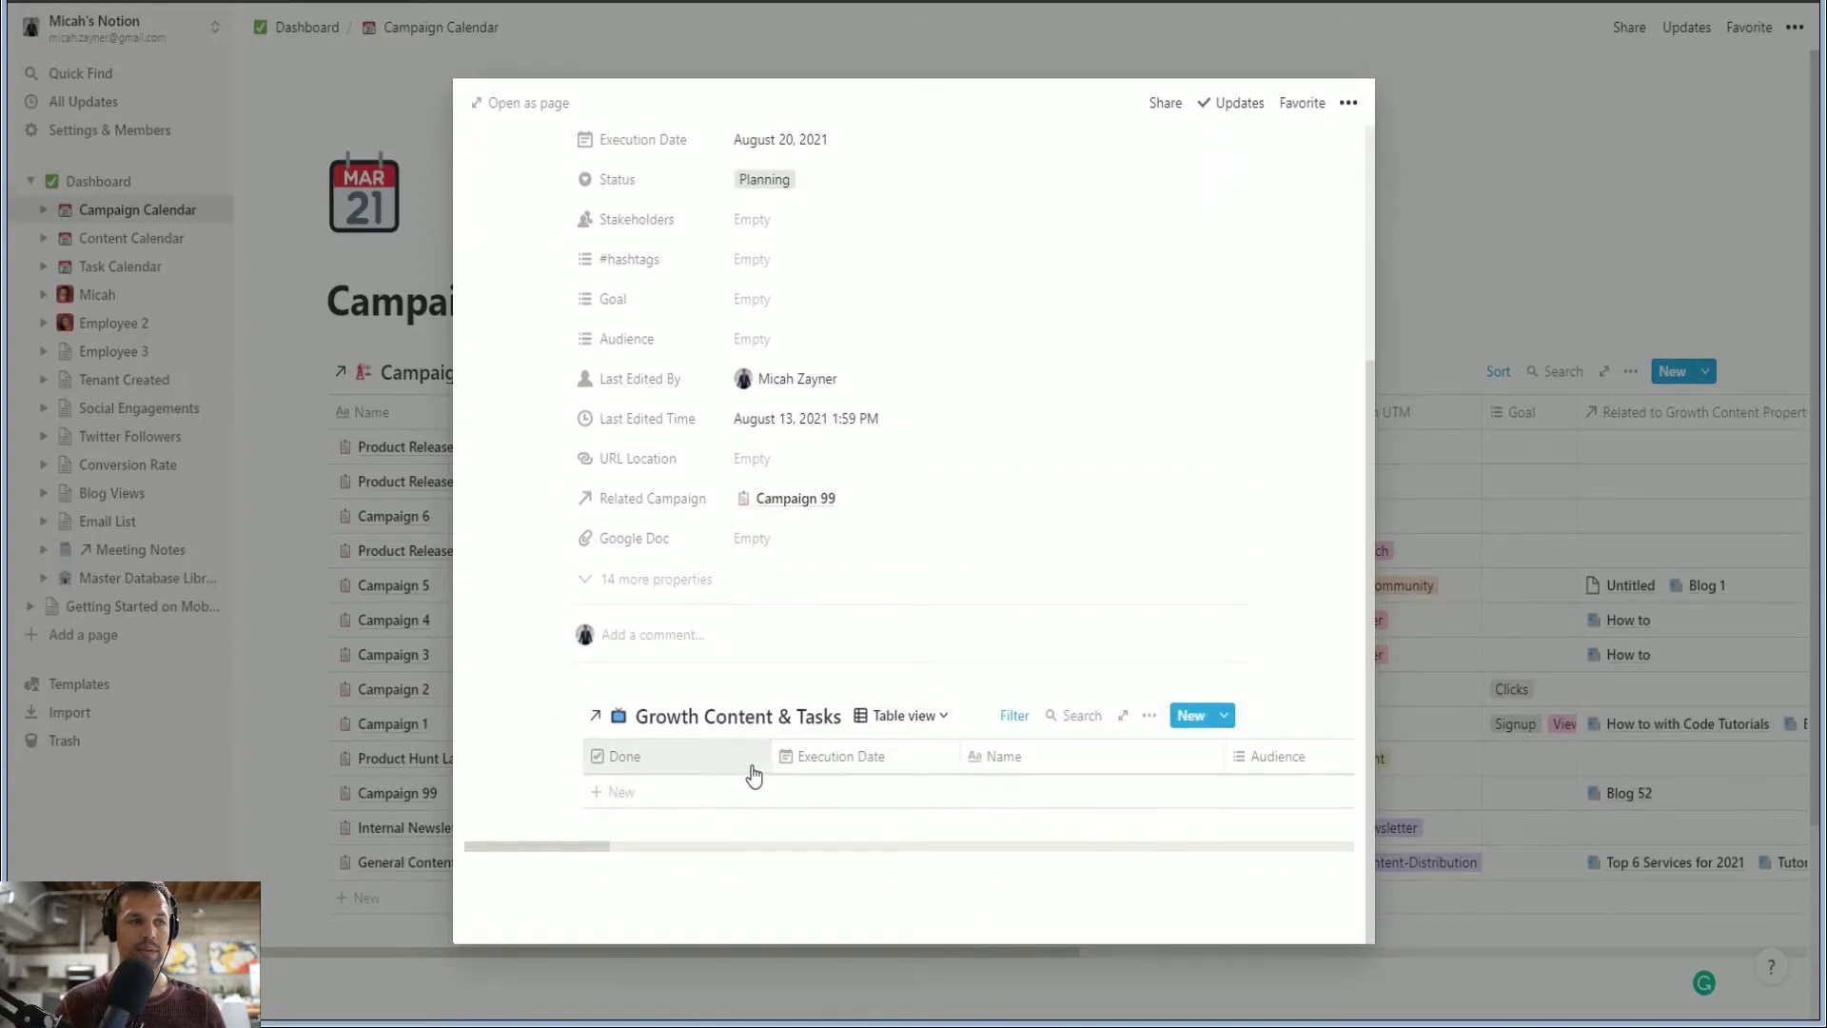
scroll(978, 514, up, 4)
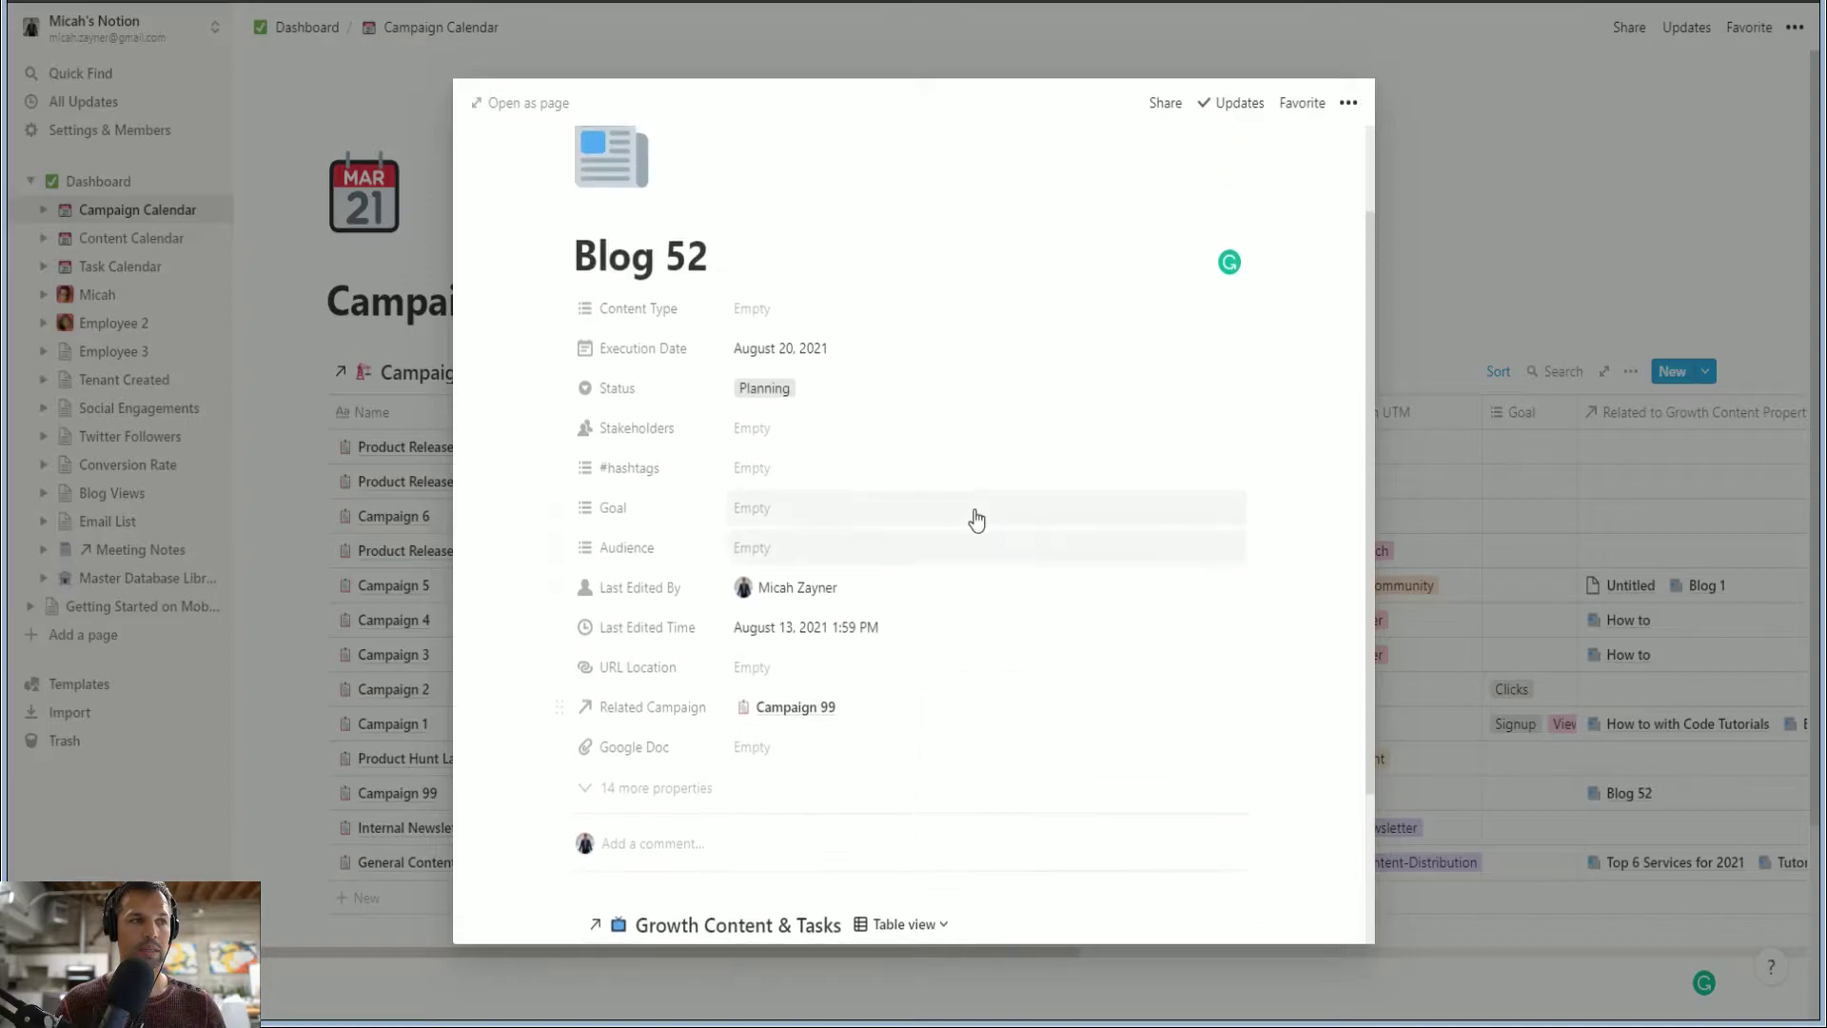
click(762, 441)
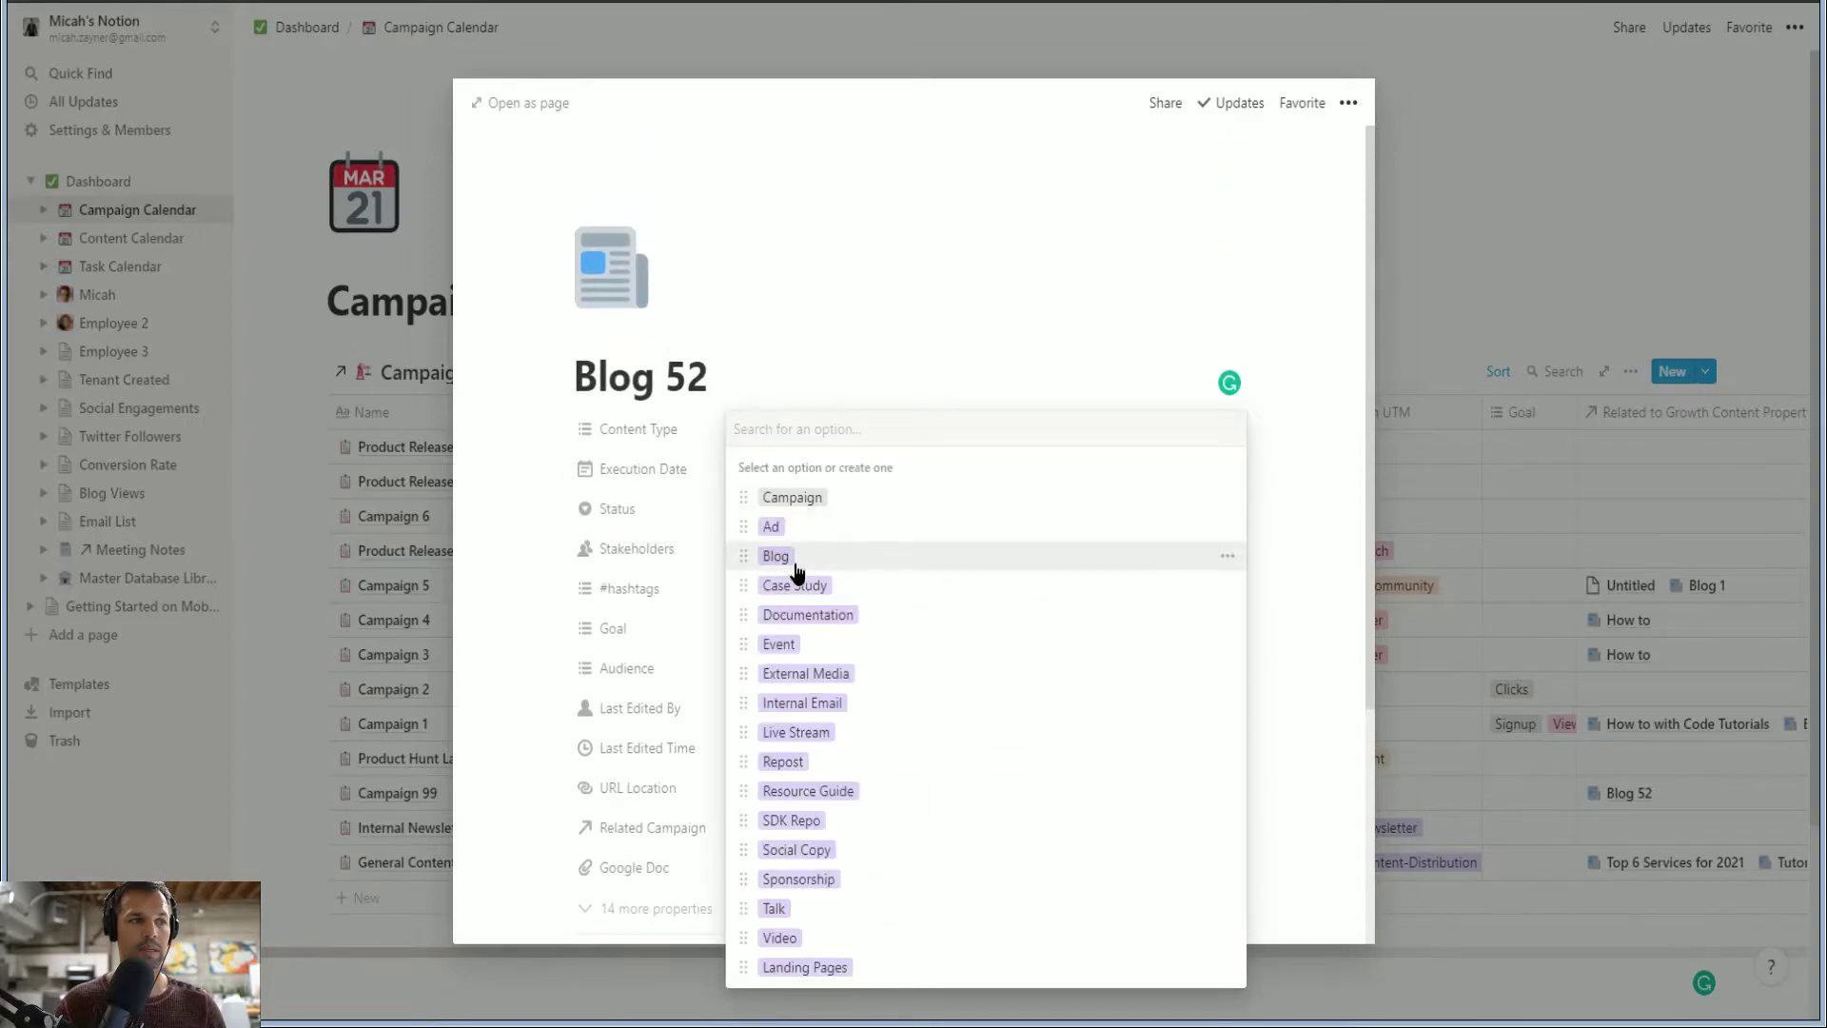
click(798, 569)
click(888, 342)
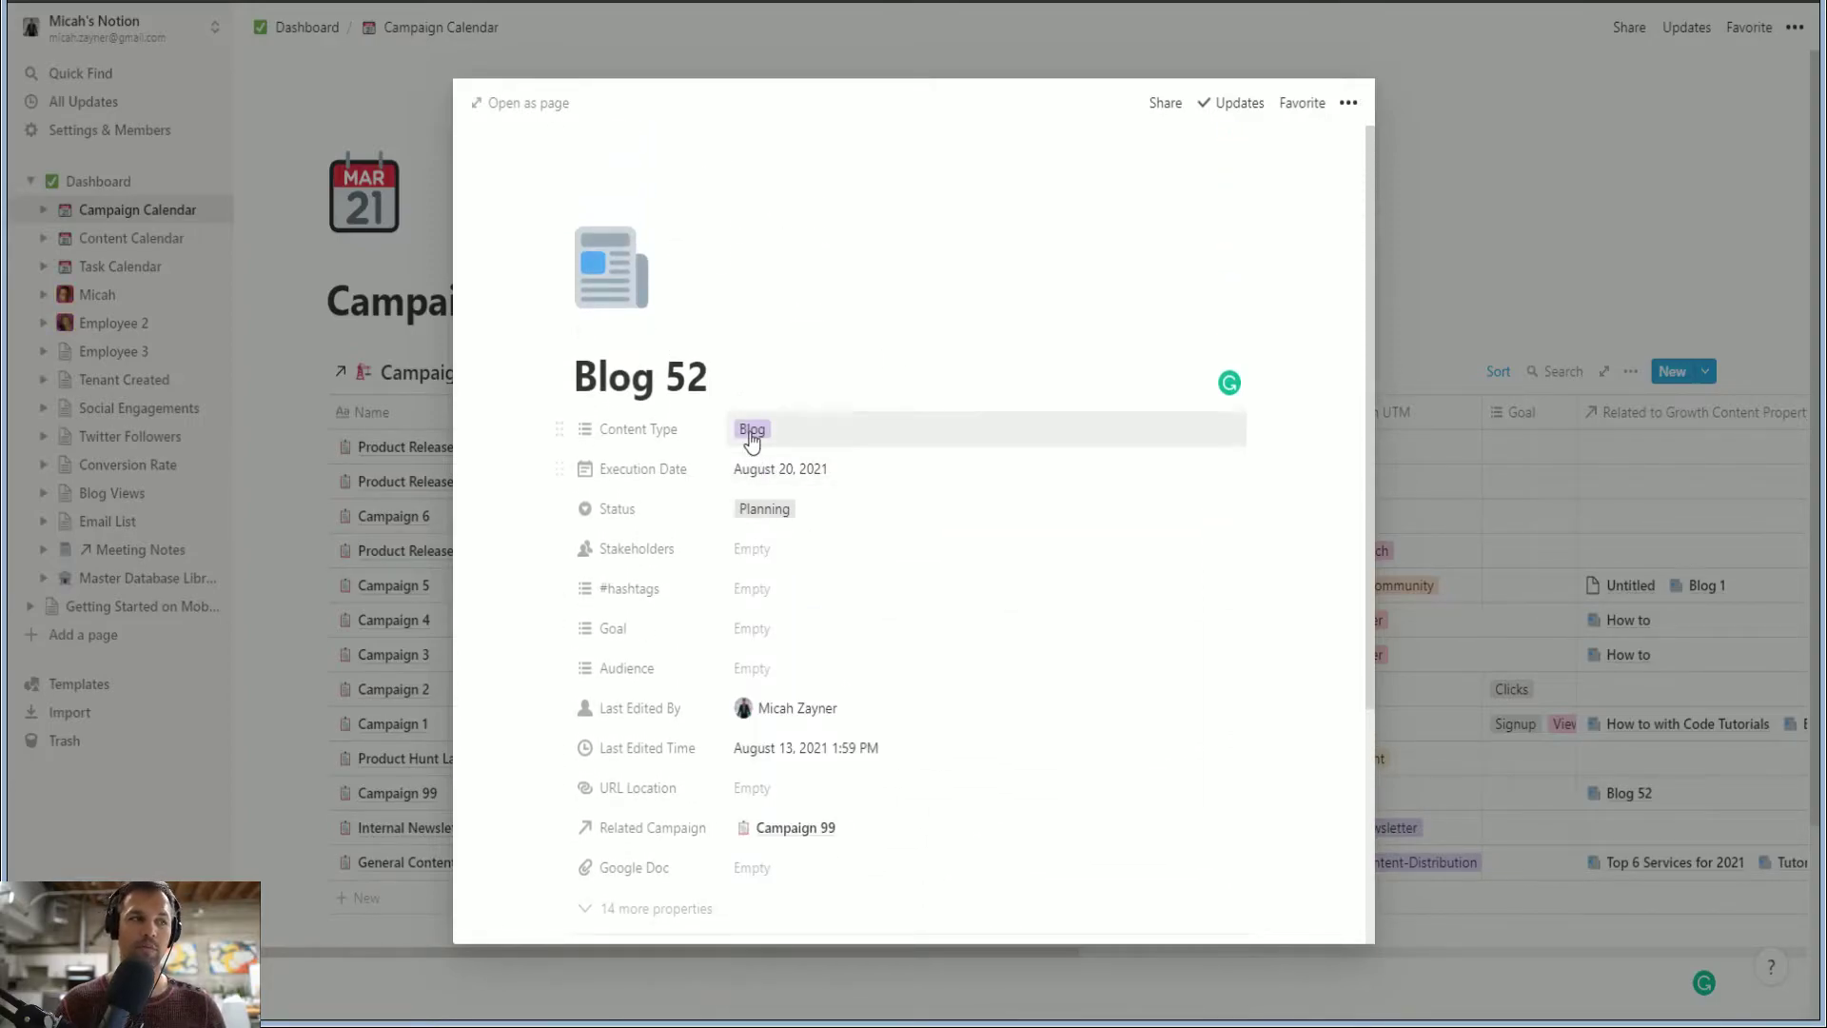
scroll(983, 583, down, 4)
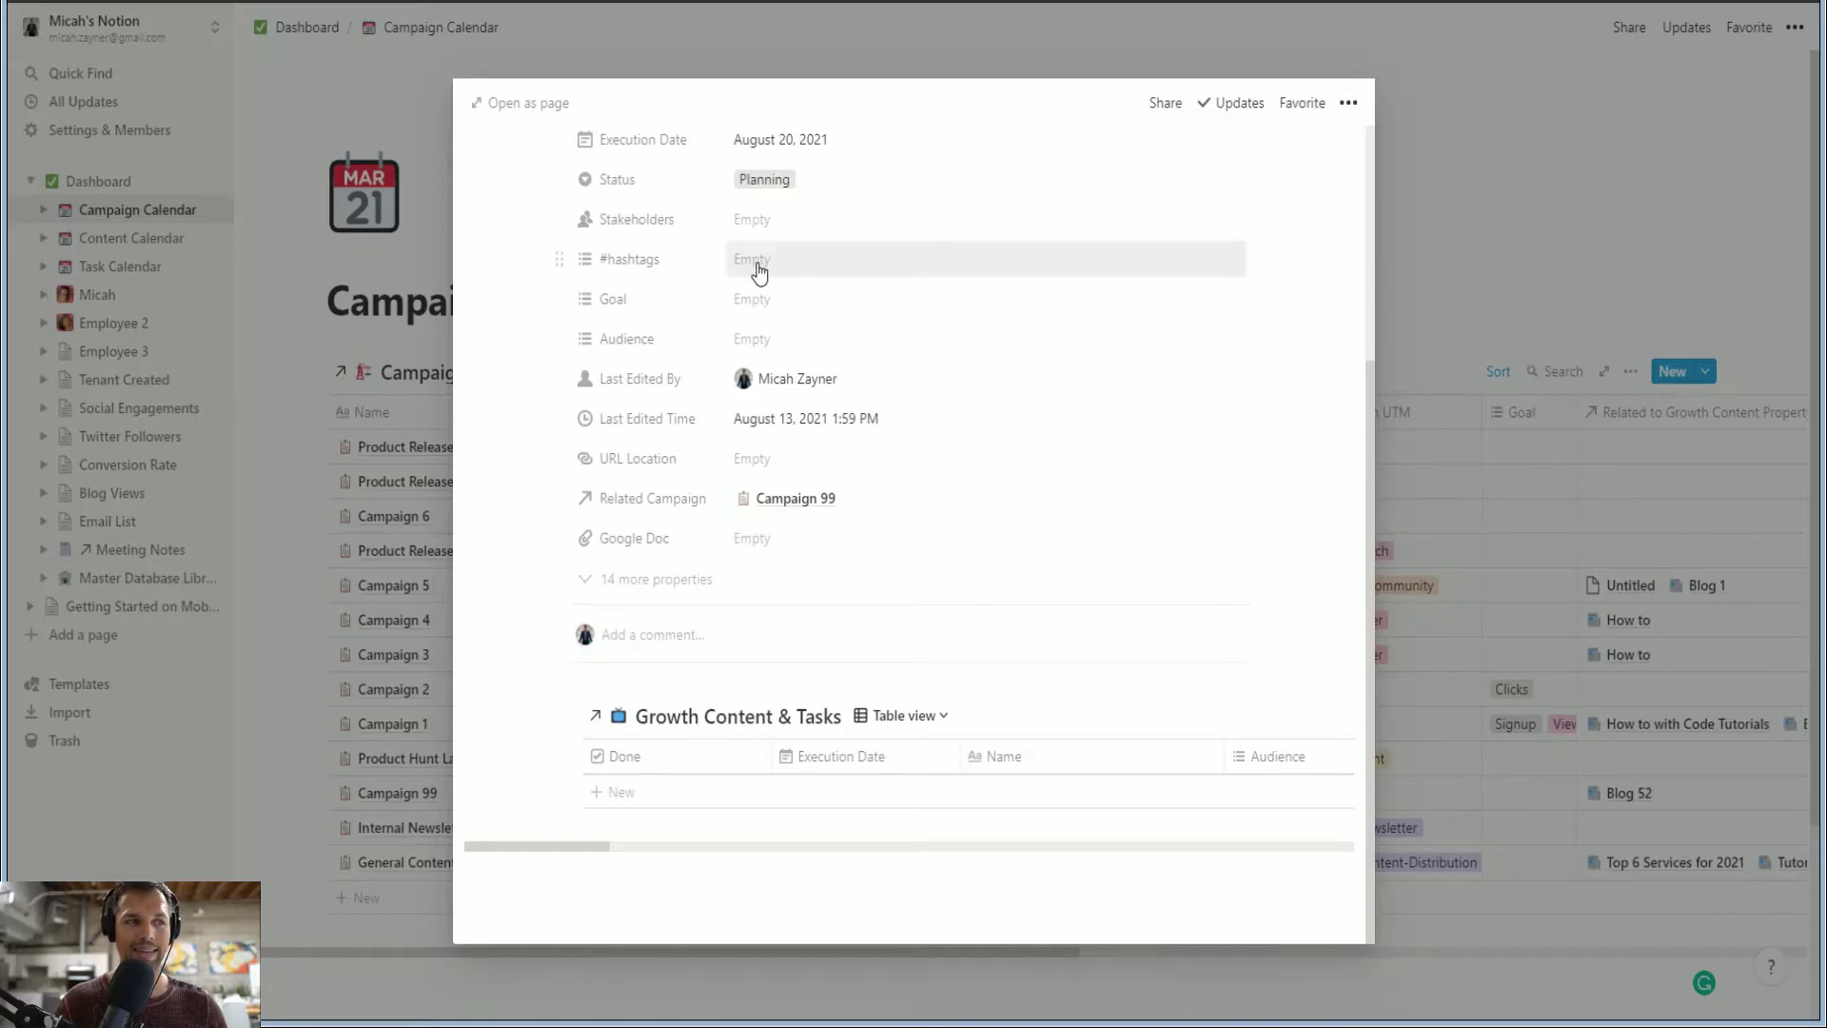
scroll(758, 269, up, 2)
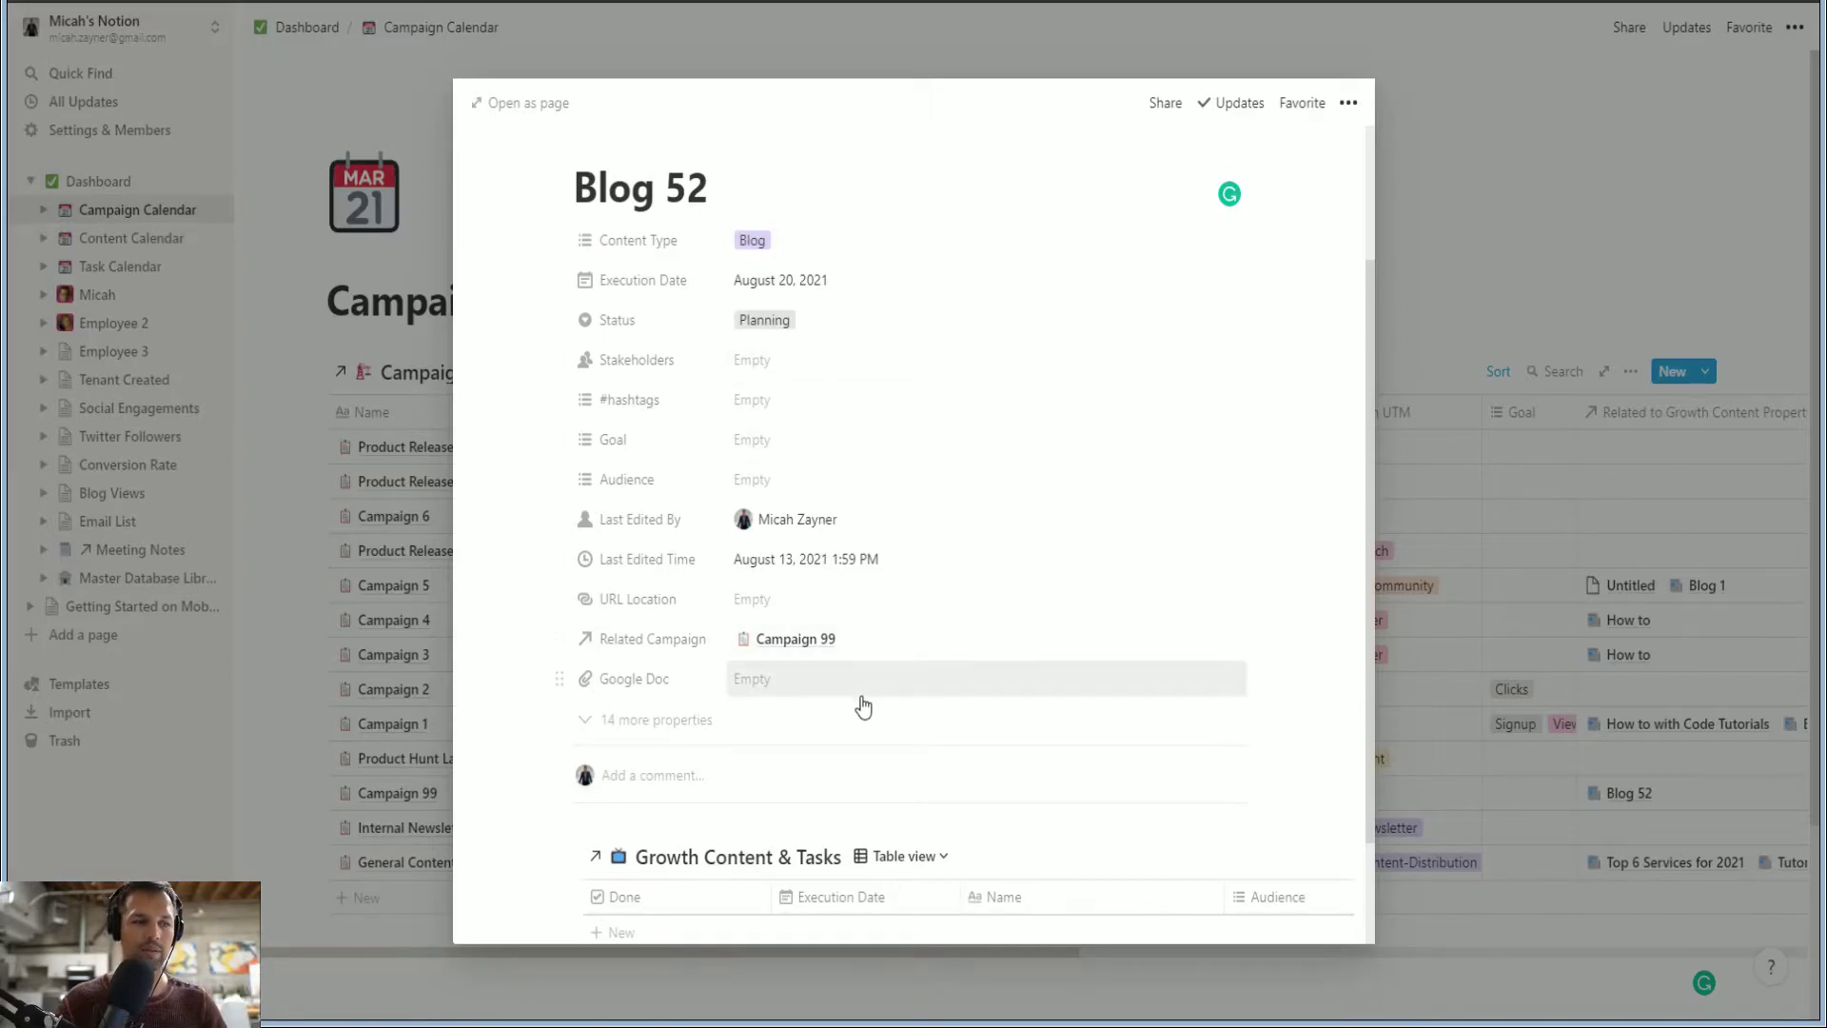
Add tasks 'Post to social' and 'Make final edits and publish on contentful' to the table
scroll(852, 742, down, 2)
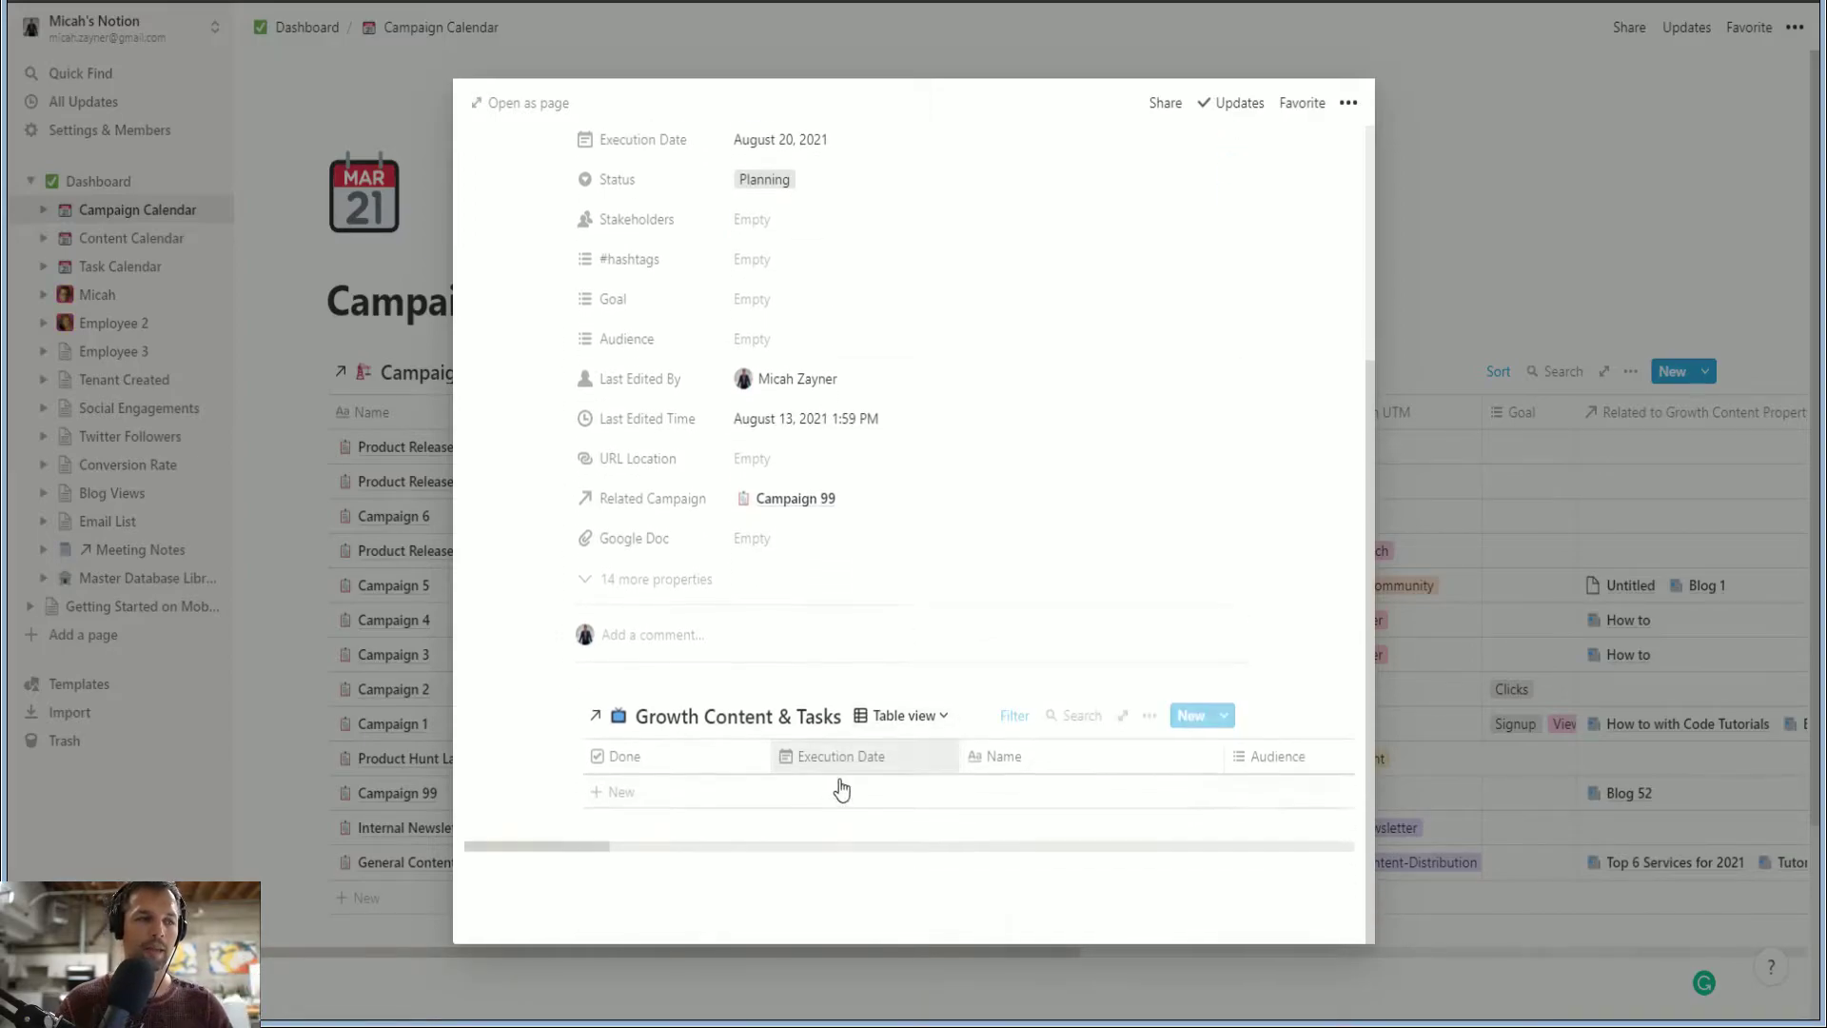
click(612, 796)
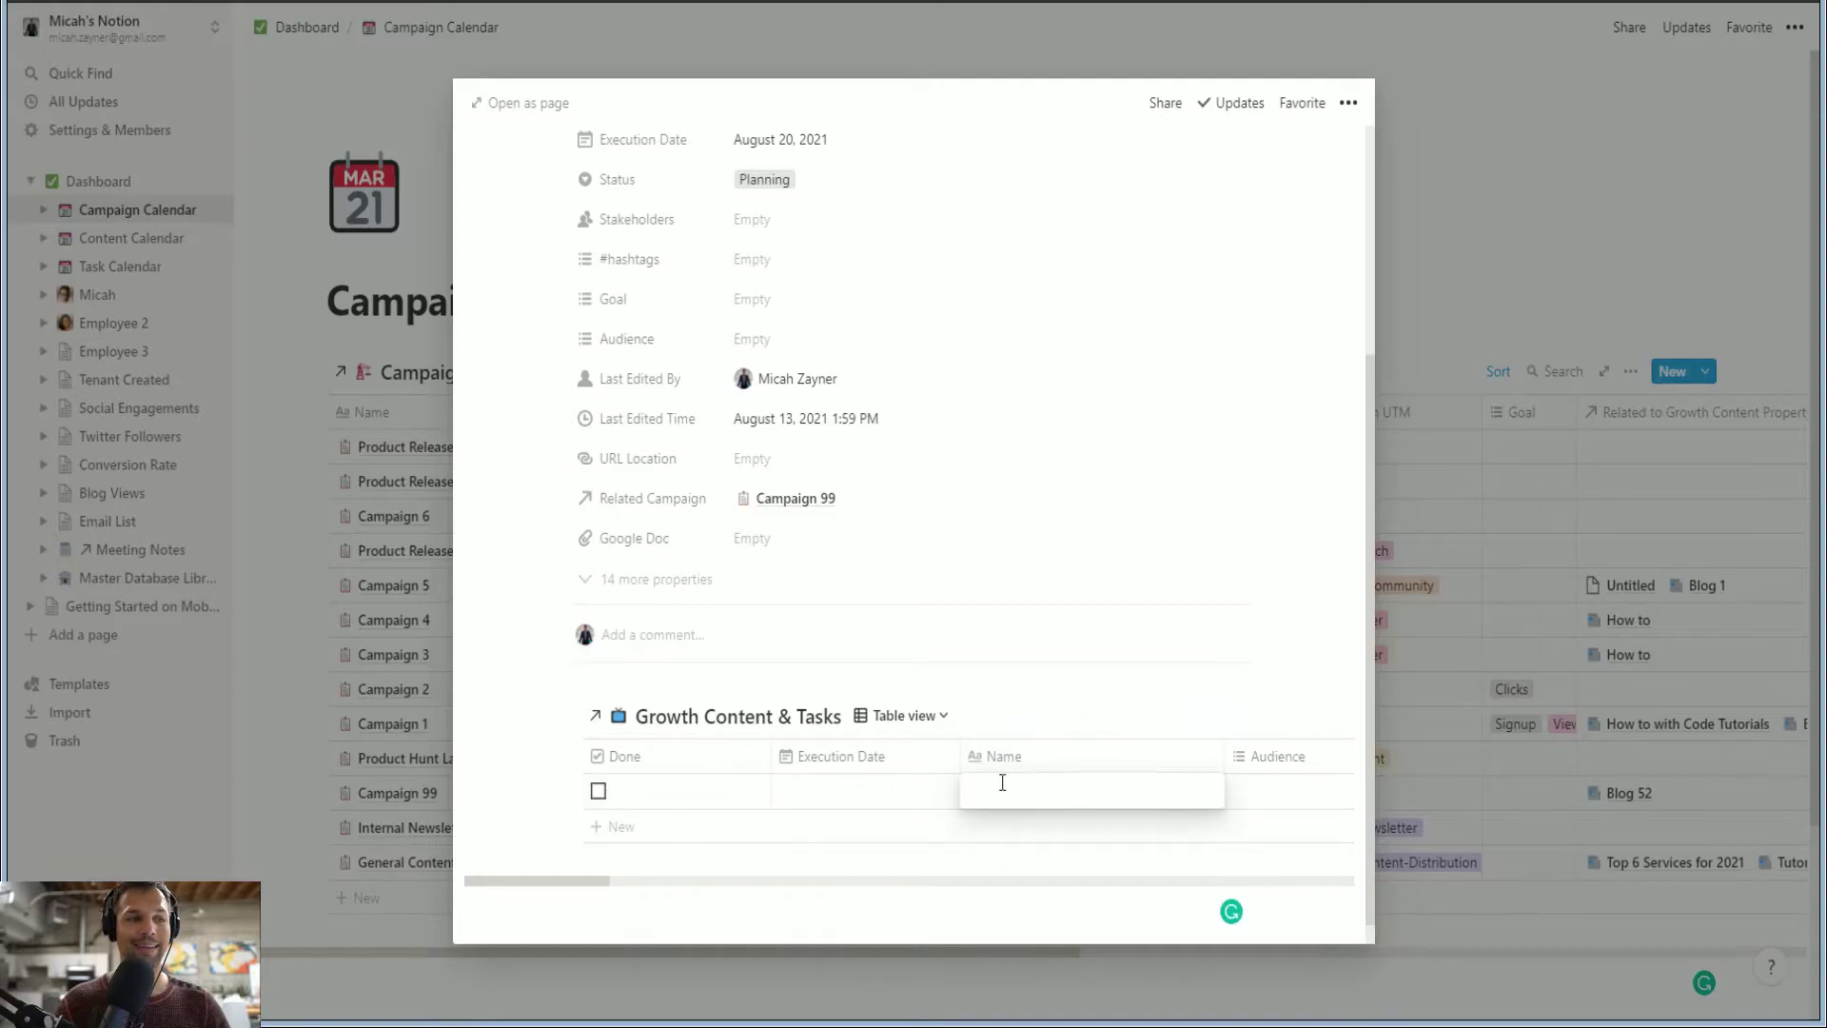
text(Po)
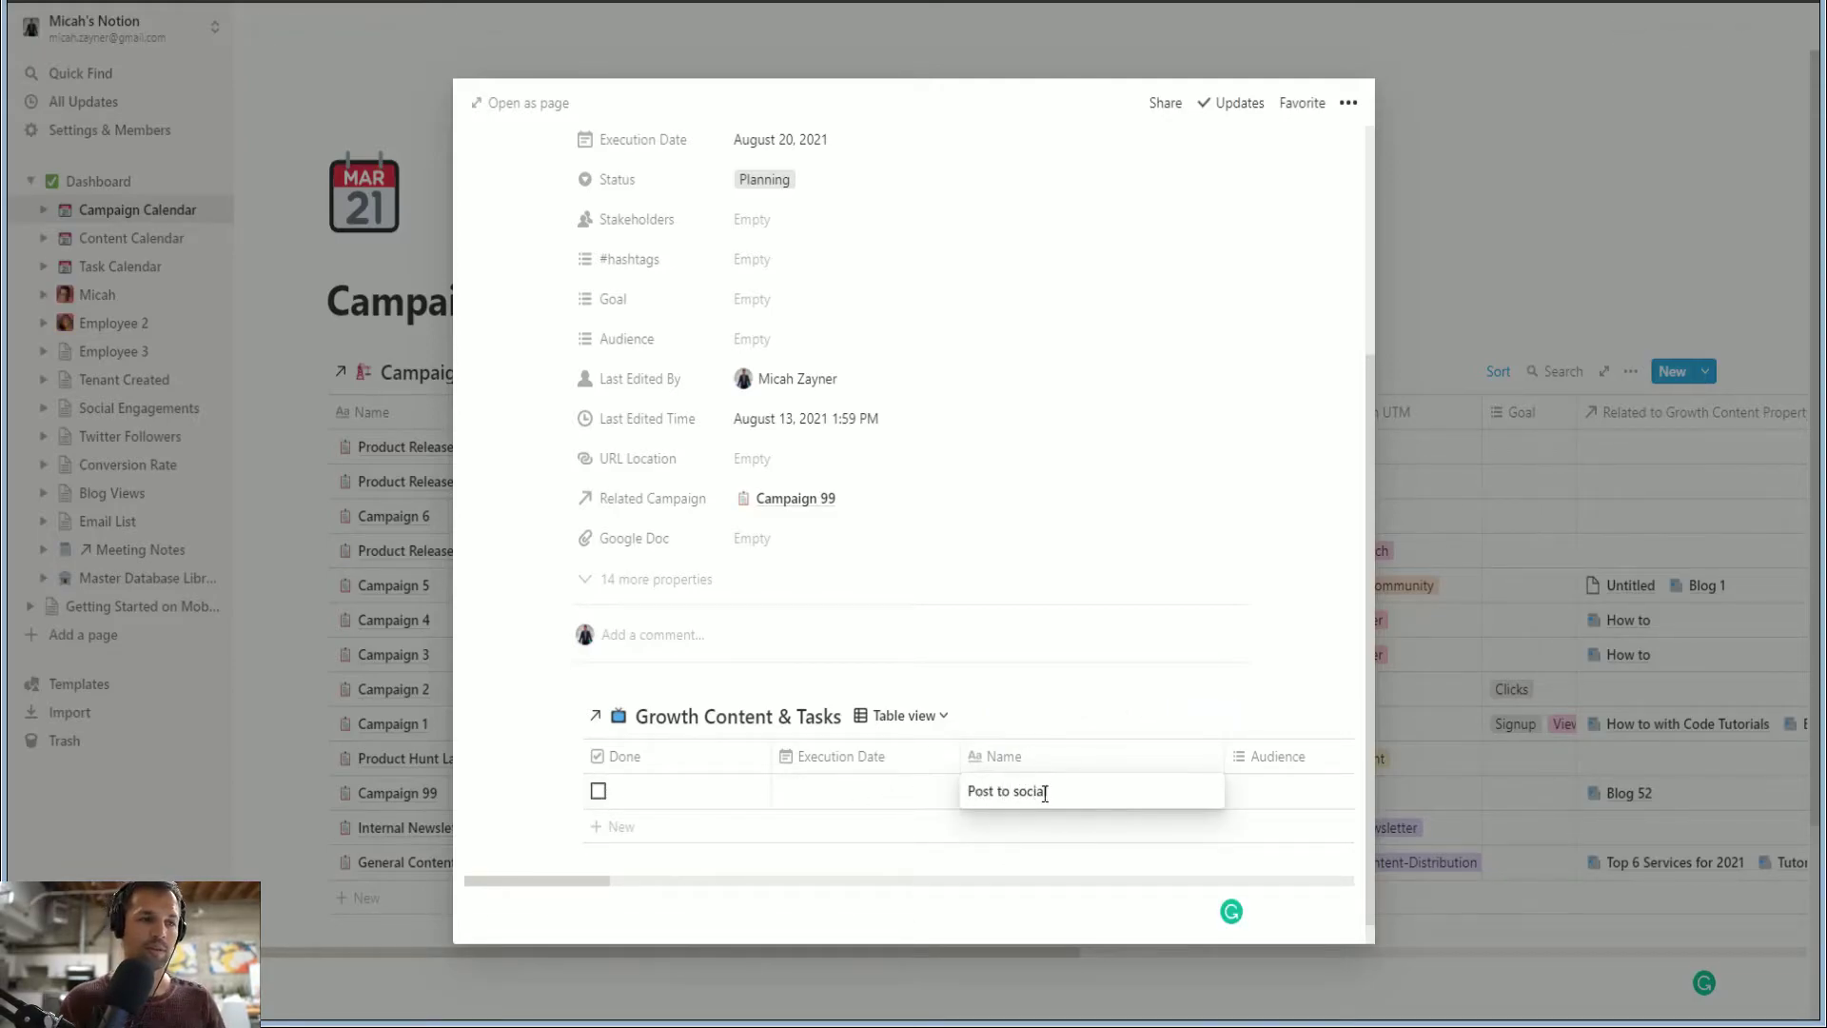
text(st to social)
click(612, 827)
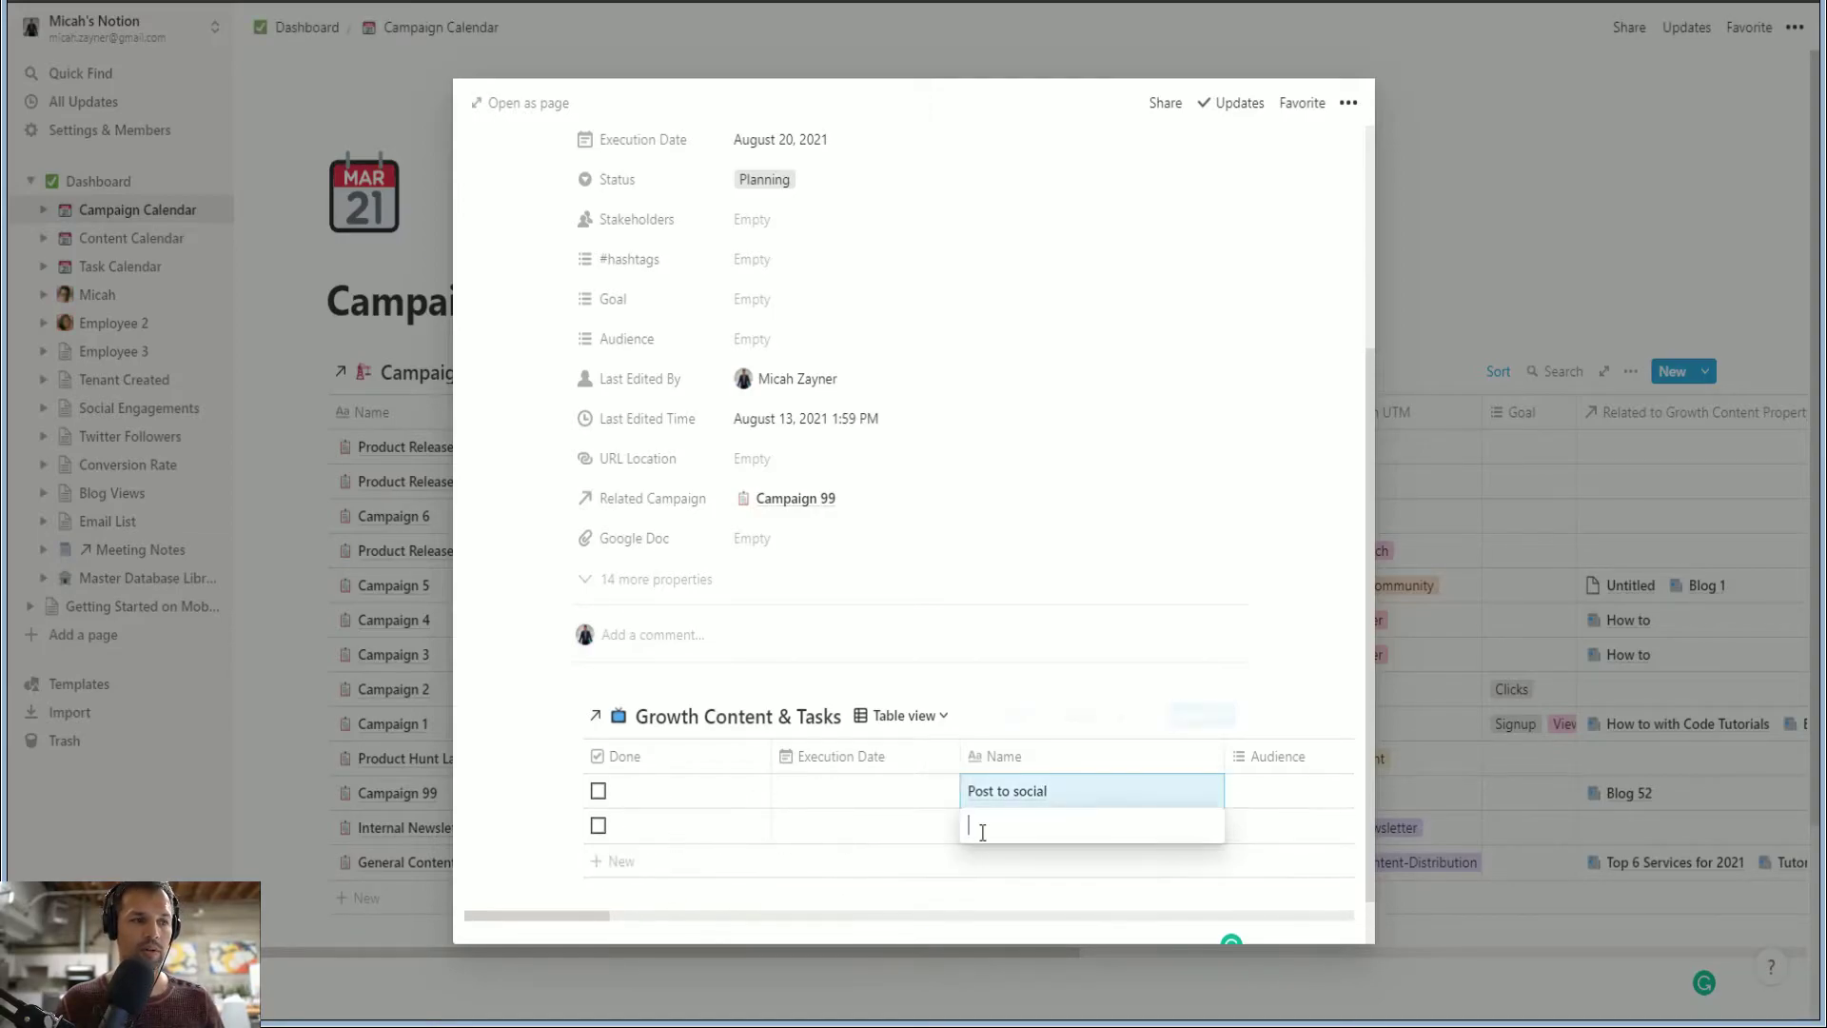
text(Make final edits and publ)
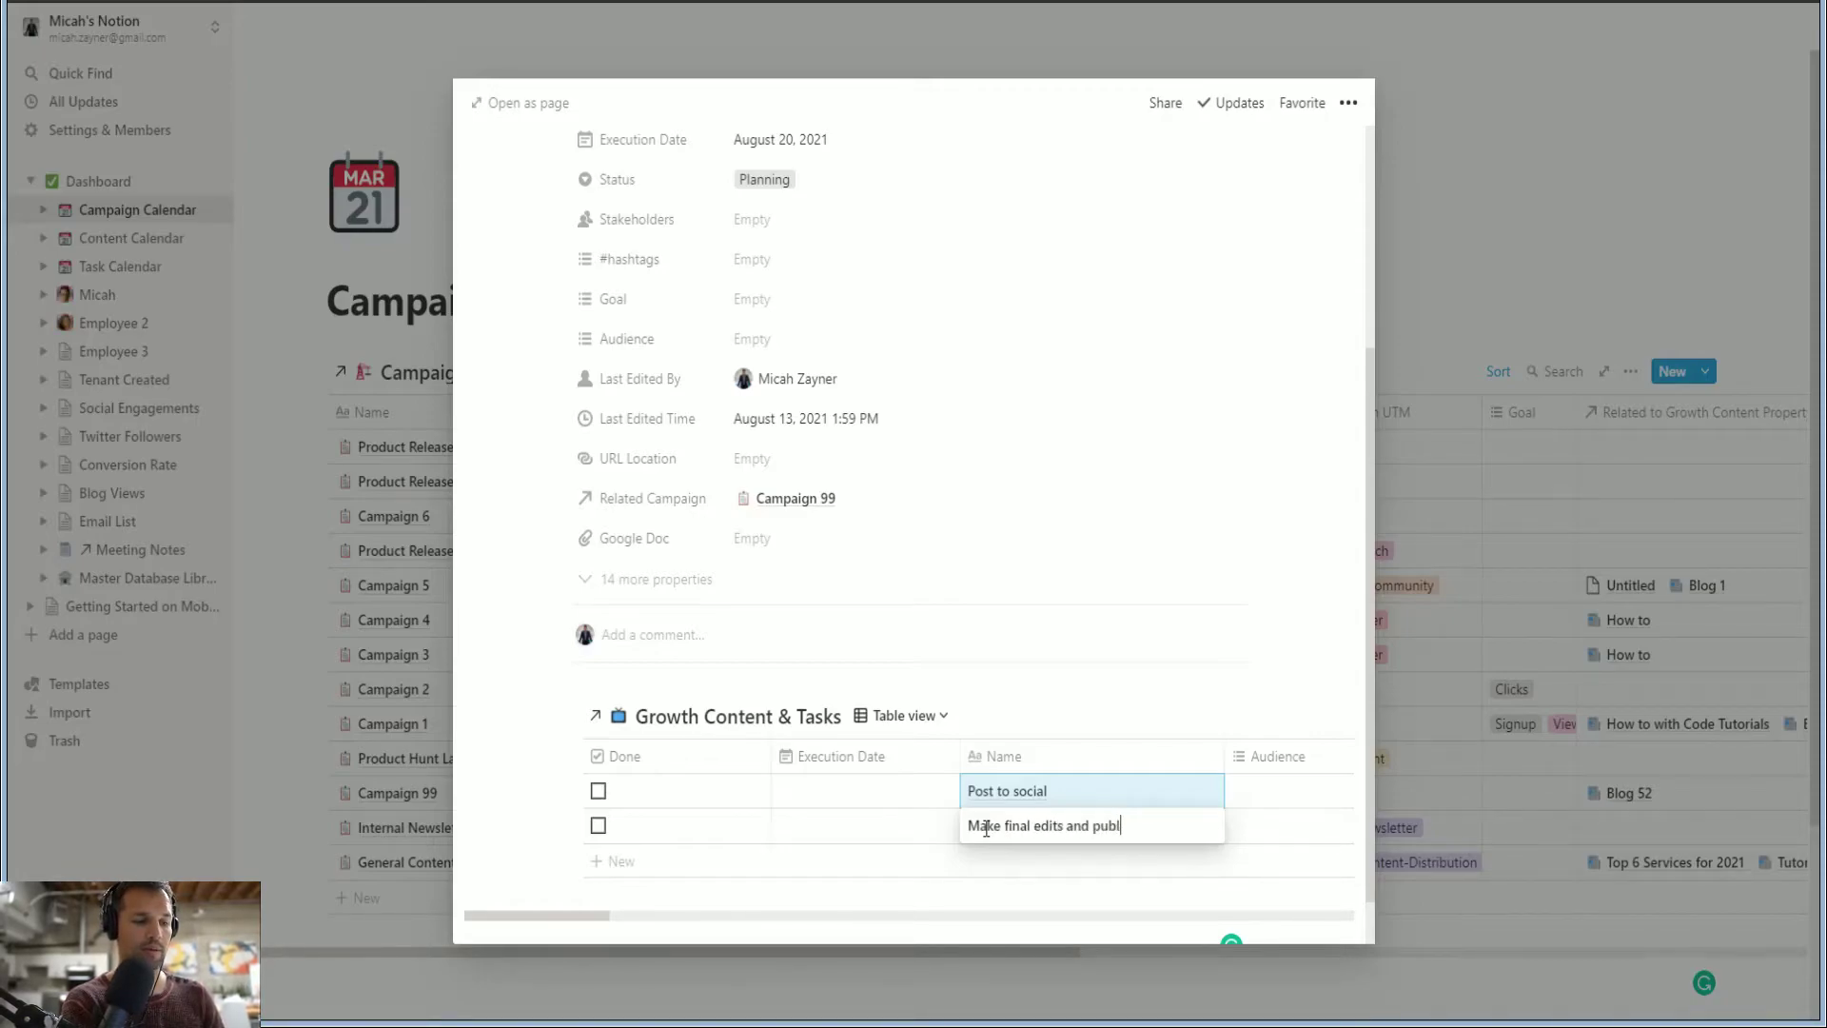
text(ish on contentful)
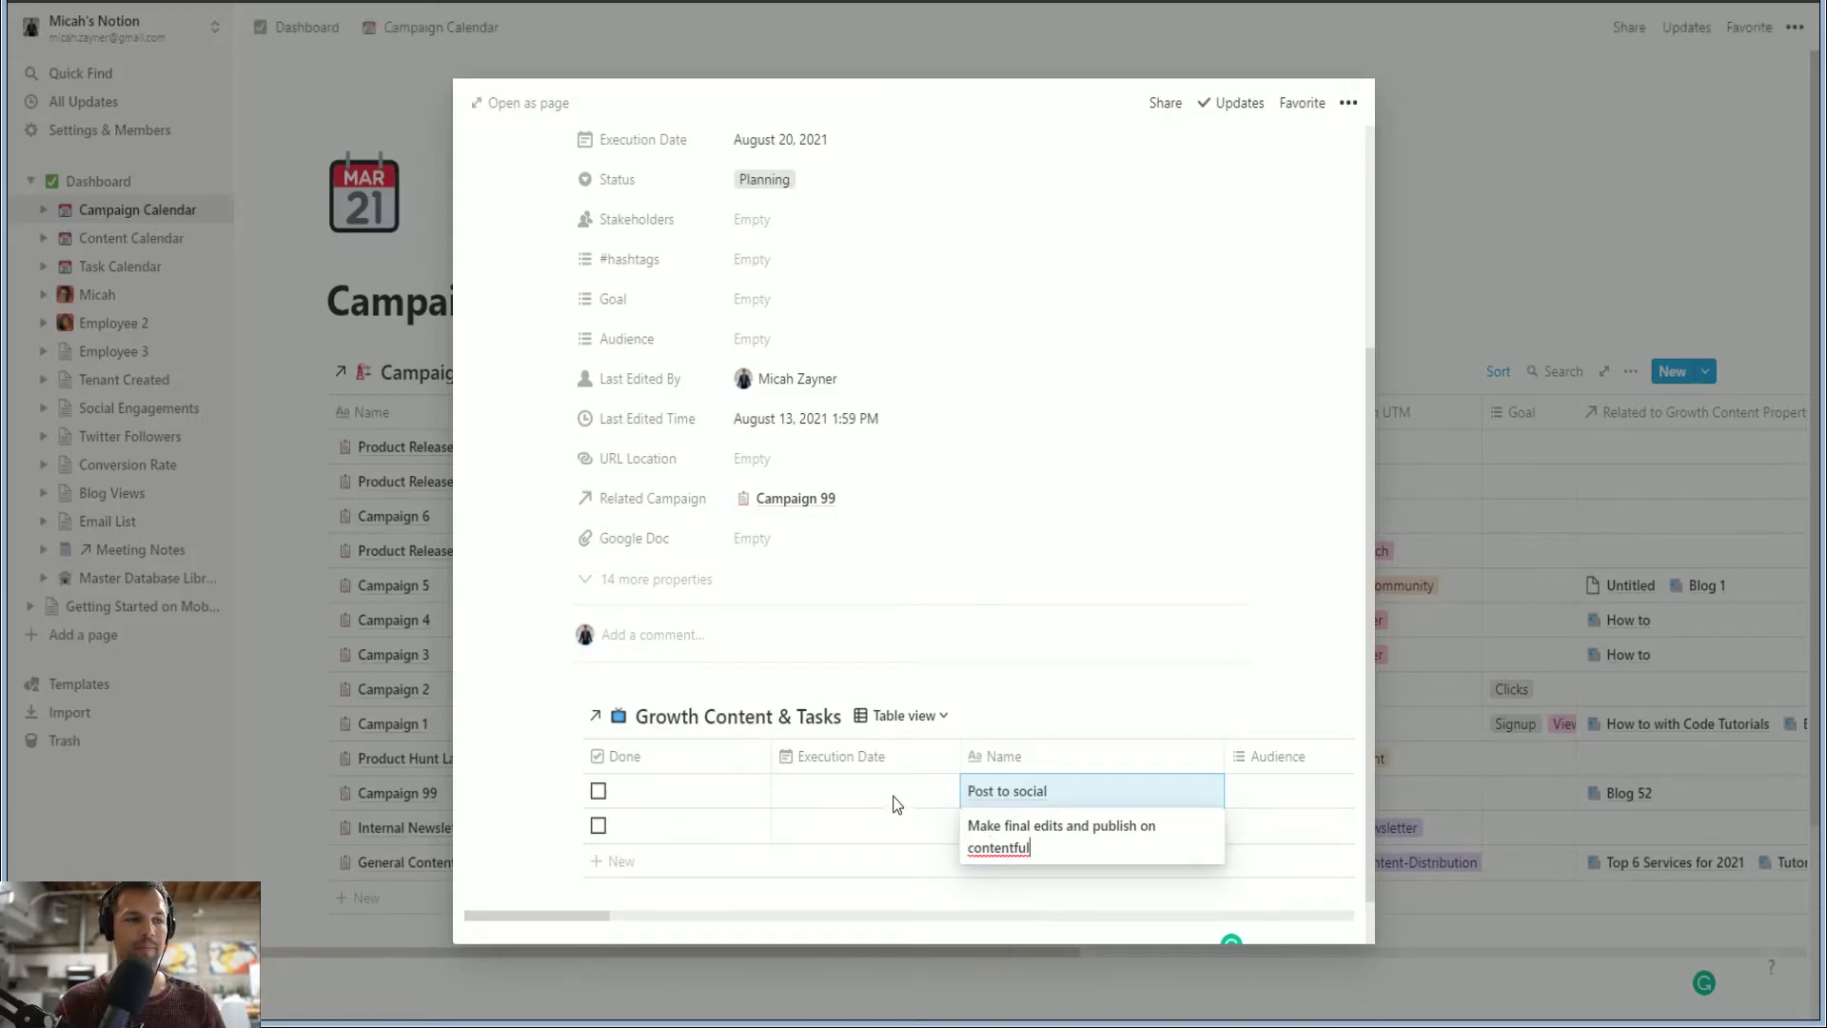
key(Escape)
Narrow the Done column and set both tasks' execution dates to August 20
drag(773, 752, 666, 754)
click(756, 792)
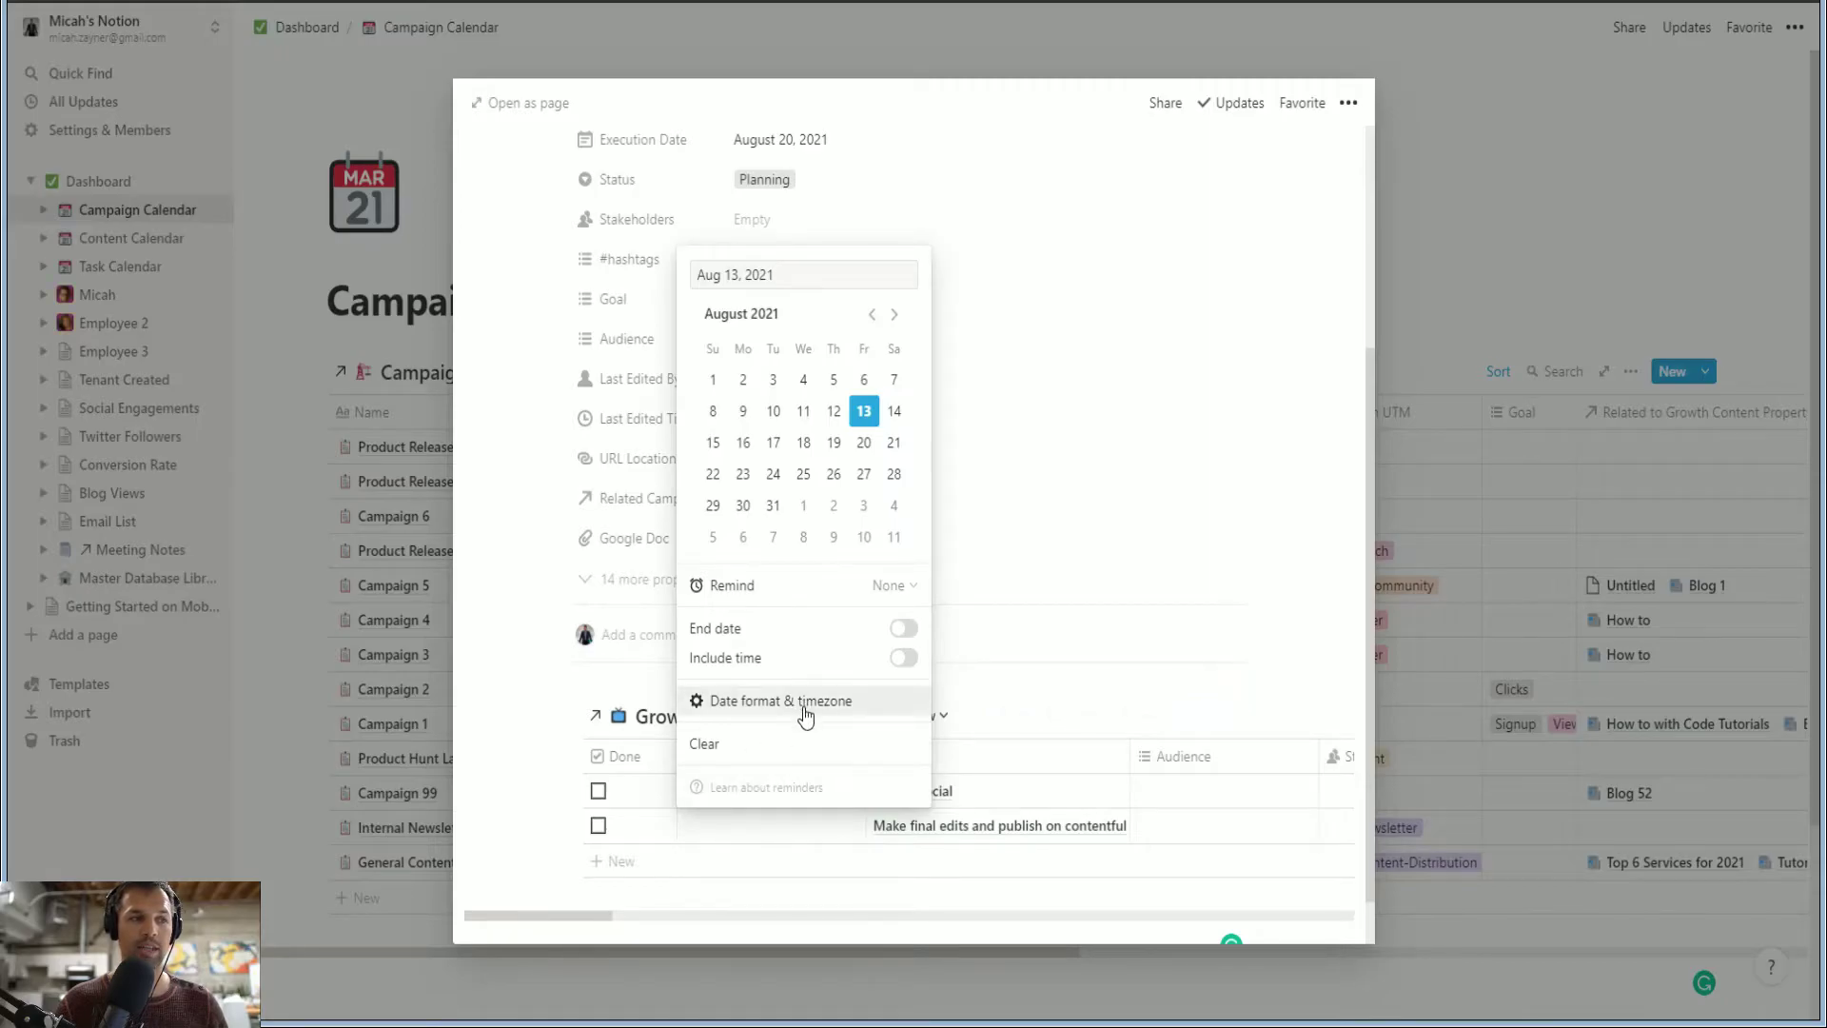
click(837, 445)
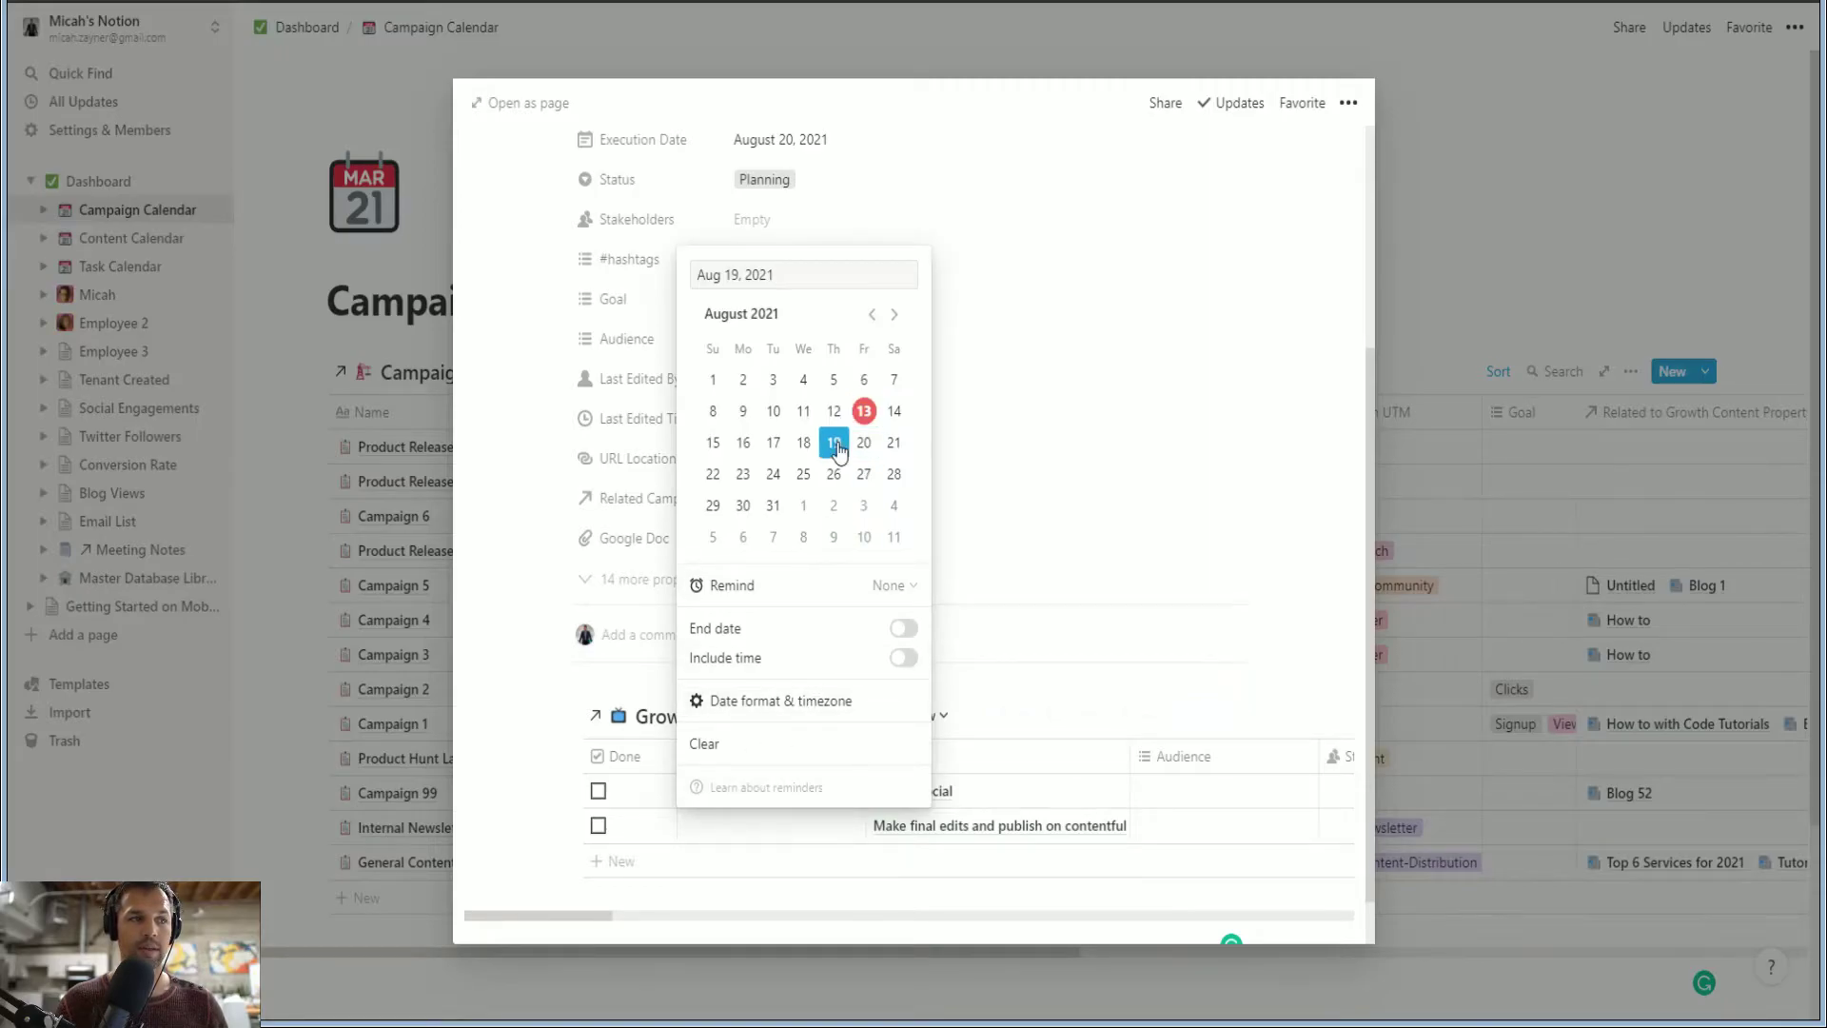
click(837, 824)
click(830, 826)
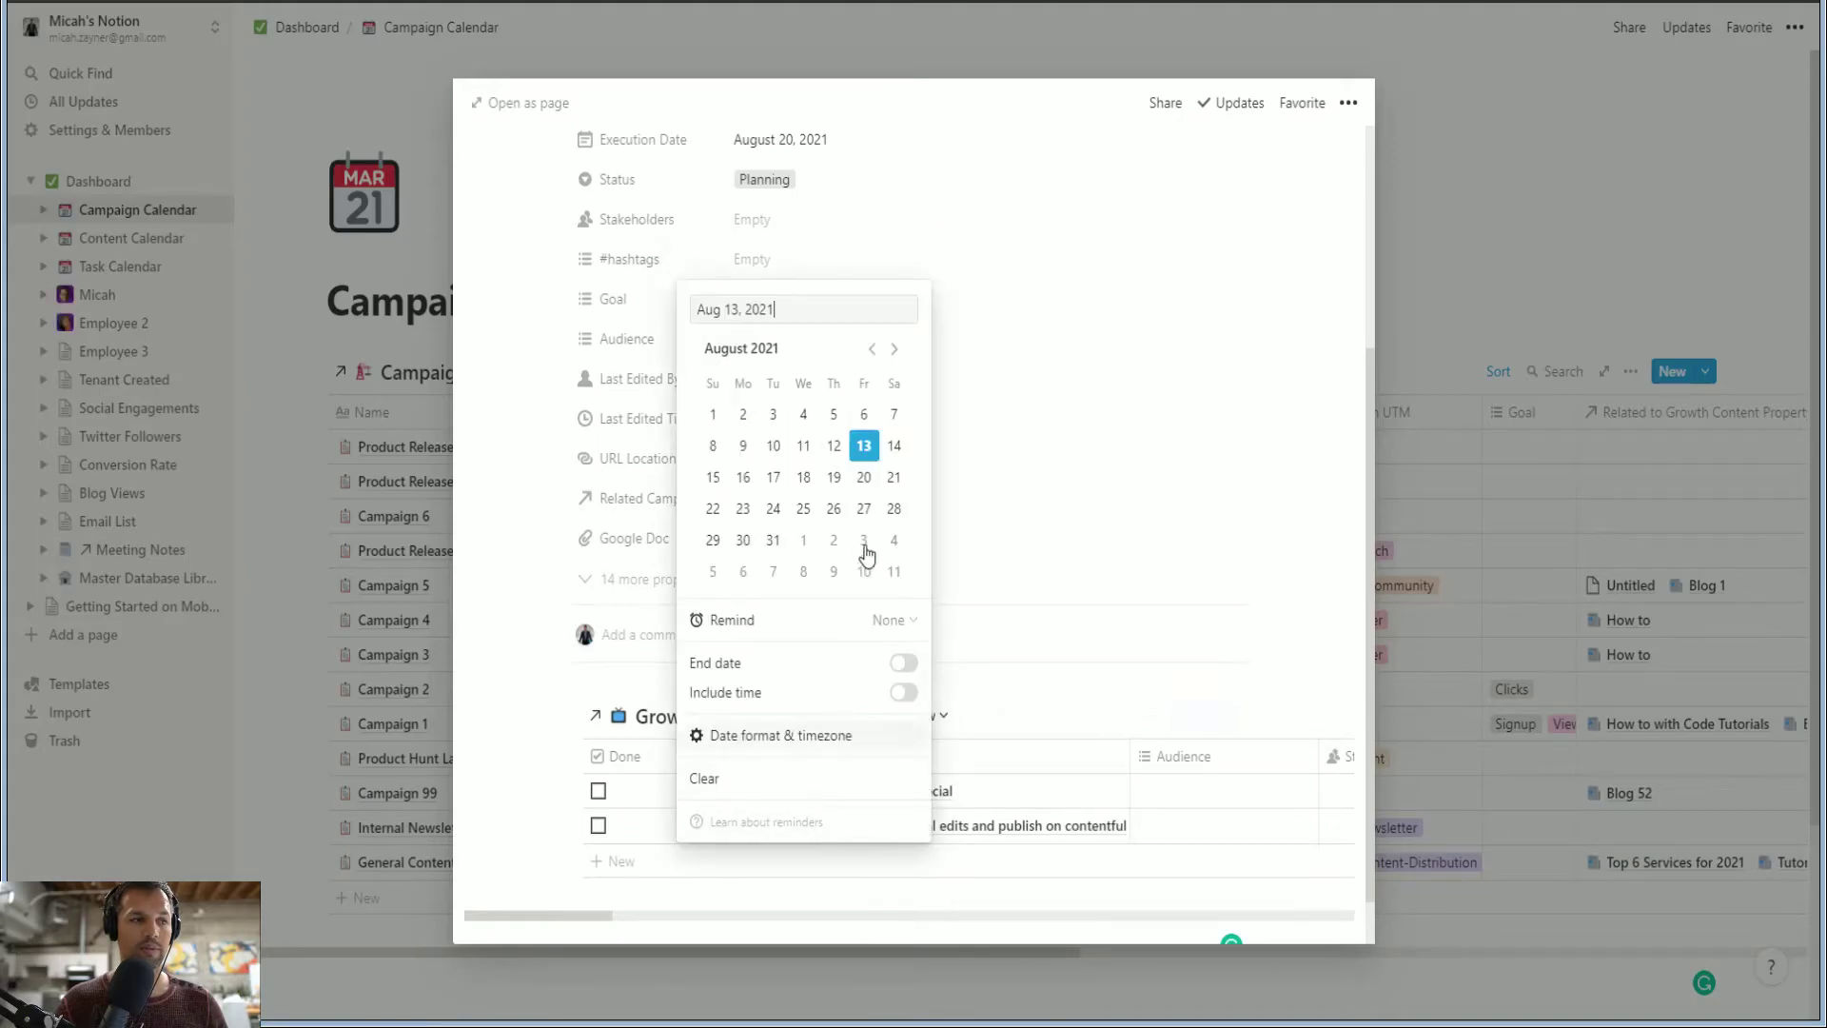
click(872, 484)
click(1074, 723)
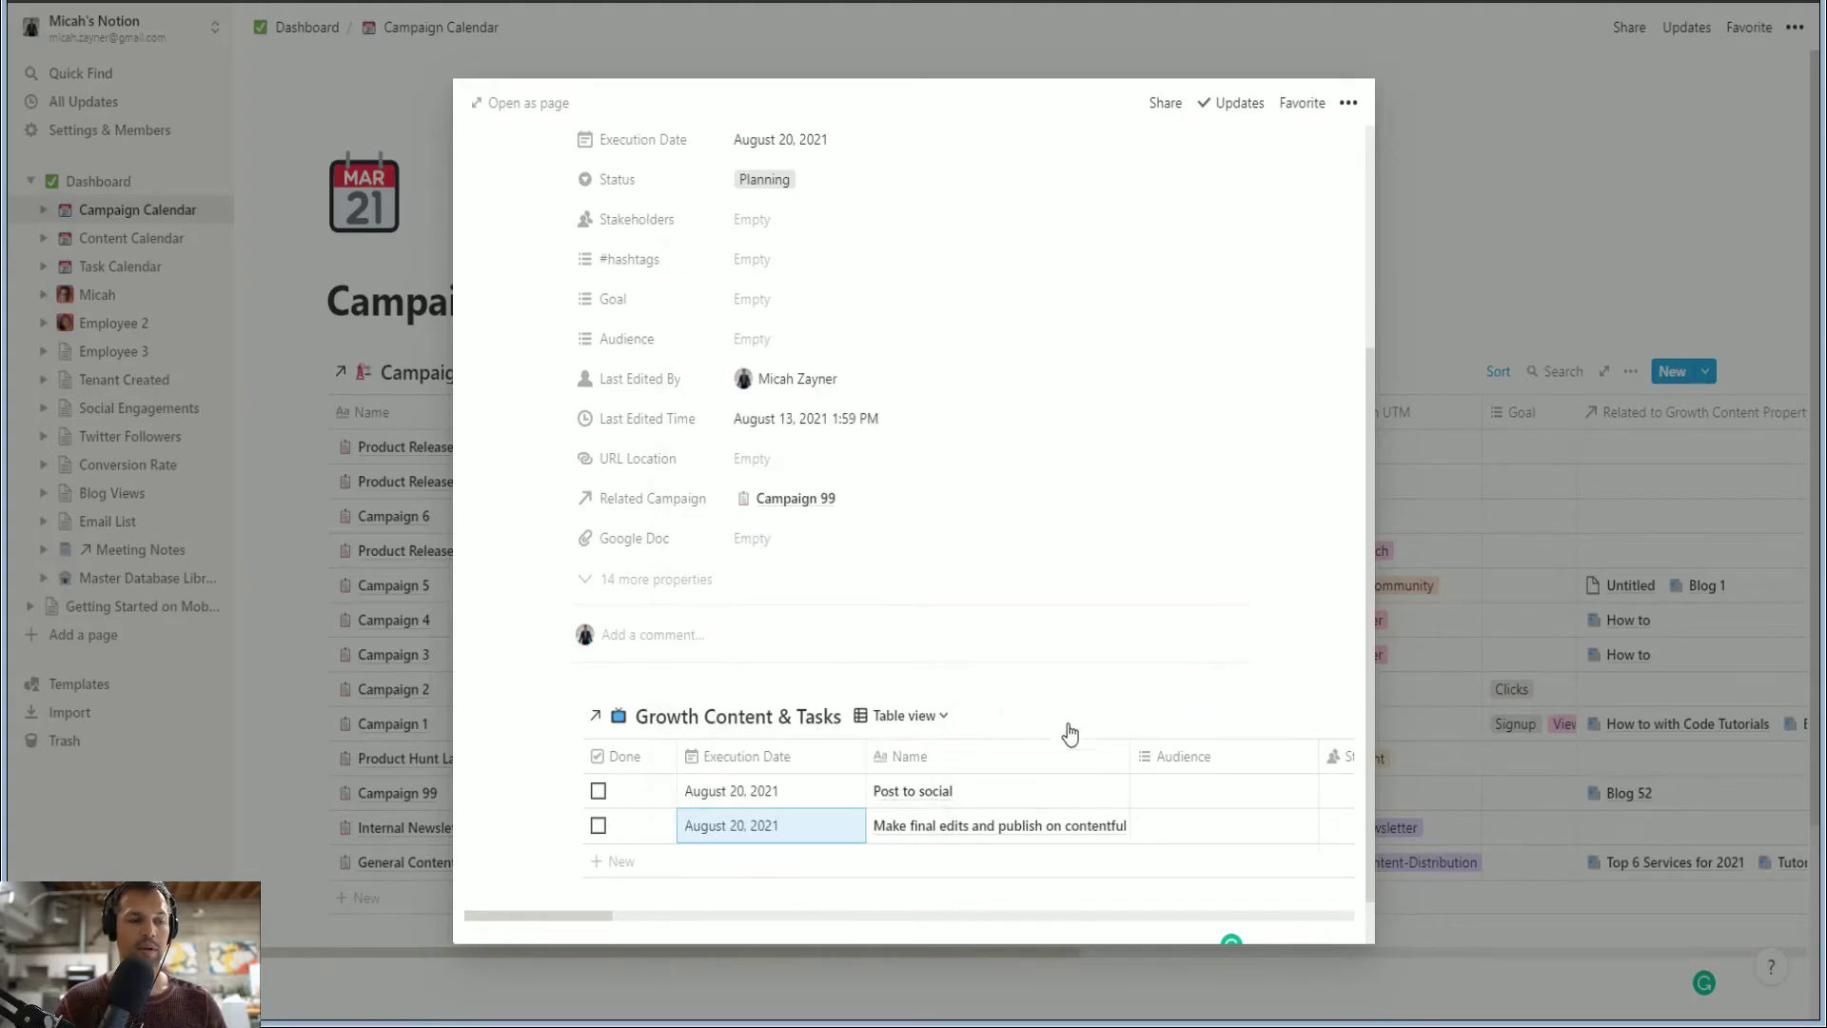
Assign the same team member as stakeholder on both tasks
drag(605, 918, 689, 916)
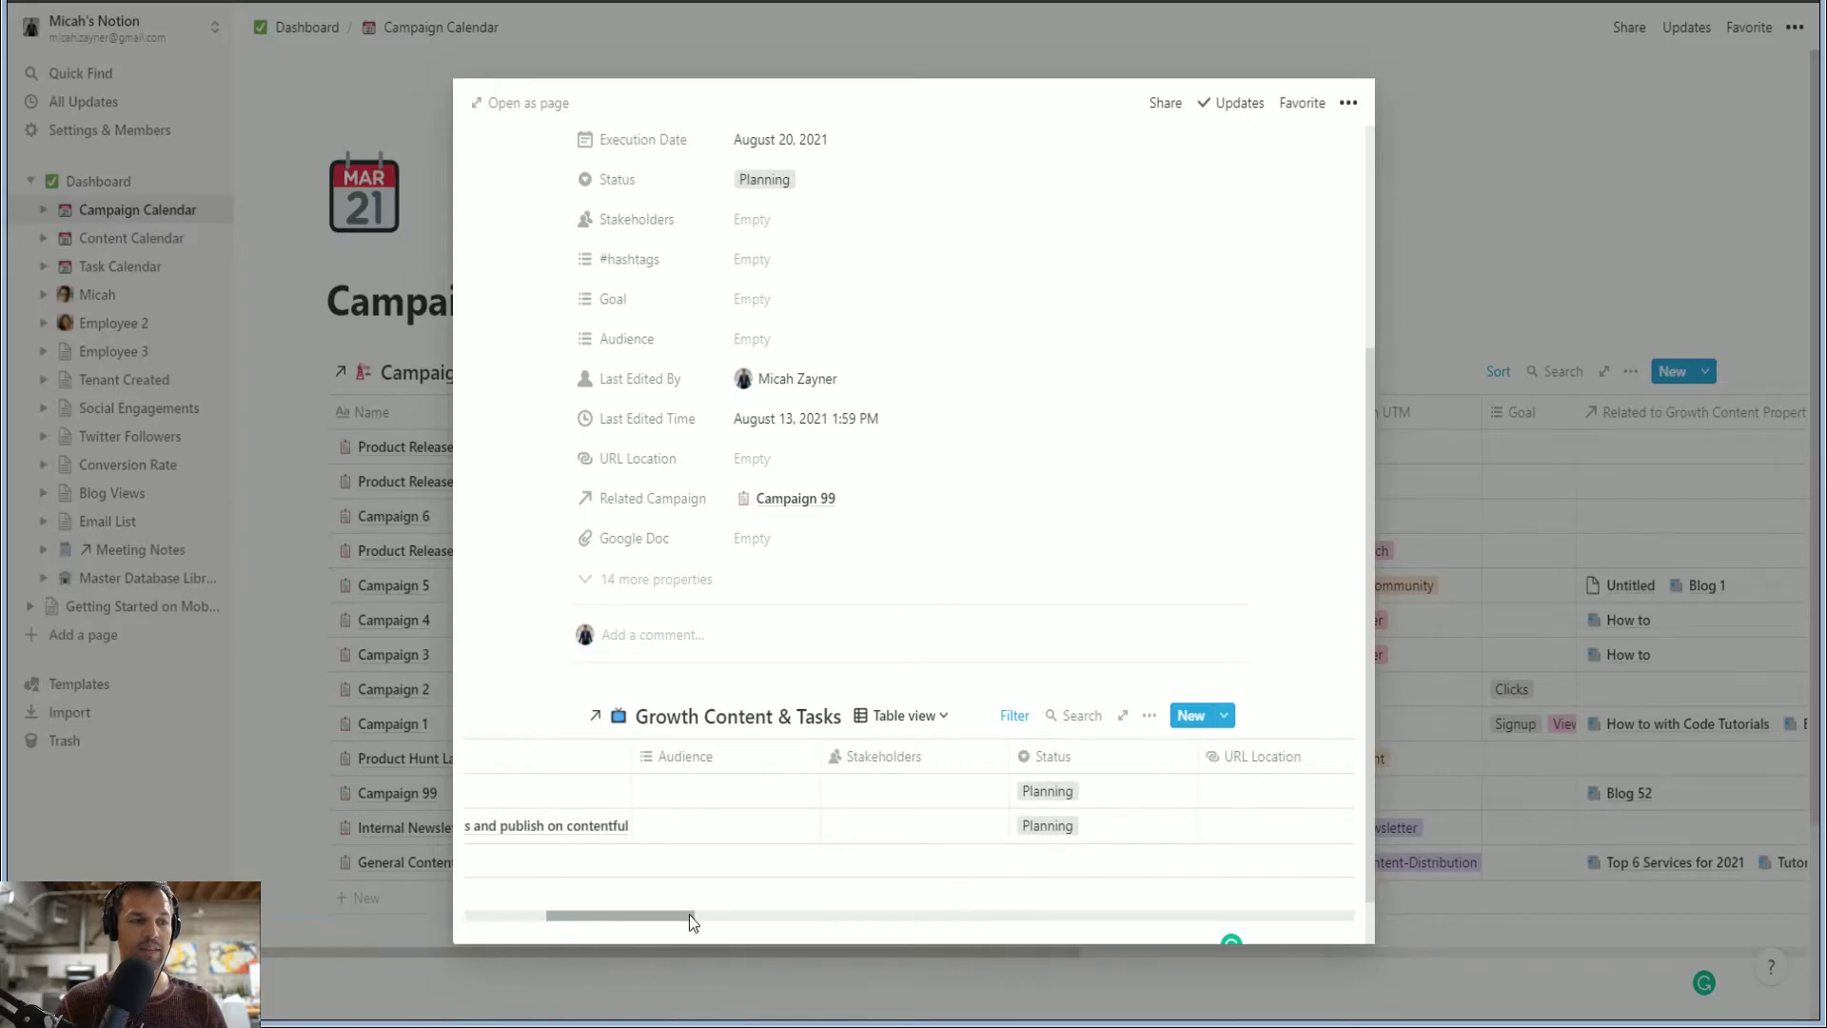
click(916, 792)
click(892, 859)
click(1121, 904)
click(925, 824)
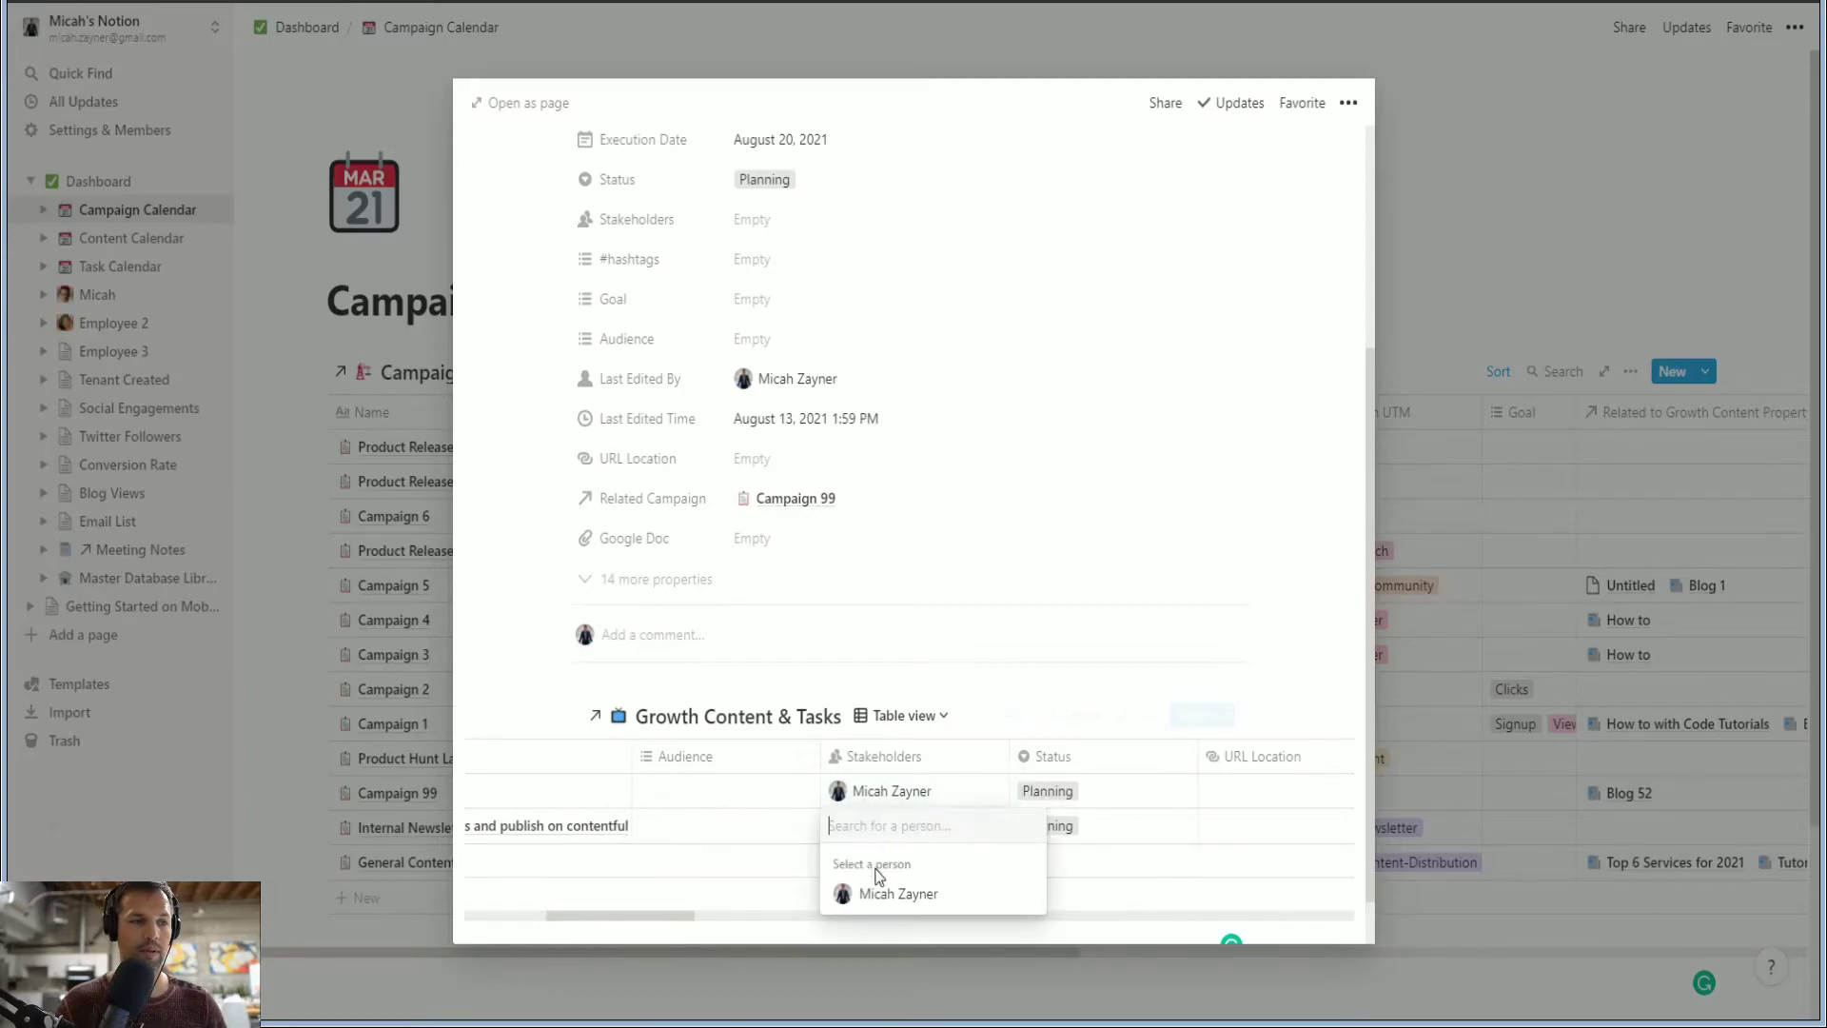
click(835, 891)
click(678, 916)
Scroll the table horizontally to review its remaining columns
drag(674, 915, 556, 894)
scroll(601, 893, right, 1)
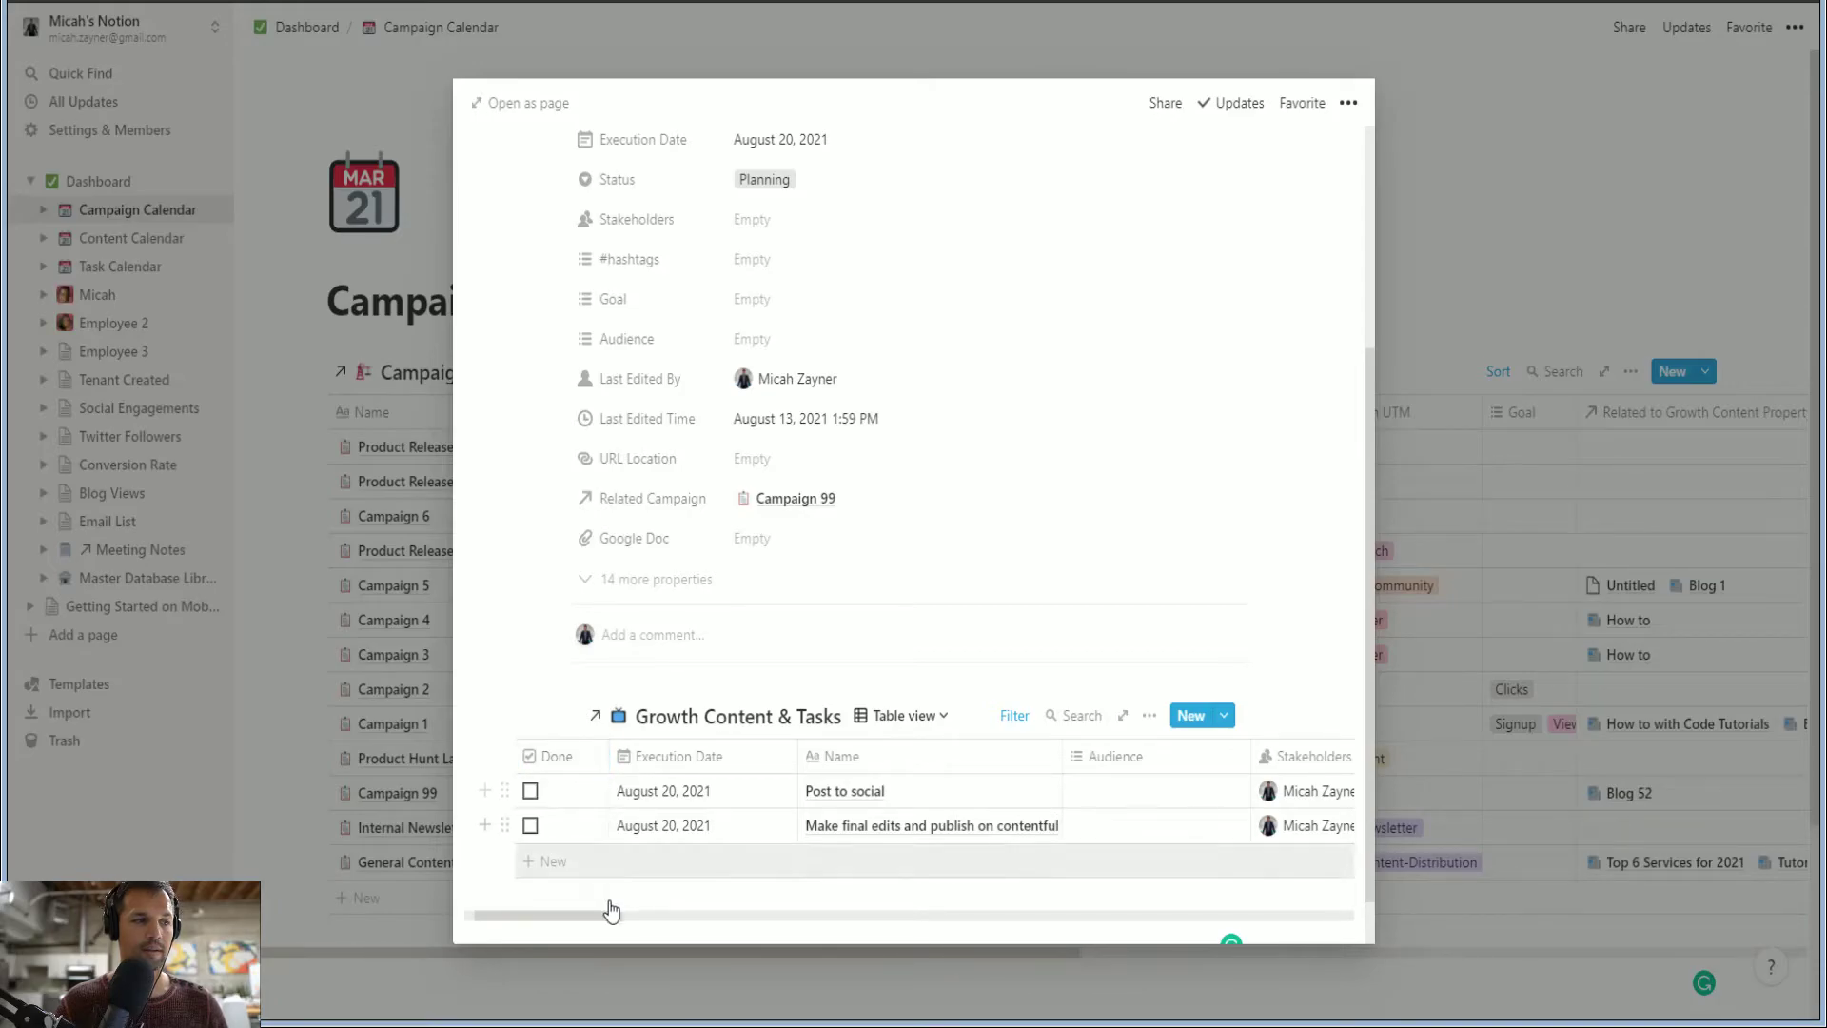
drag(609, 911, 864, 910)
drag(748, 916, 529, 915)
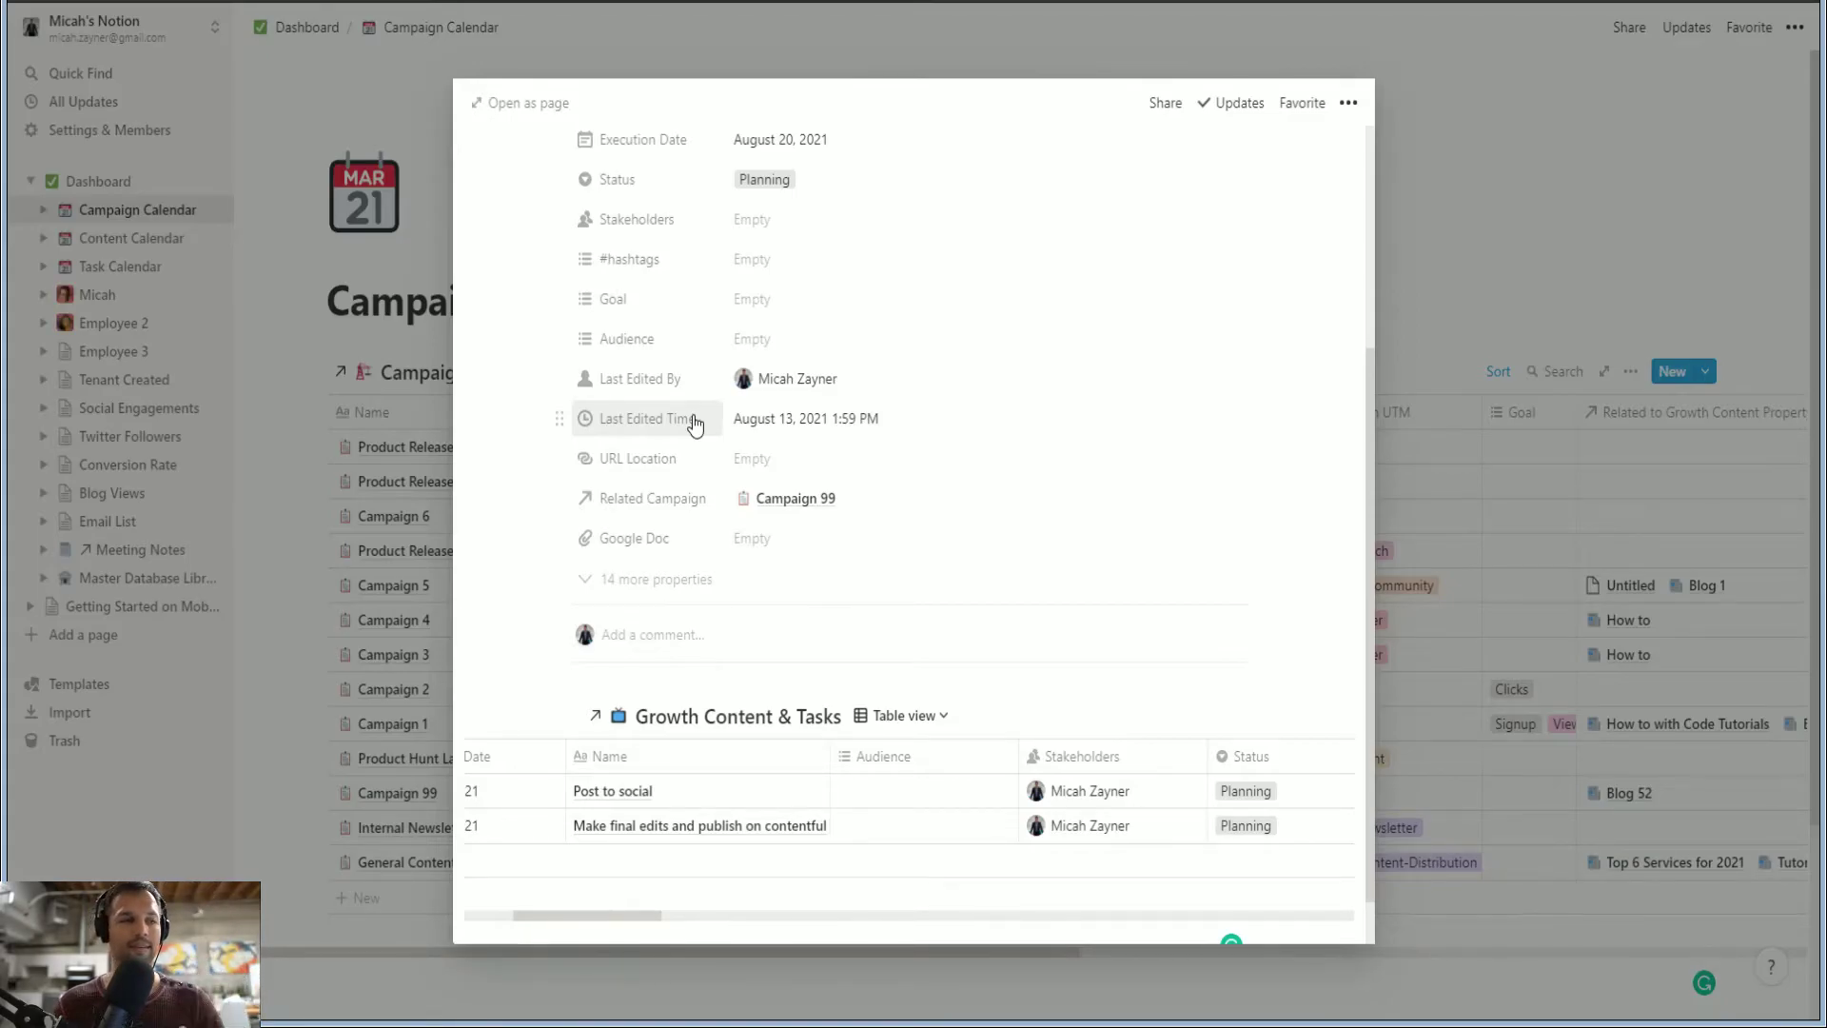
Close the Campaign 99 preview and open the first team member's page from the Dashboard
click(710, 61)
click(340, 33)
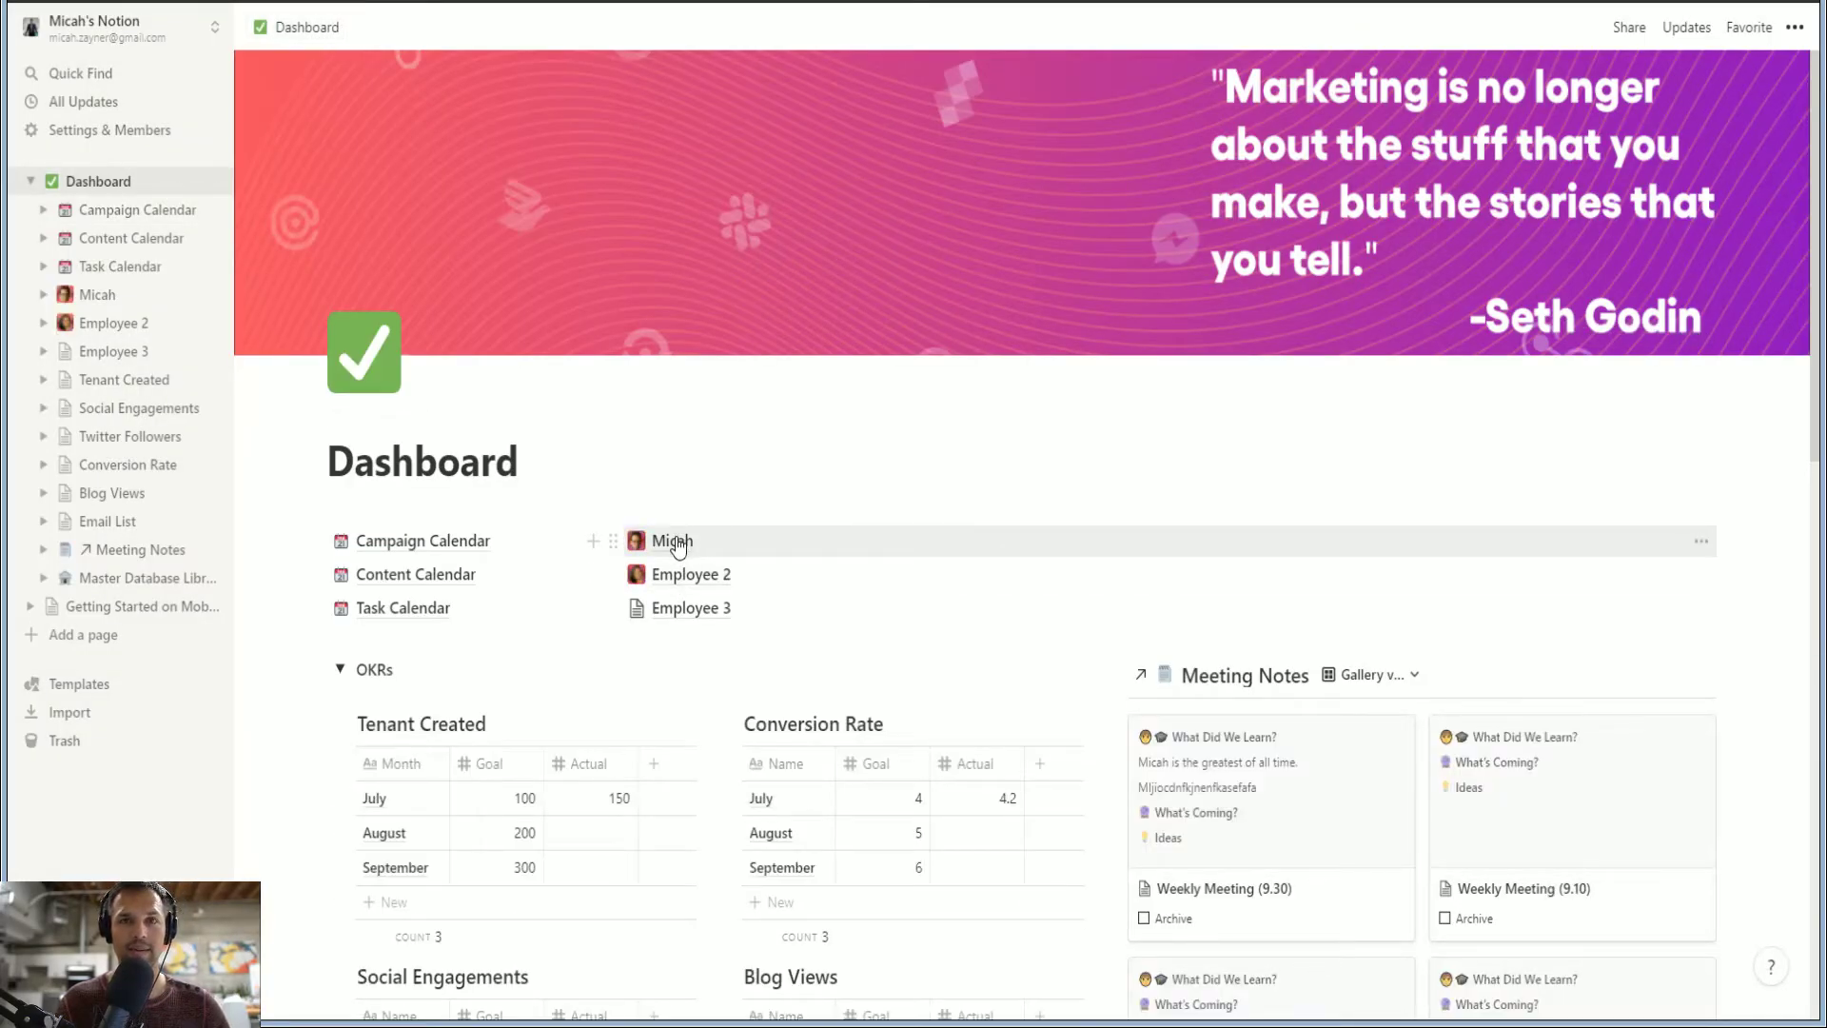
click(672, 541)
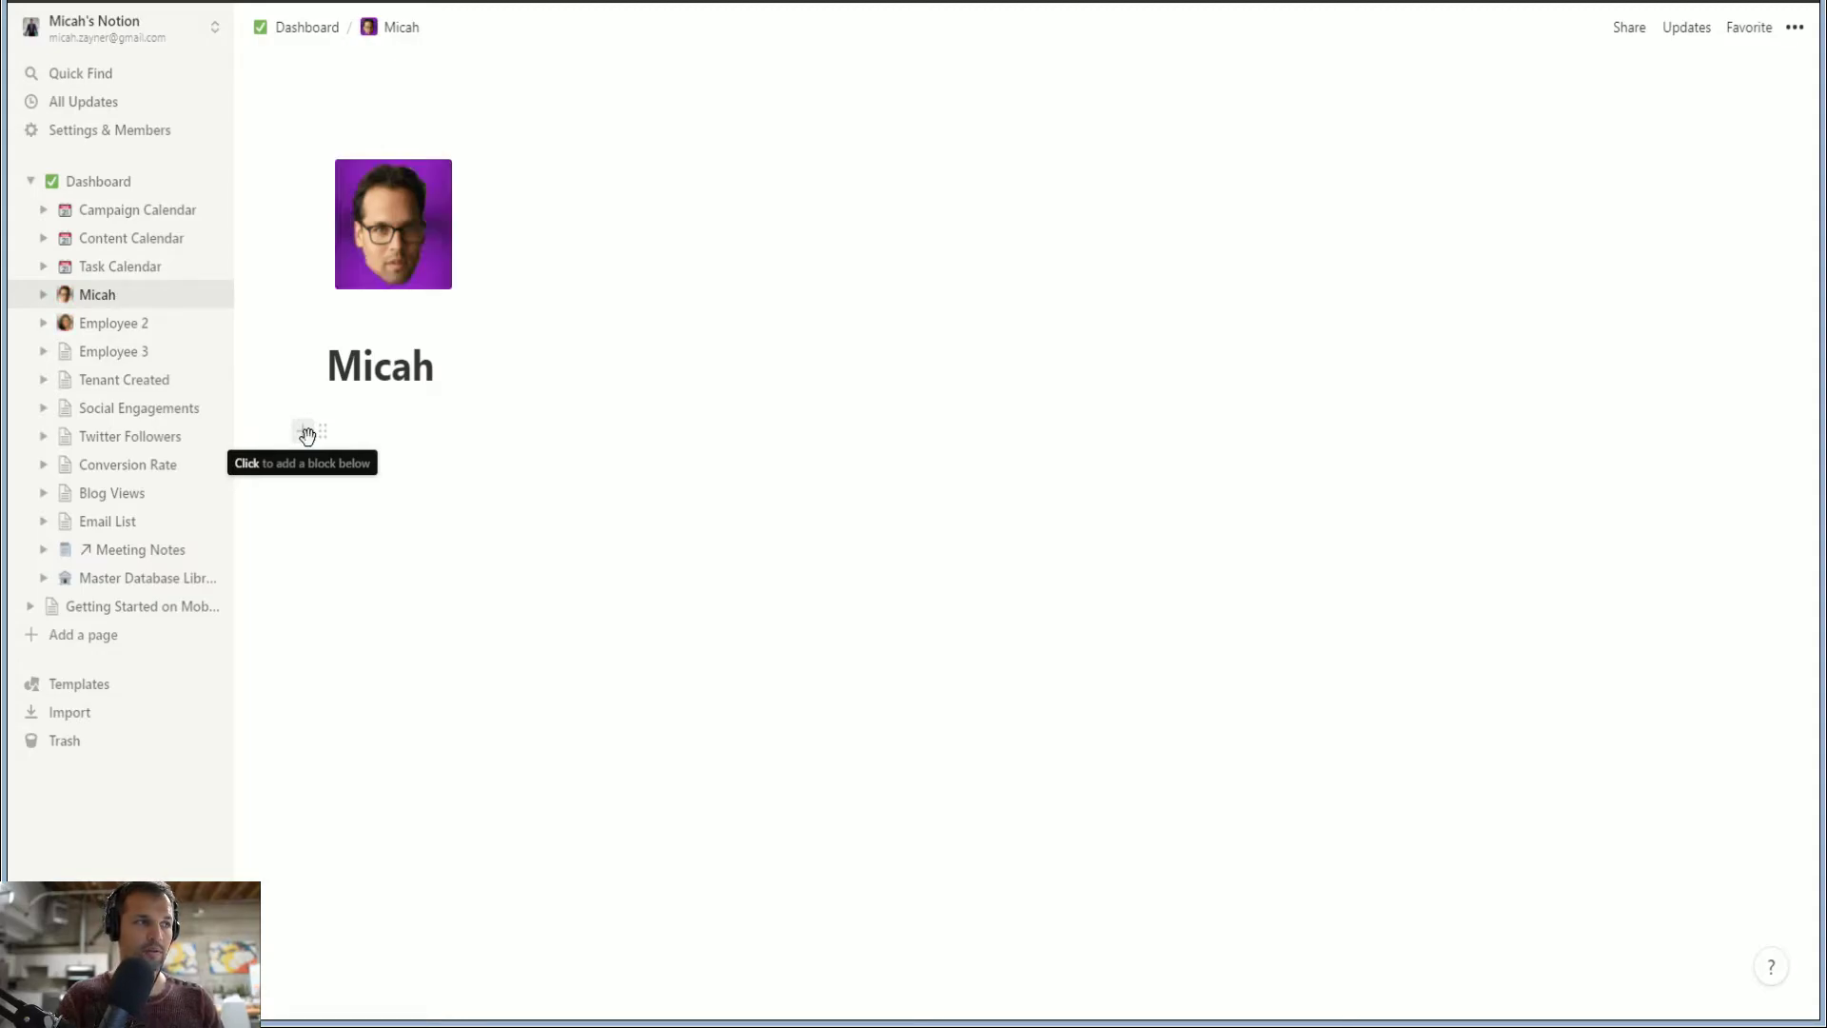
Insert a linked database view of Growth Content & Tasks below the page title
click(306, 434)
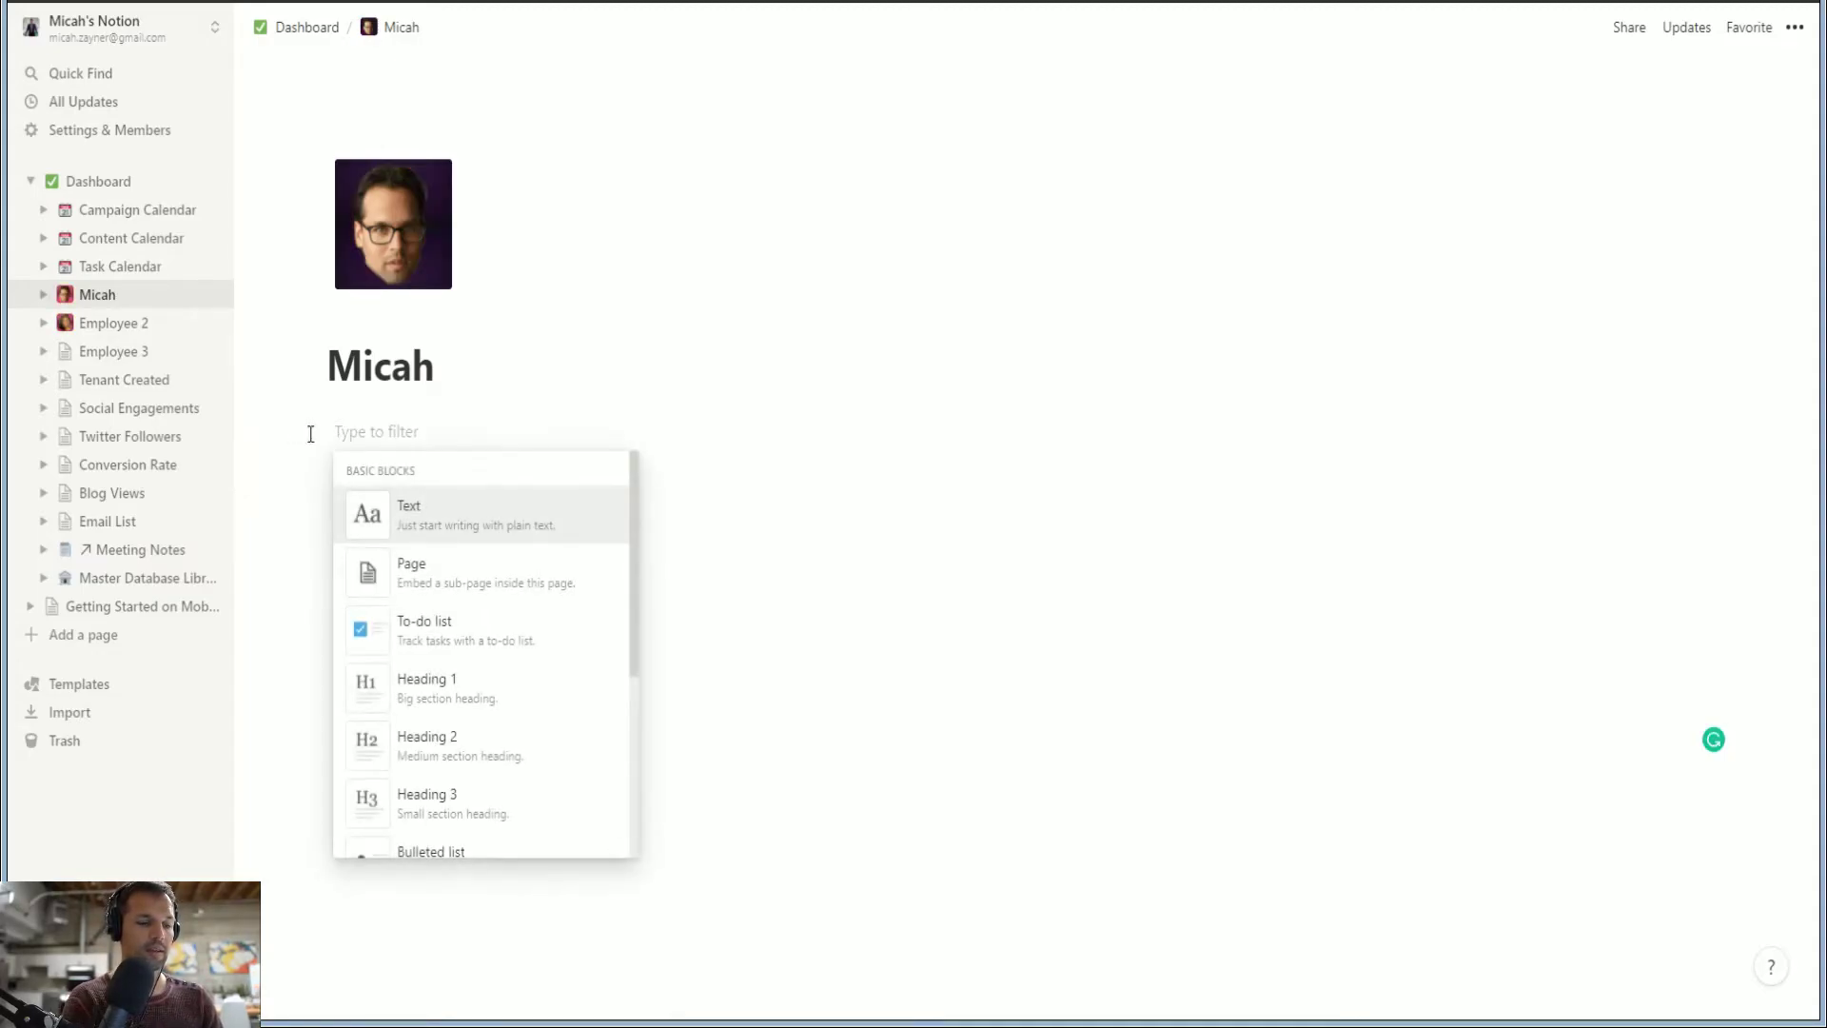
text(link)
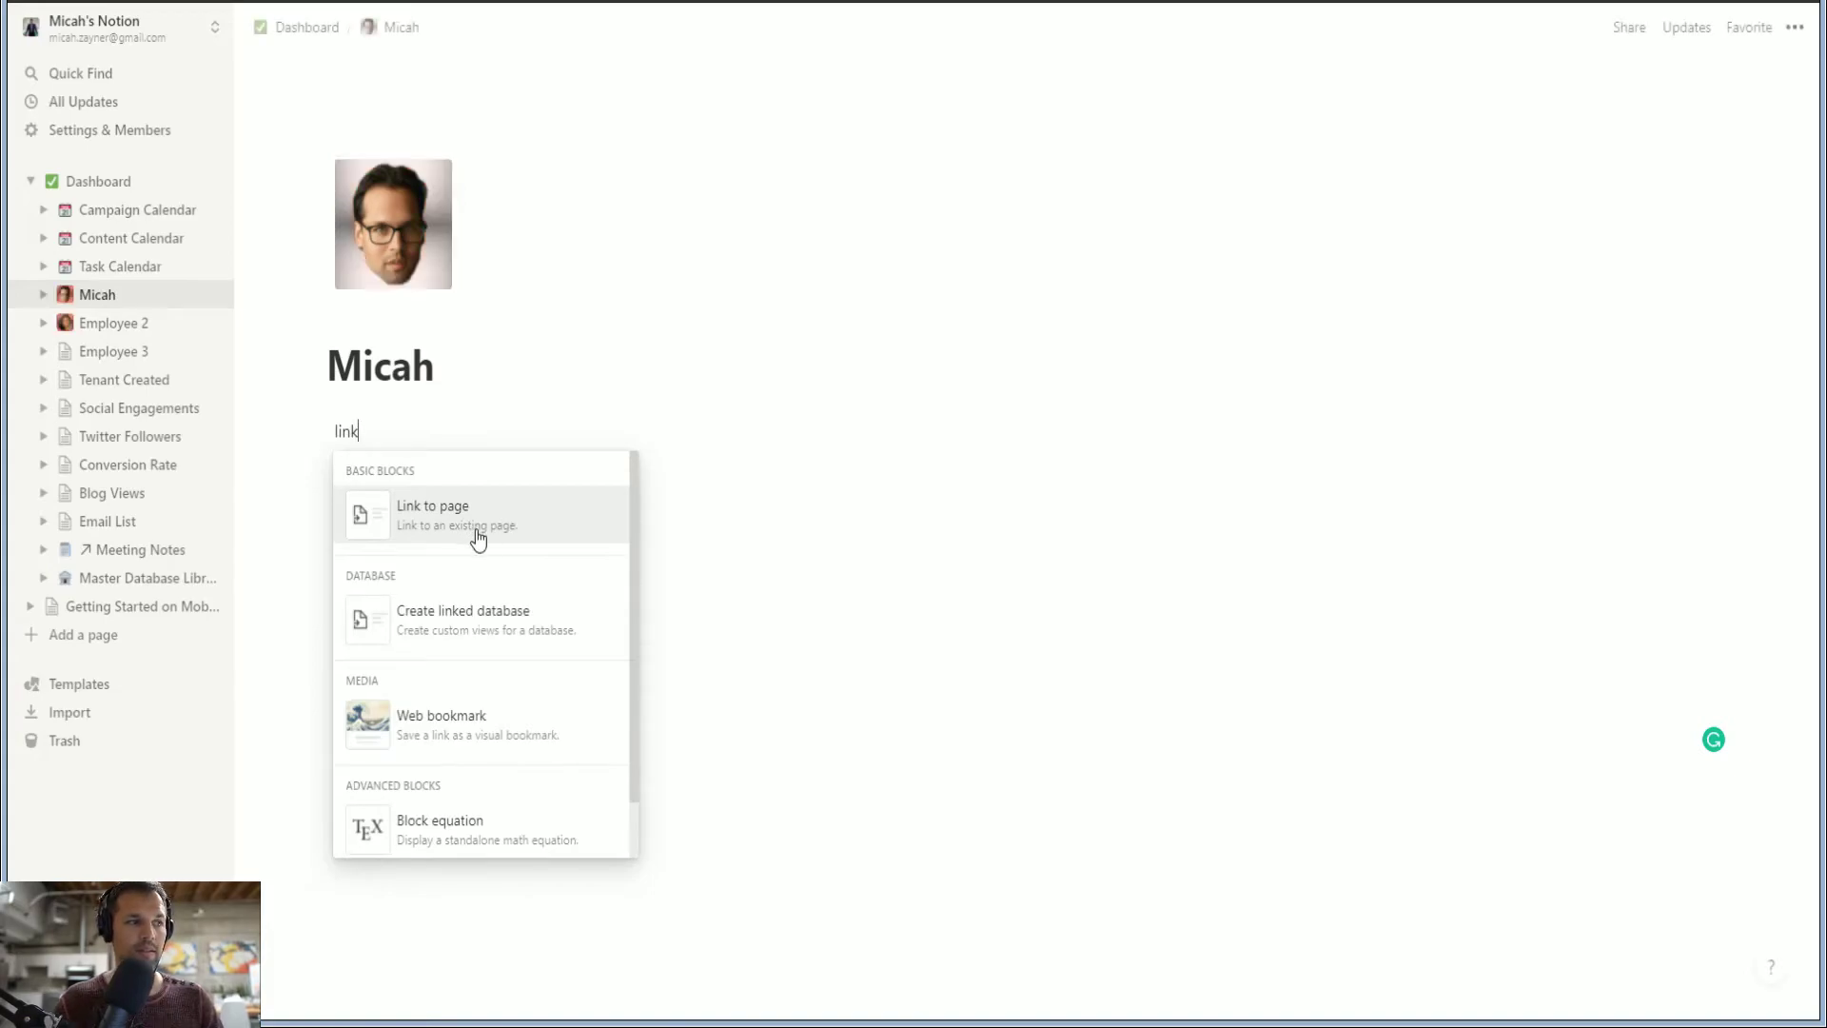
click(530, 614)
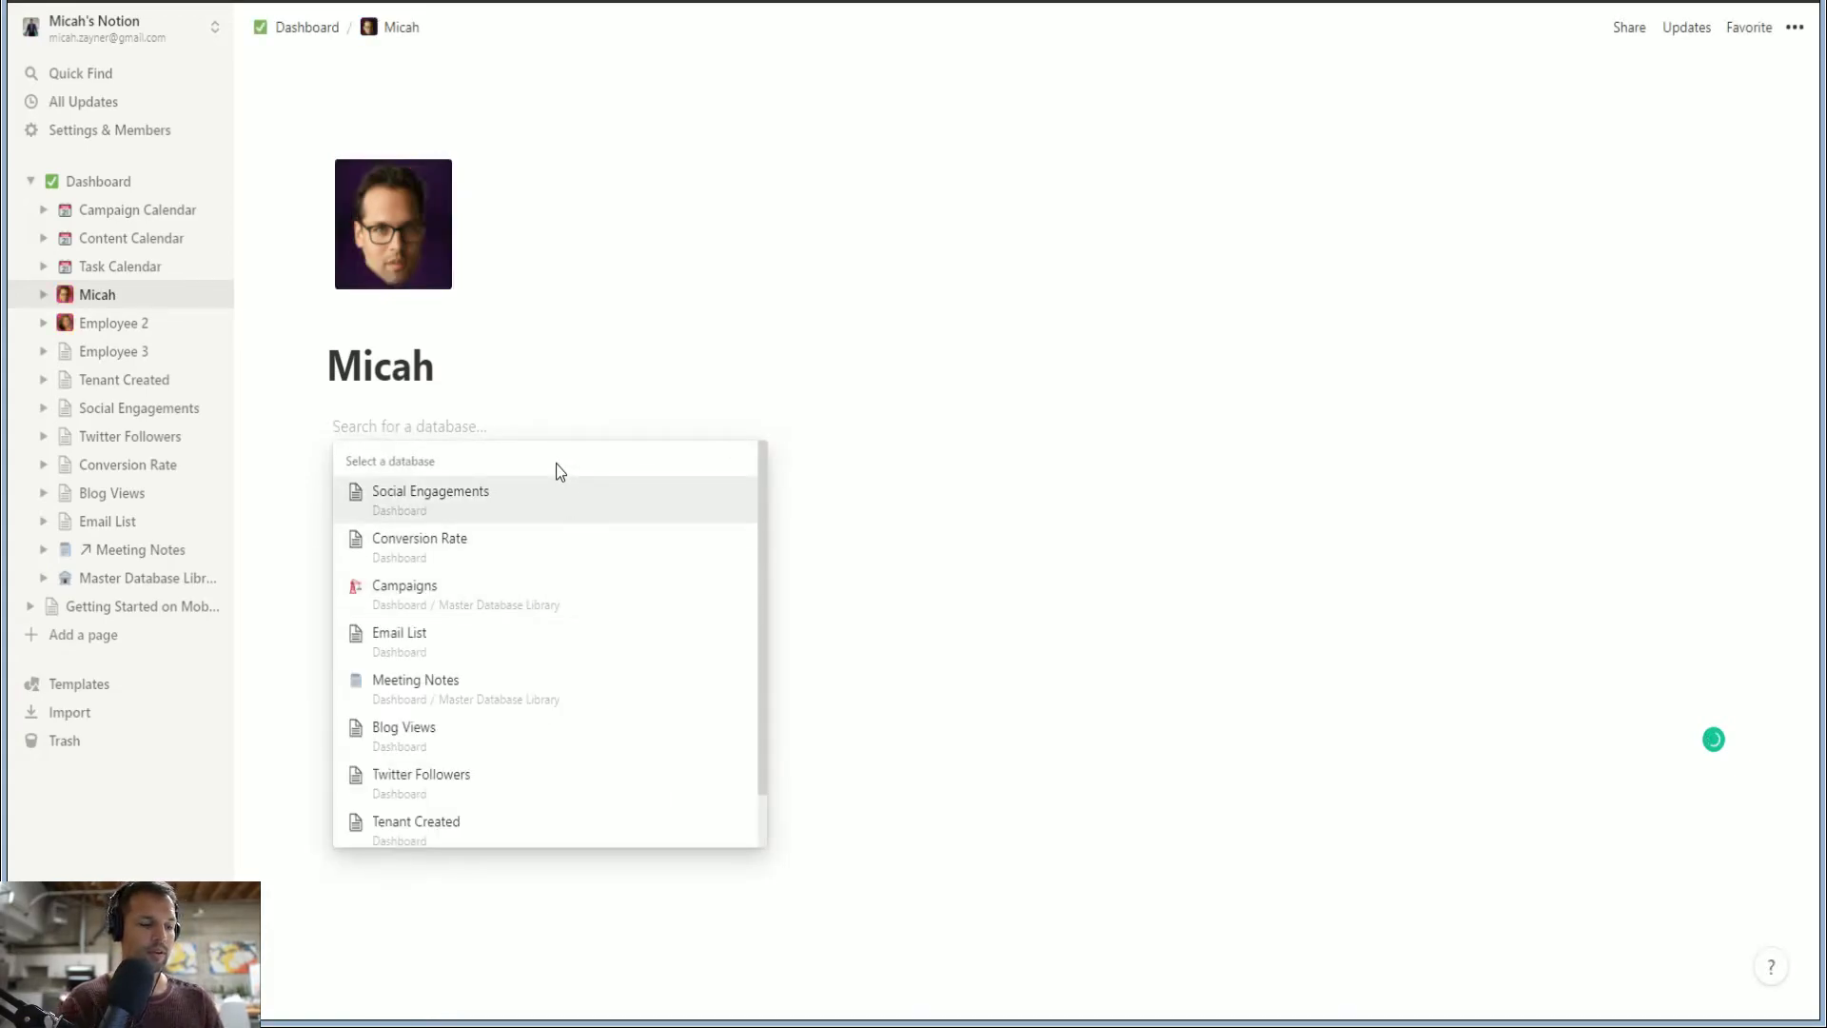
text(growth)
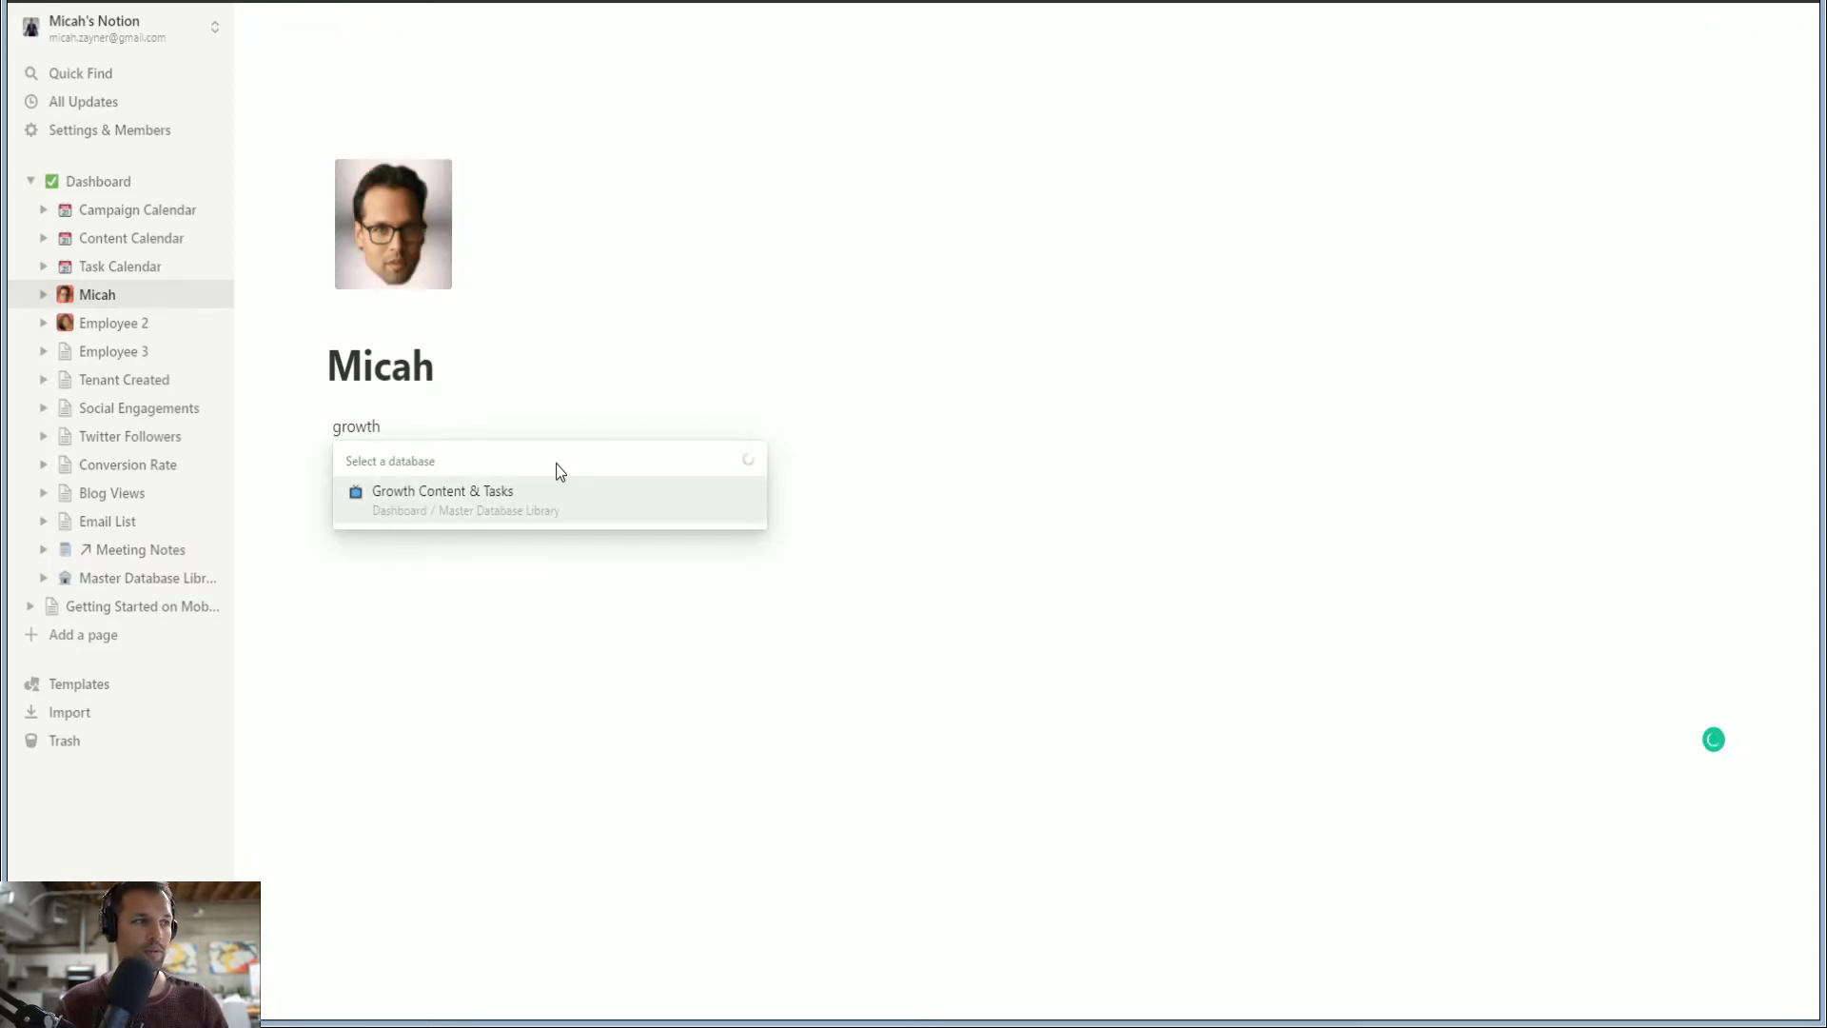
click(571, 493)
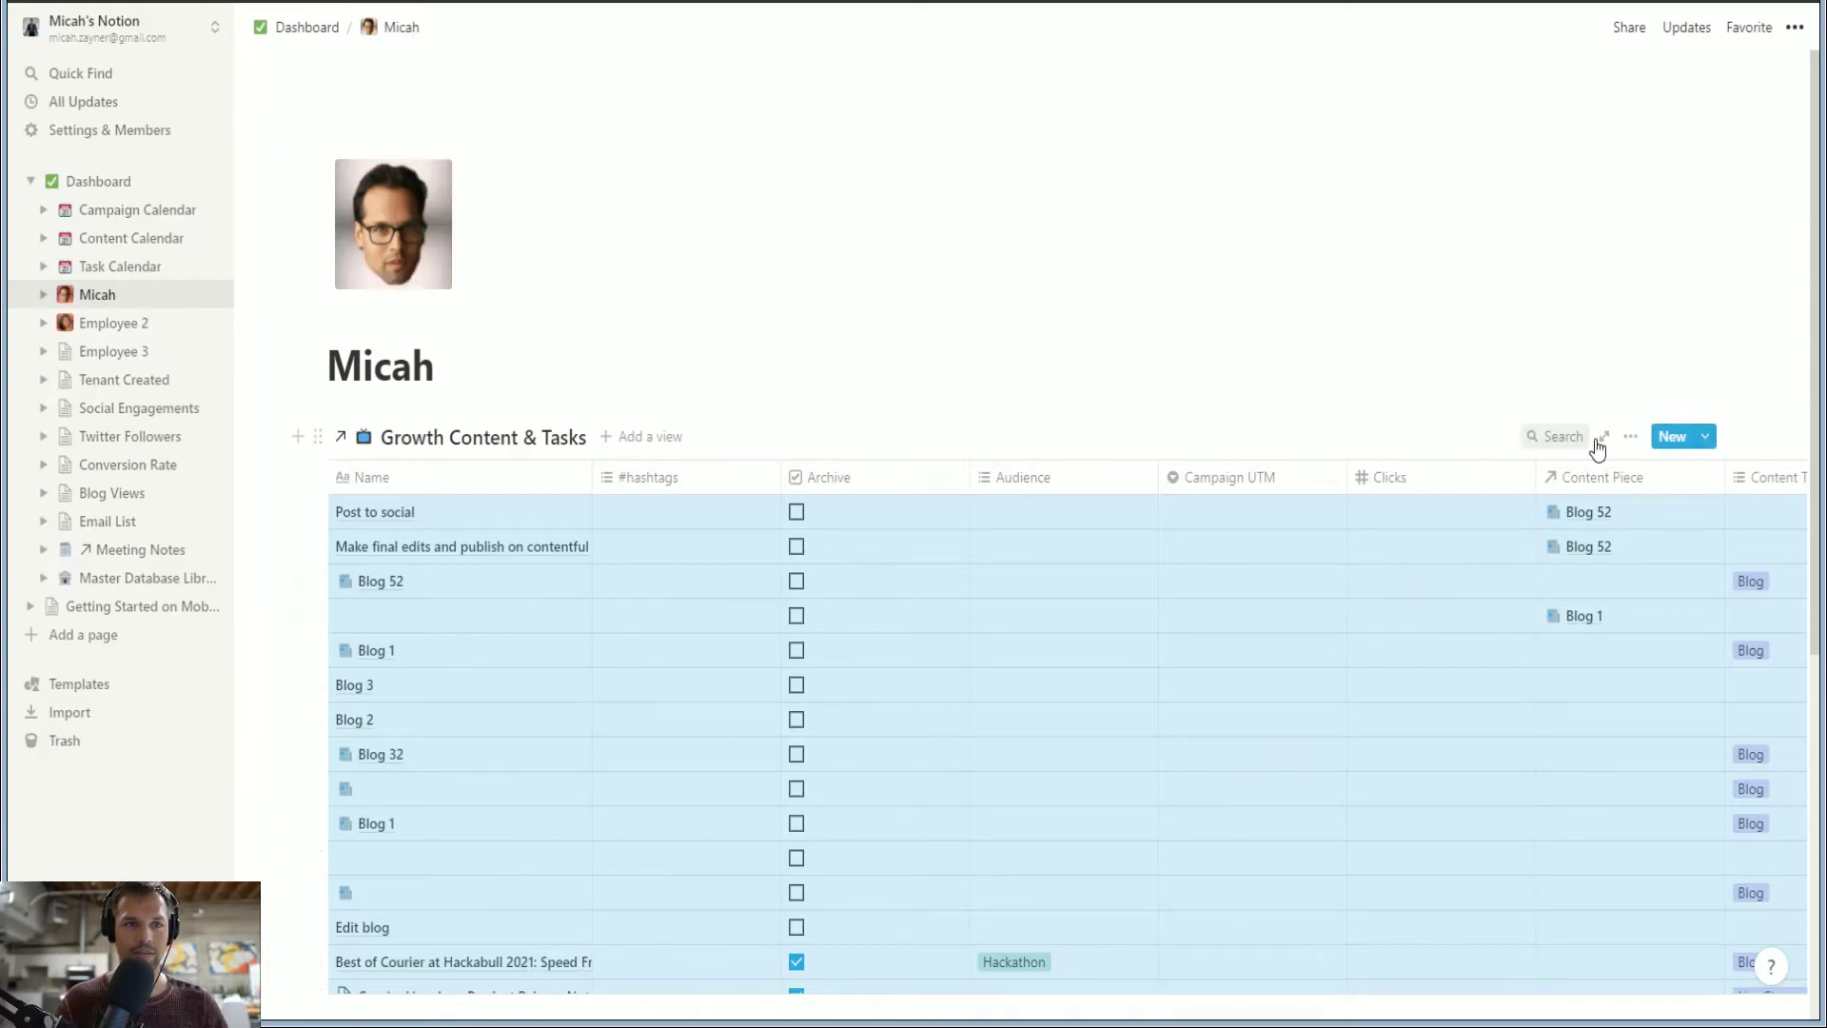
Filter the linked table to tasks whose Stakeholders include the member
click(1628, 437)
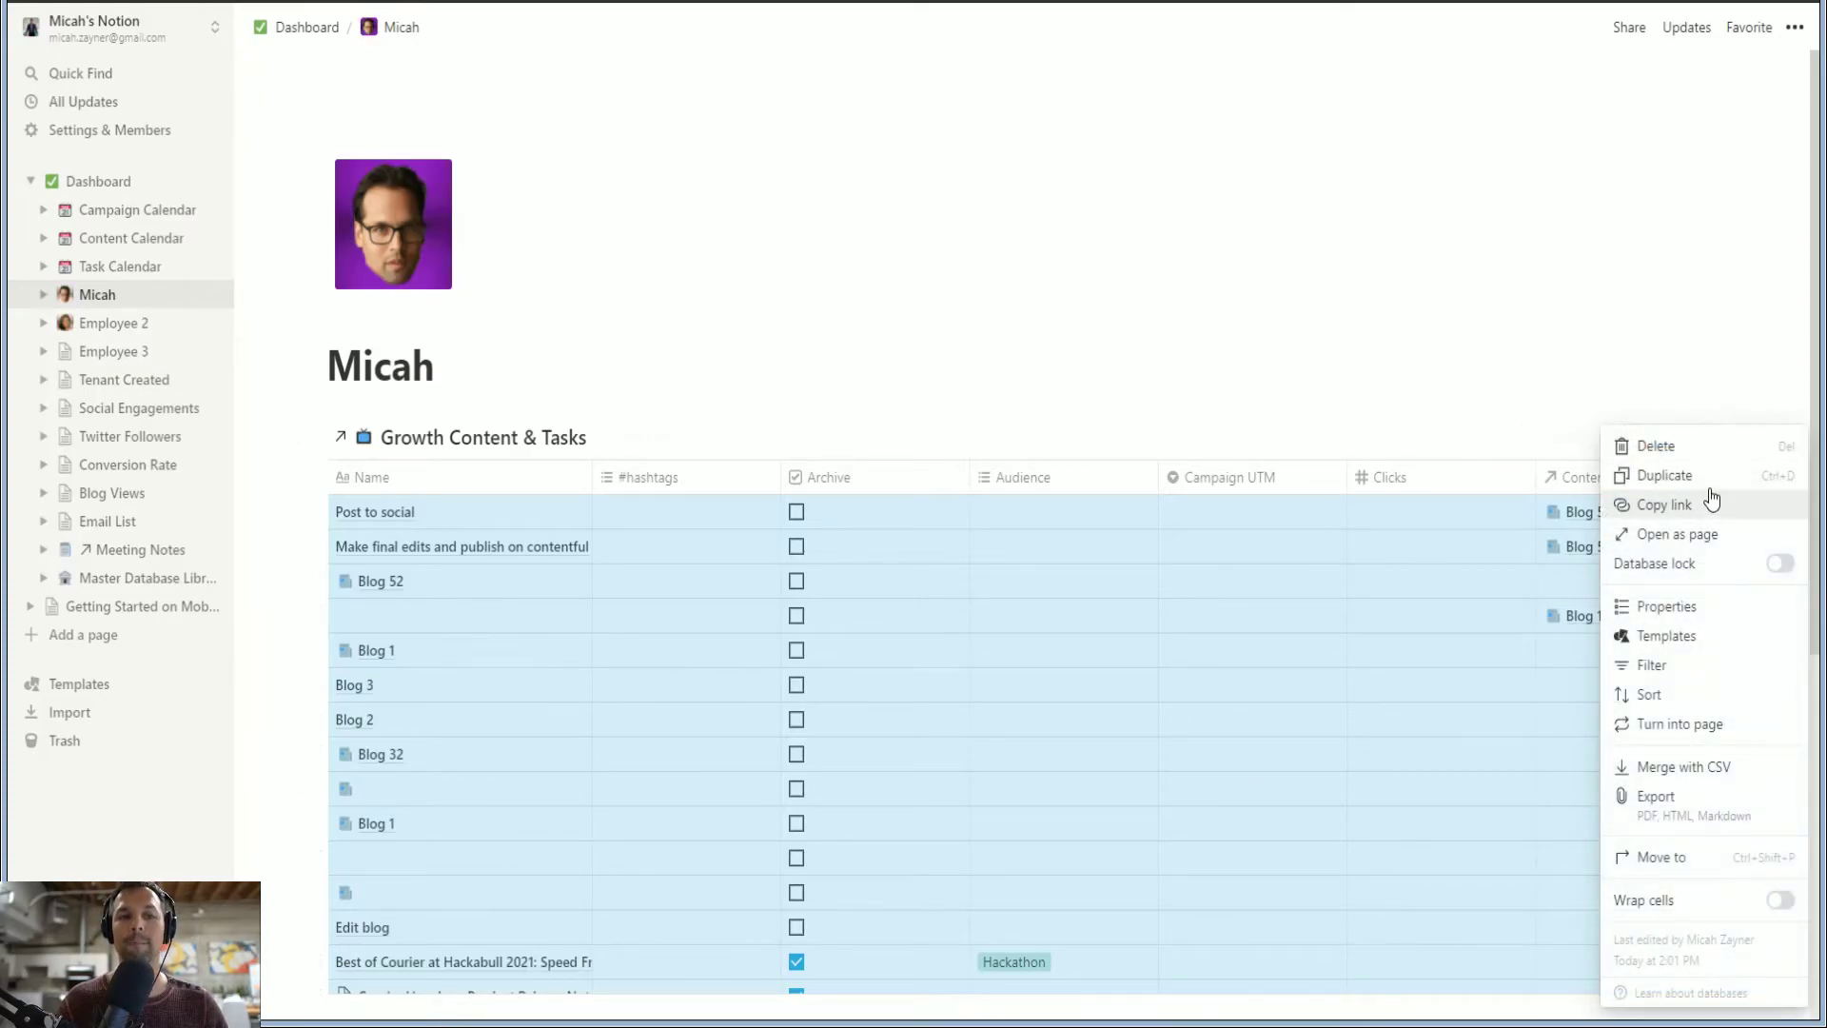
click(1663, 666)
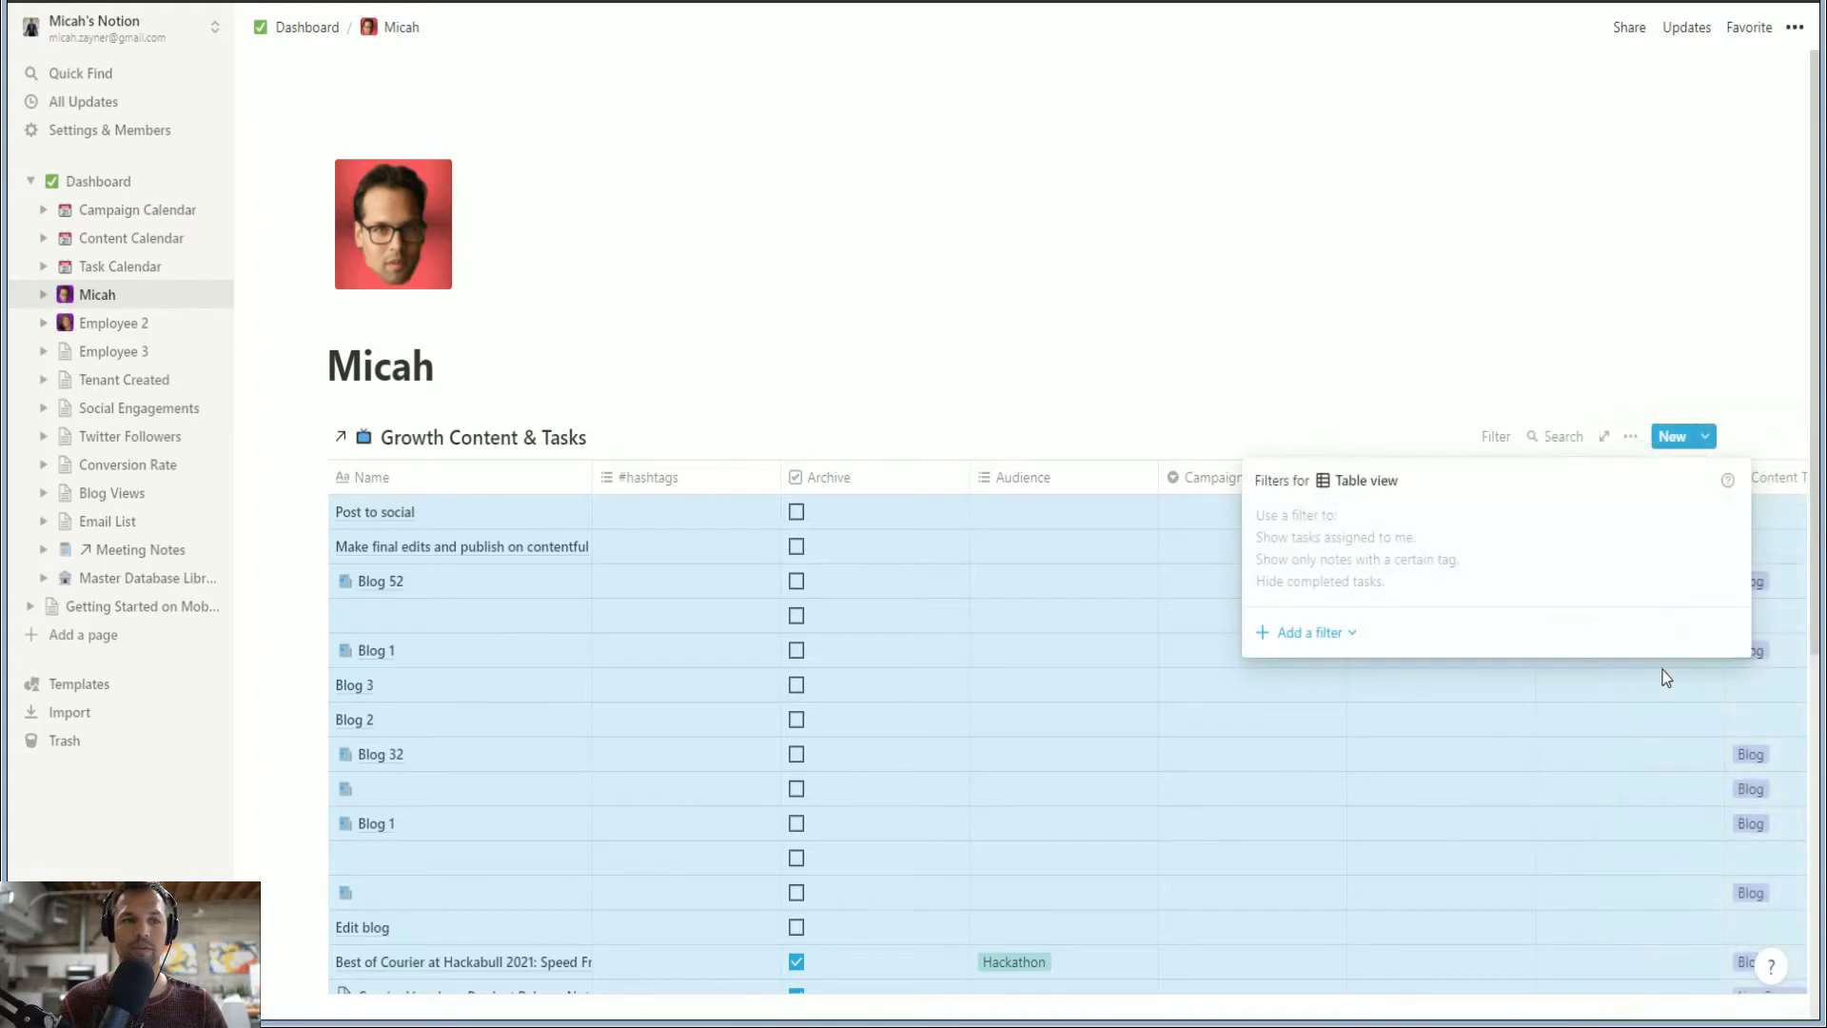
click(1314, 634)
click(1308, 670)
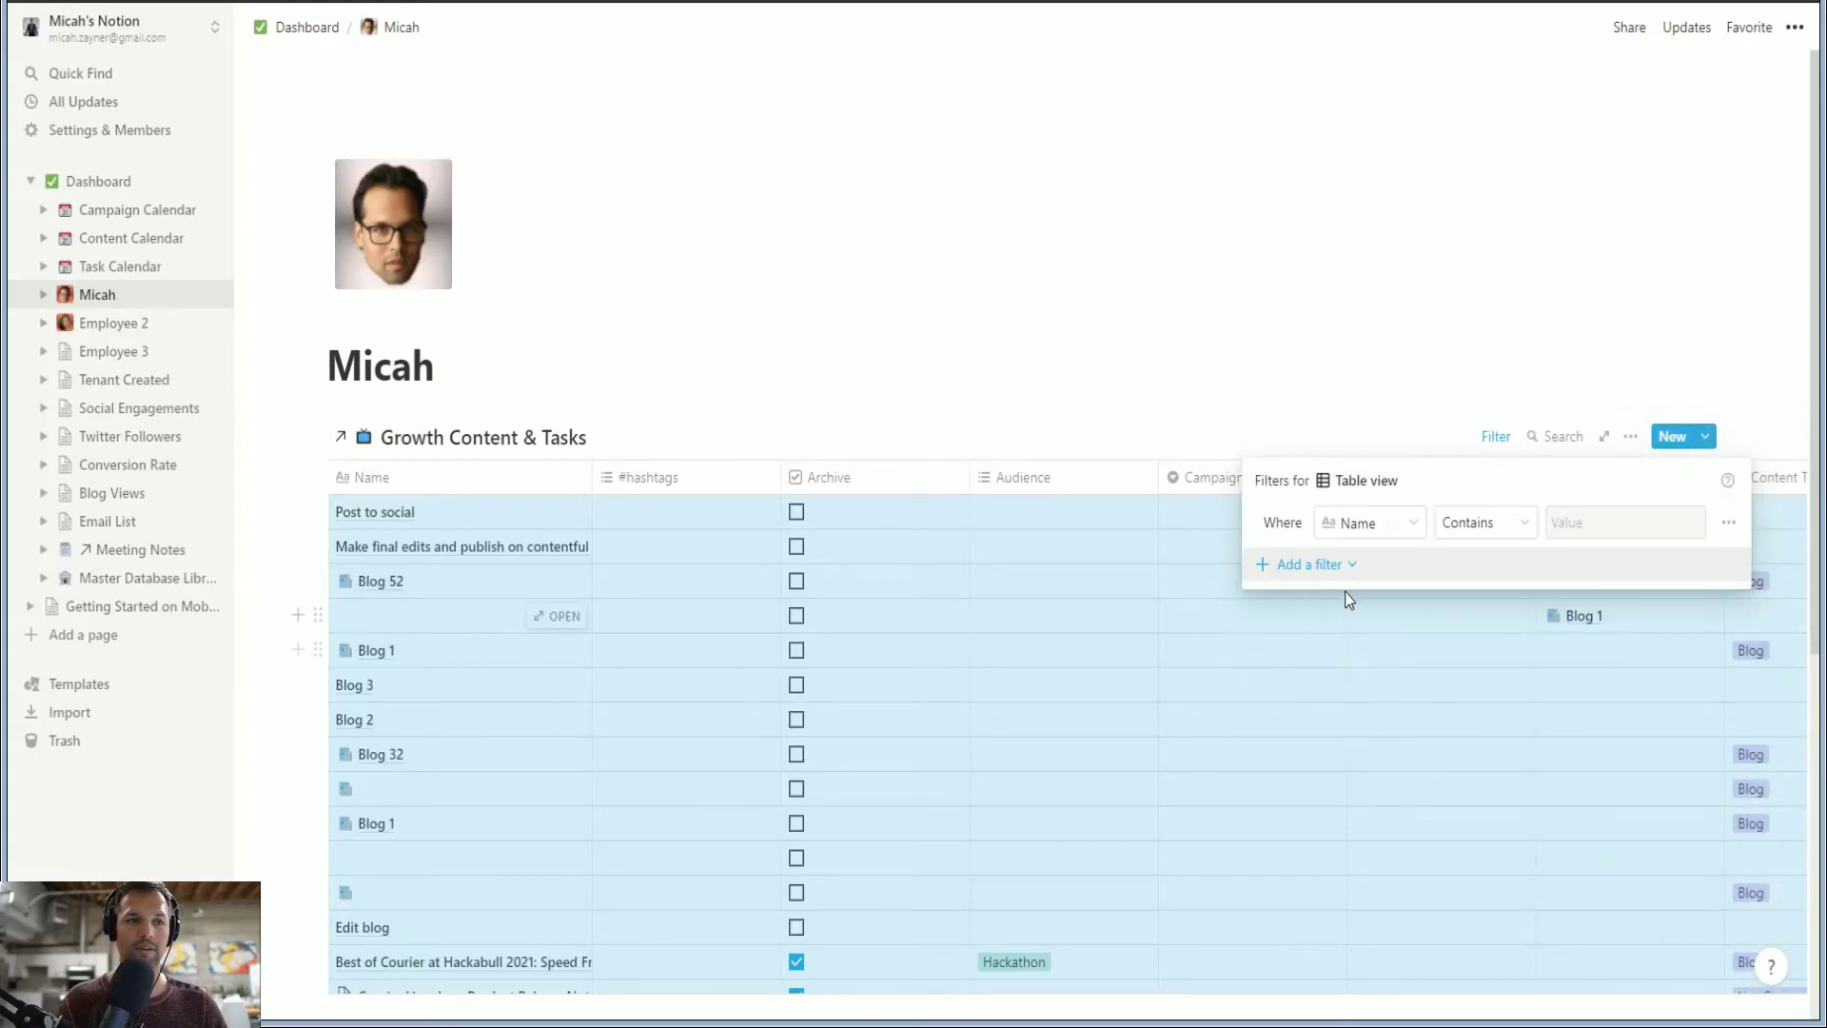
click(1385, 529)
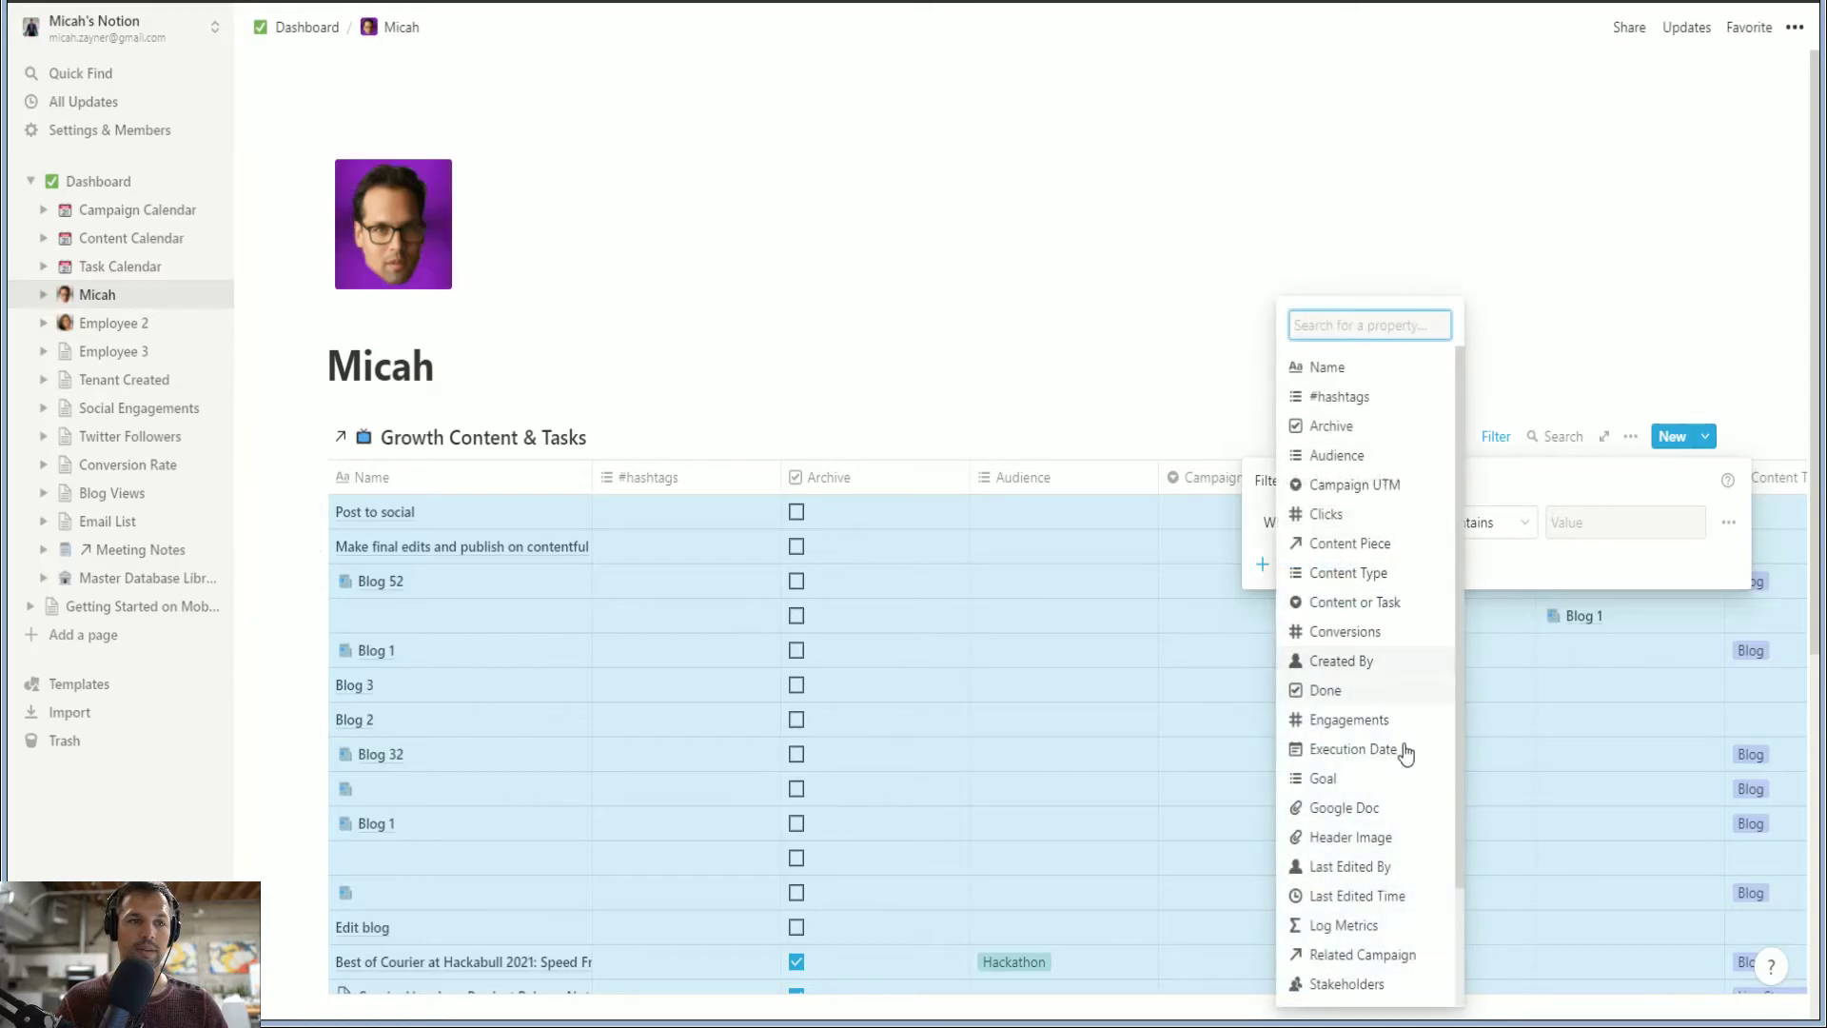
scroll(1399, 809, down, 3)
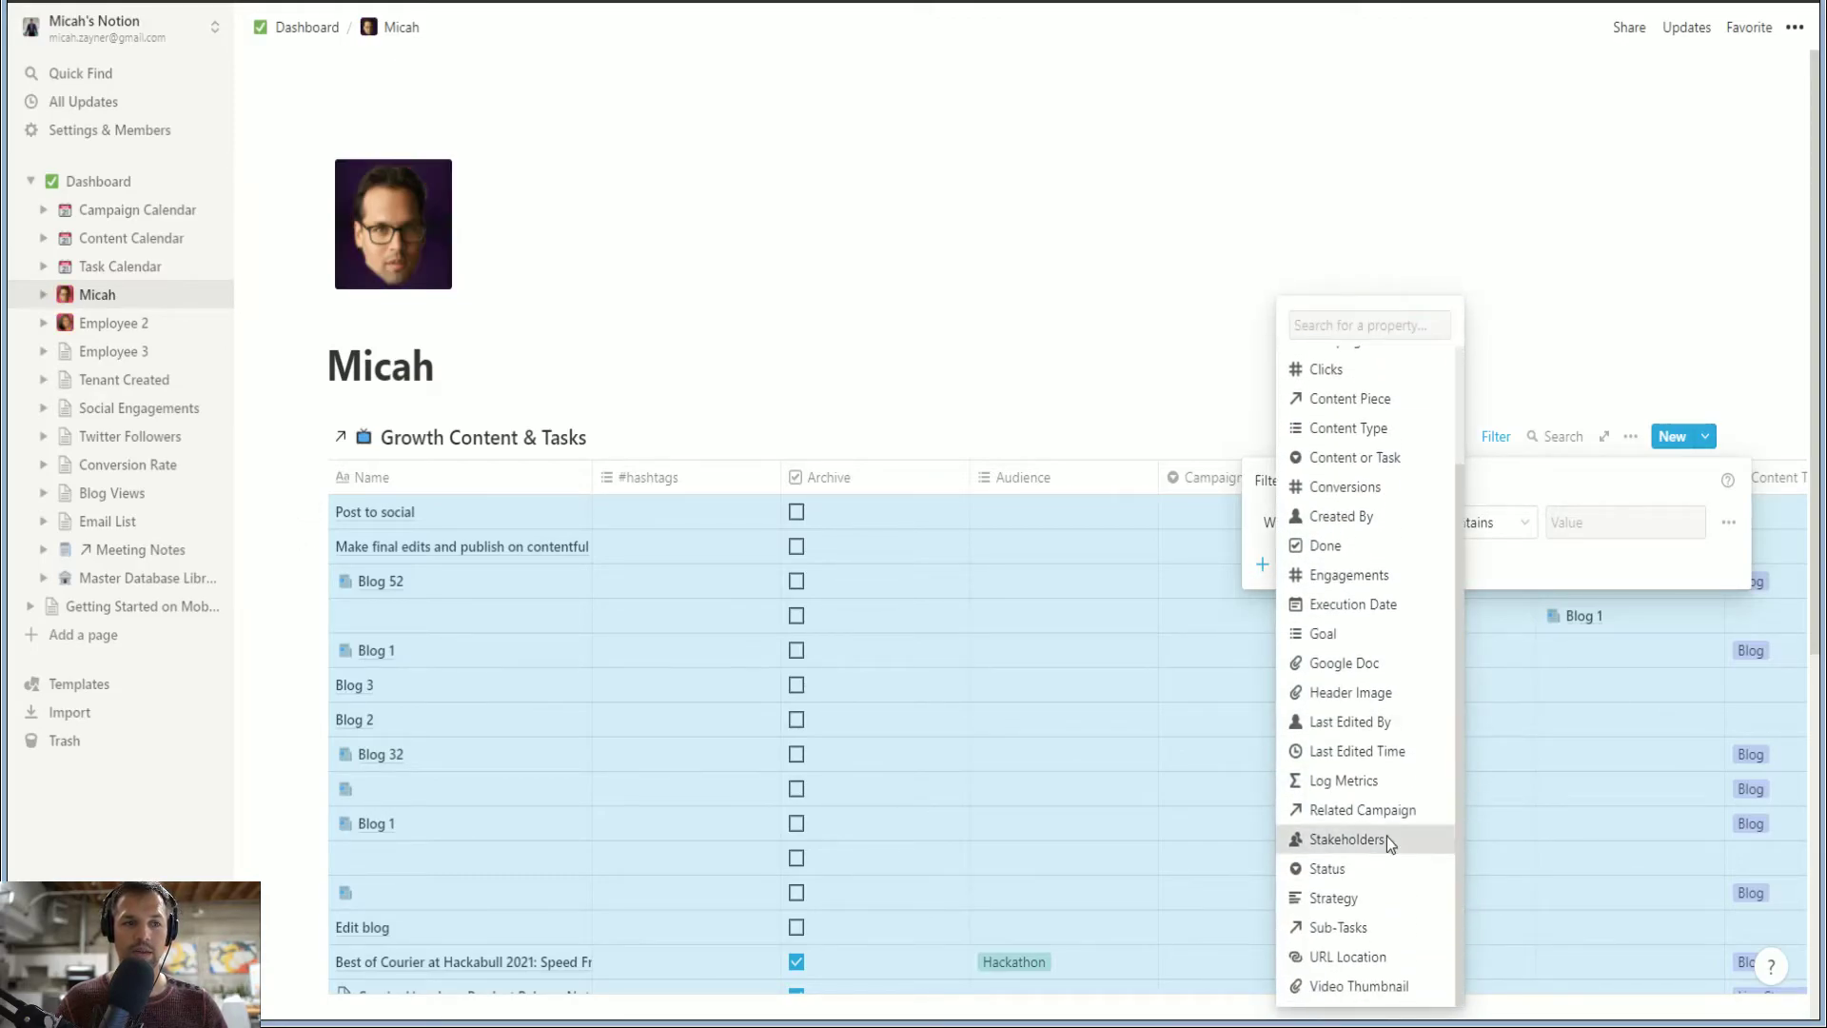
click(1386, 838)
click(1640, 538)
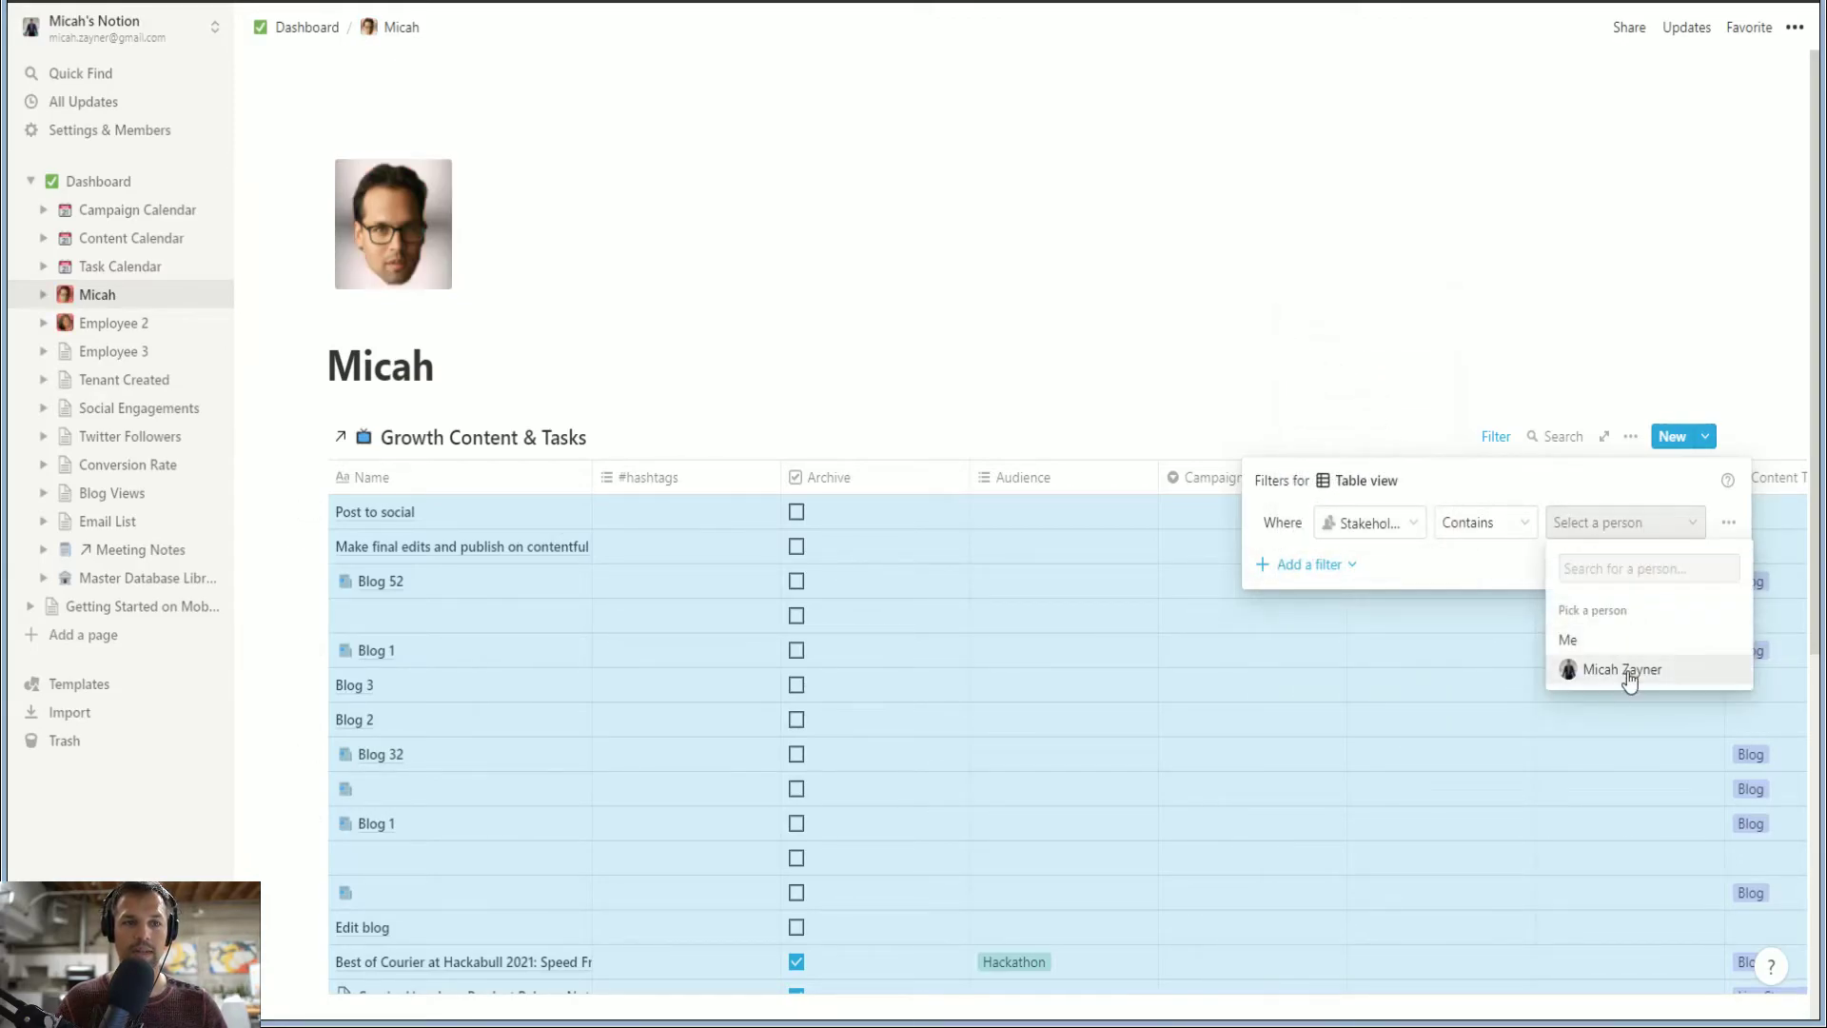
click(1629, 678)
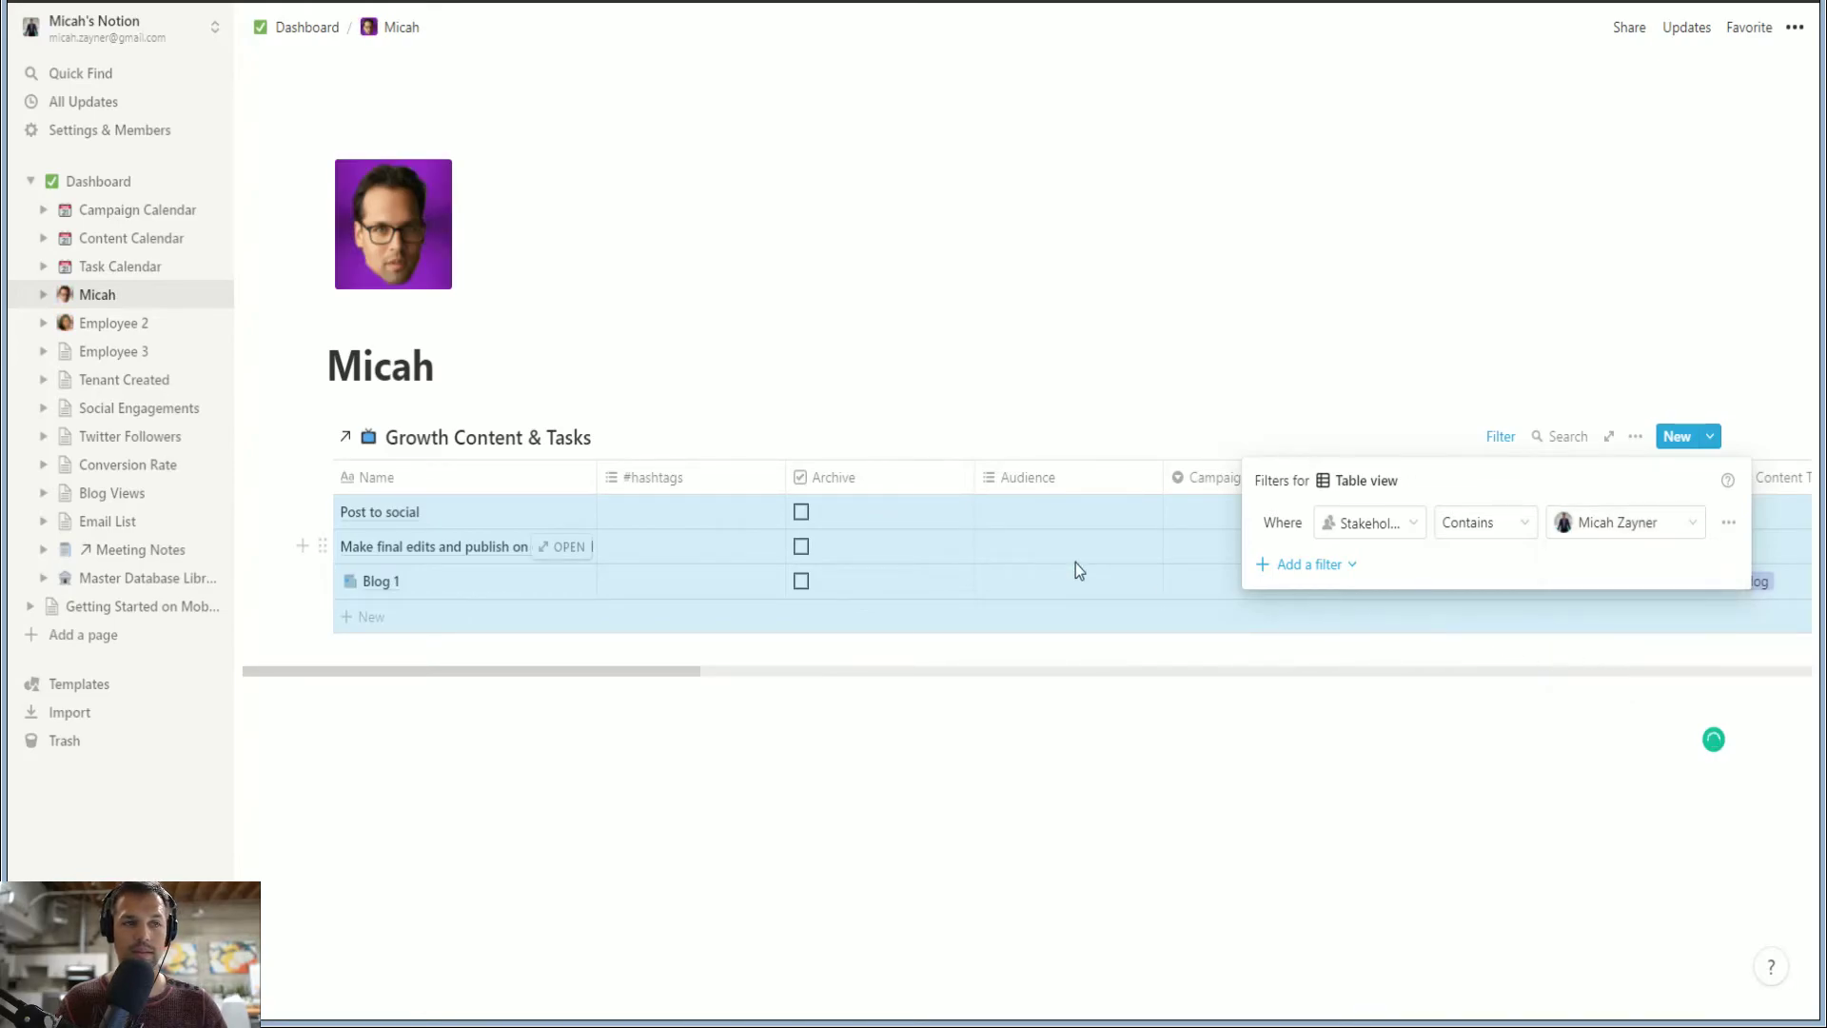
Remove the duplicate second filter and wrap the Stakeholders filter into a filter group
click(1304, 565)
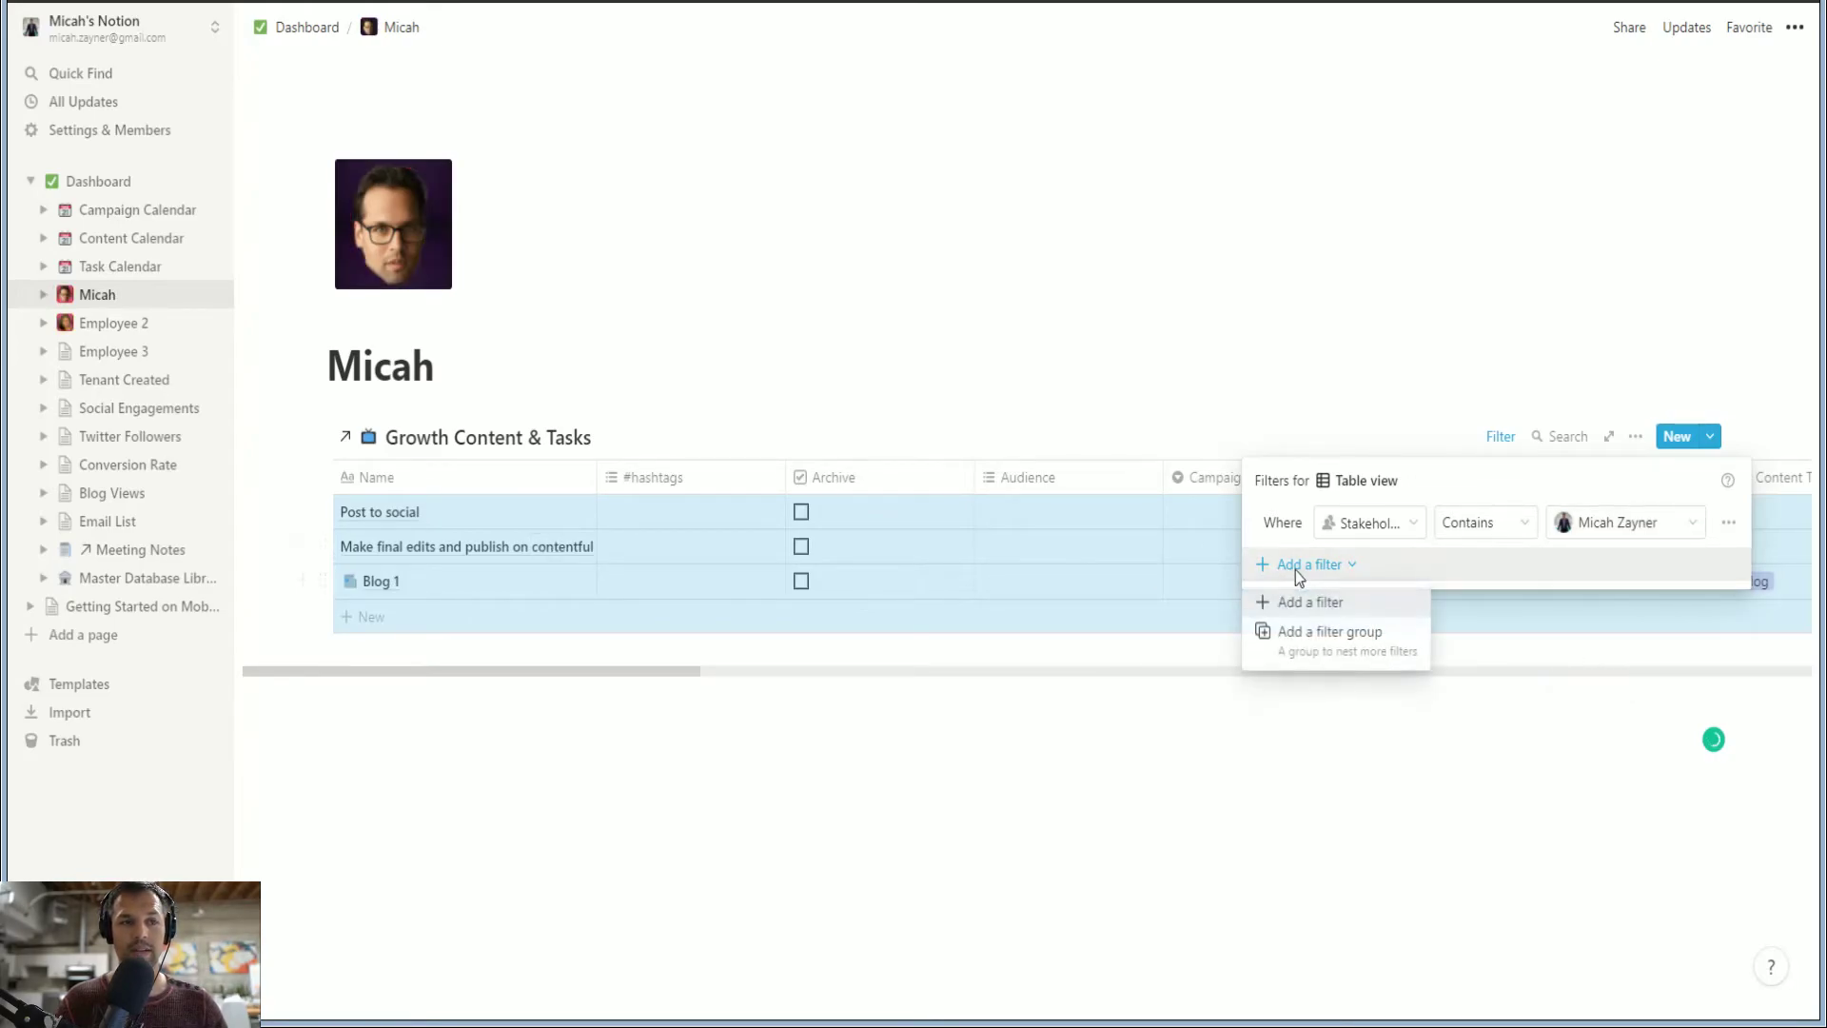
click(1310, 603)
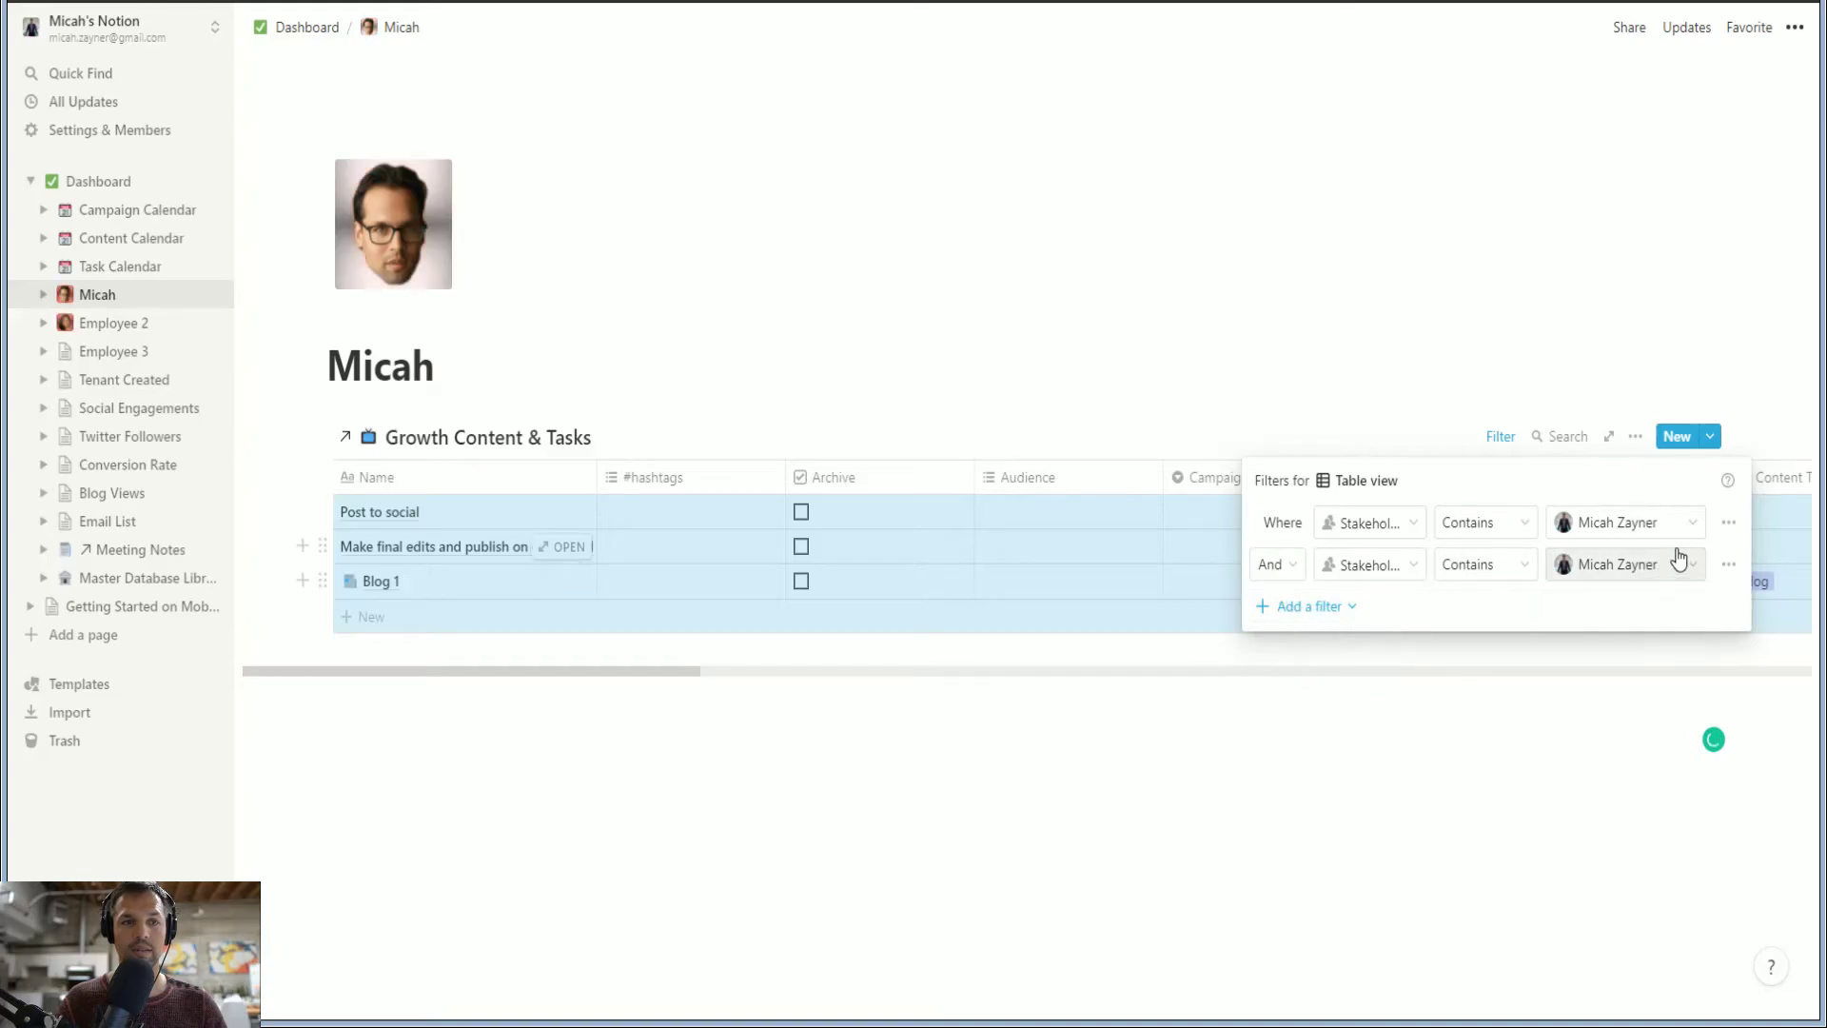
click(1728, 565)
click(1717, 604)
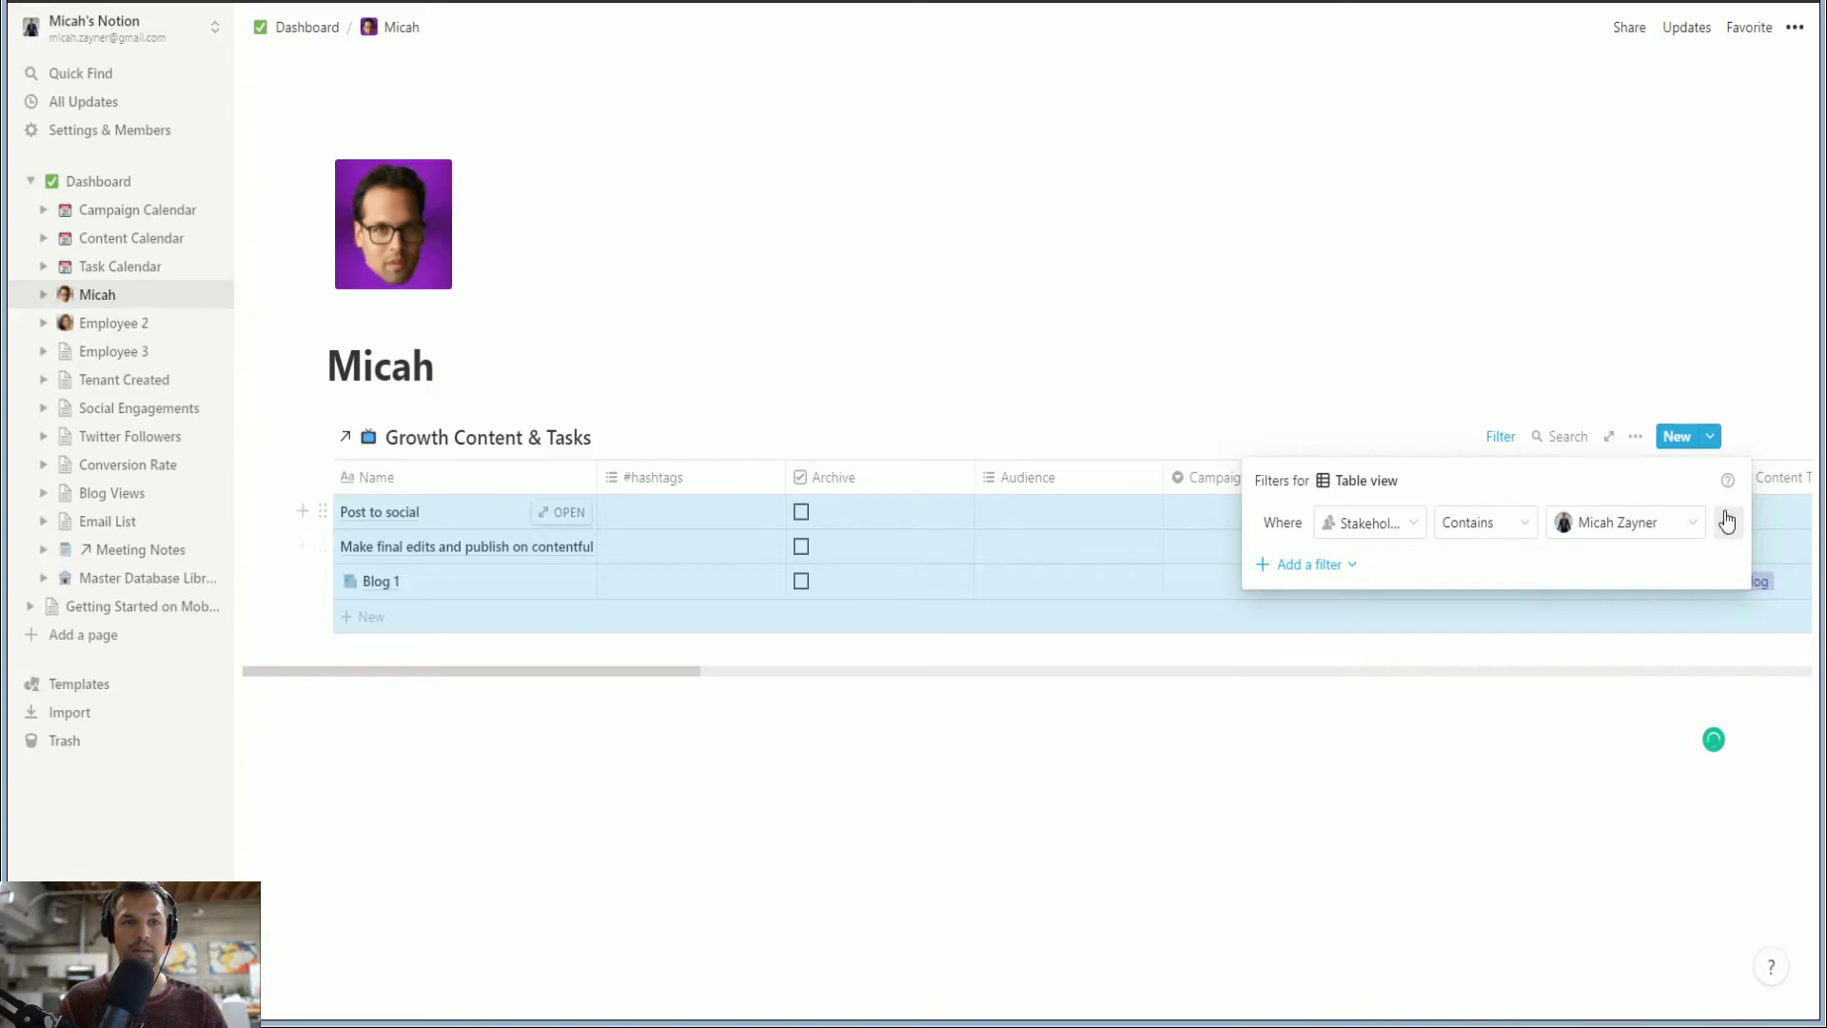
click(1726, 522)
click(1717, 616)
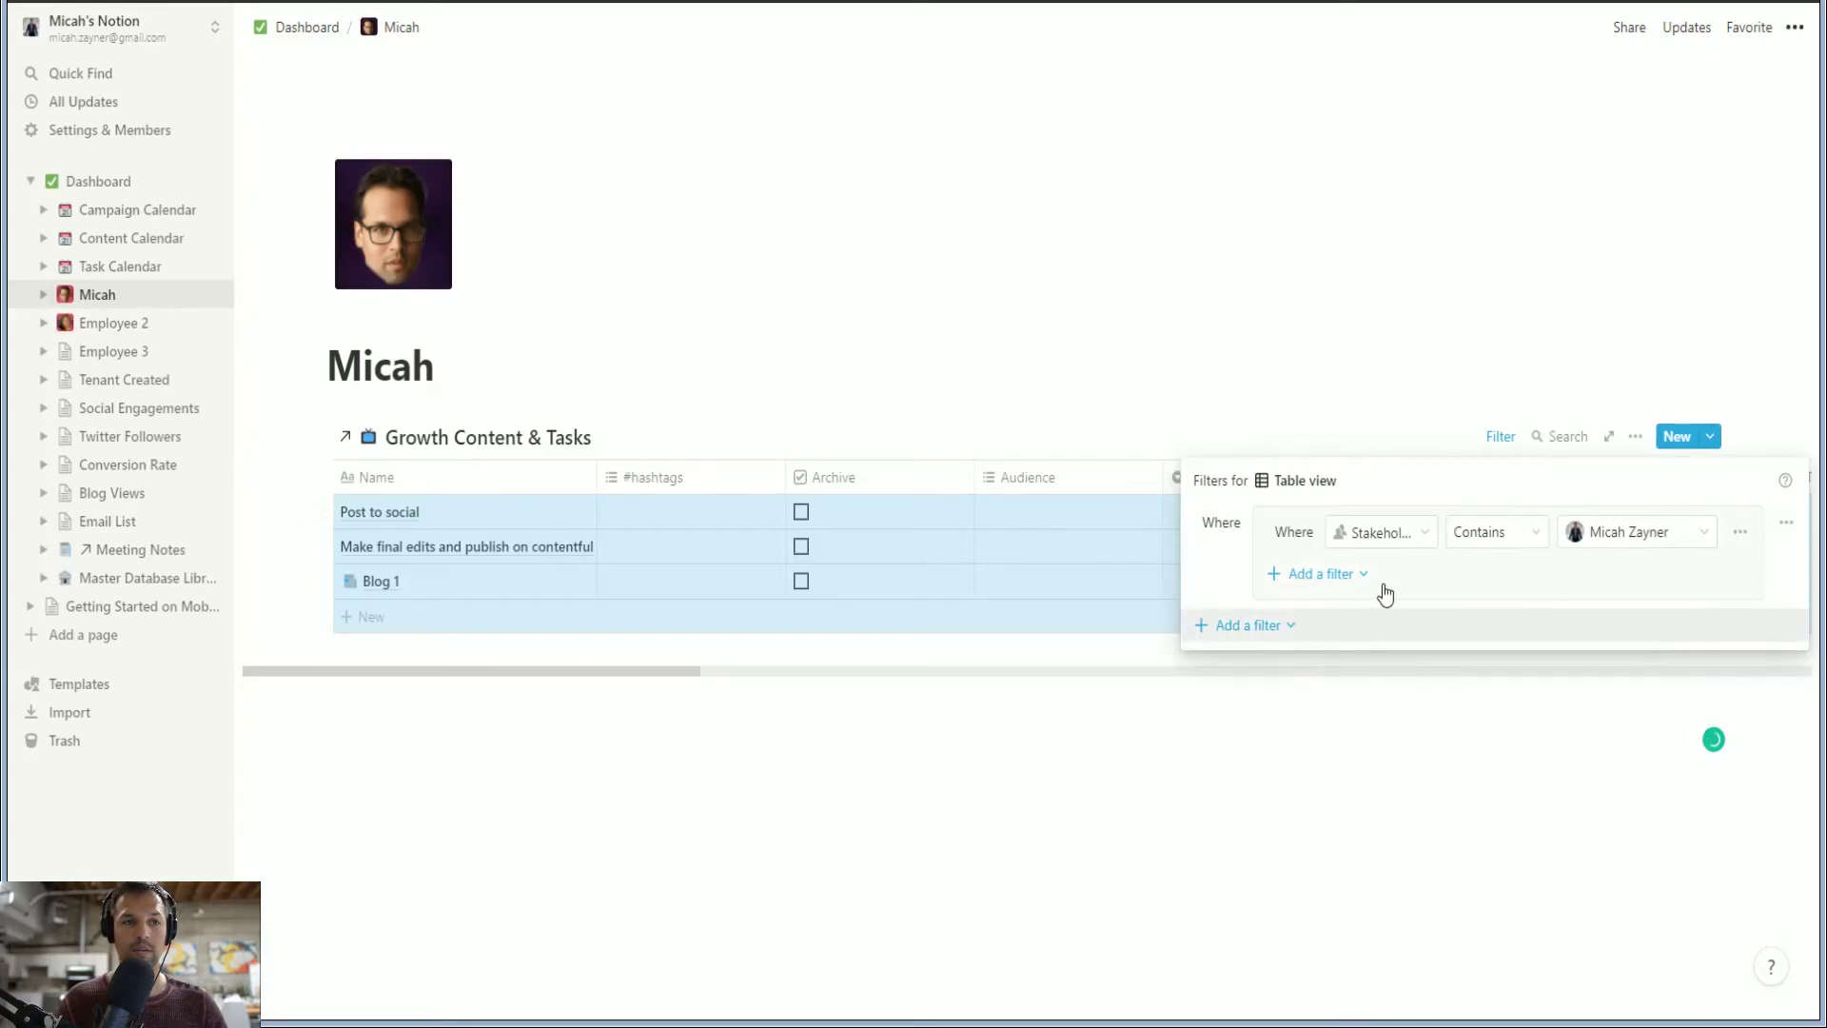
Add an And condition to the group keeping only tasks where Done is not checked
click(1320, 573)
click(1337, 614)
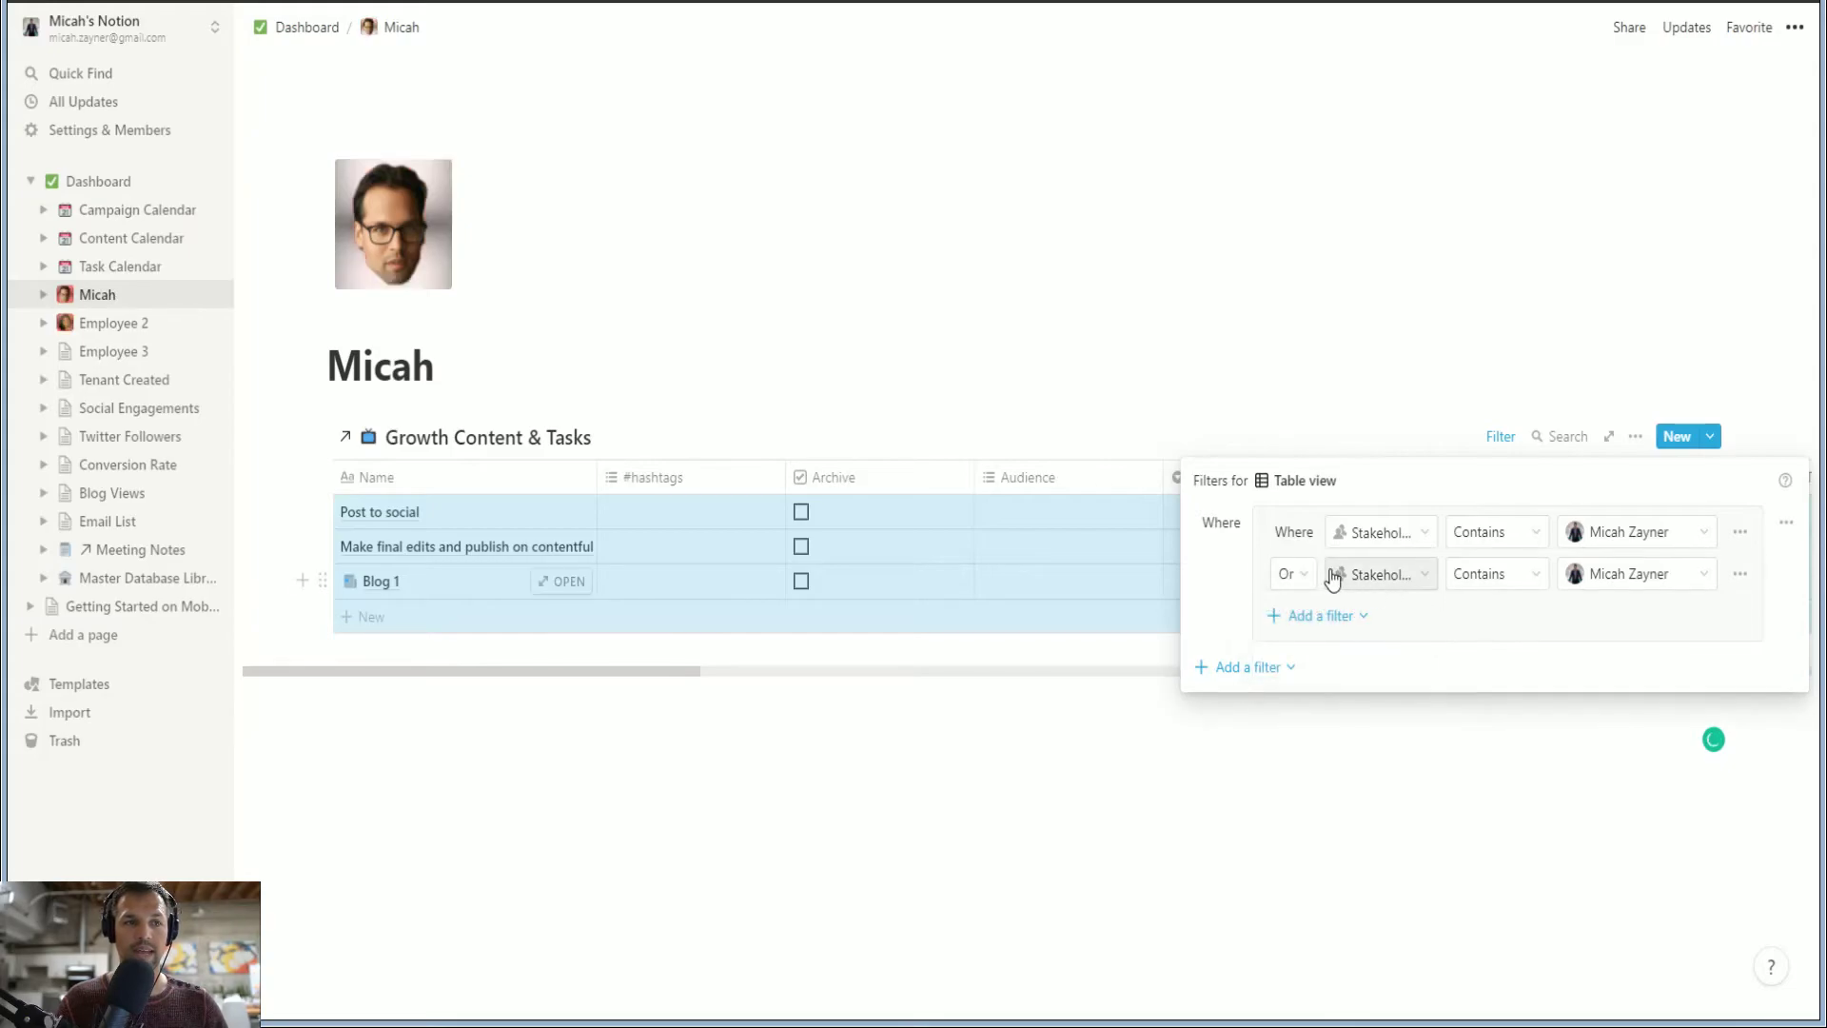
click(1288, 573)
click(1232, 607)
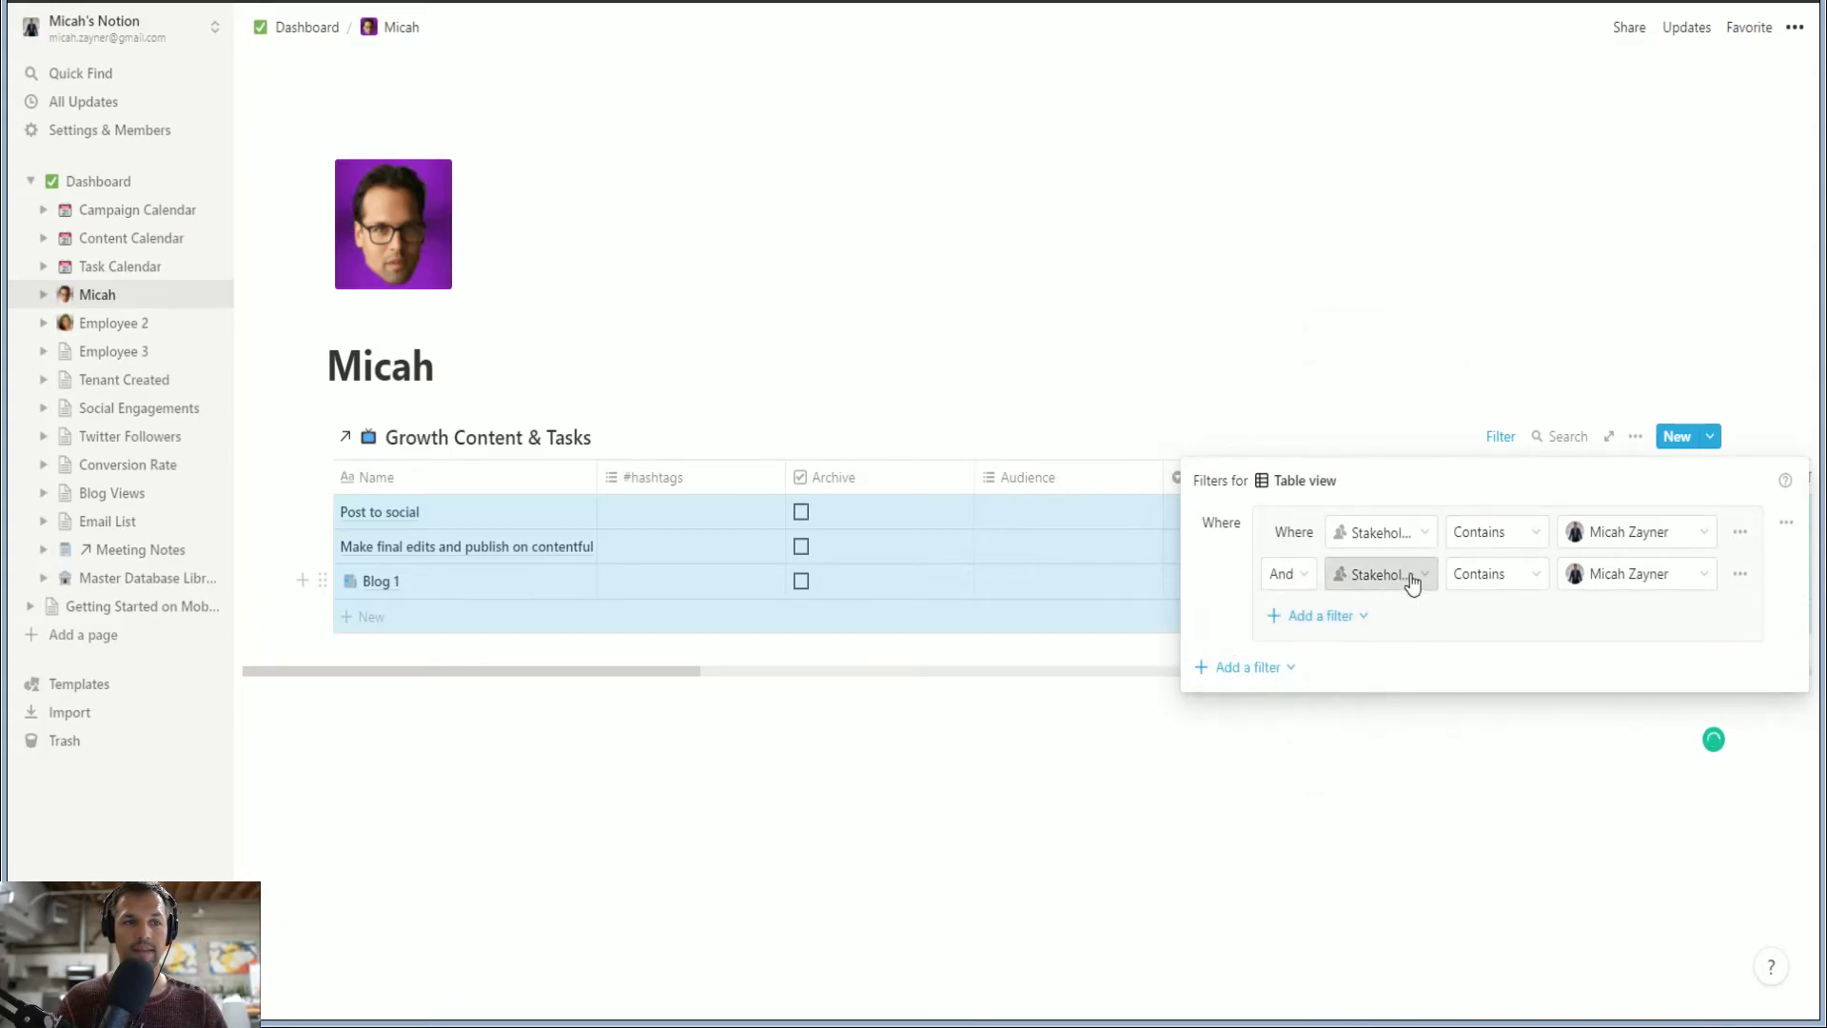
click(1408, 578)
click(1414, 685)
click(1544, 581)
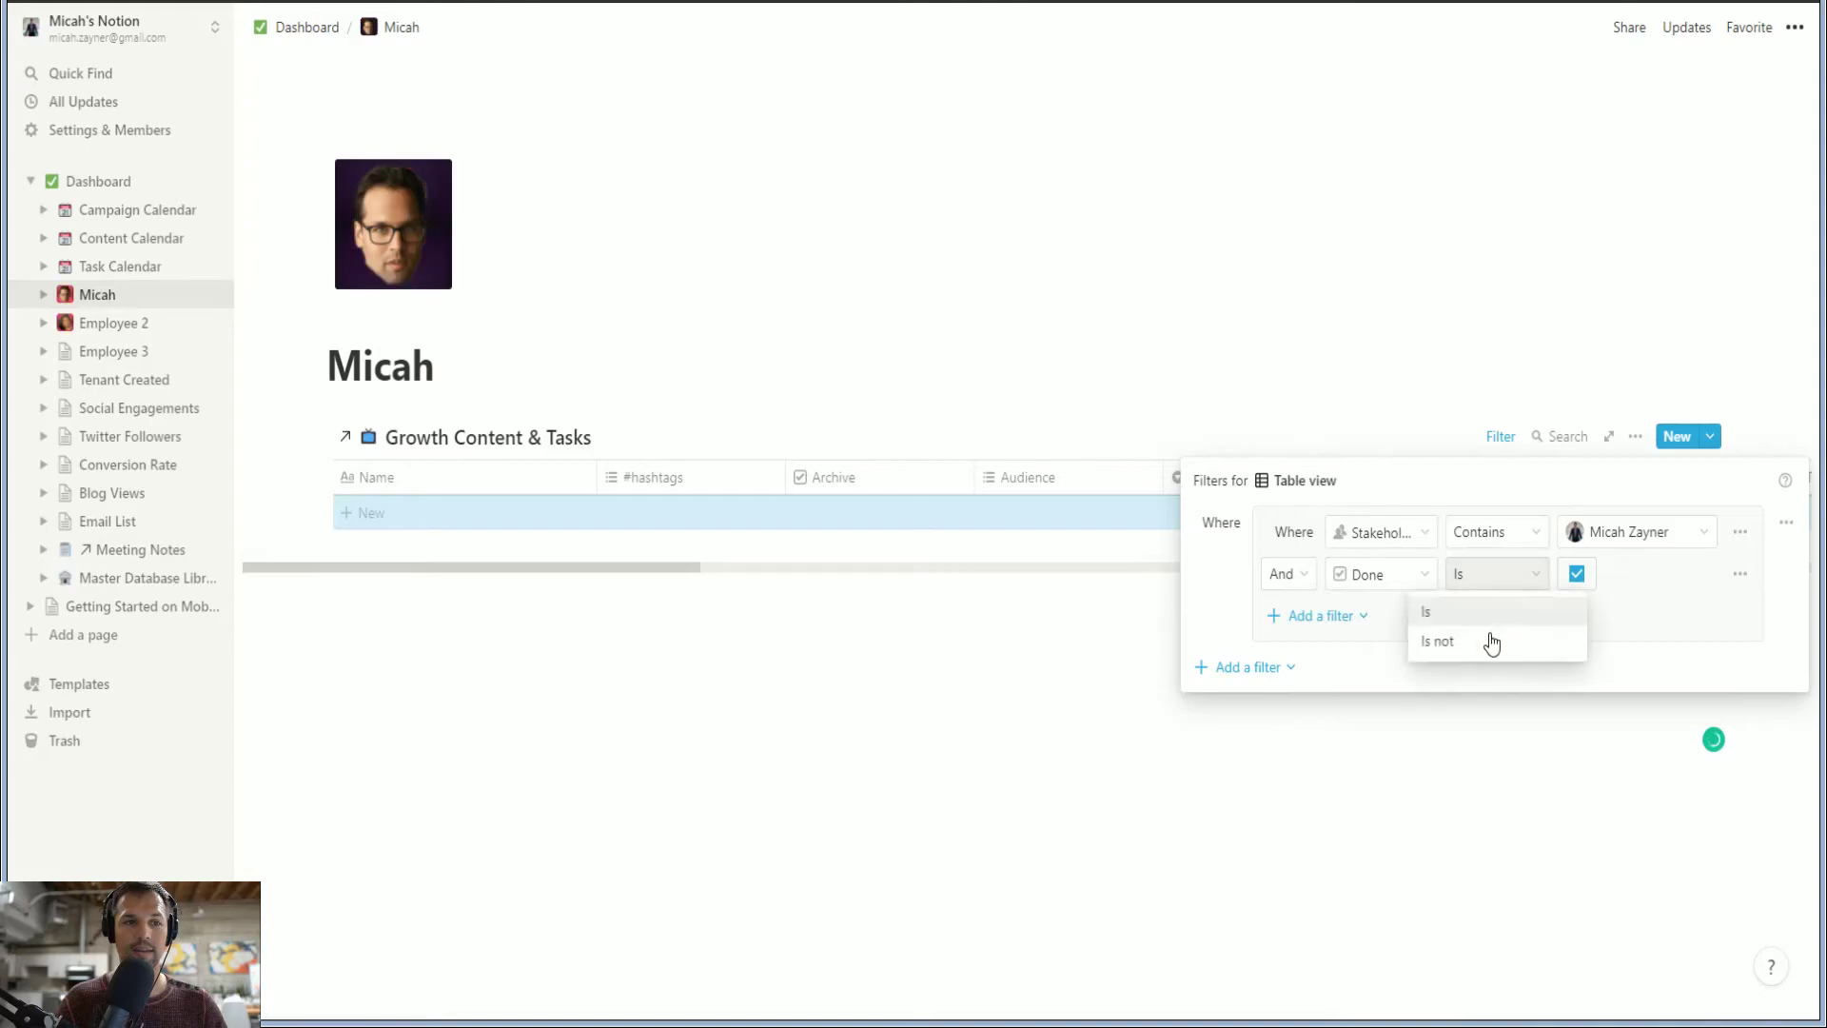
click(1491, 640)
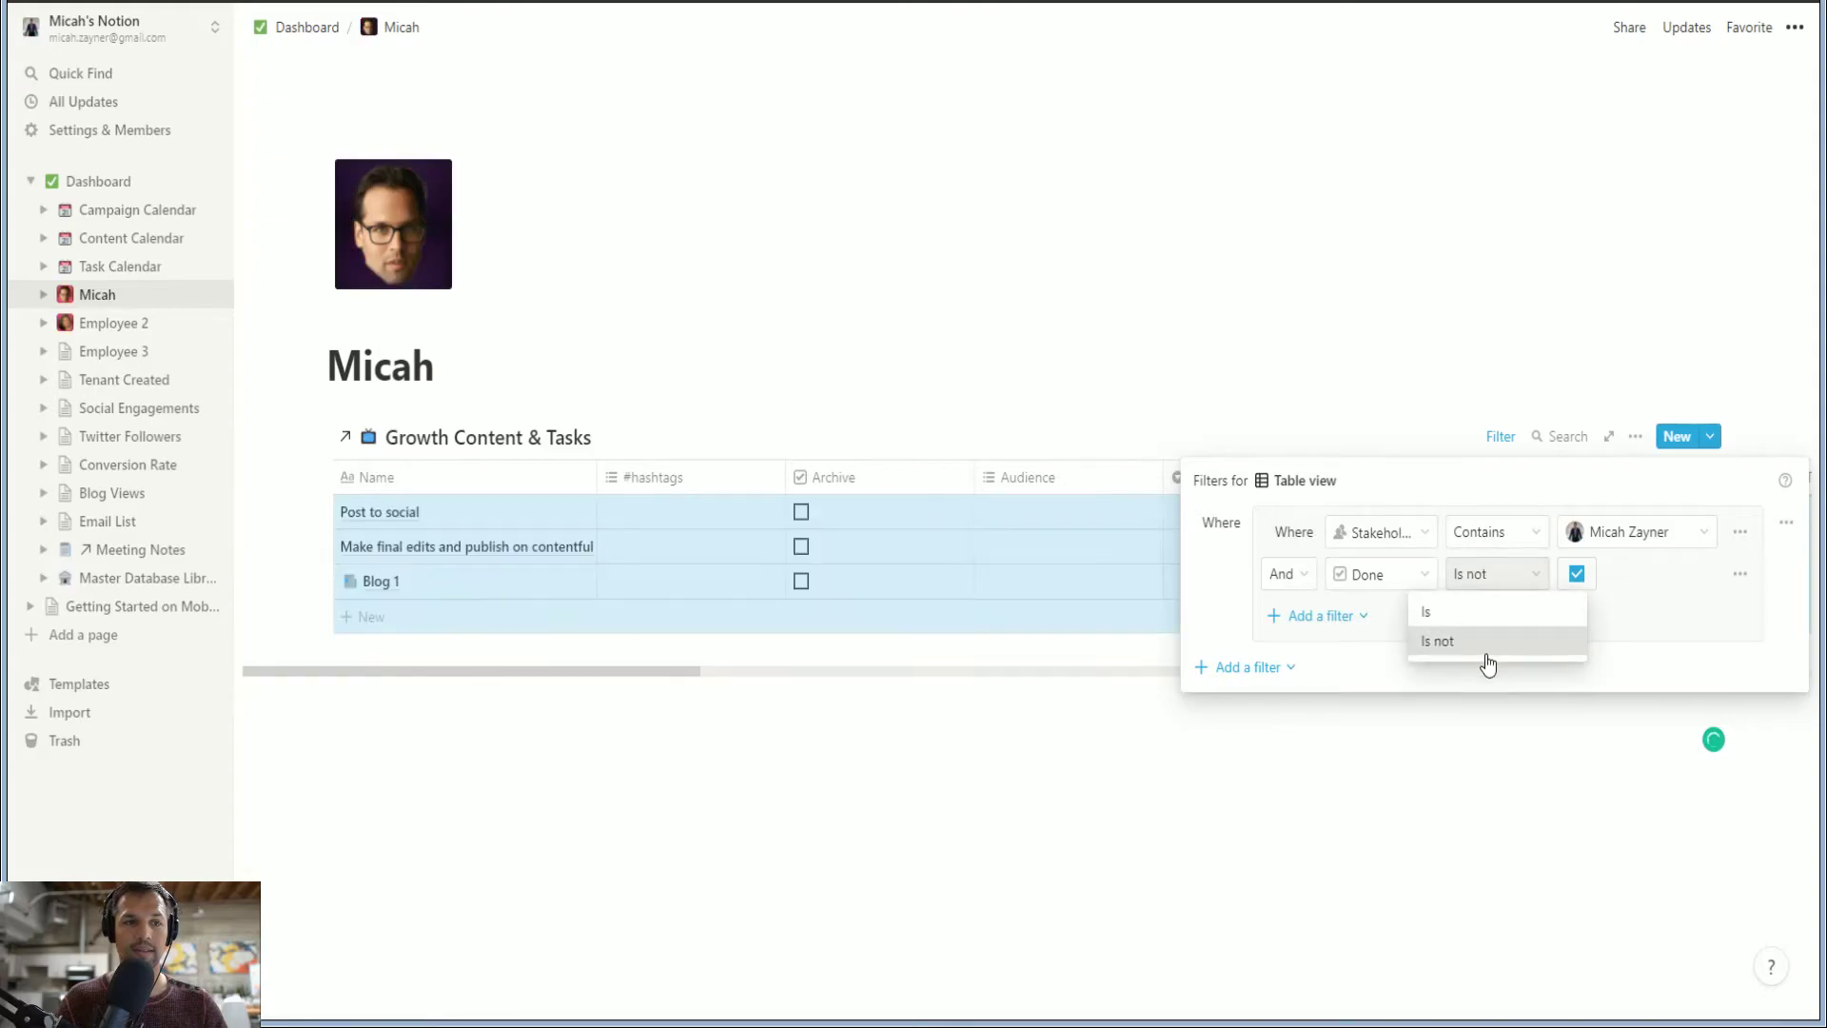
Drop the extra Done condition and make the third filter Content or Task is Task
click(1329, 618)
click(1322, 654)
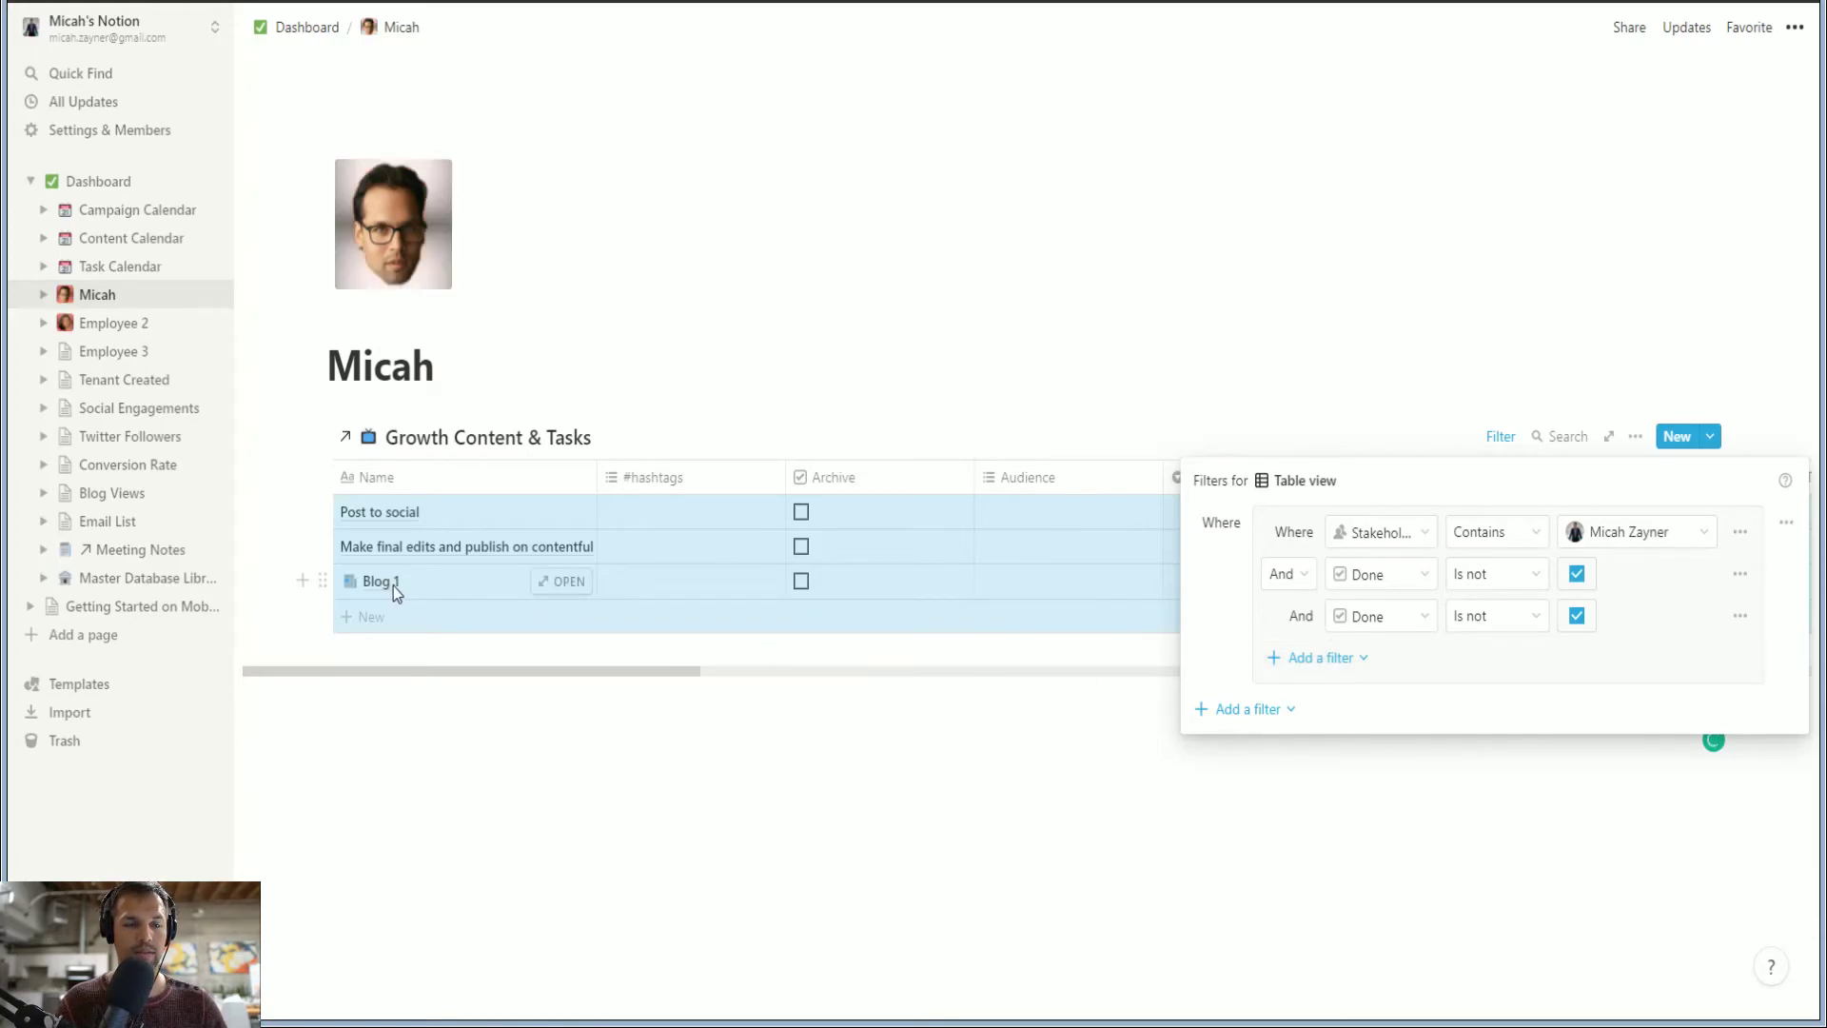
click(1338, 660)
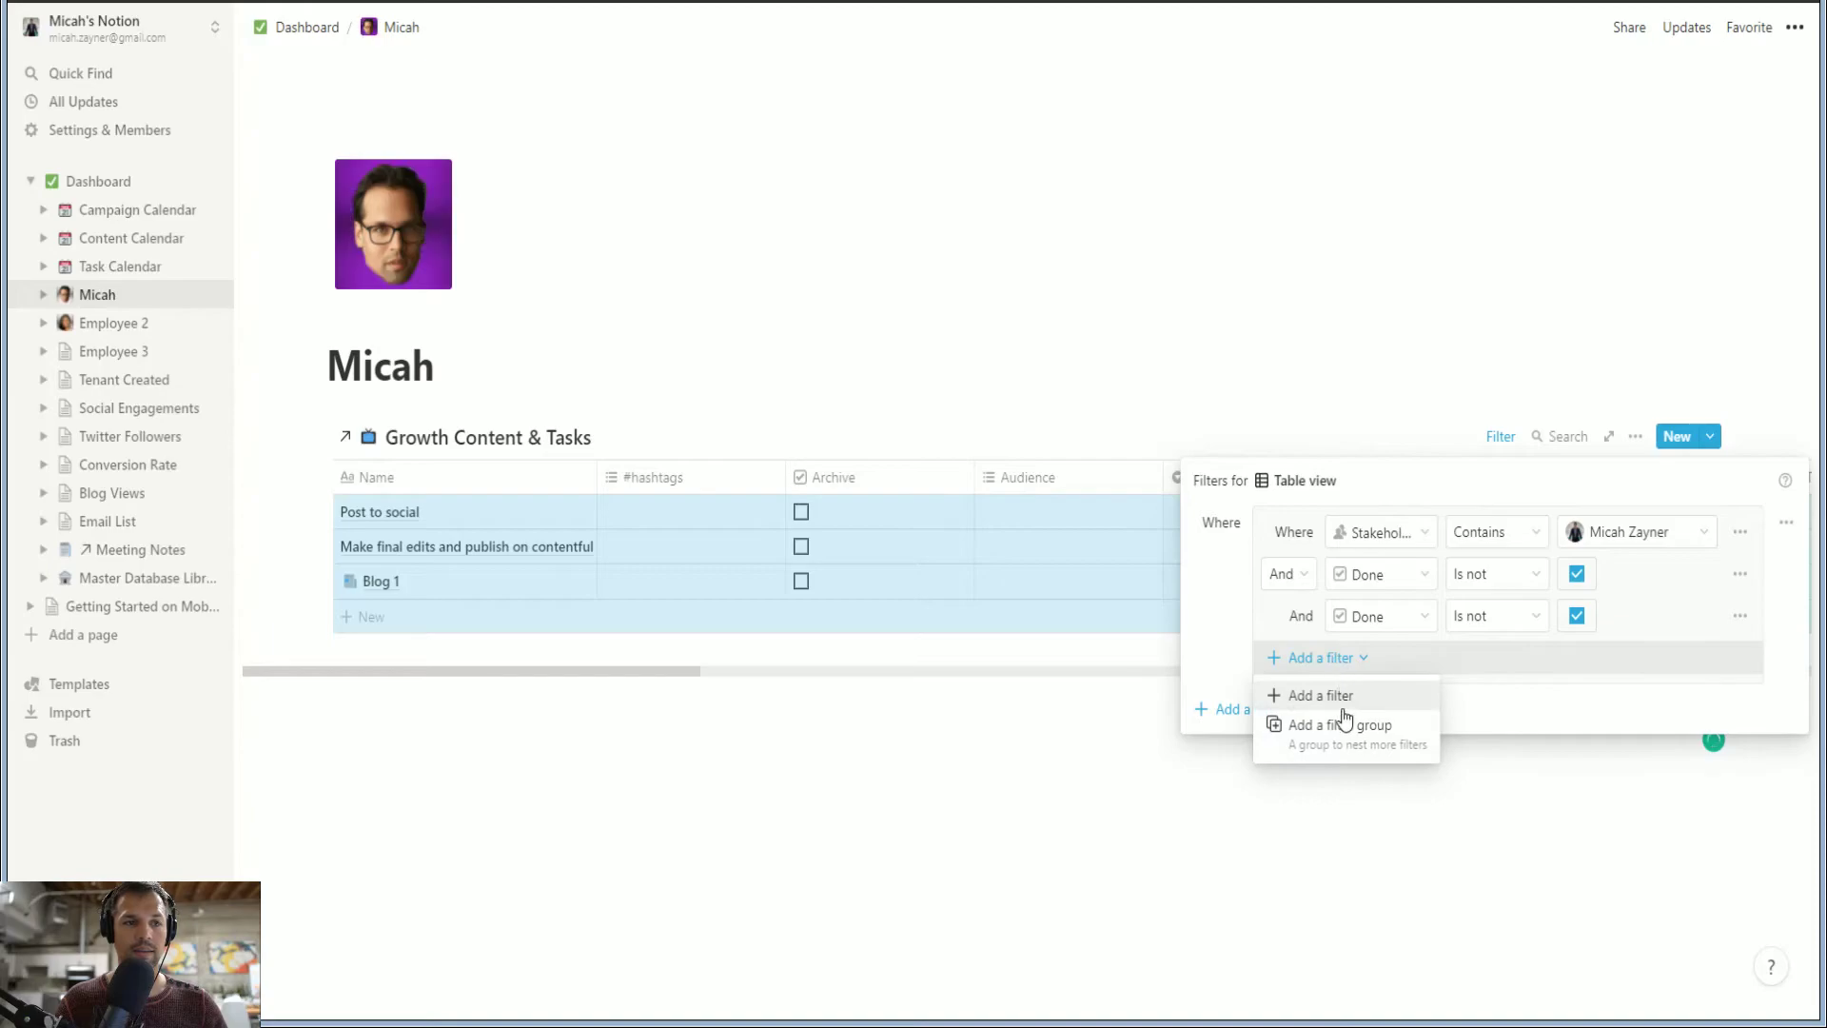
click(1340, 698)
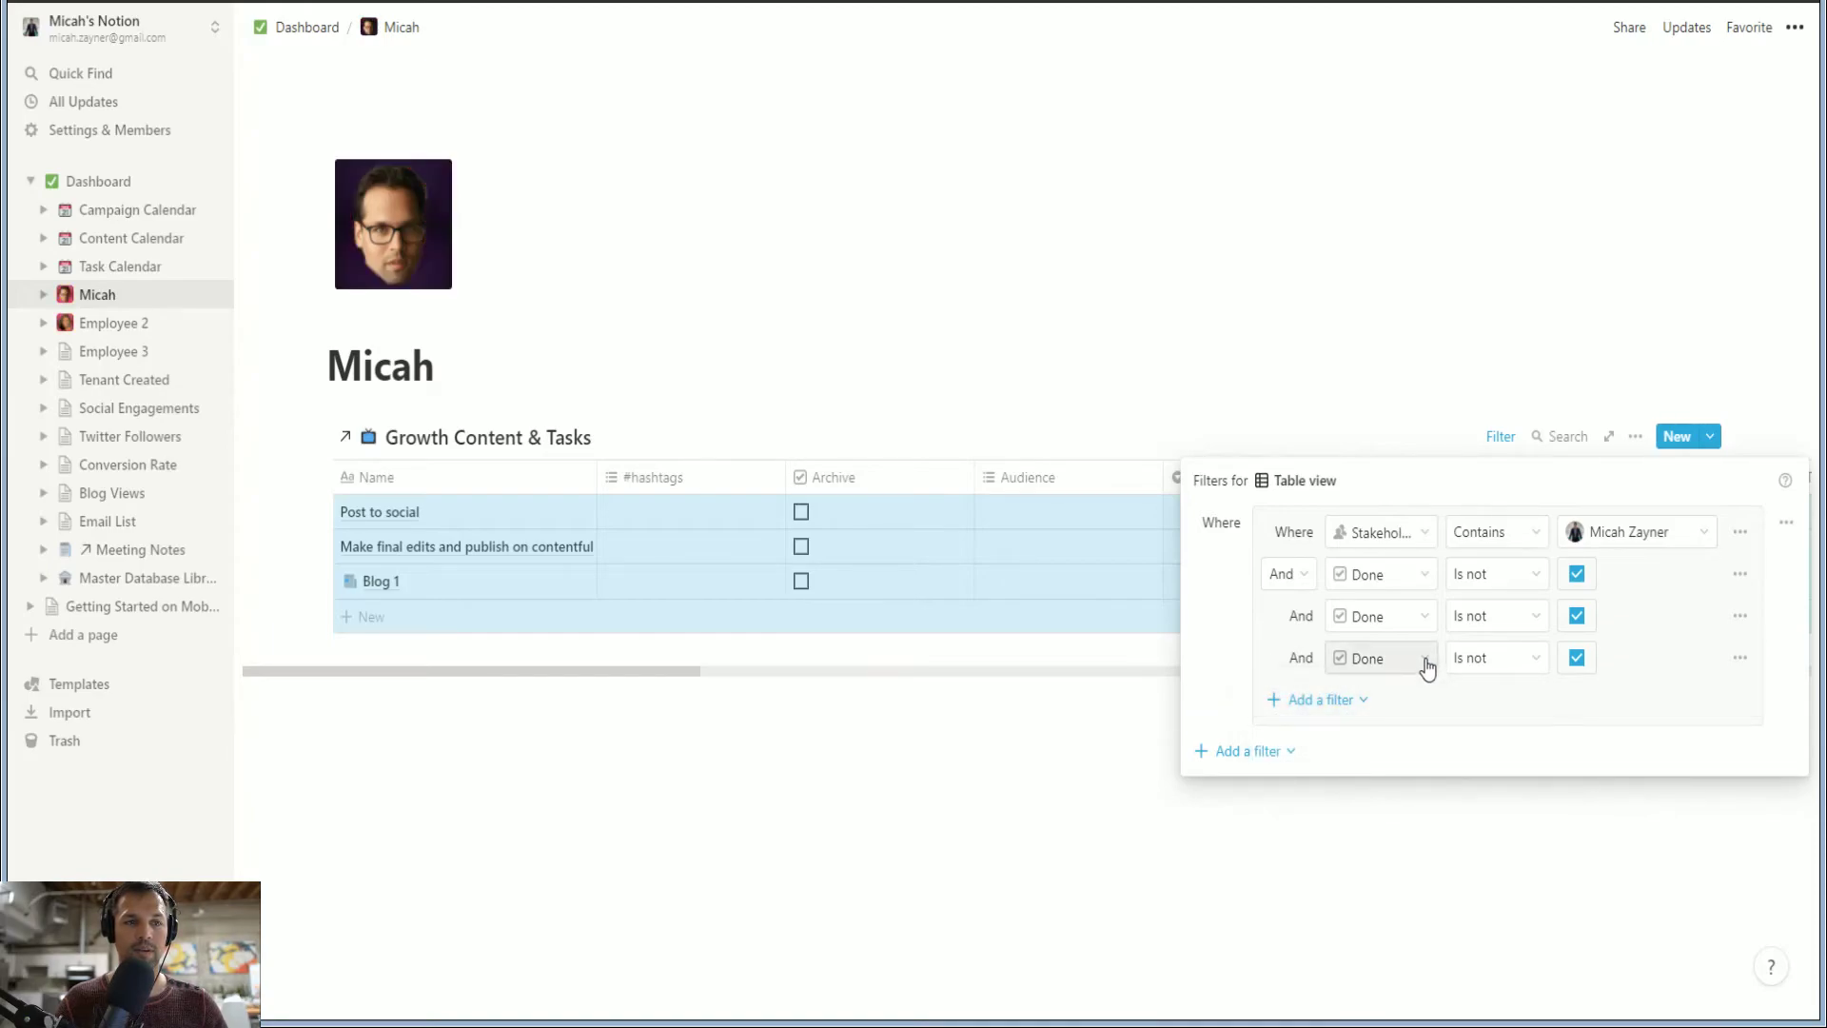
click(1740, 658)
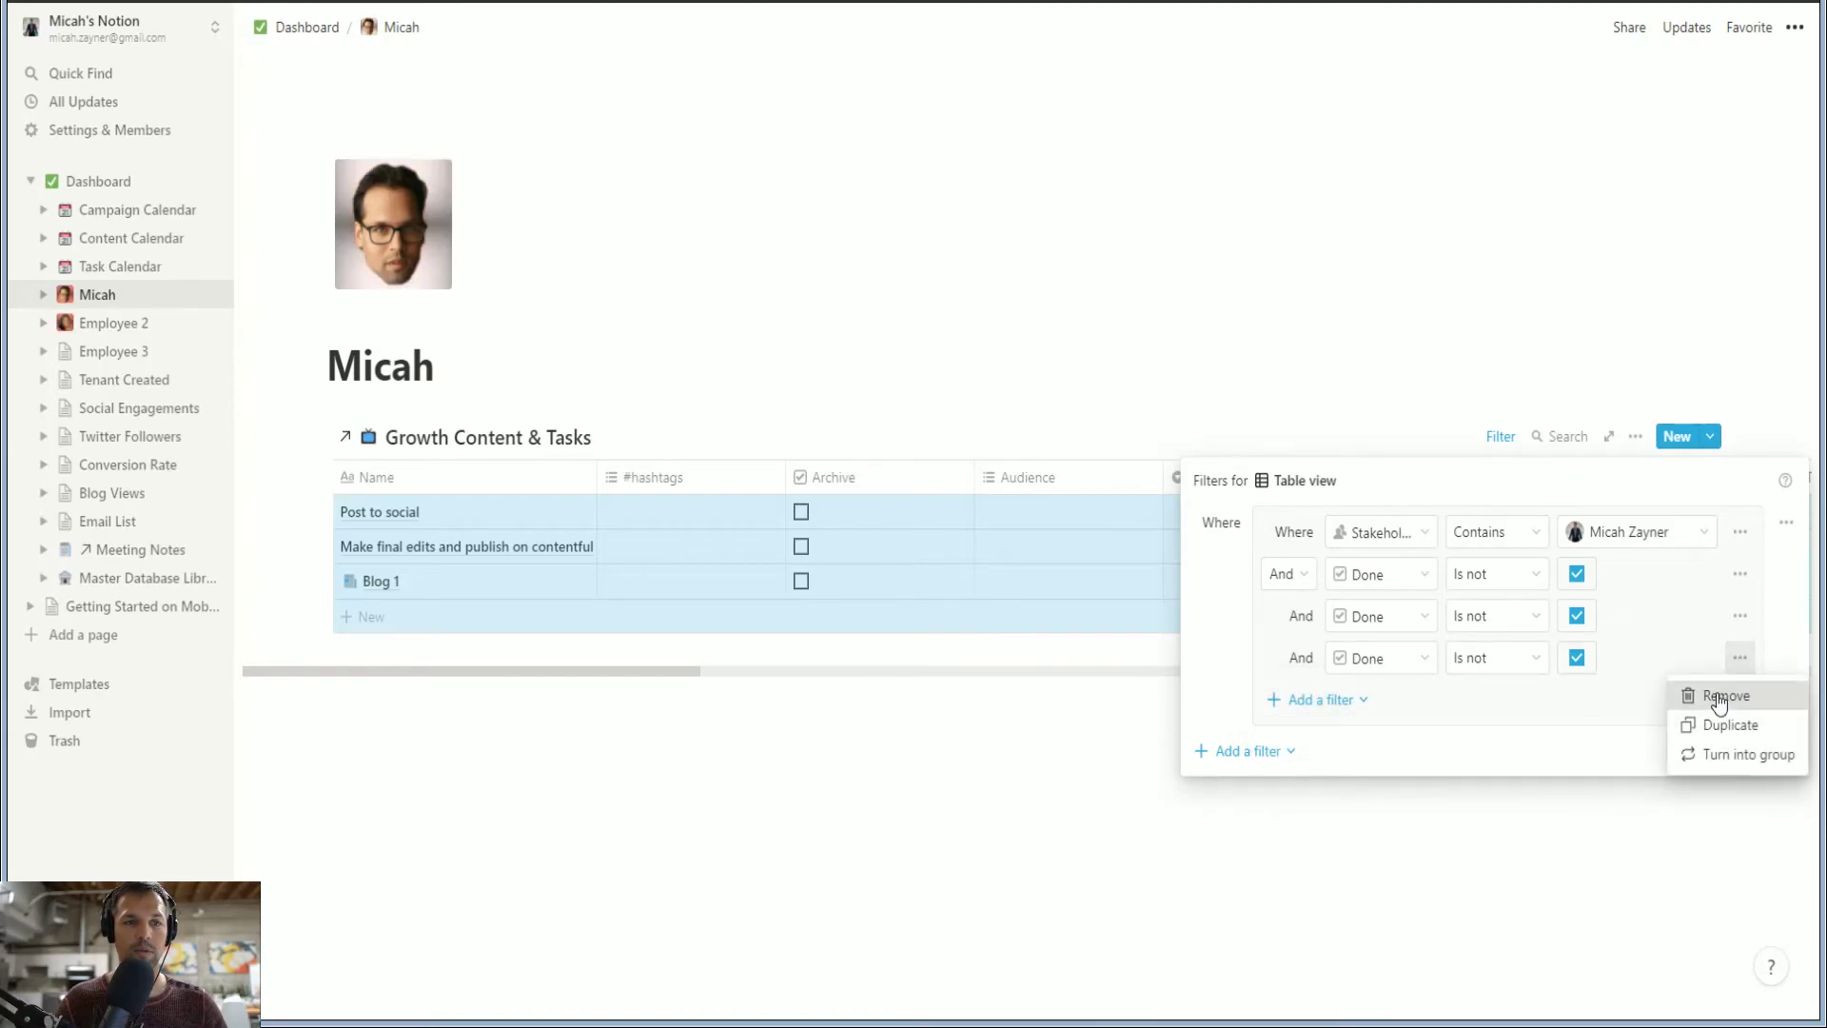
click(1727, 694)
click(1372, 628)
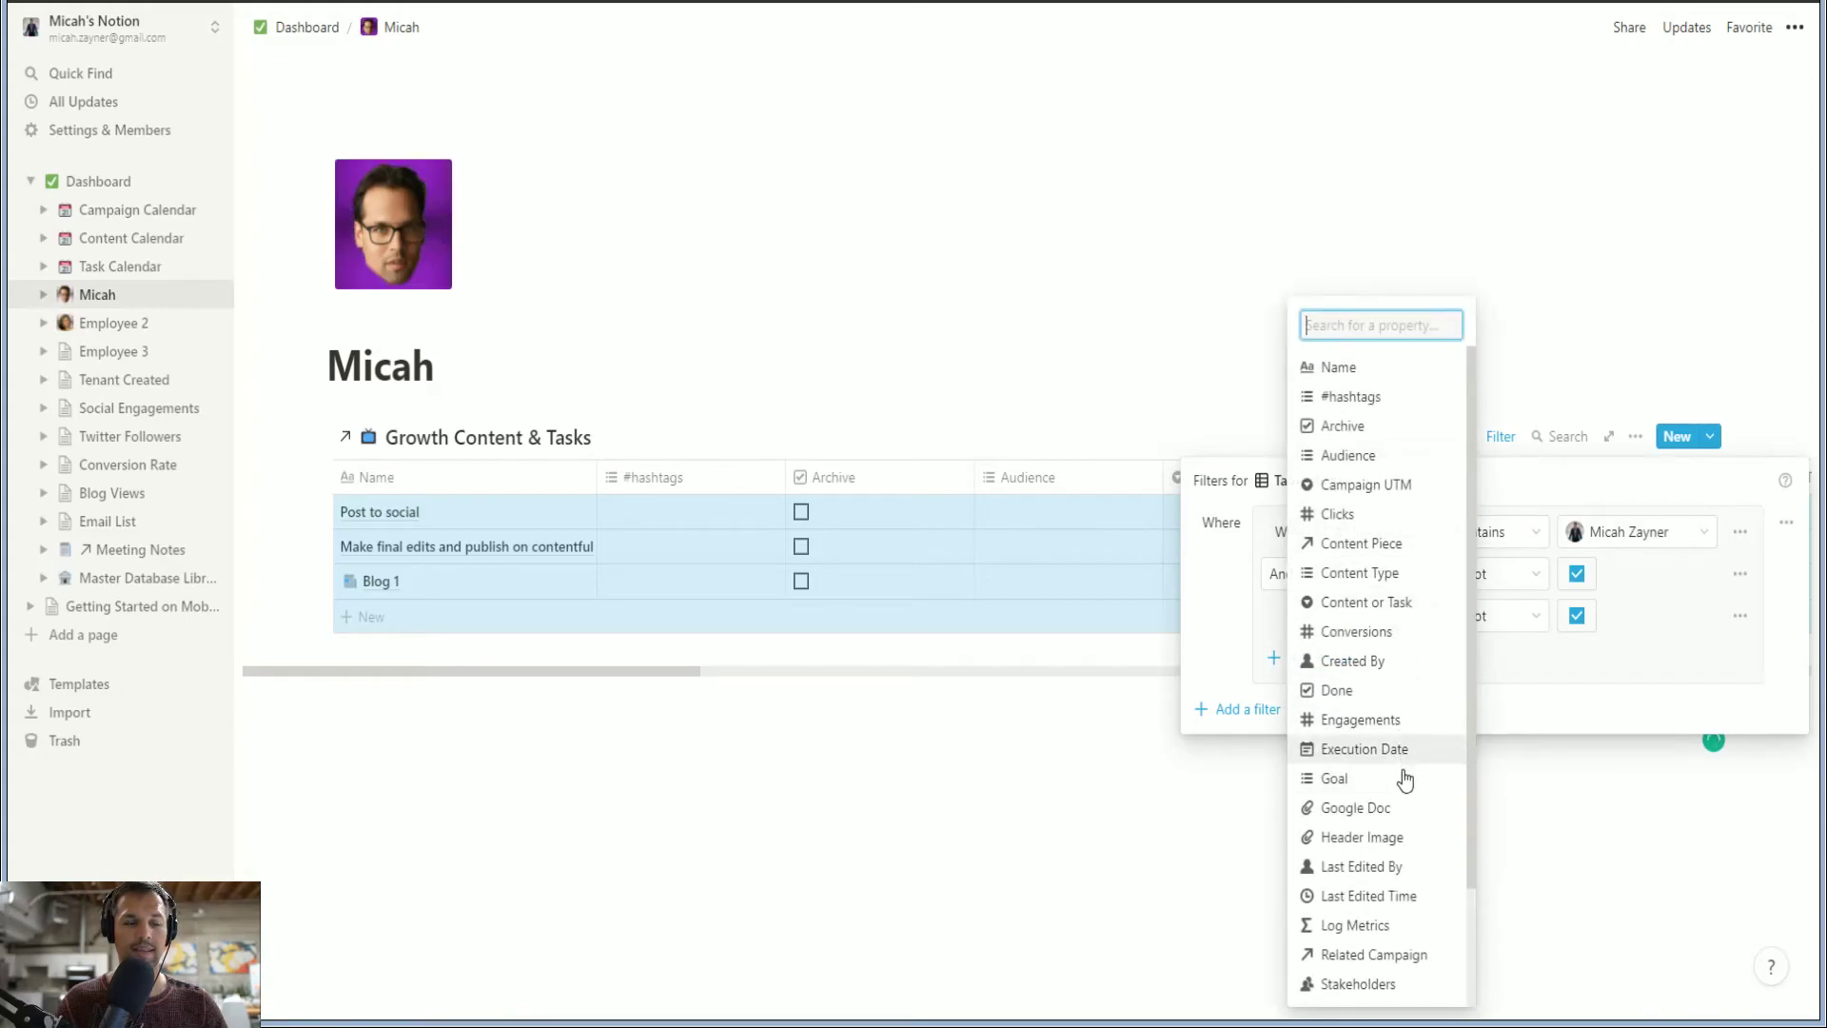
click(1367, 601)
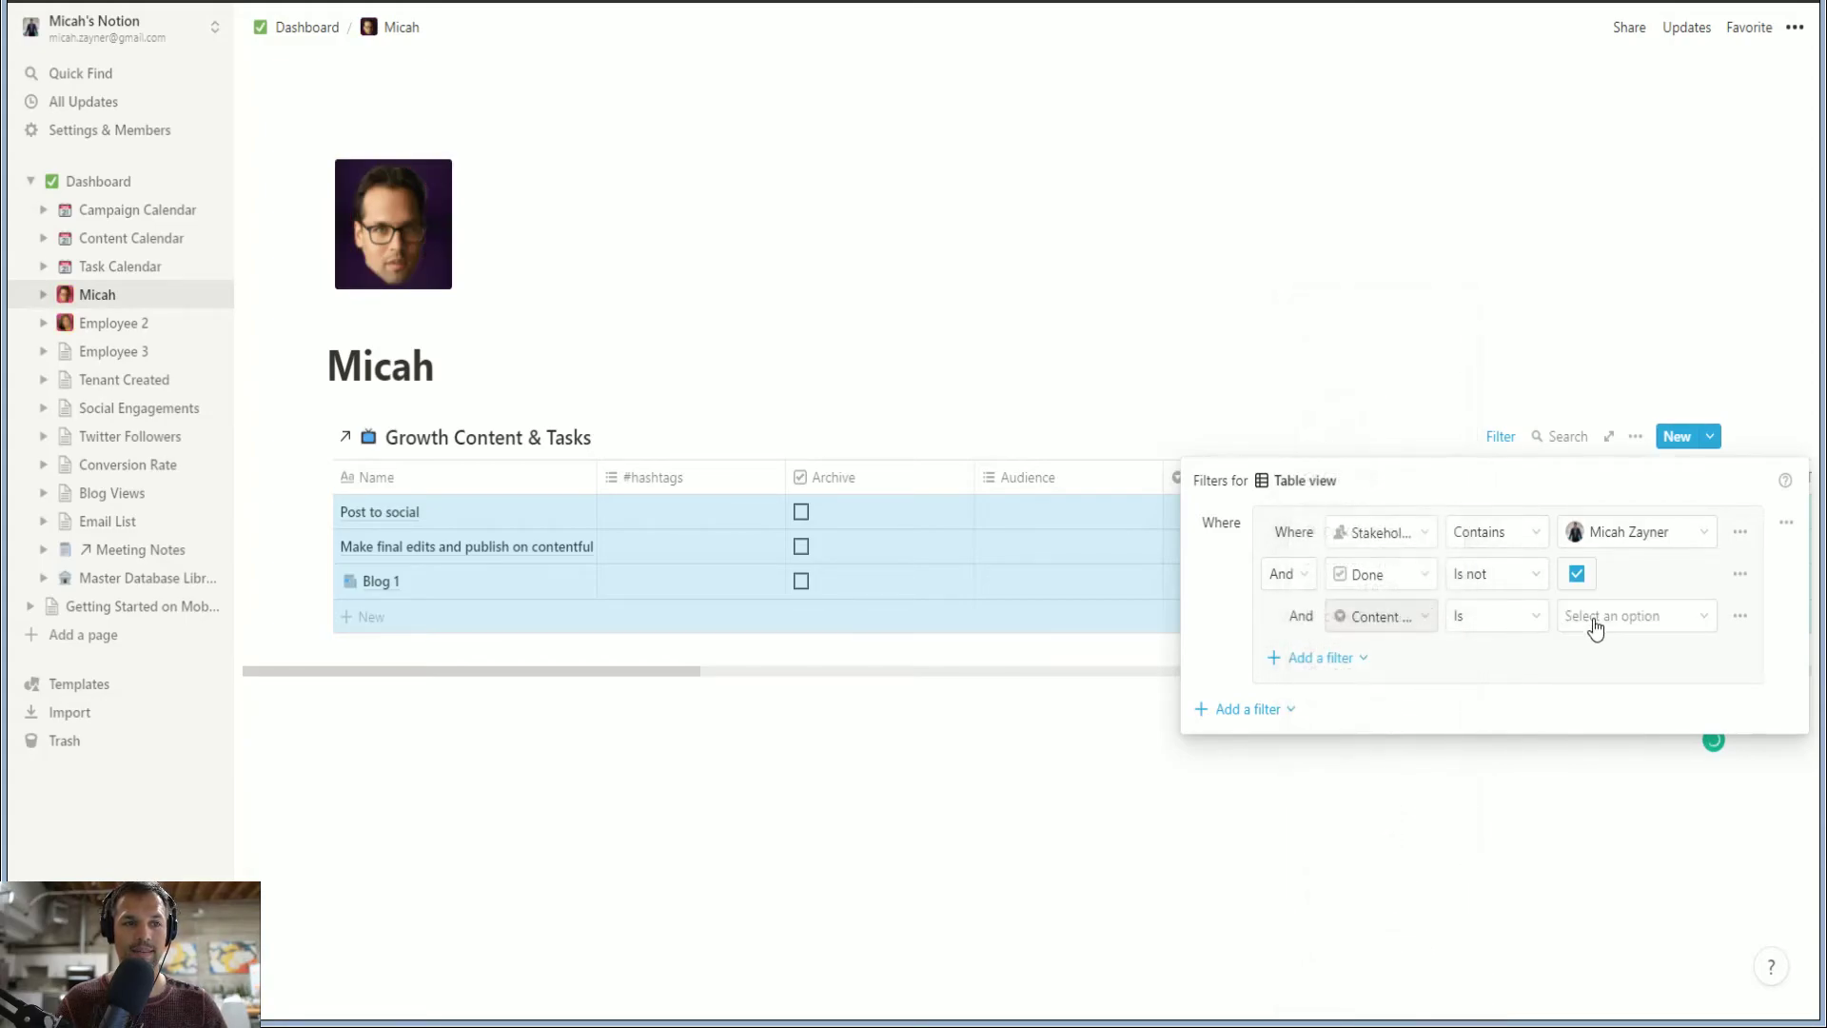
click(1614, 617)
click(1618, 734)
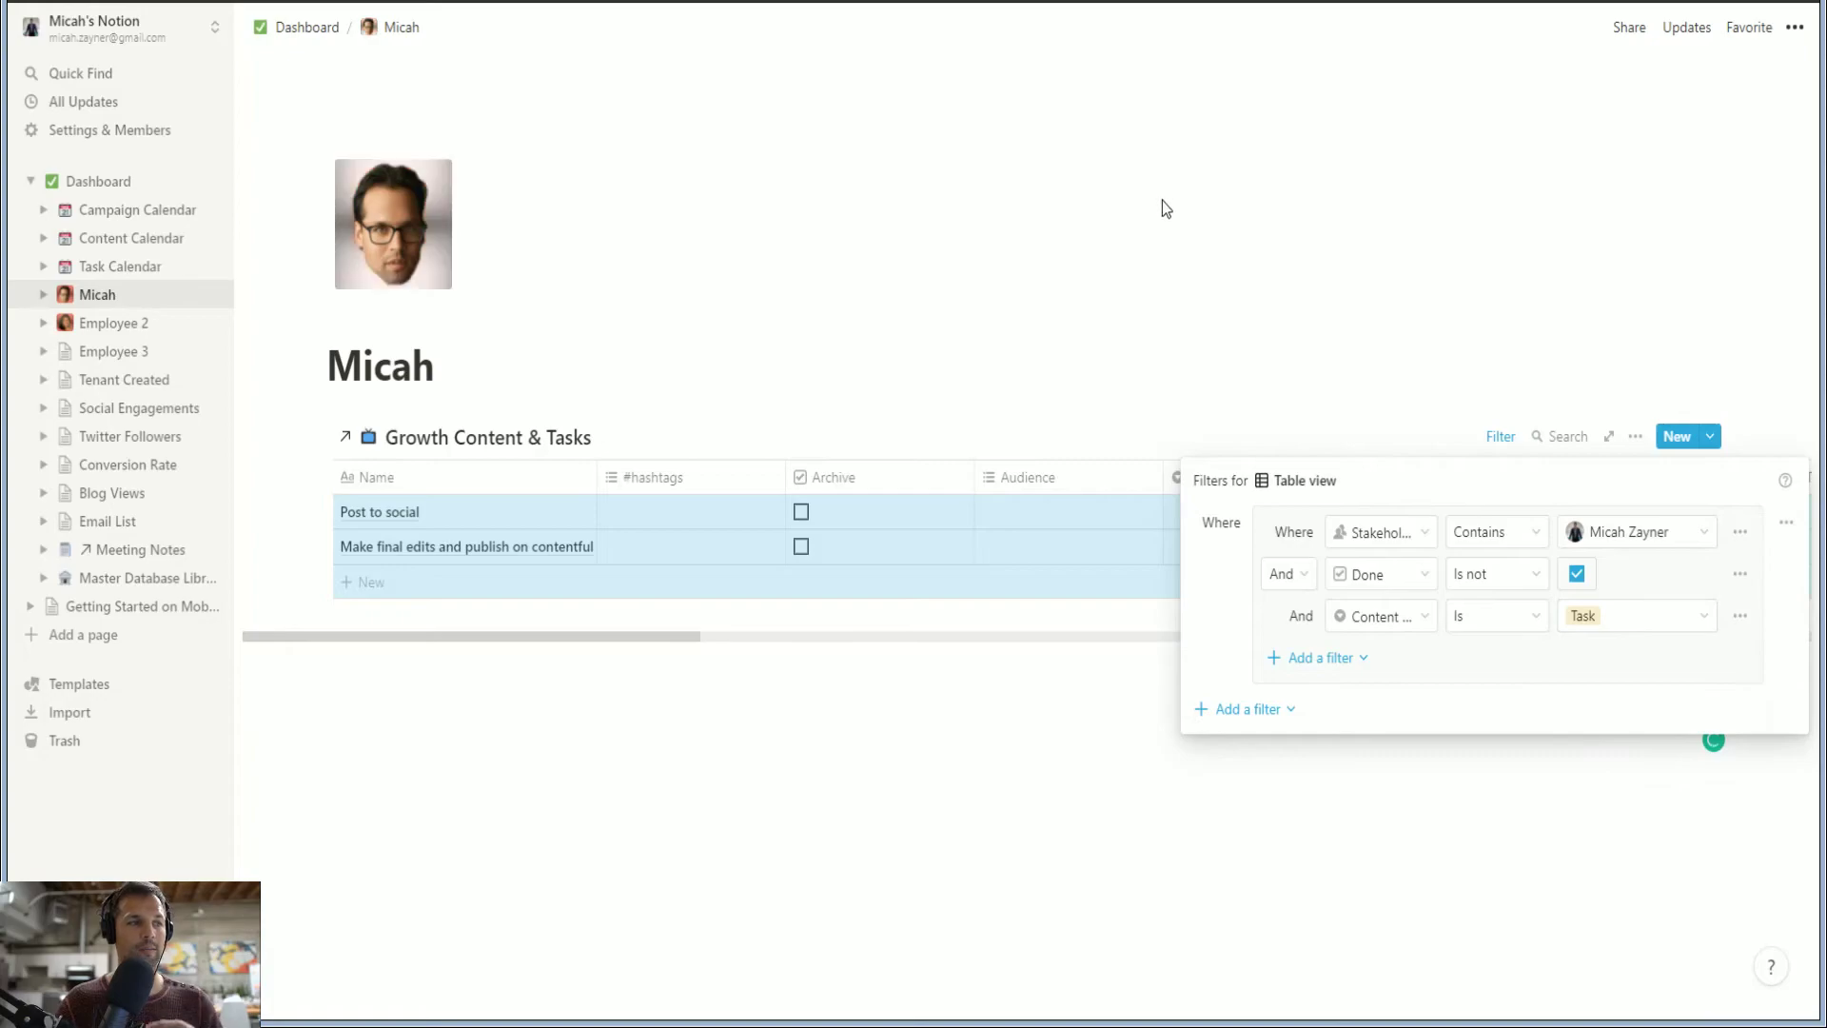
click(1156, 167)
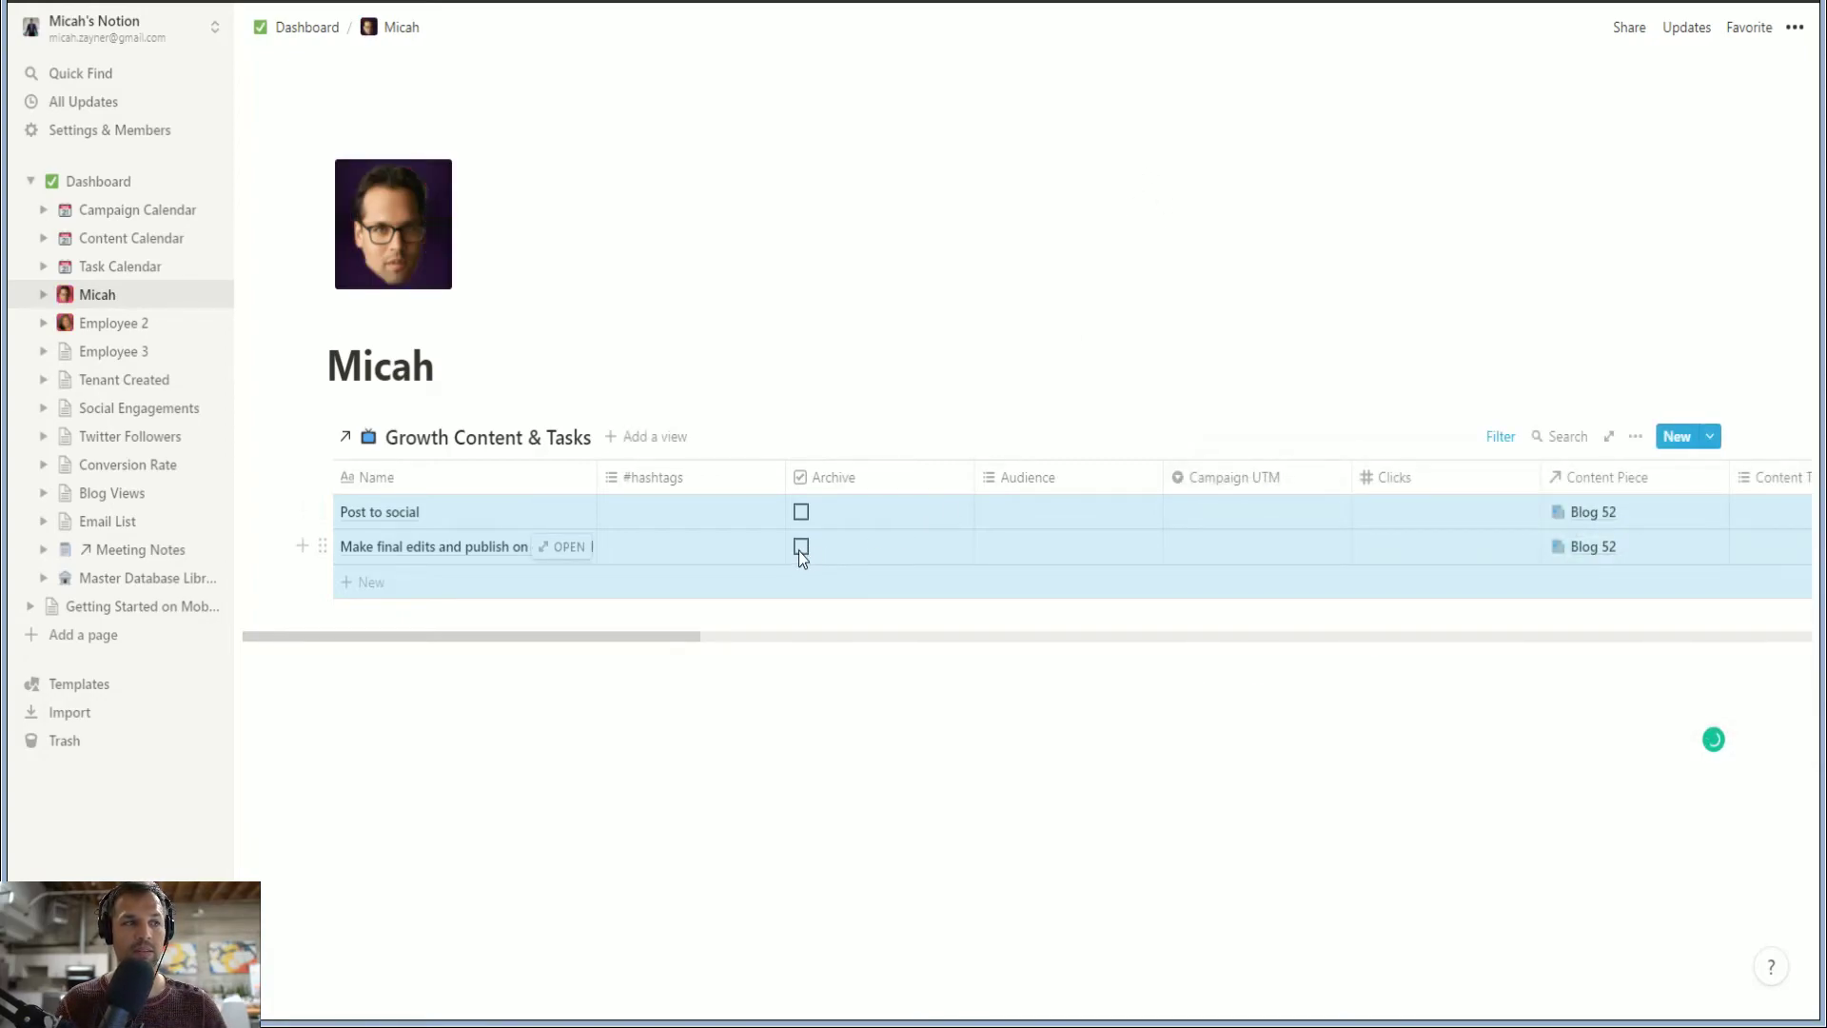
Reorder the table properties to start with Done, Execution Date, then Content Piece
click(1635, 436)
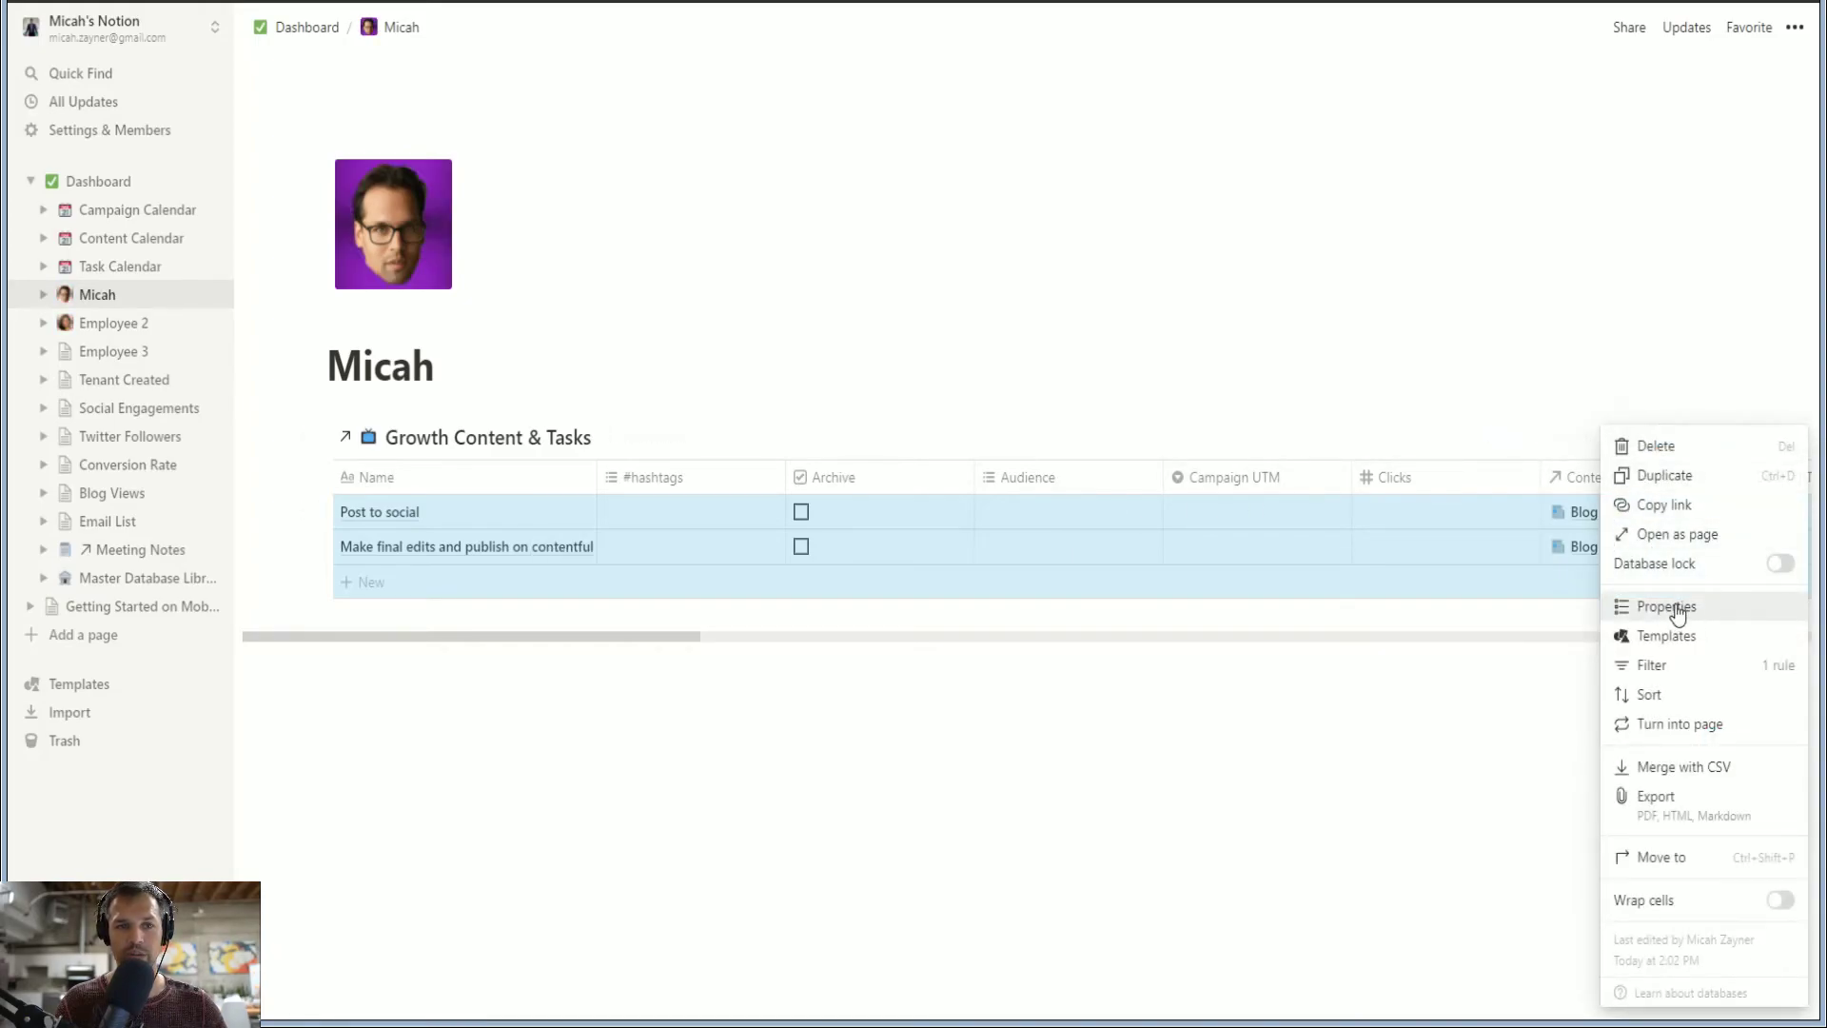
click(1681, 610)
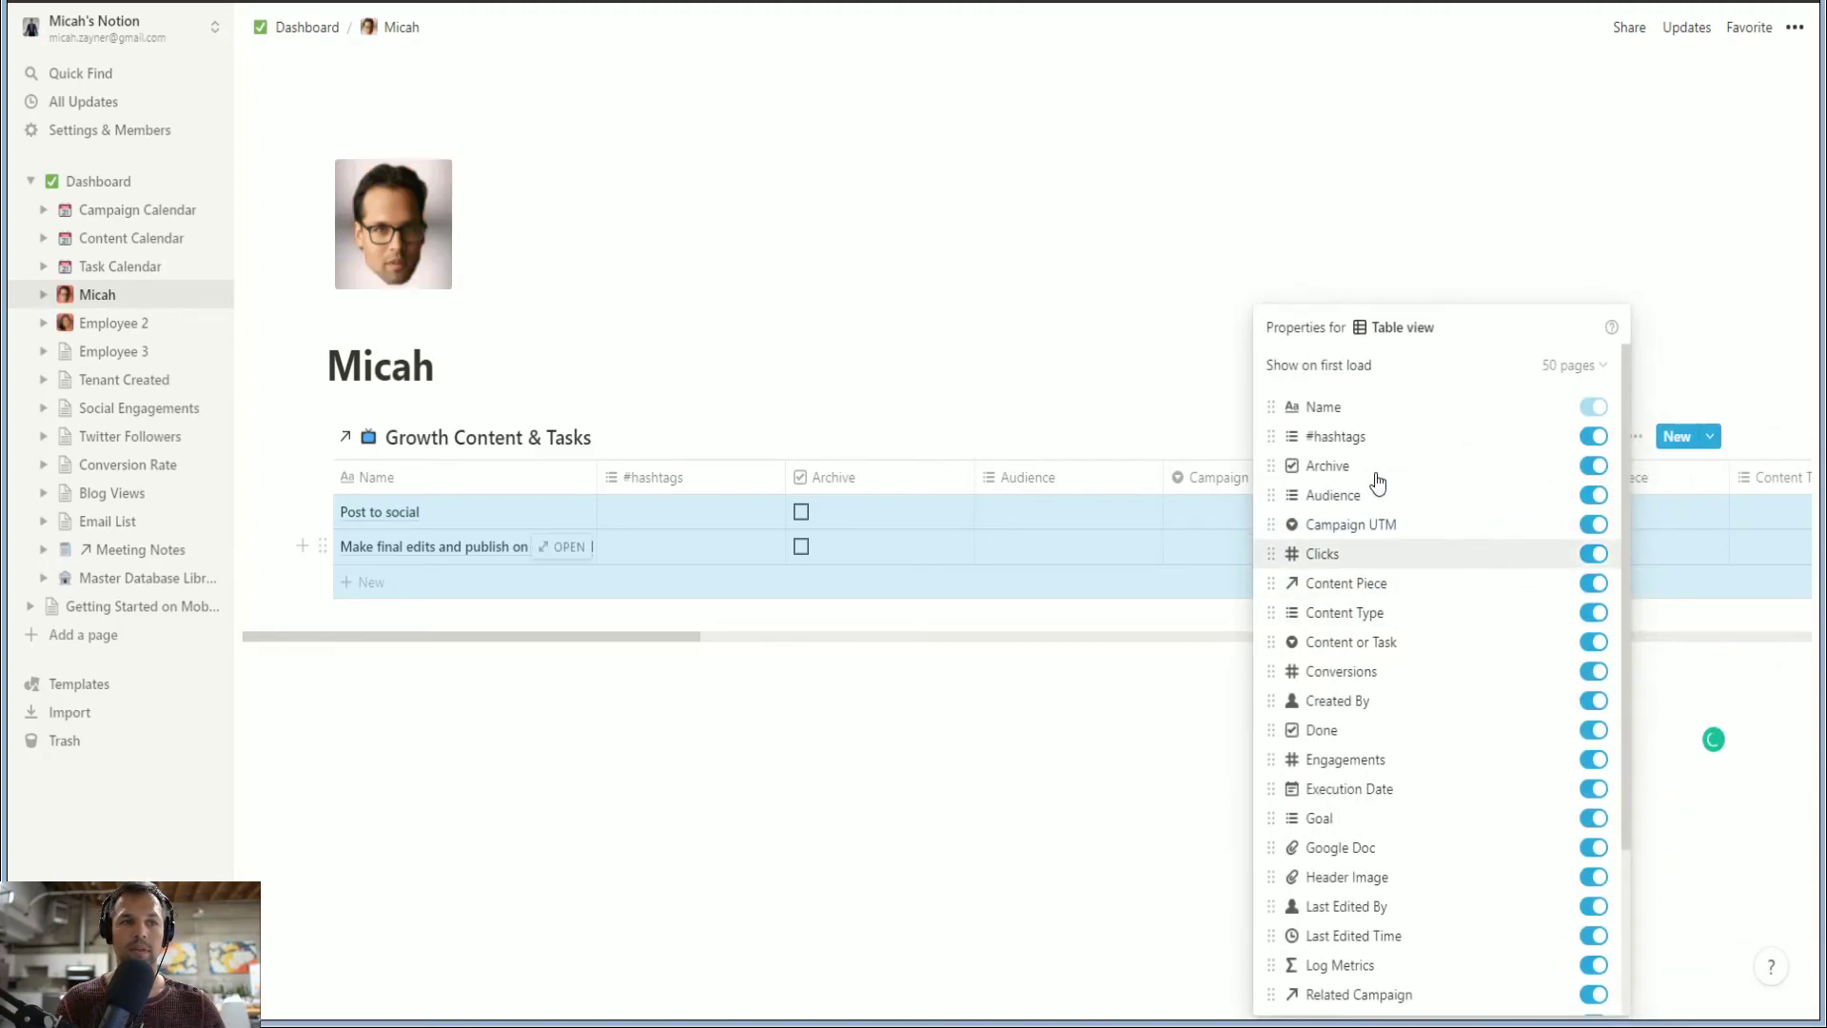
drag(1271, 730, 1266, 407)
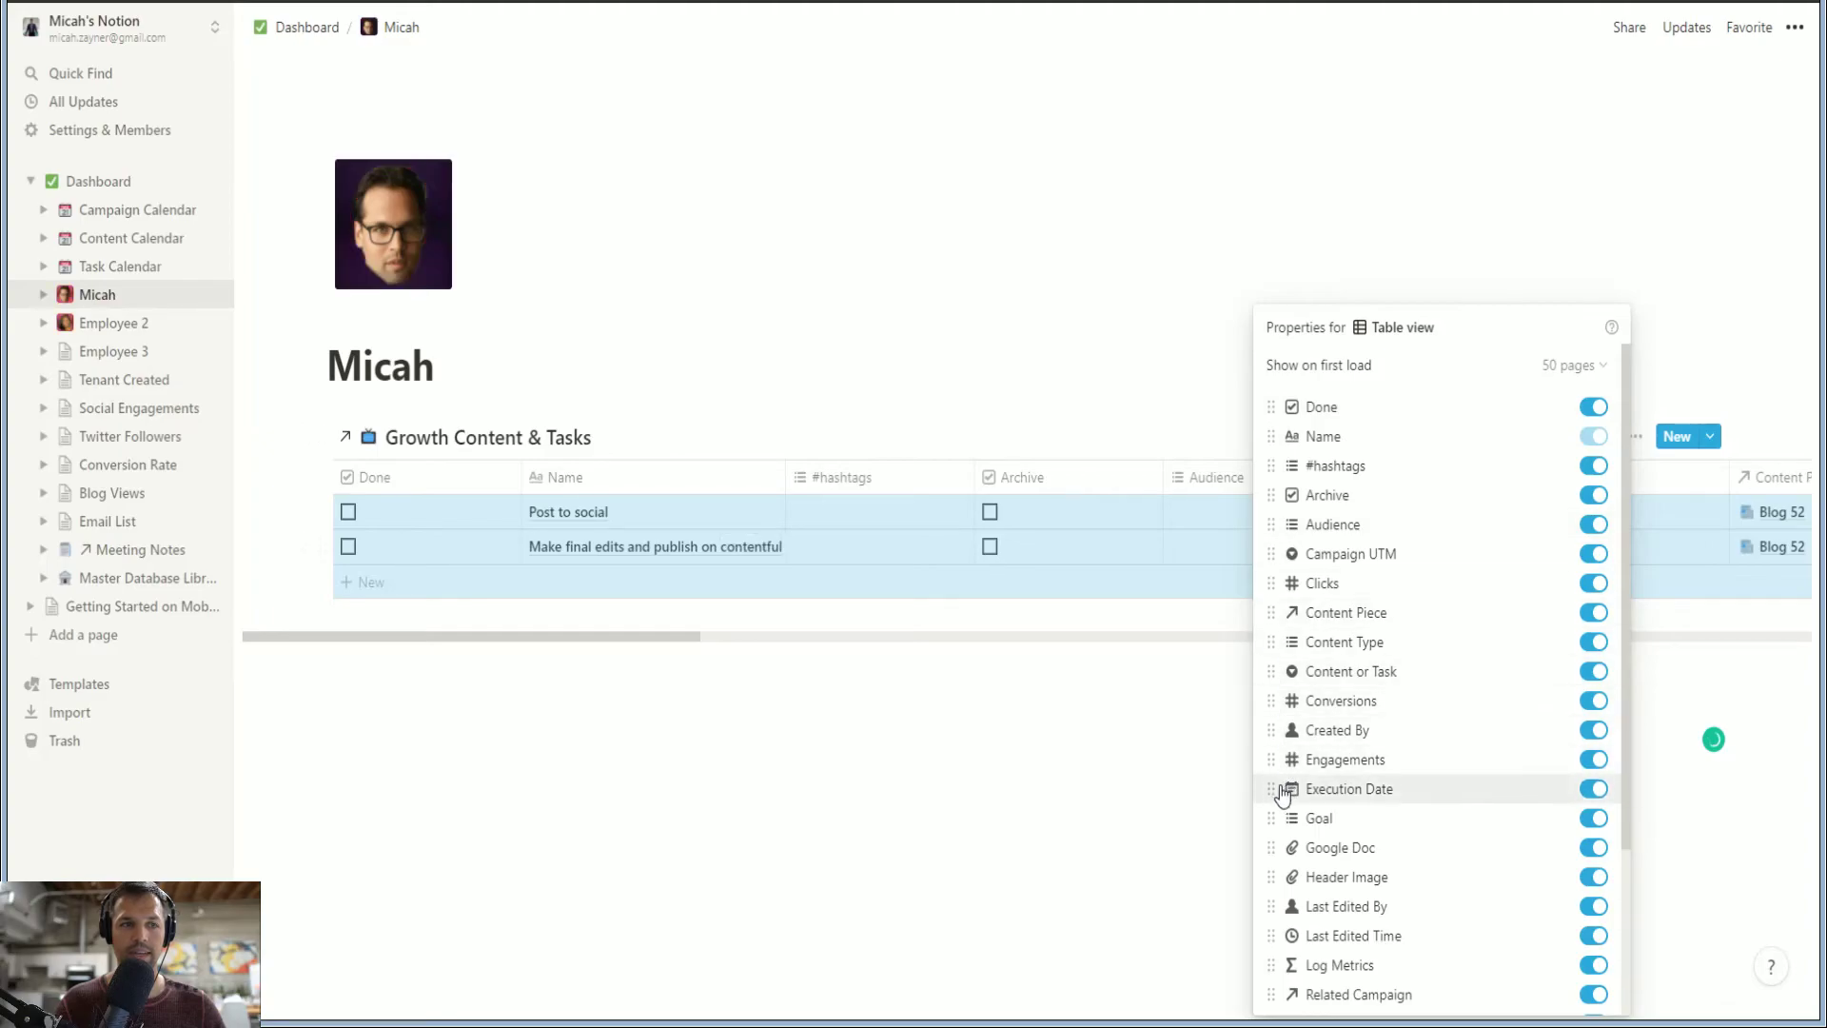
drag(1266, 784, 1272, 435)
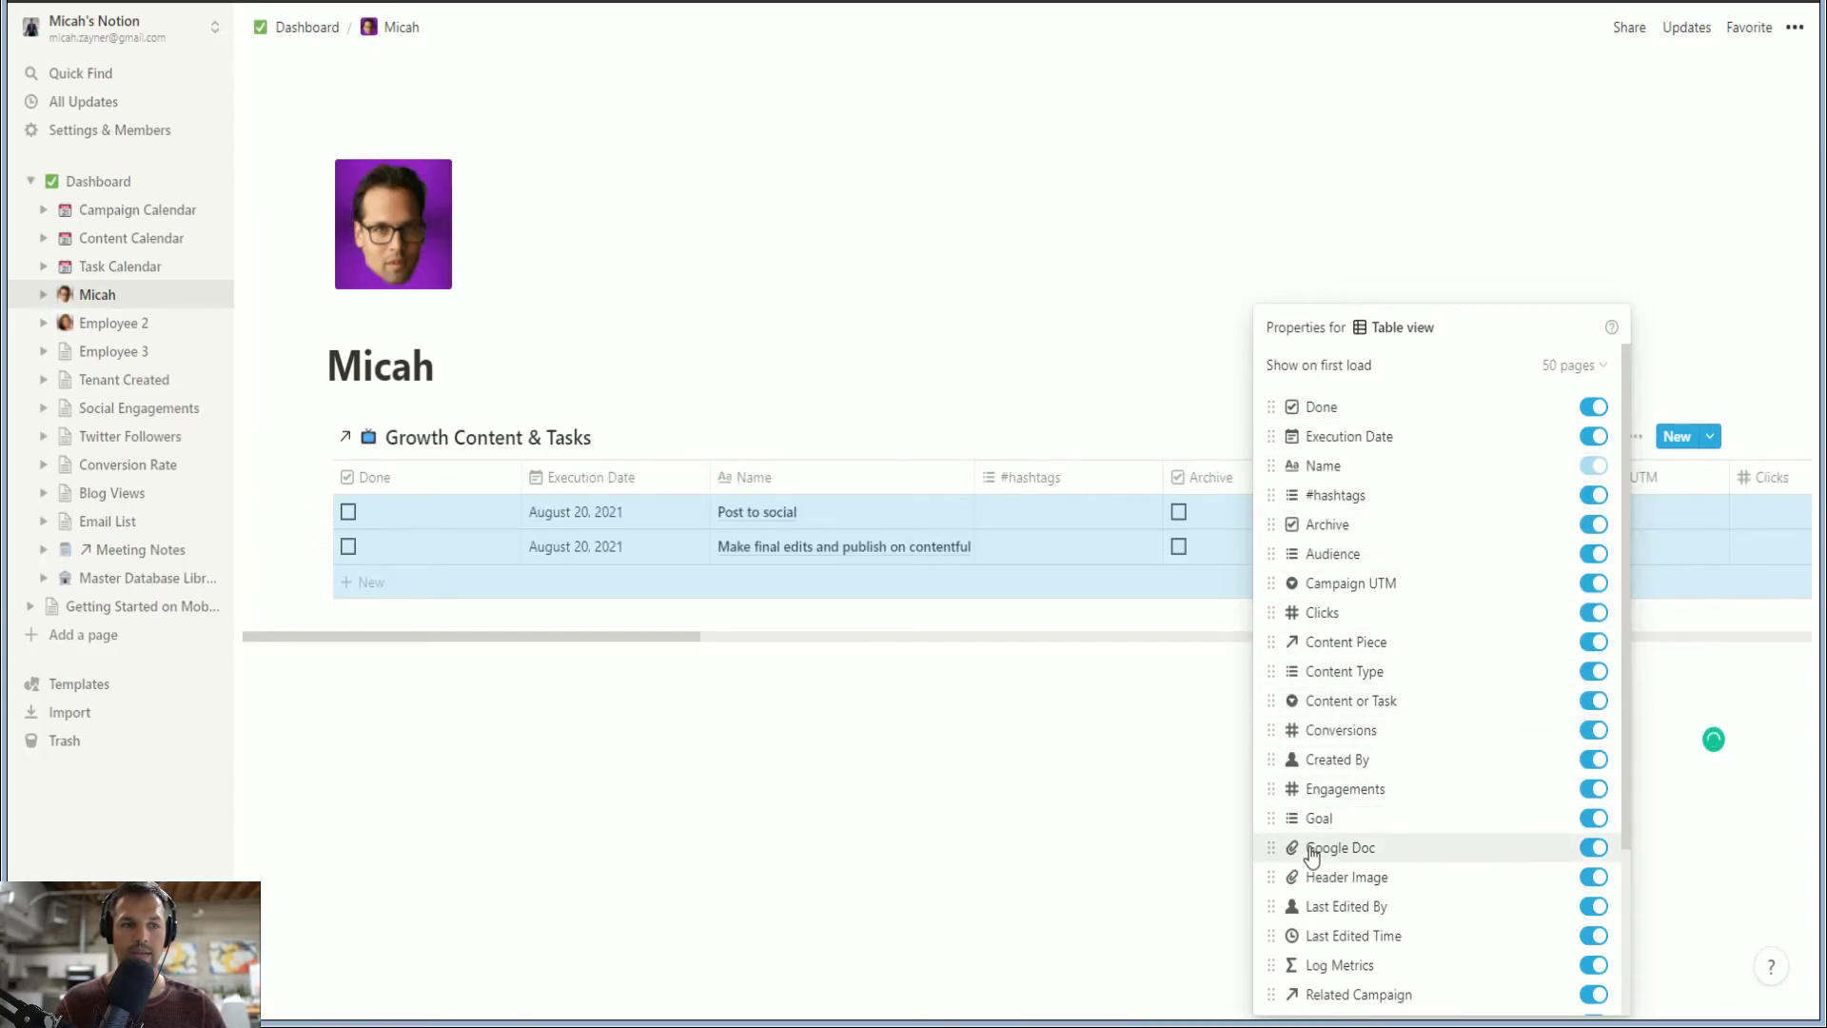
scroll(1289, 880, down, 3)
drag(1272, 776, 1288, 869)
scroll(1272, 561, up, 3)
drag(1276, 562, 1284, 465)
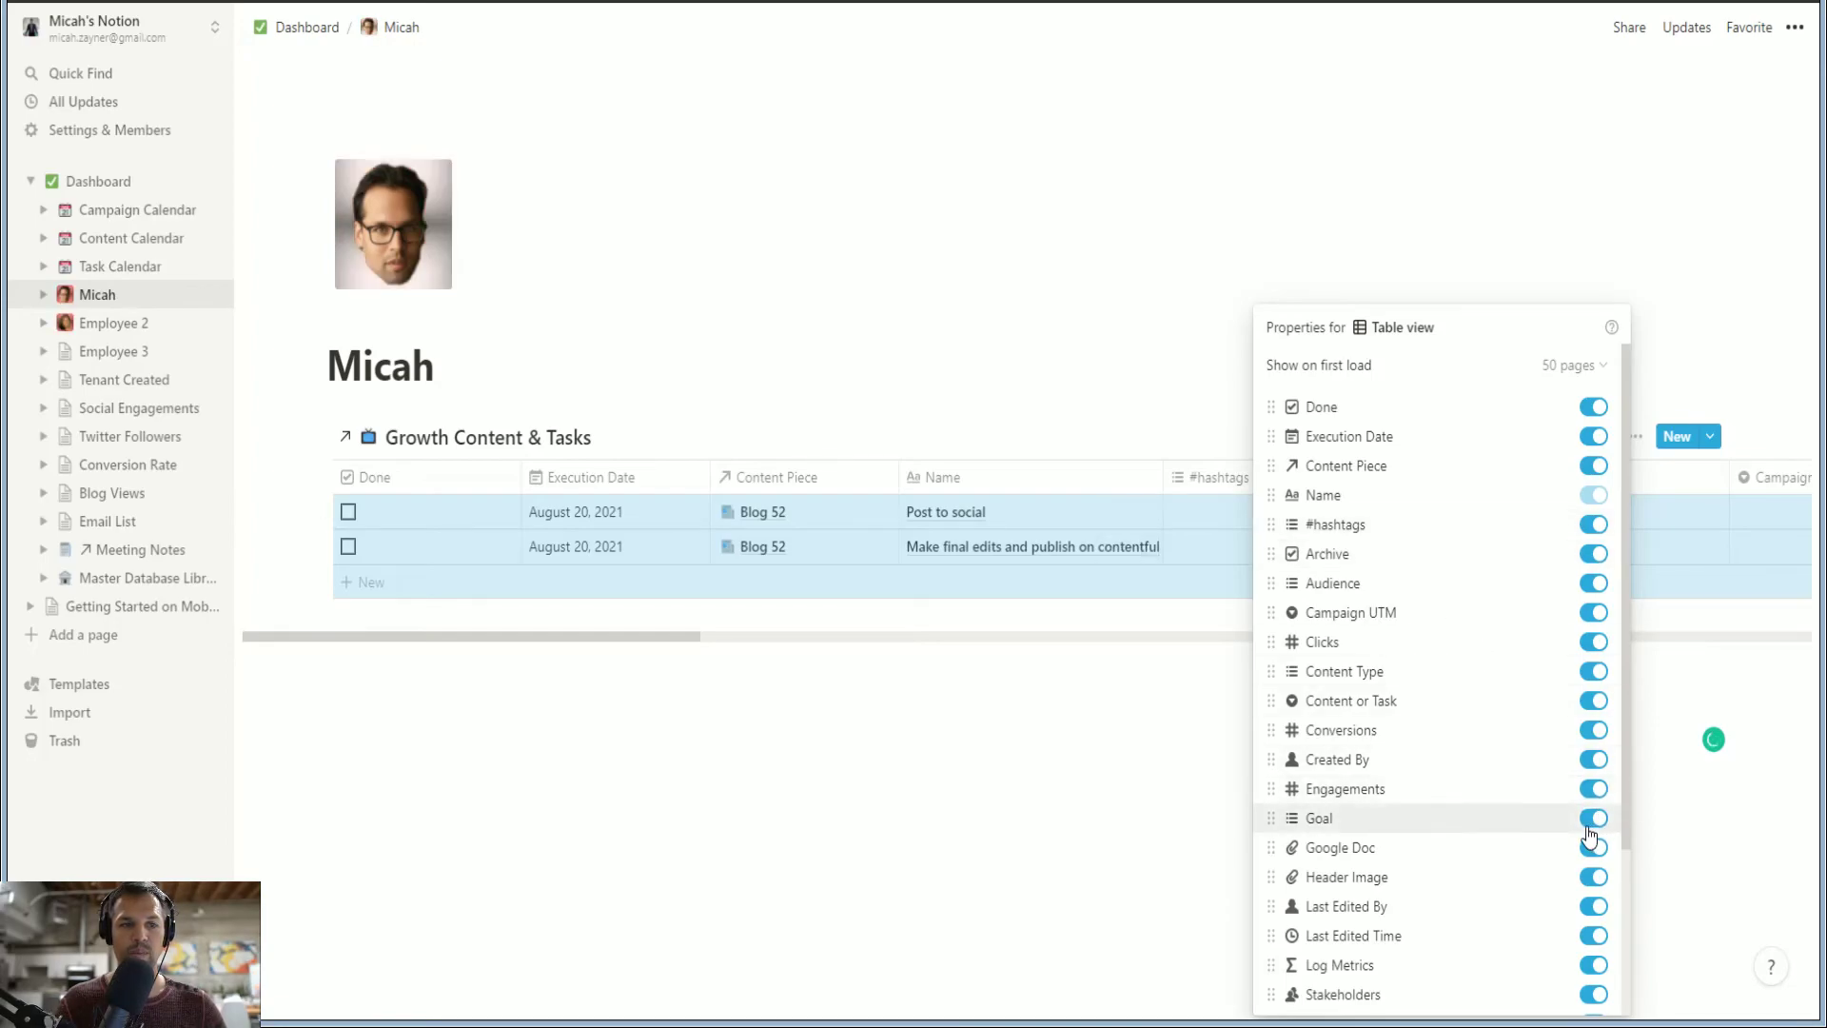
Move URL Location beside #hashtags, hide Archive and Clicks, and narrow the Done and Execution Date columns
scroll(1591, 828, down, 3)
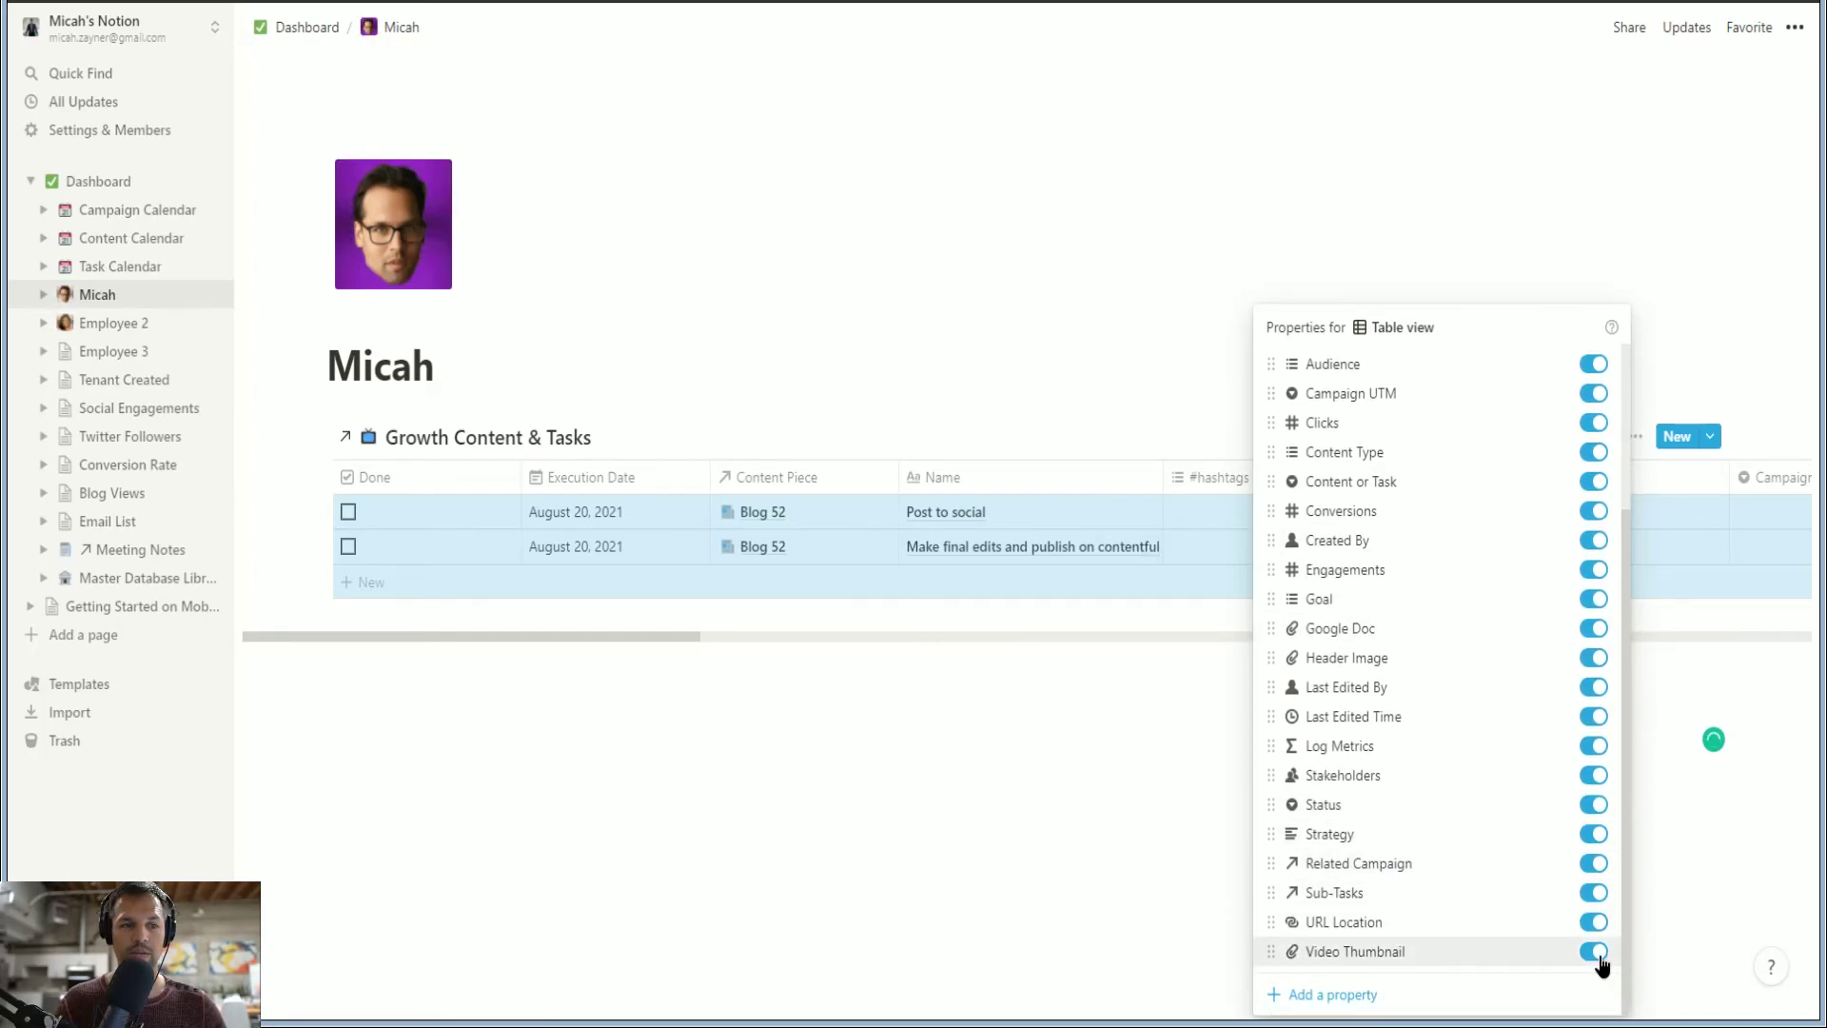
drag(1268, 922, 1334, 555)
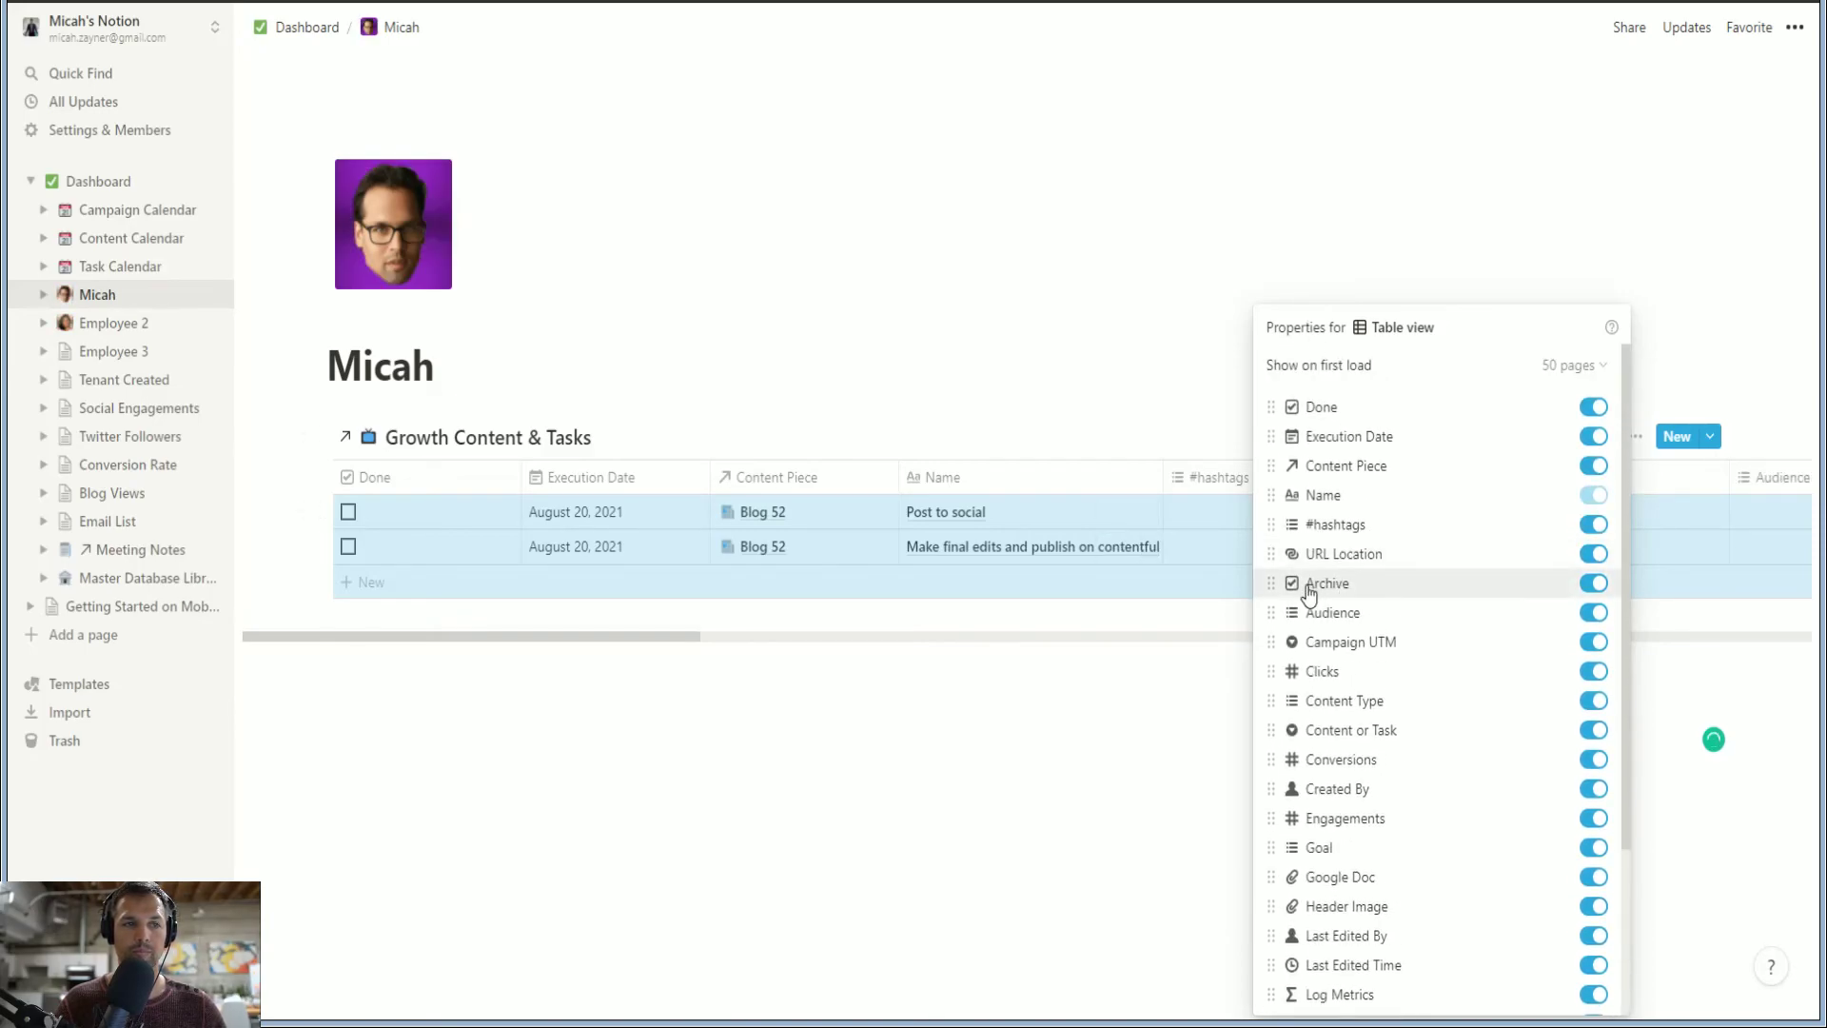
click(1591, 583)
drag(1273, 609, 1273, 598)
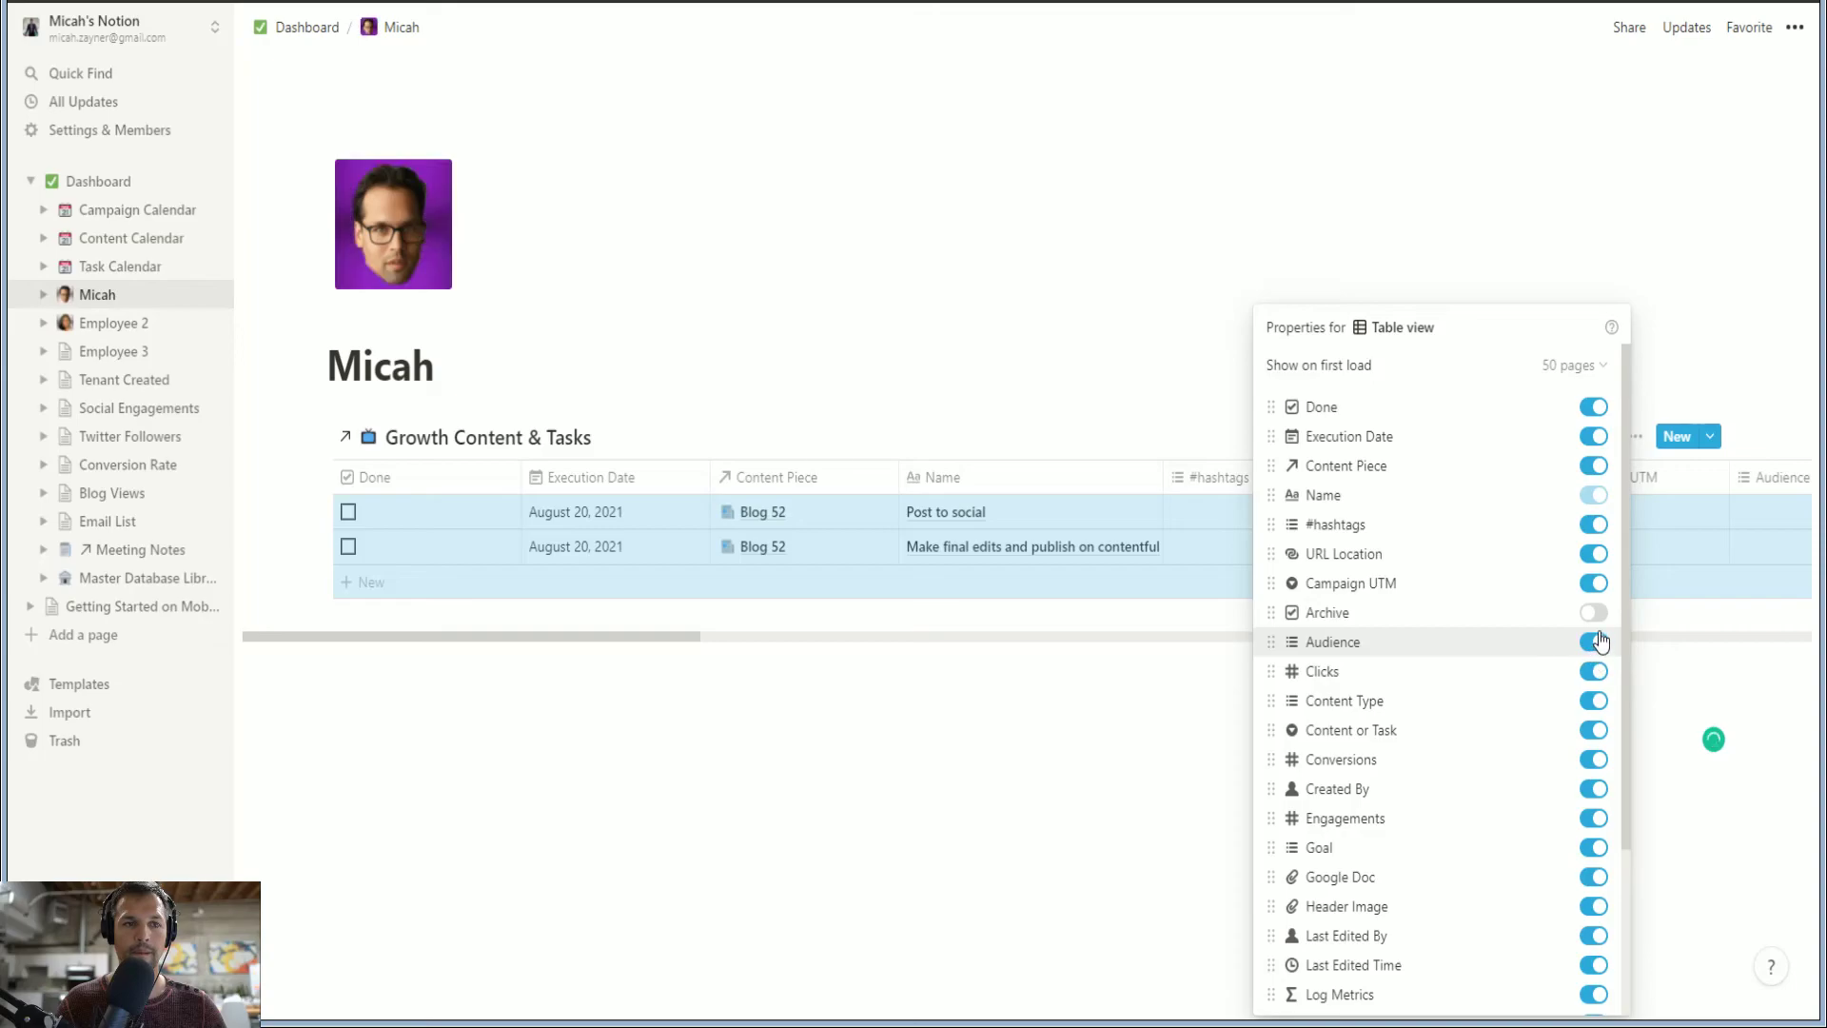
drag(1271, 642, 1271, 599)
click(1594, 671)
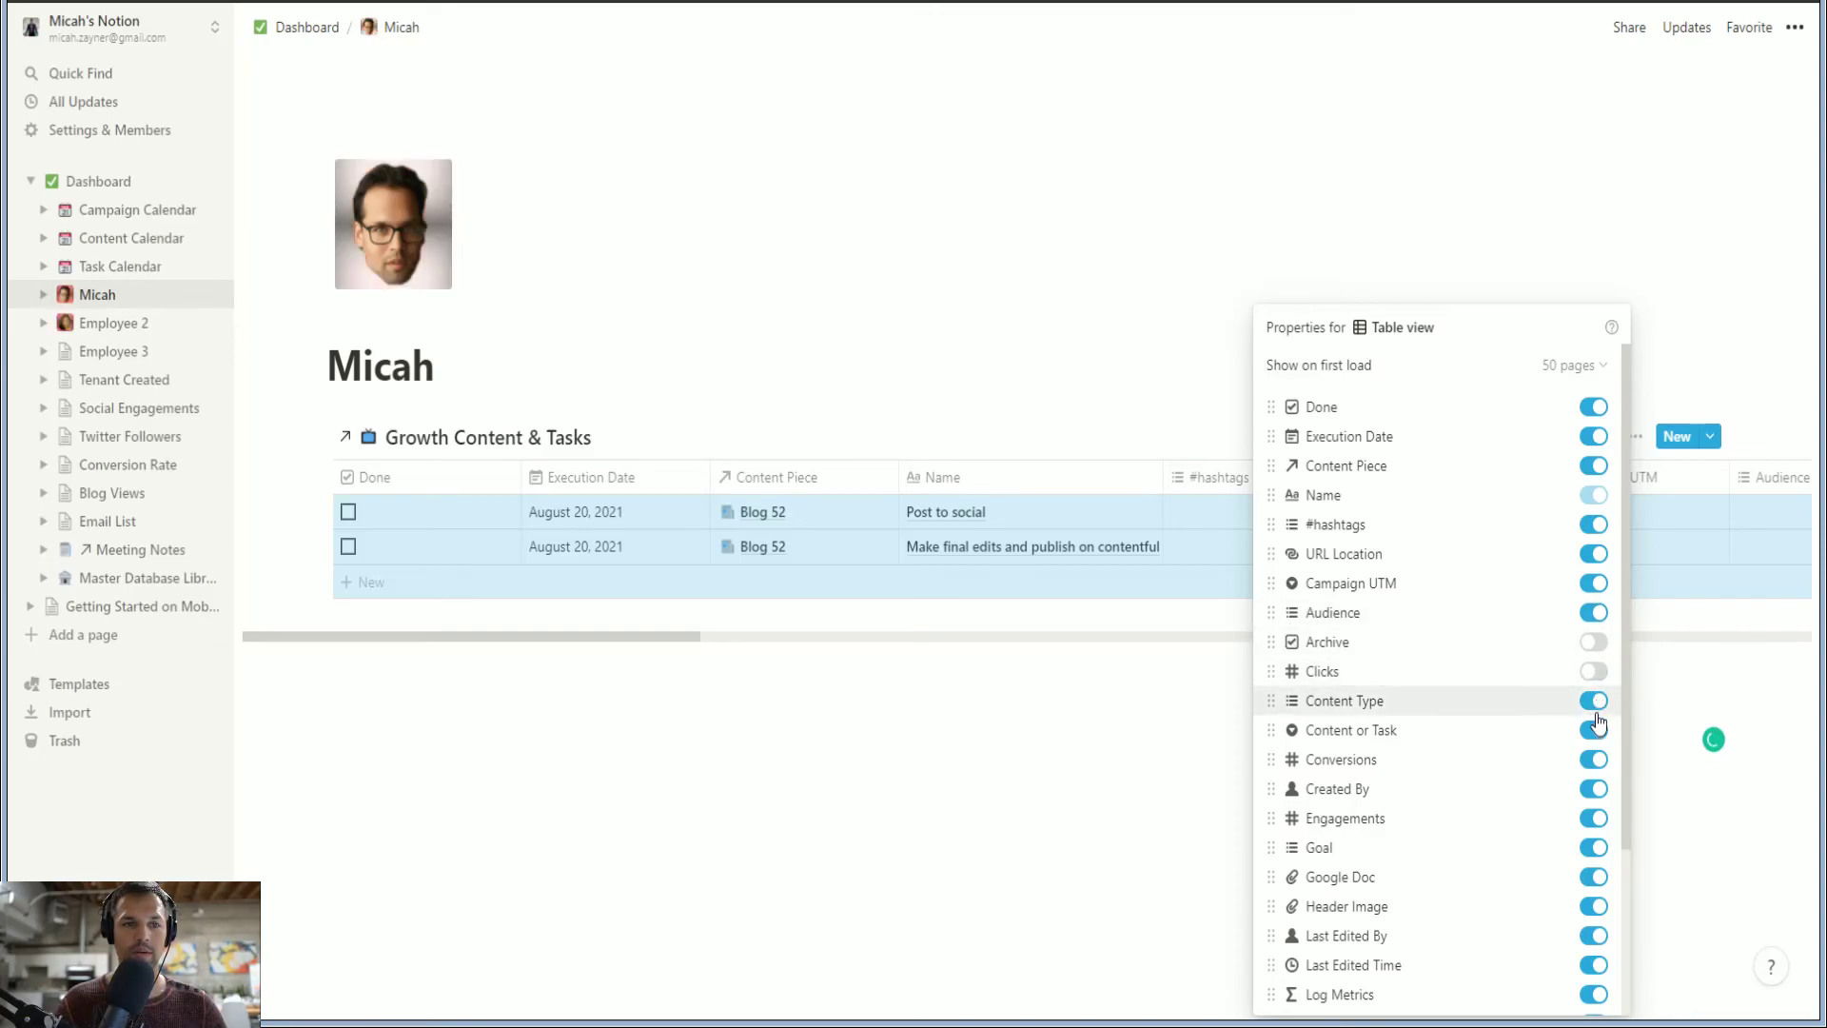
click(841, 262)
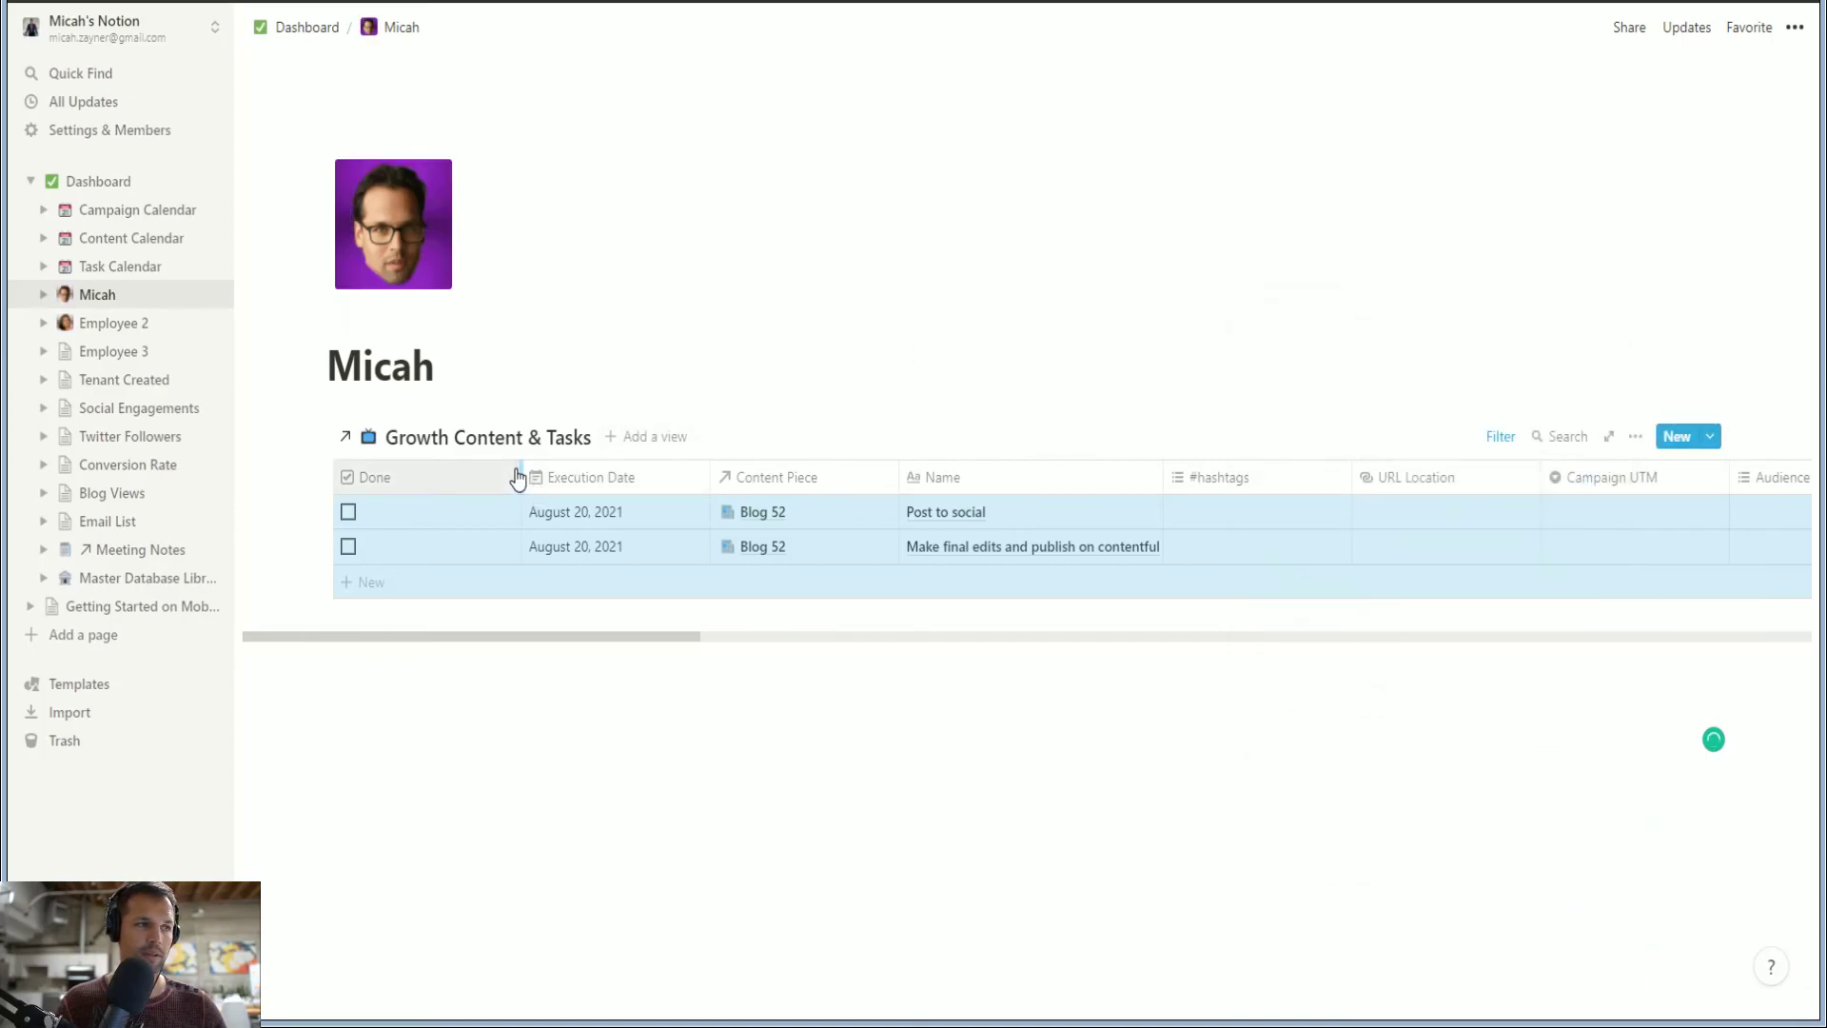
drag(516, 477, 388, 476)
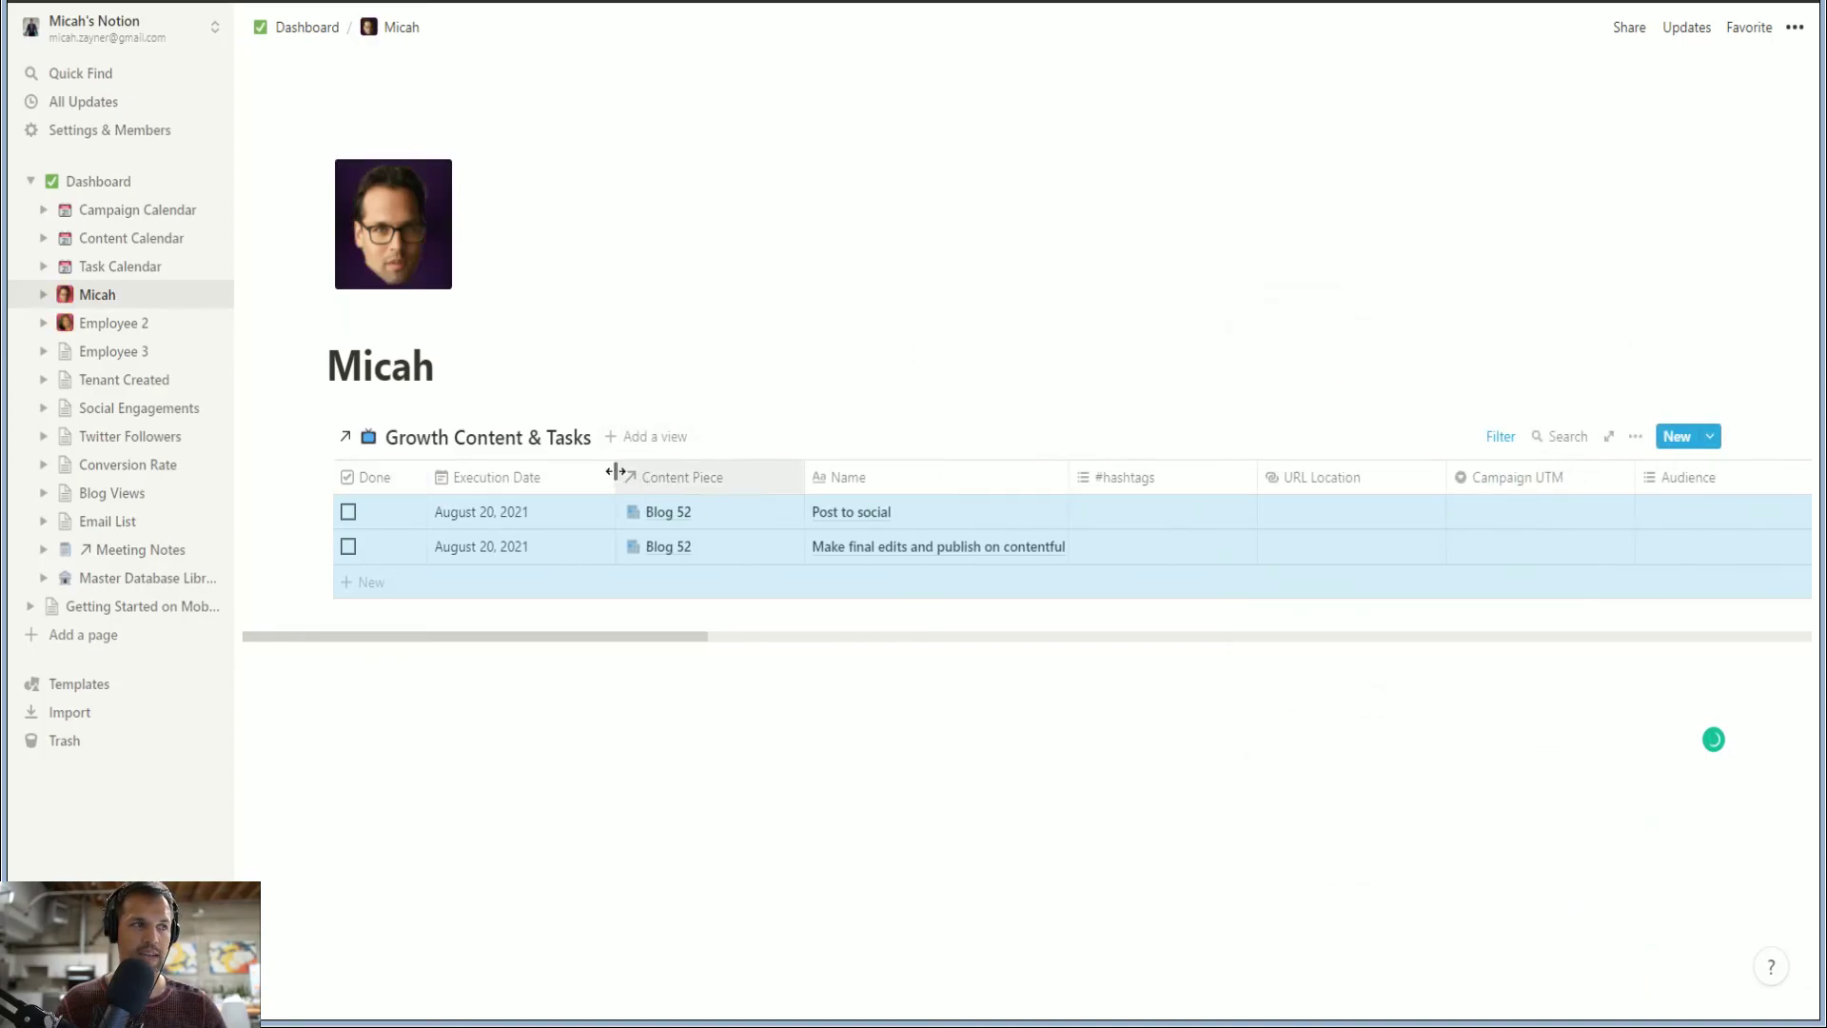
drag(614, 477, 556, 477)
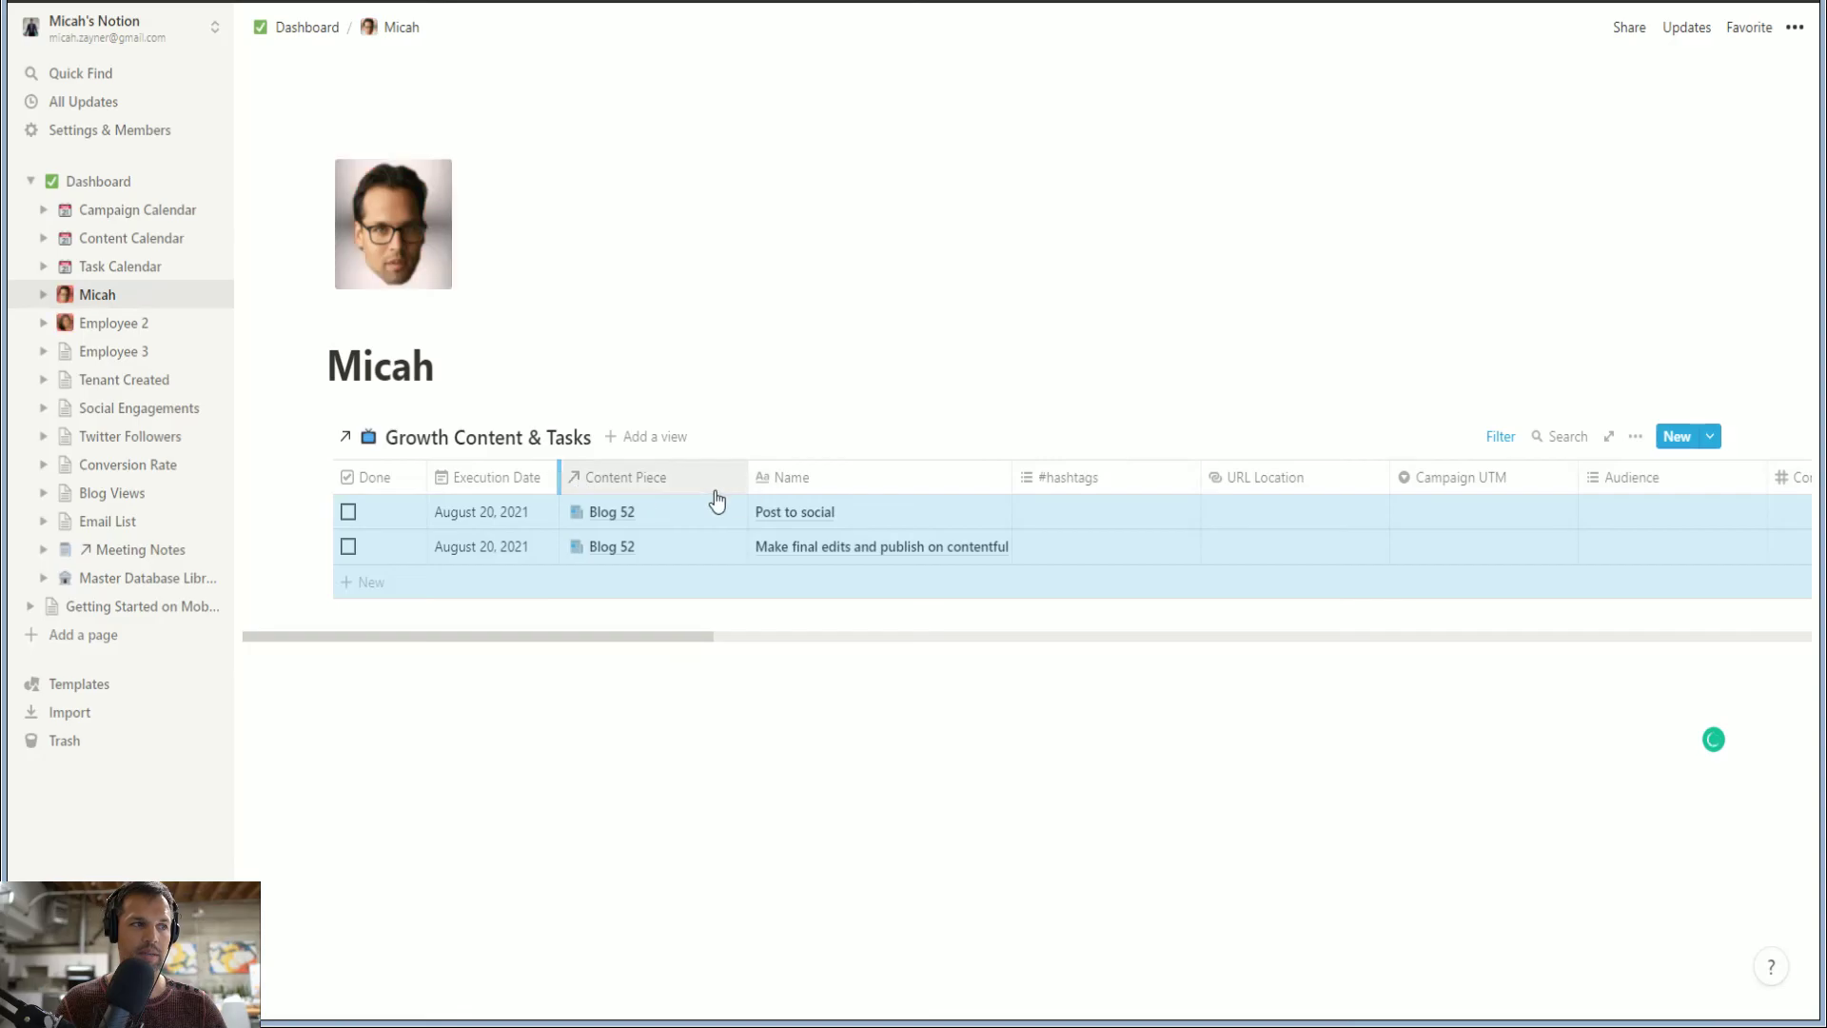
Open the Task Calendar page from the Dashboard and review its table filter
click(289, 34)
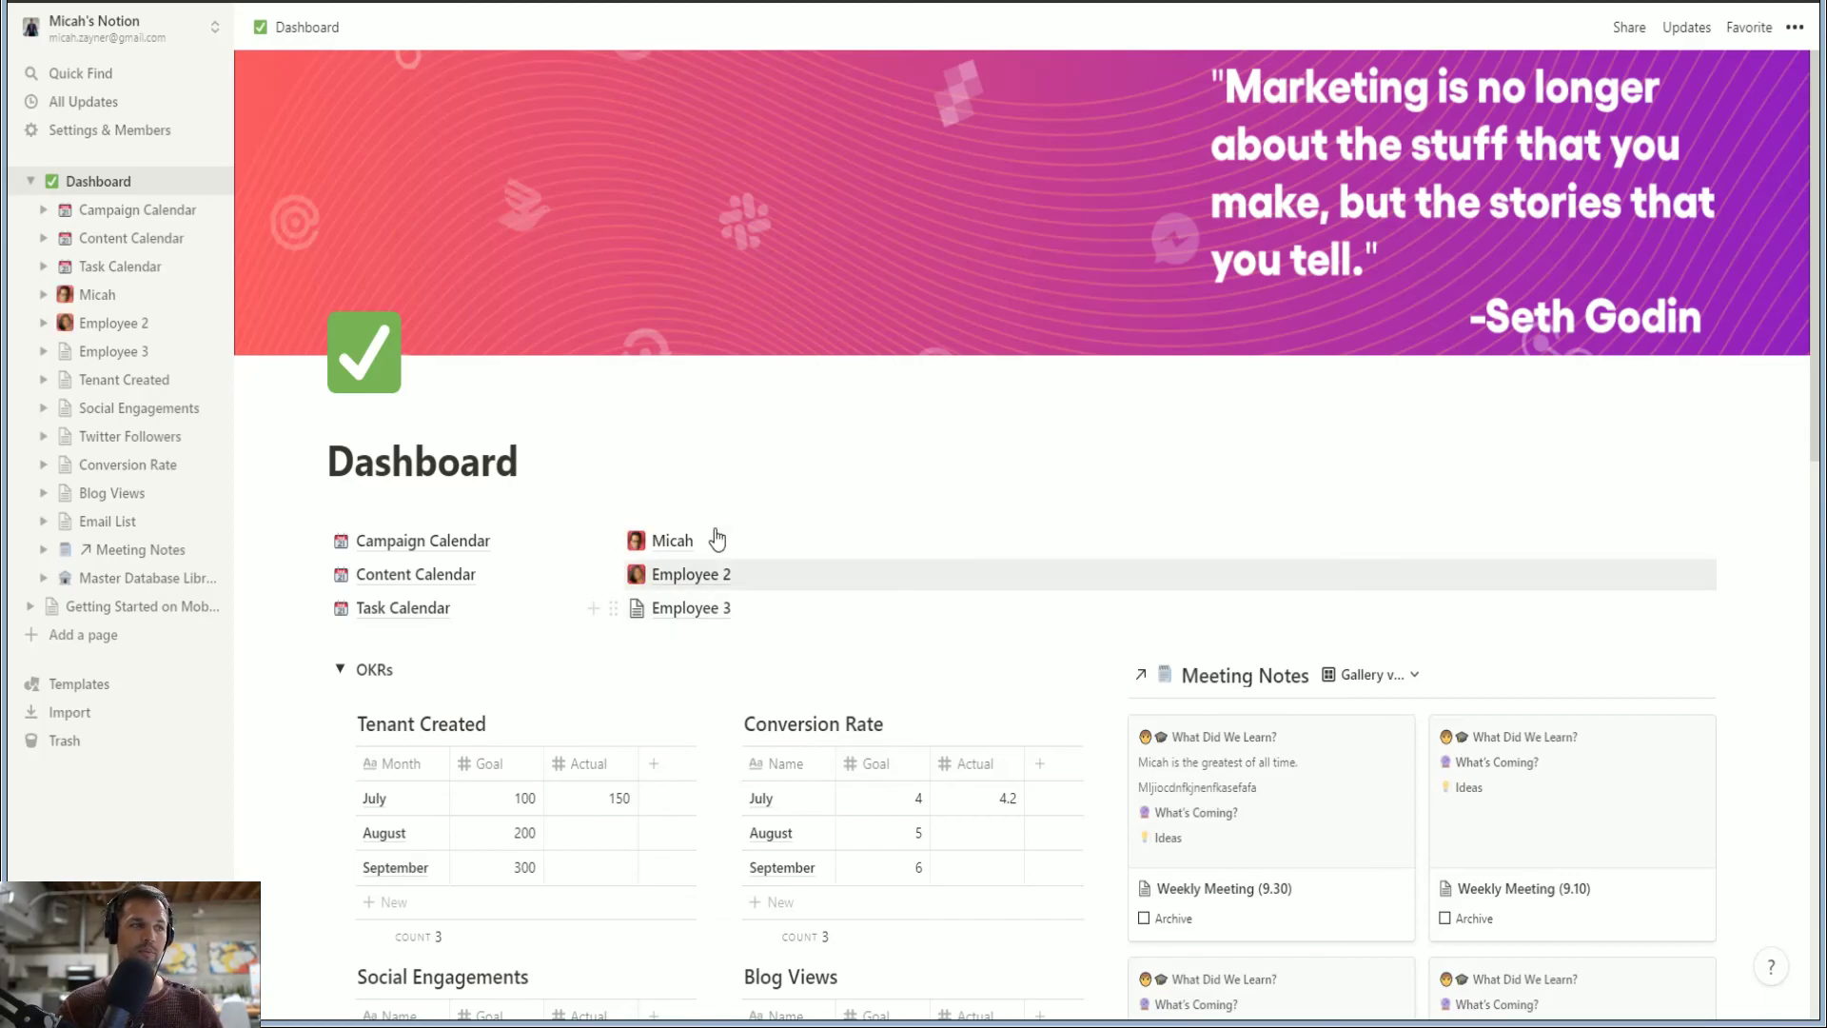
click(419, 606)
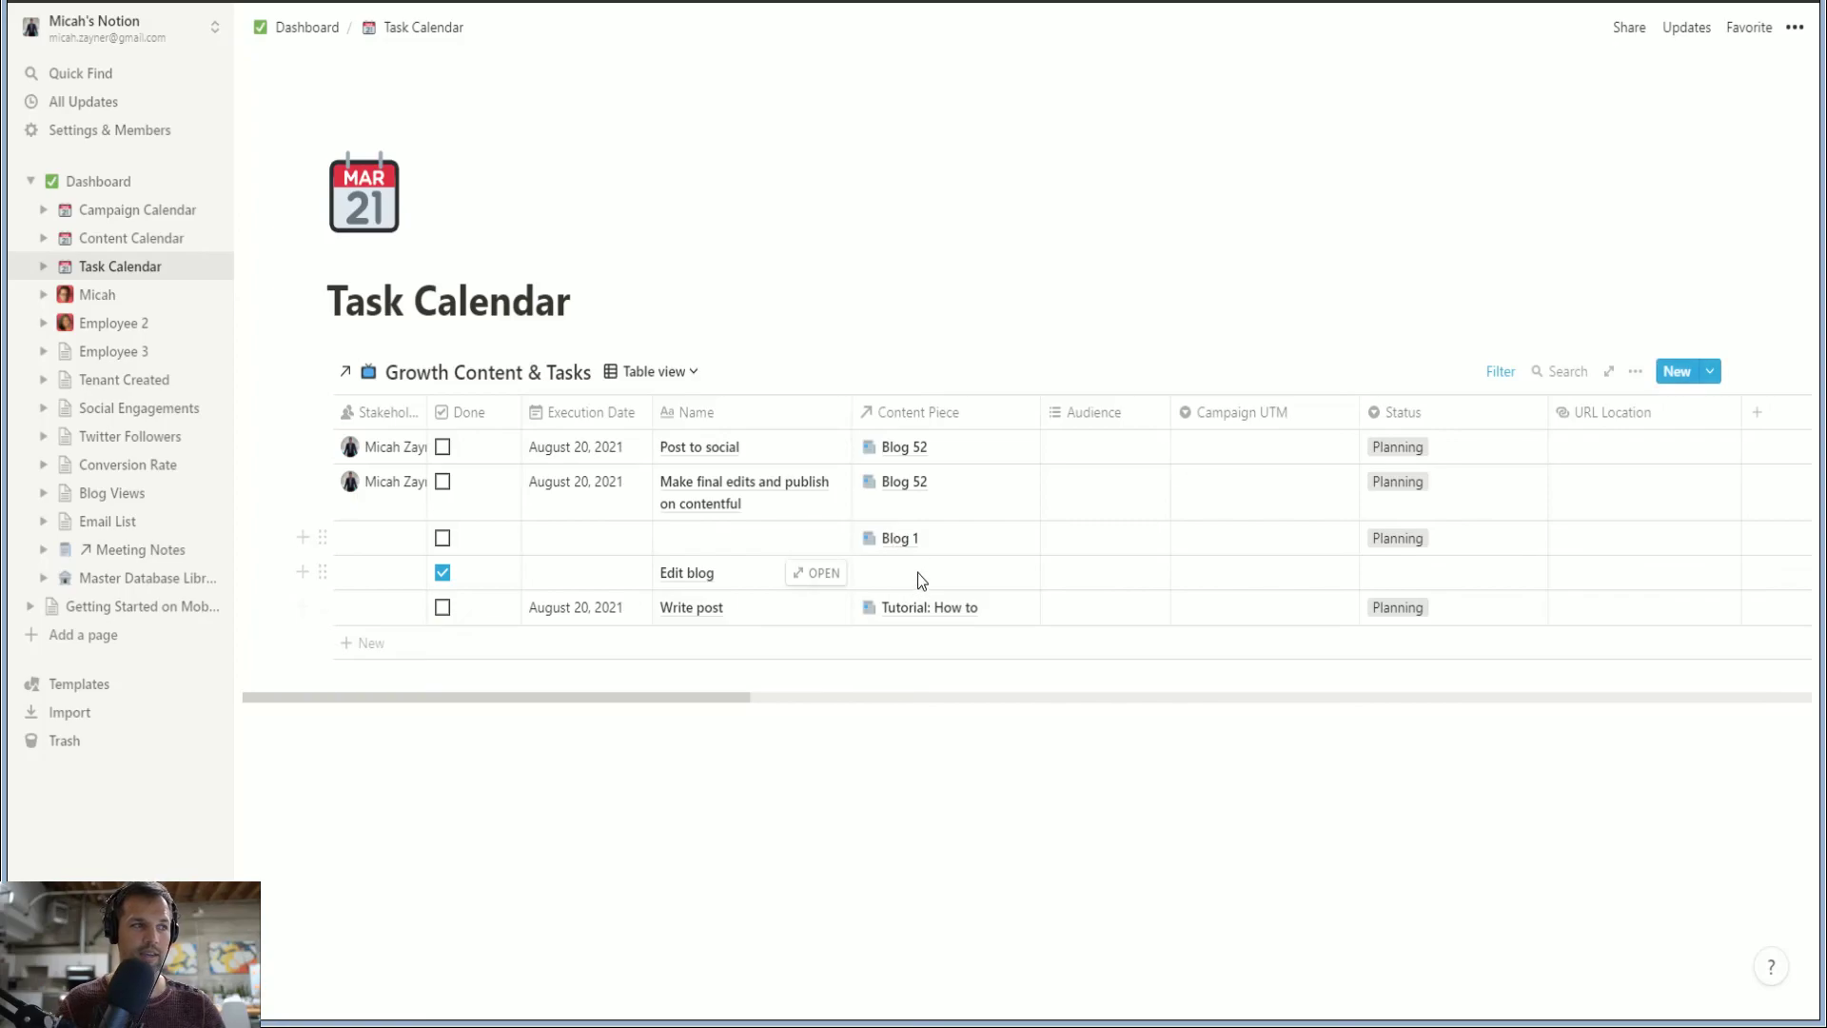
click(1501, 373)
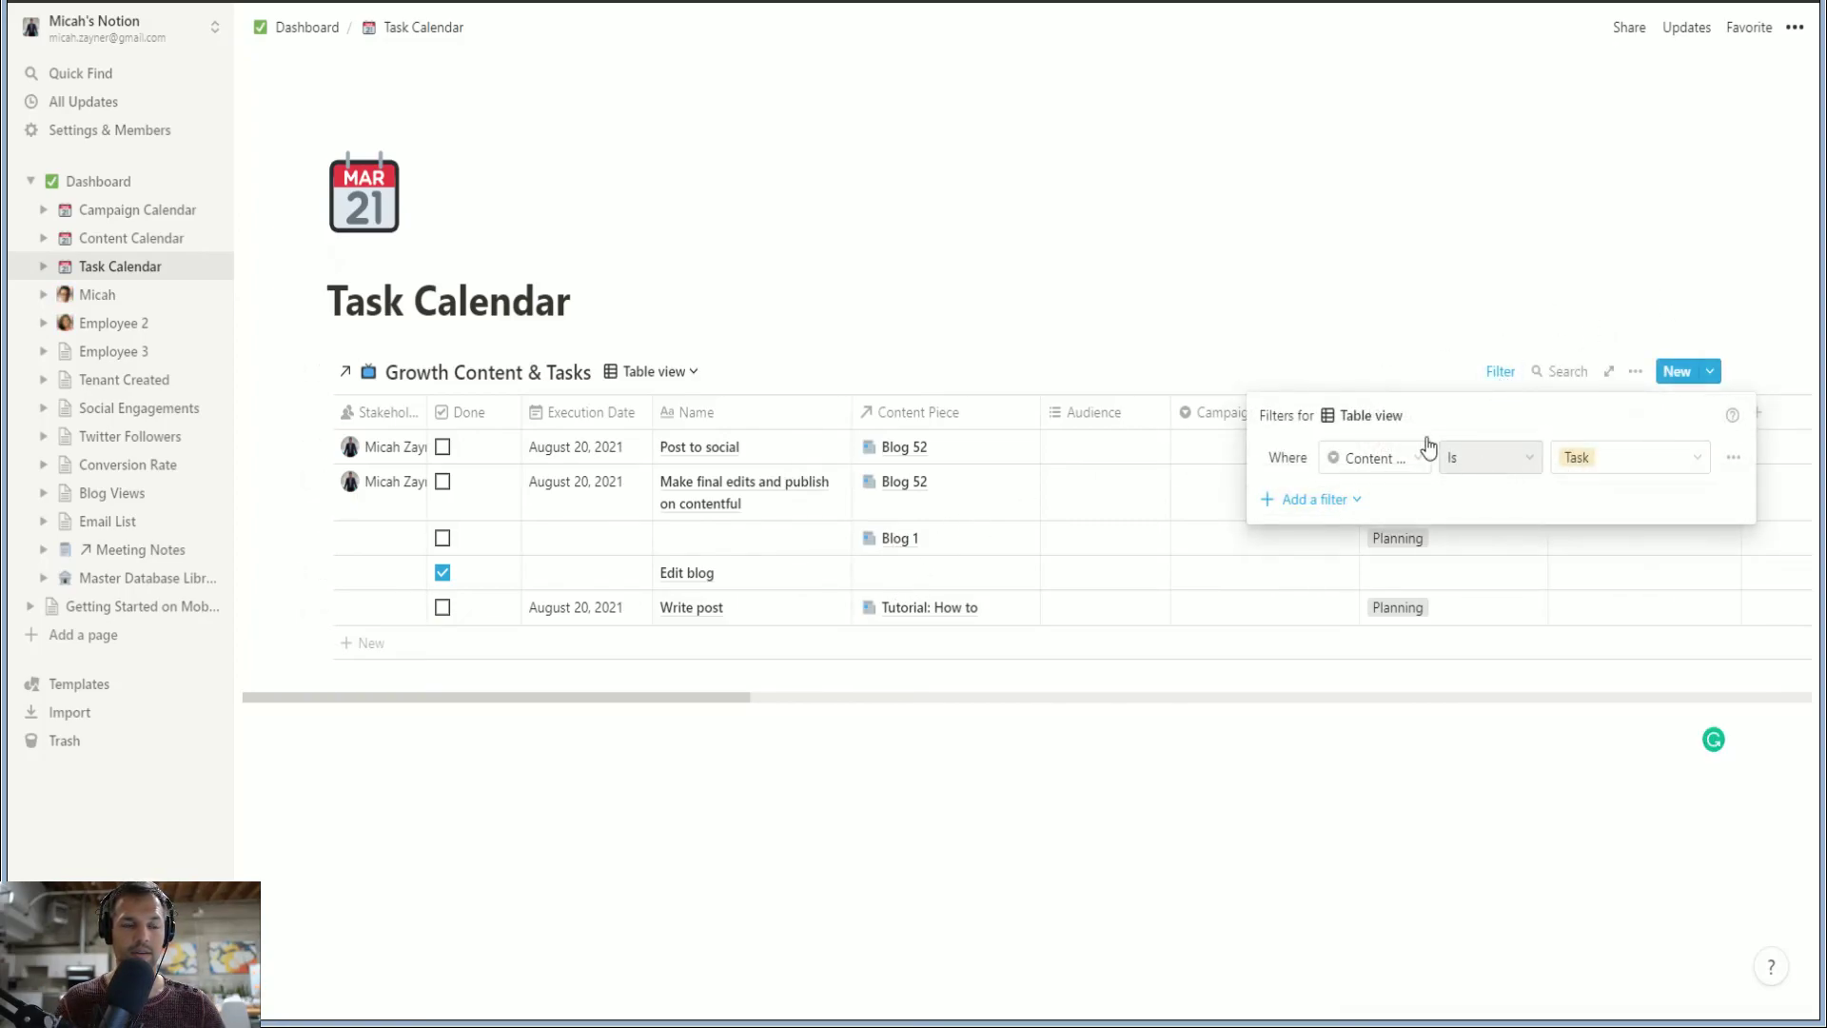
click(1046, 143)
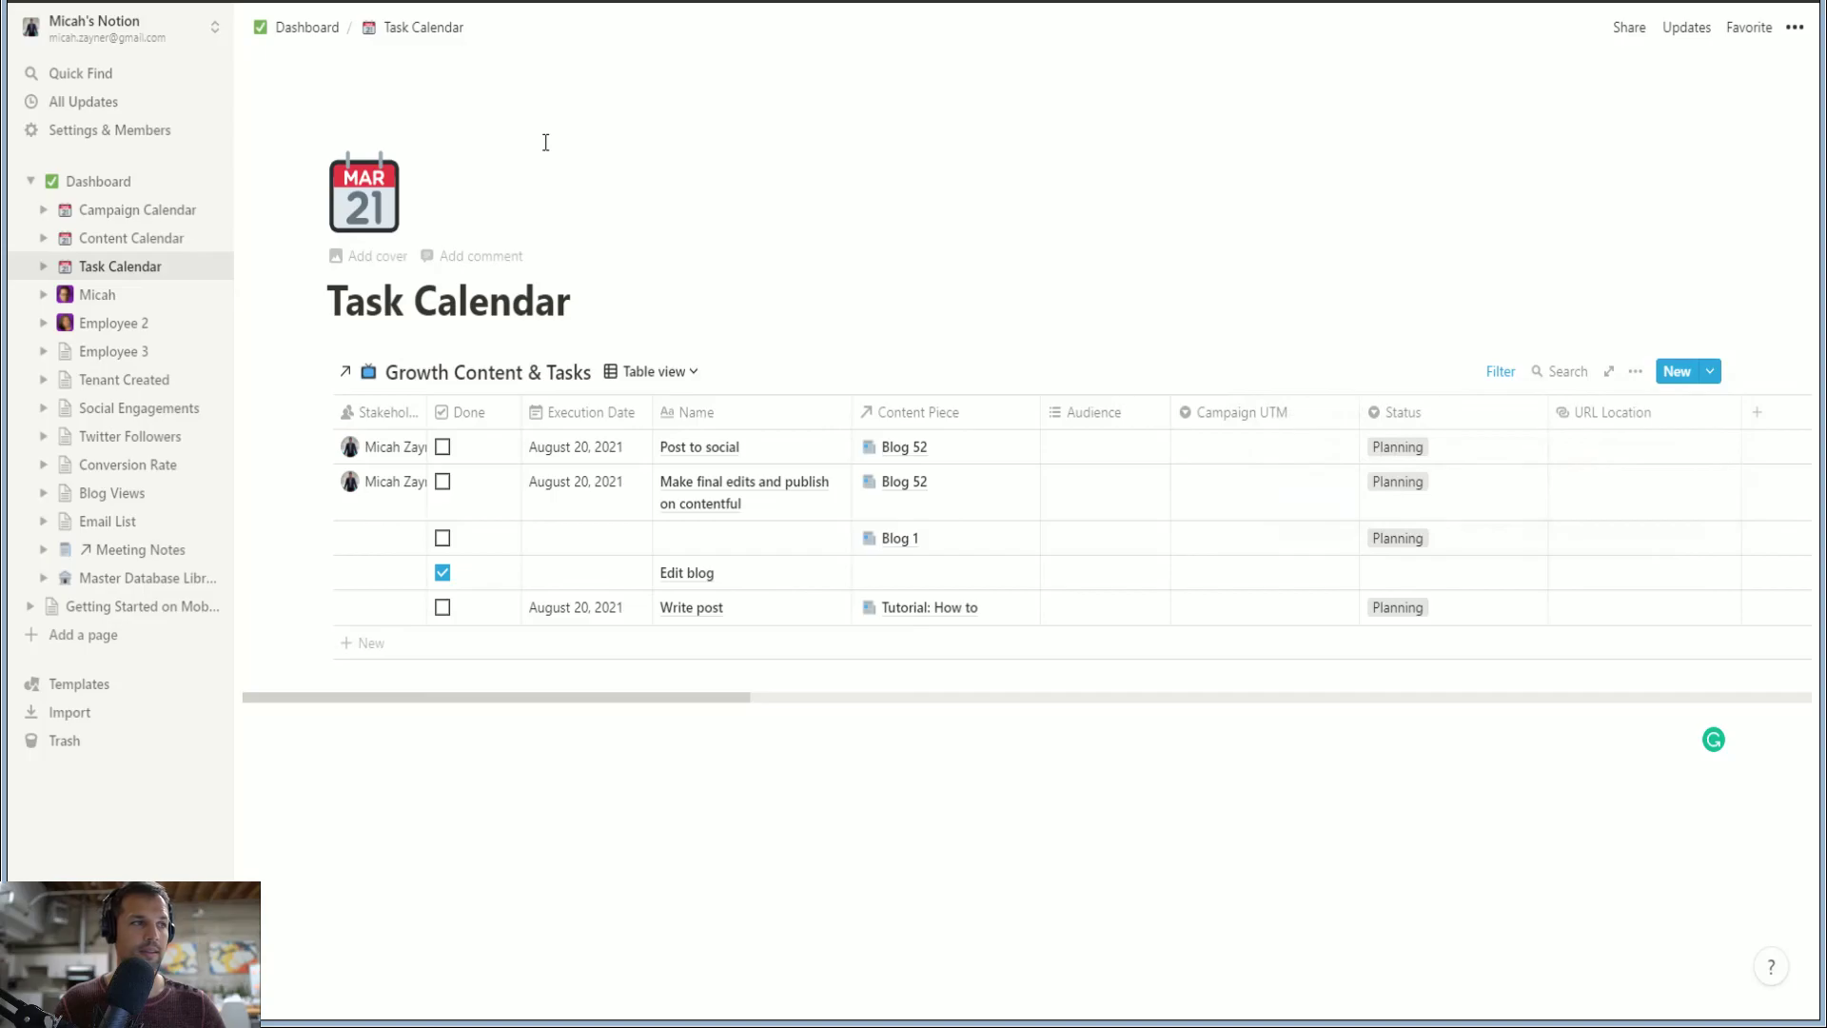
Open the Content Calendar page from the Dashboard and review its table filters
click(305, 29)
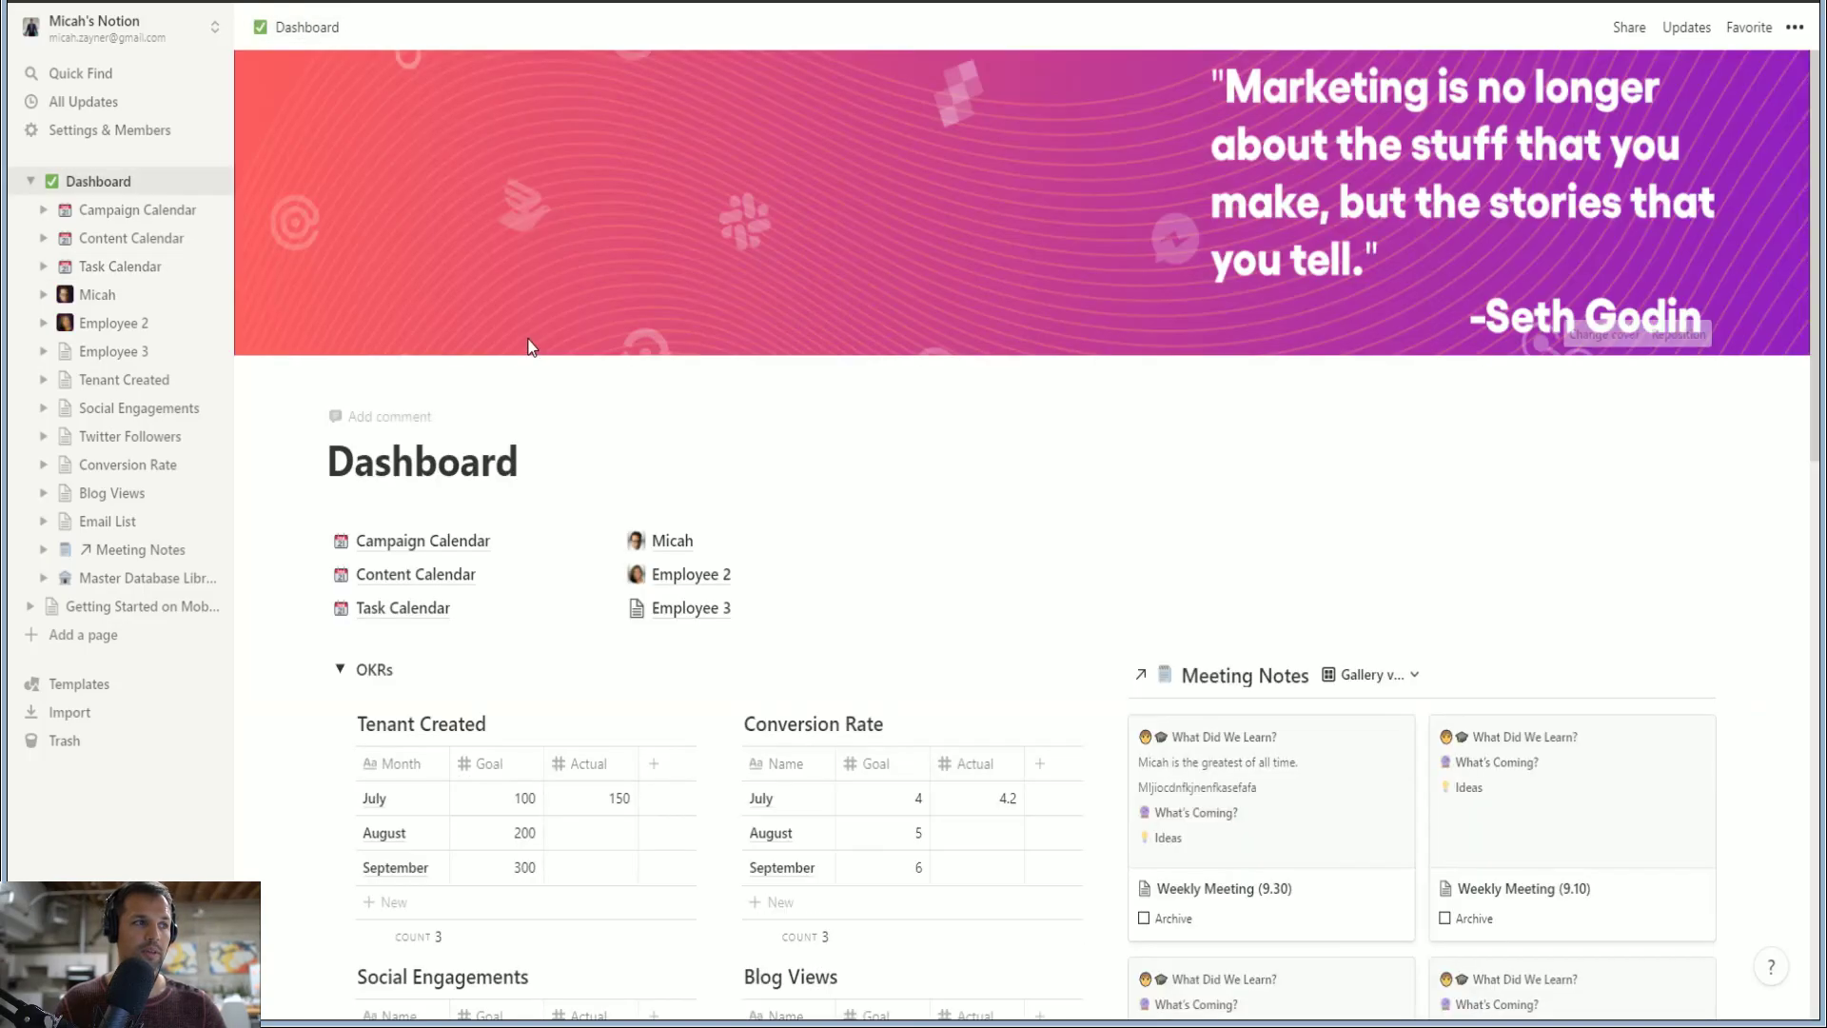
click(456, 575)
click(1471, 373)
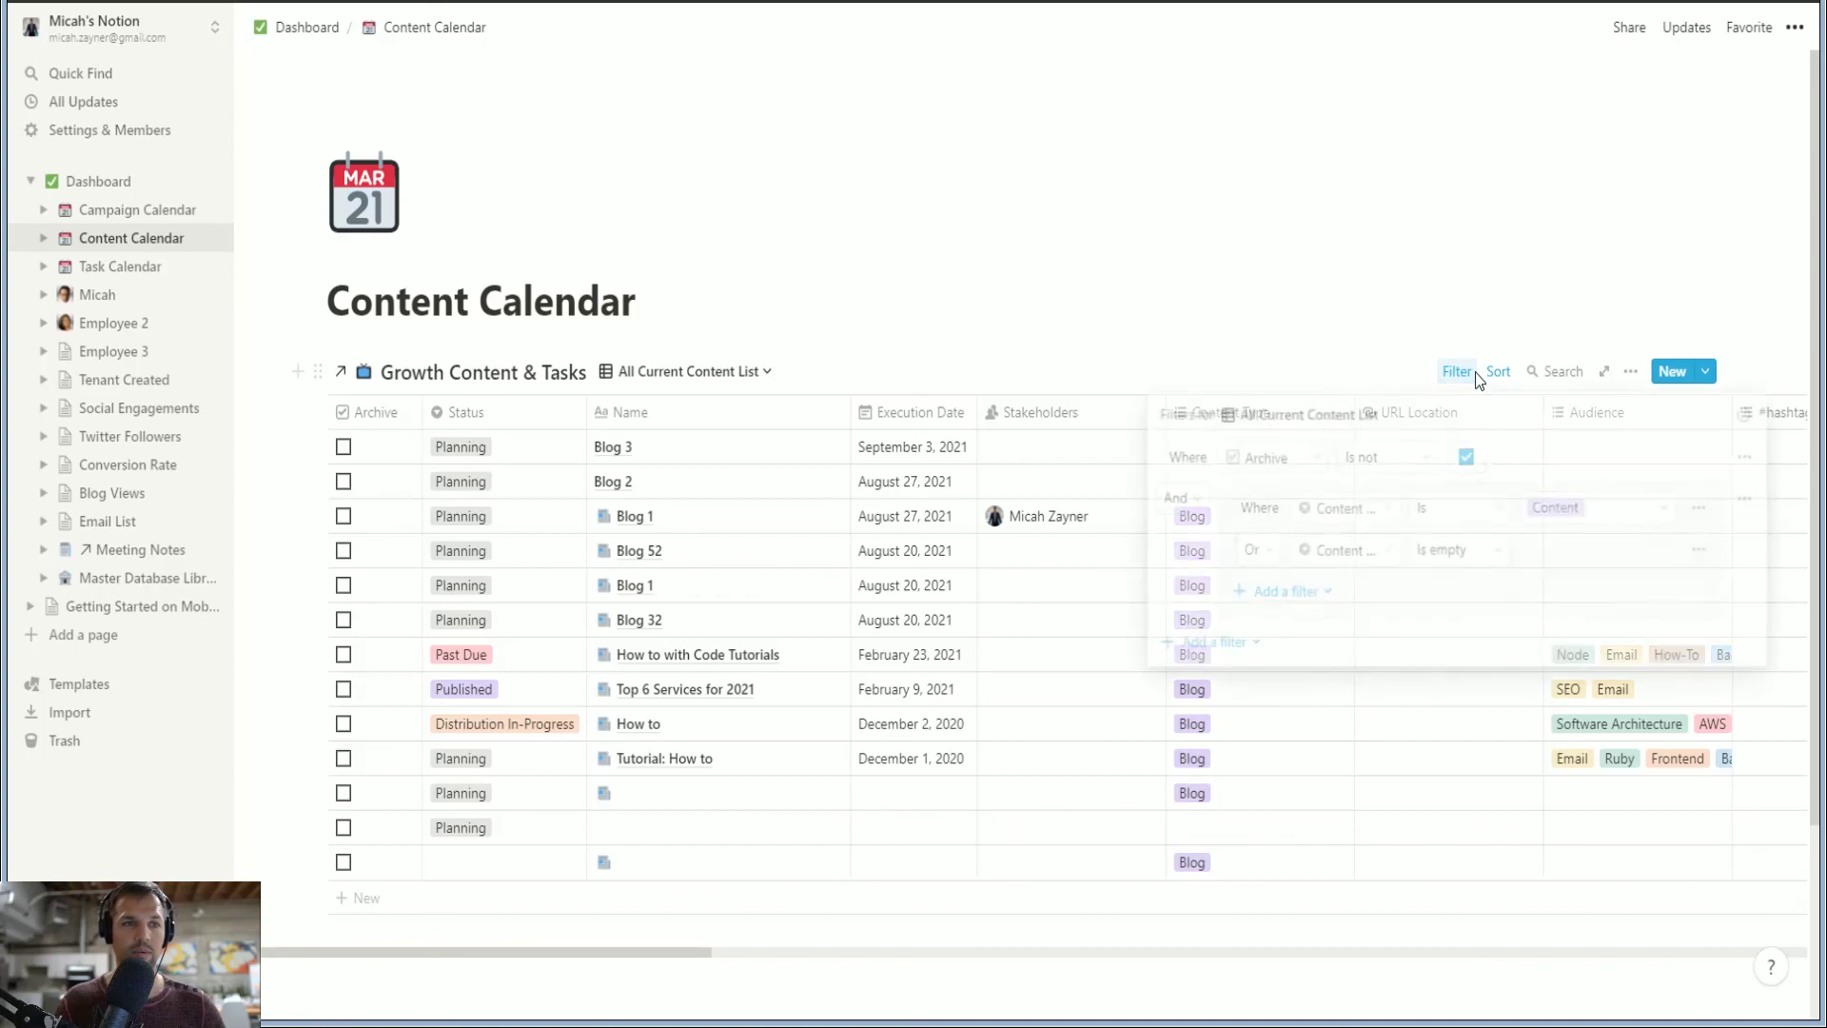
click(1020, 297)
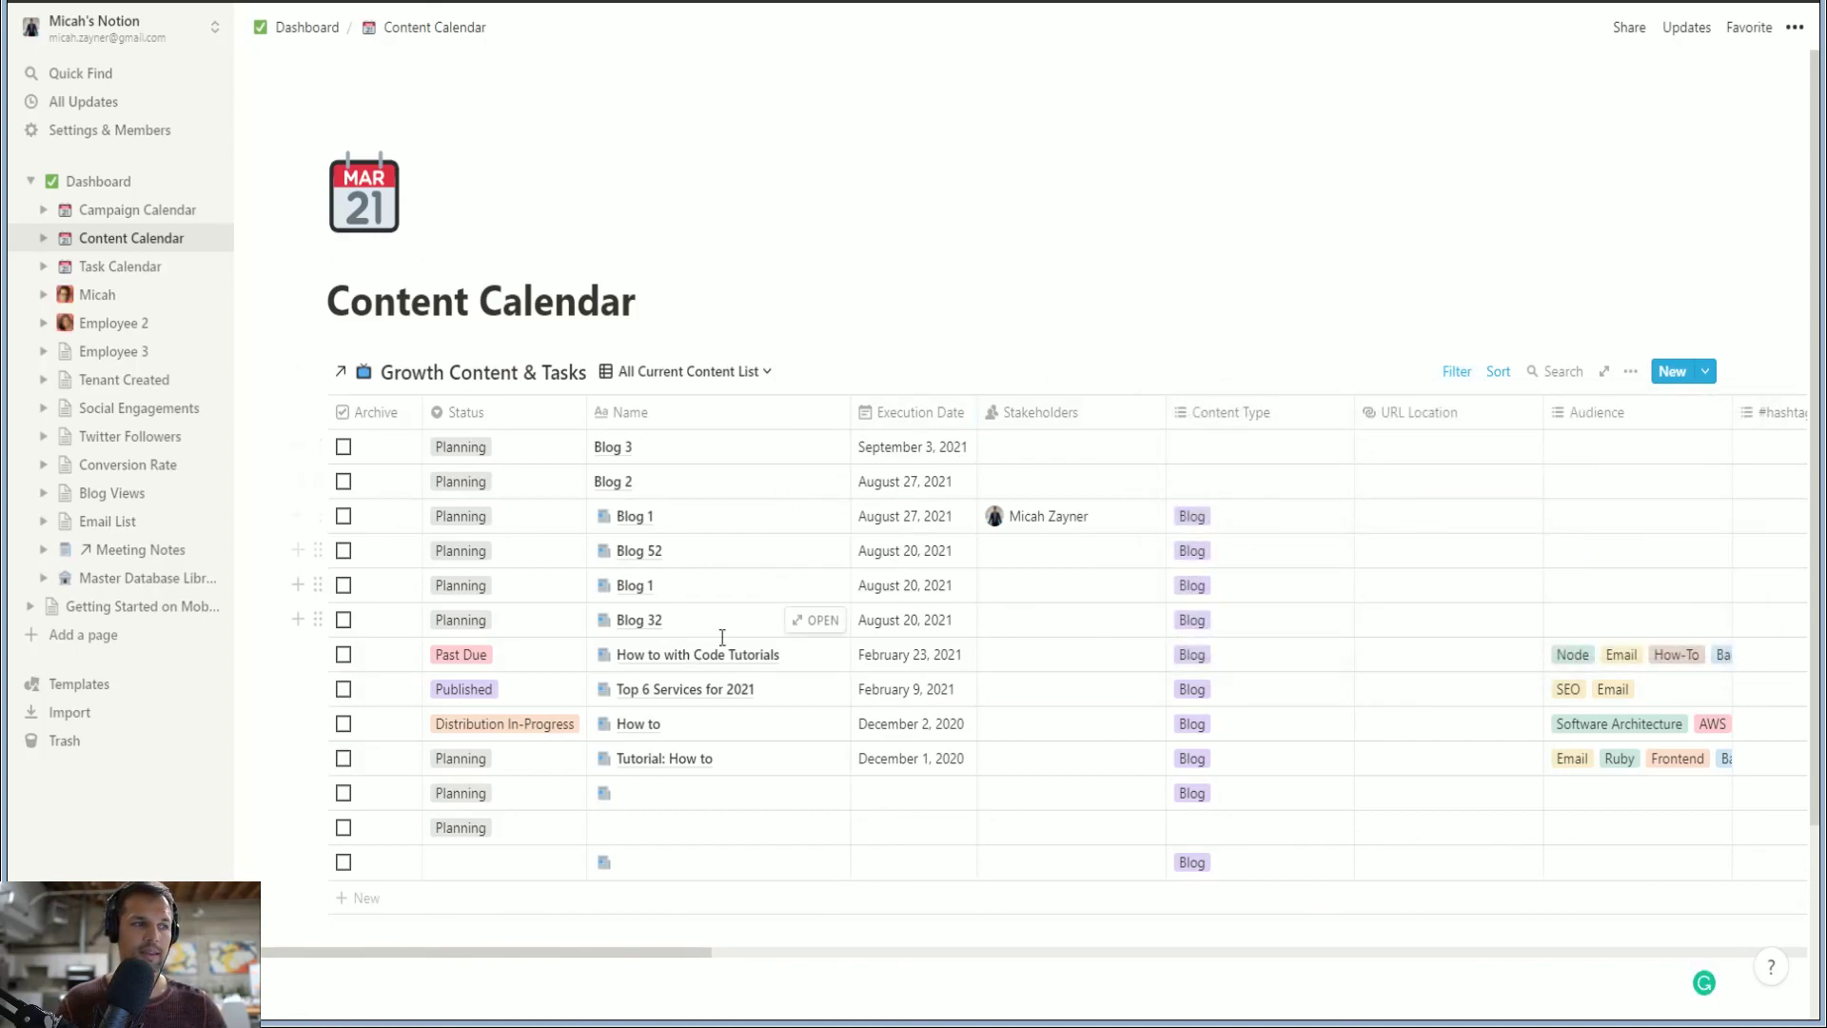